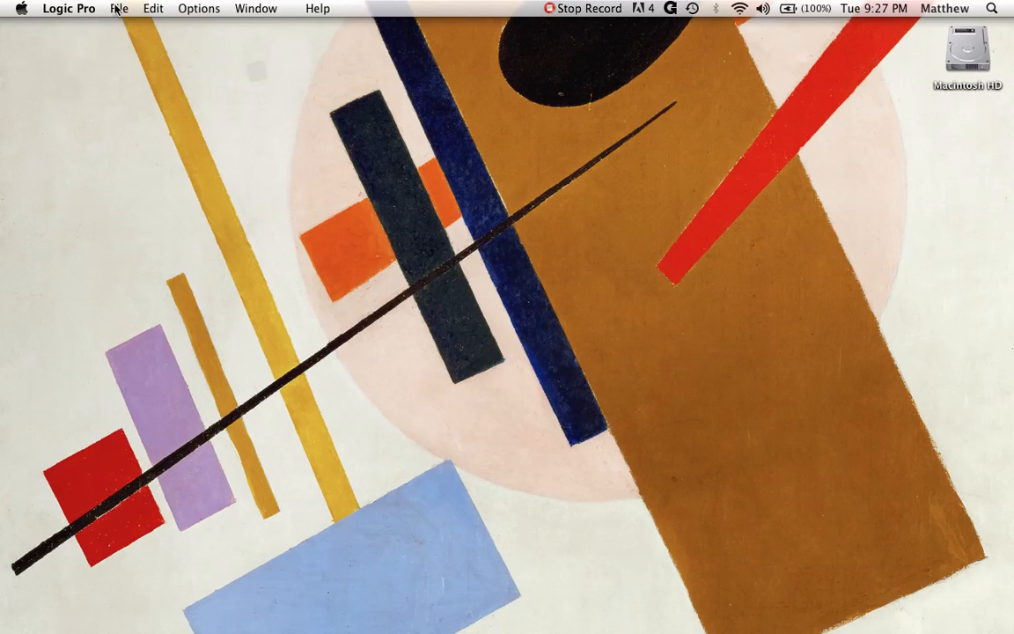
# Step: Browse the Explore, Compose and Produce template collections and create an empty project
pyautogui.click(118, 9)
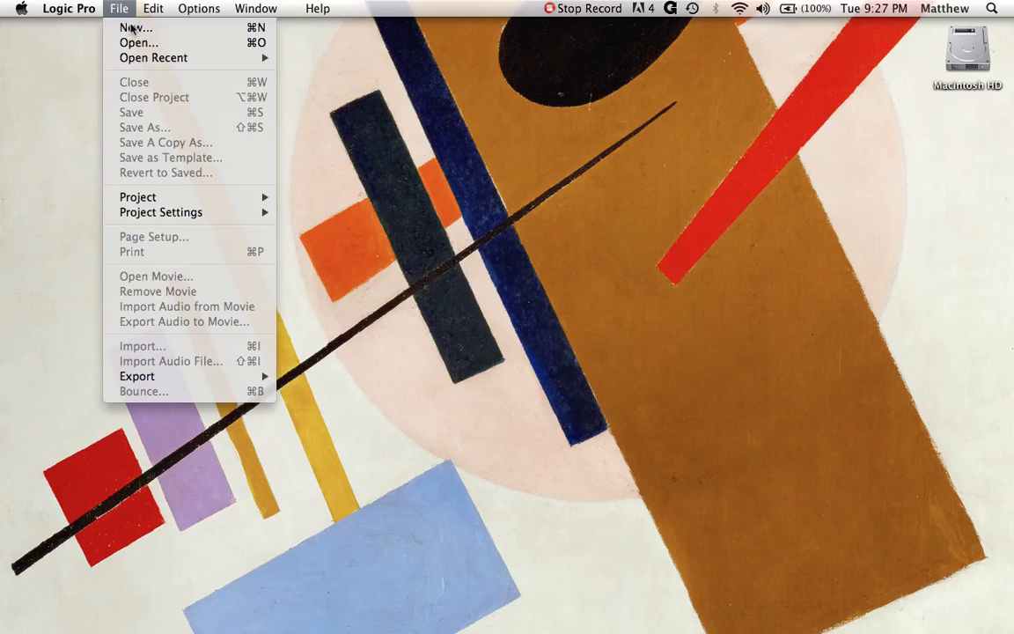
pyautogui.click(131, 27)
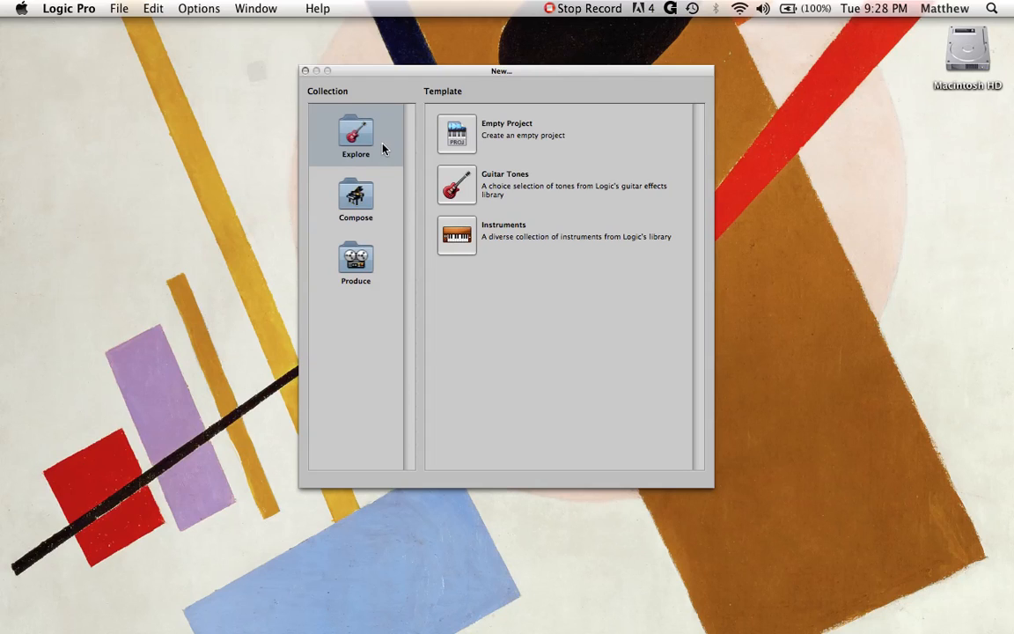
pyautogui.click(369, 209)
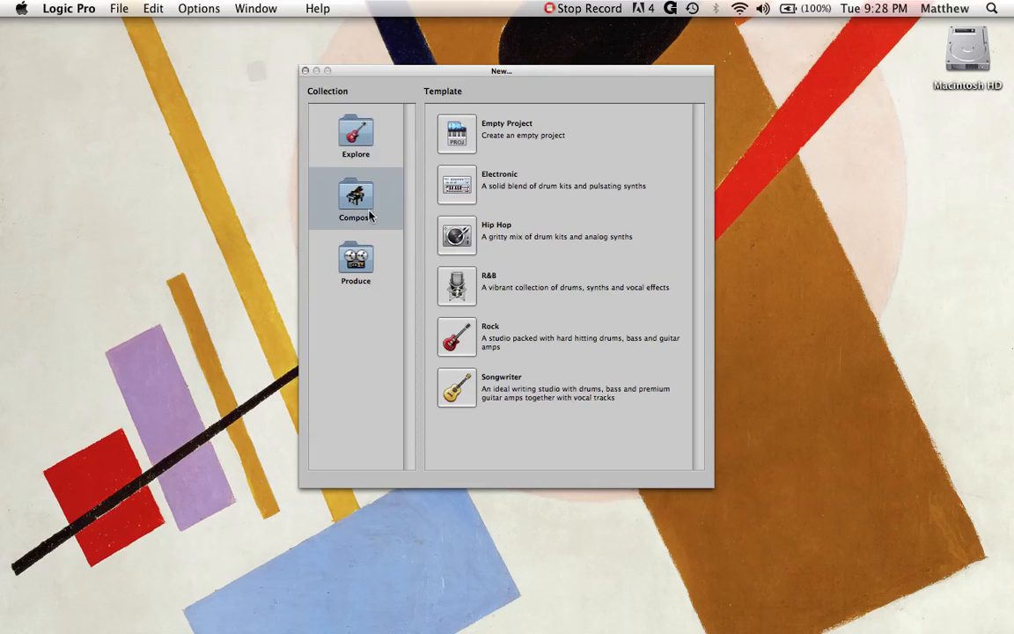
pyautogui.click(369, 278)
pyautogui.click(371, 153)
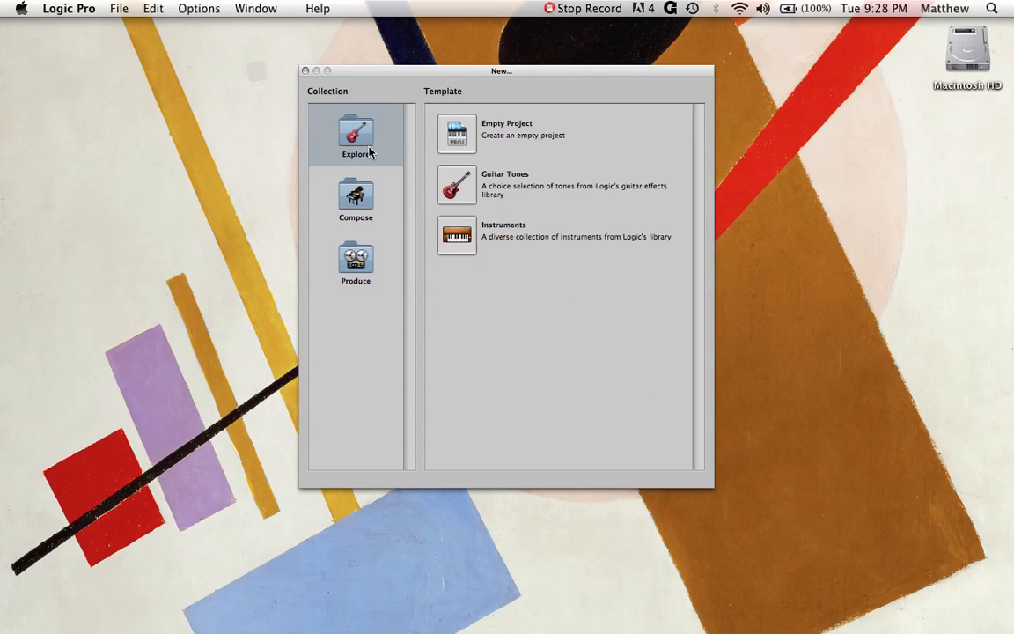
pyautogui.doubleClick(458, 137)
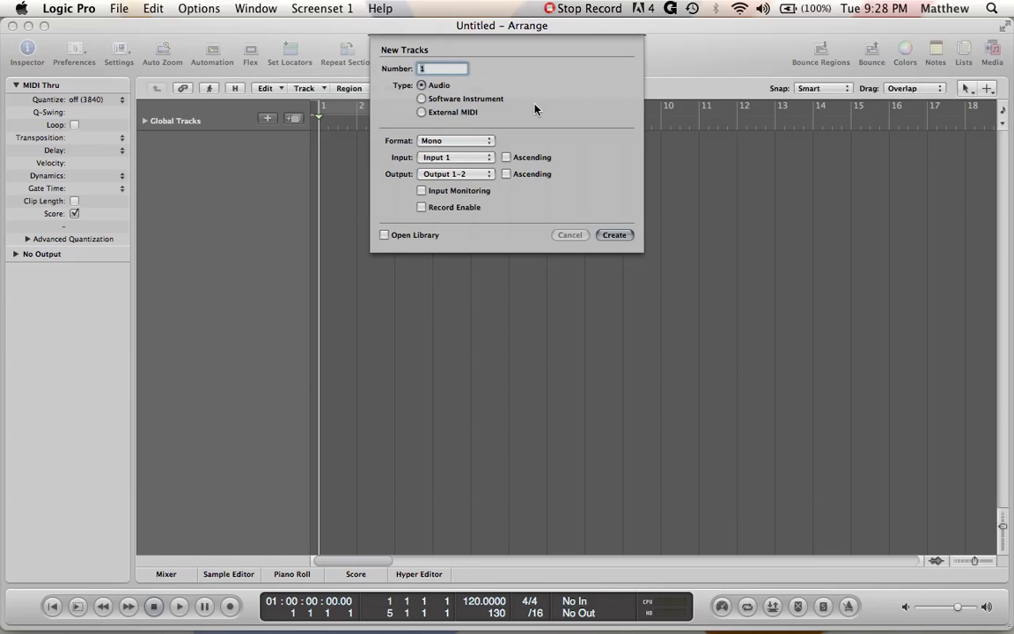
# Step: Create one software instrument track routed to the stereo output and hide the media area
pyautogui.click(422, 100)
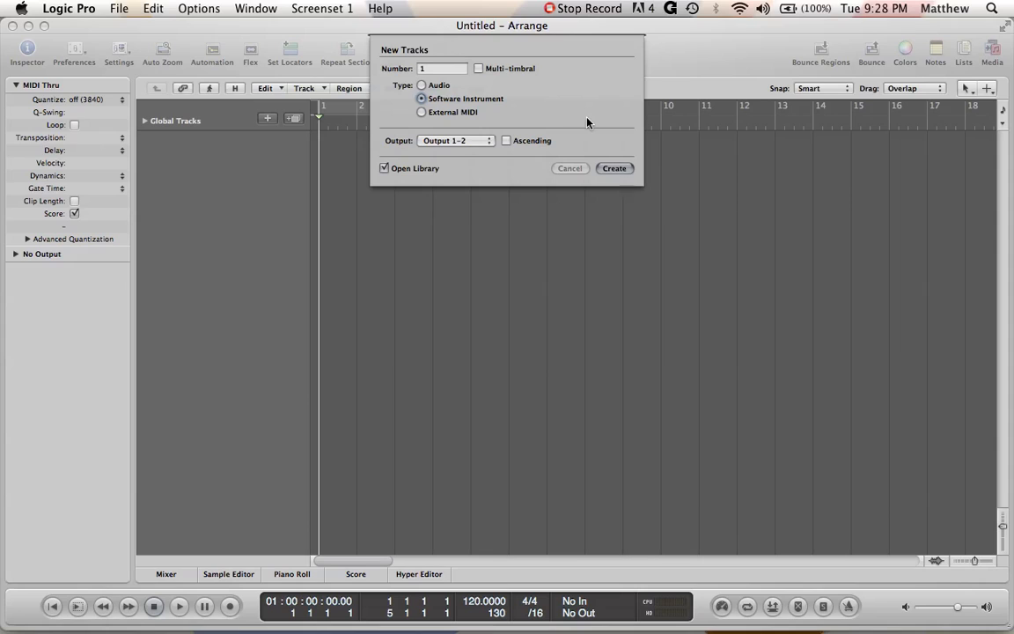
pyautogui.click(467, 145)
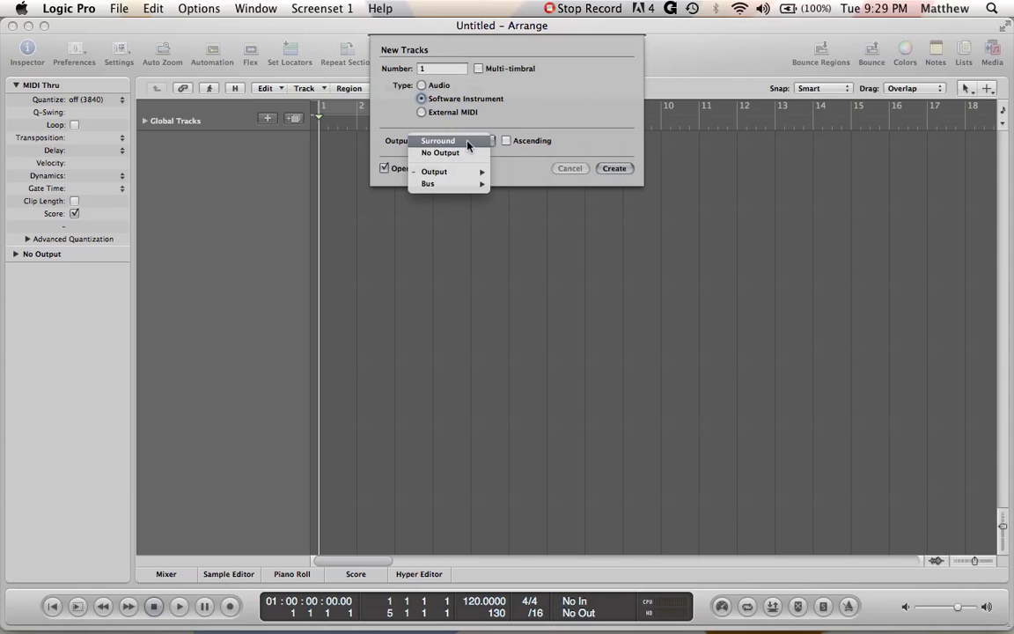
pyautogui.moveTo(476, 174)
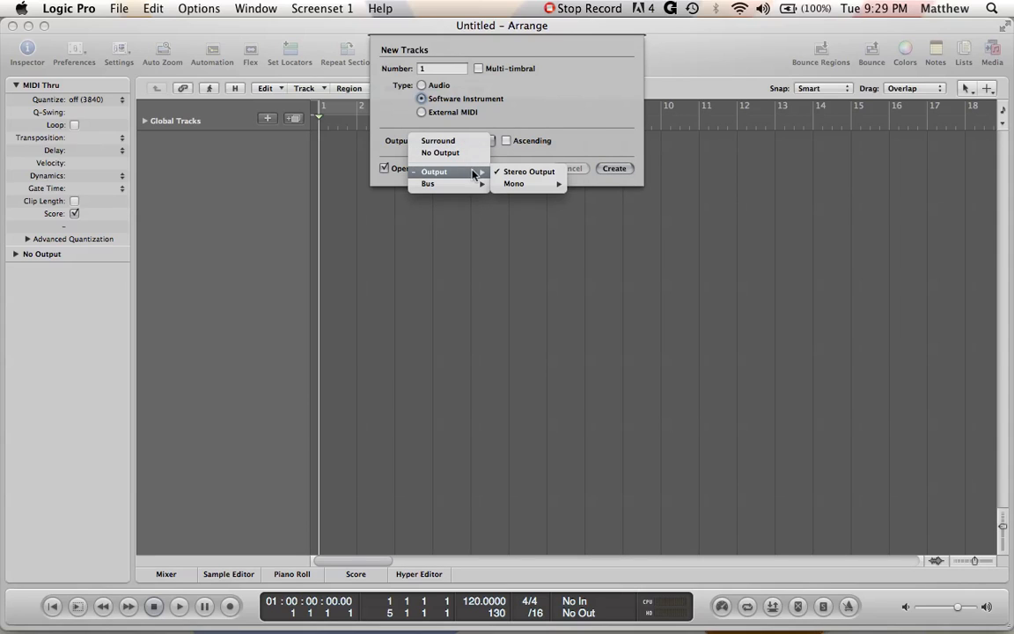
pyautogui.click(519, 174)
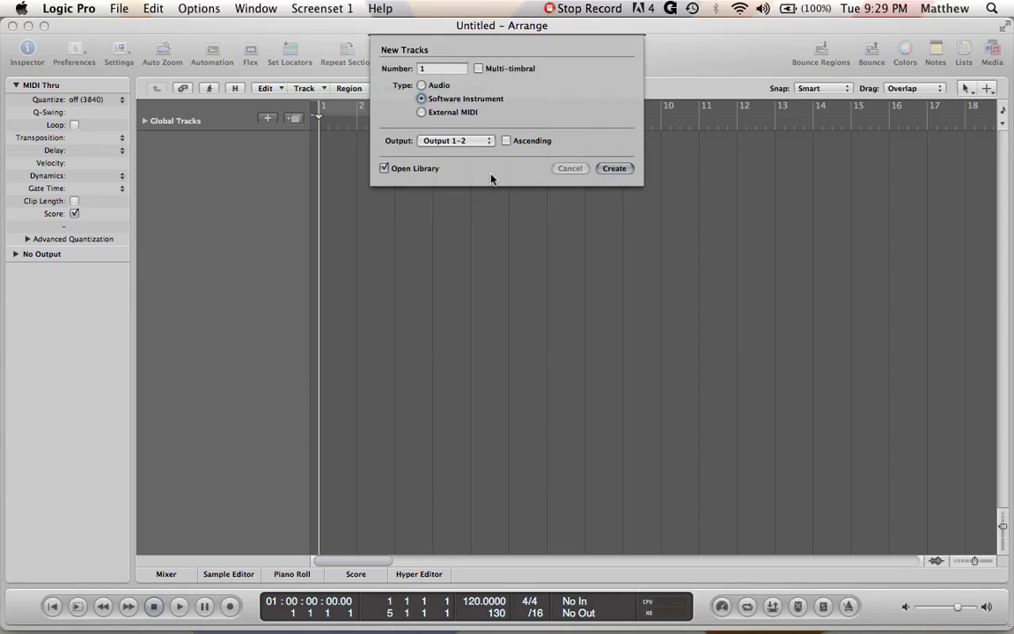
pyautogui.click(606, 168)
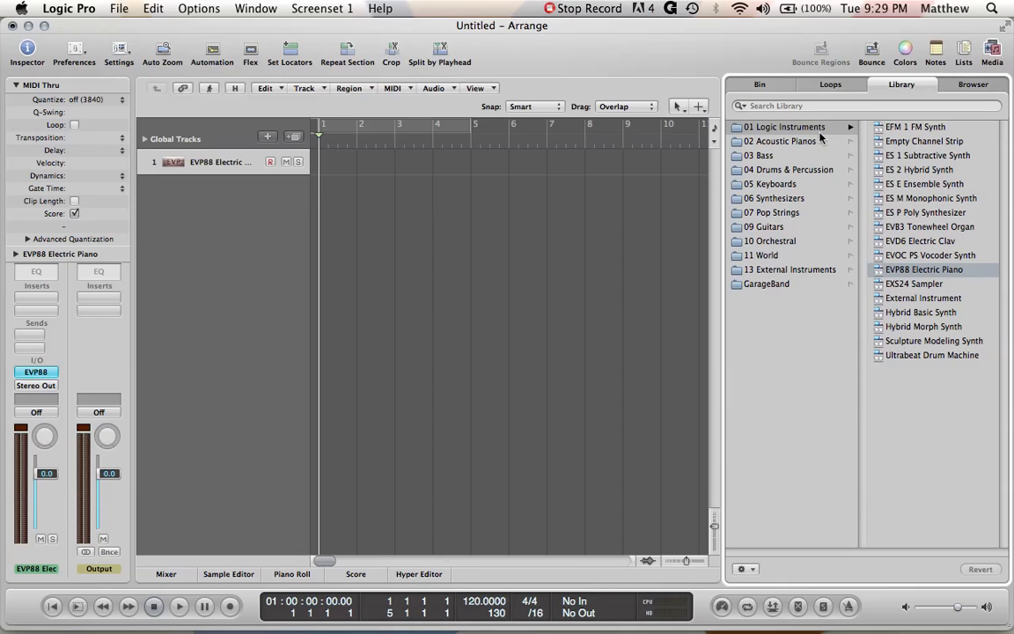
pyautogui.click(993, 54)
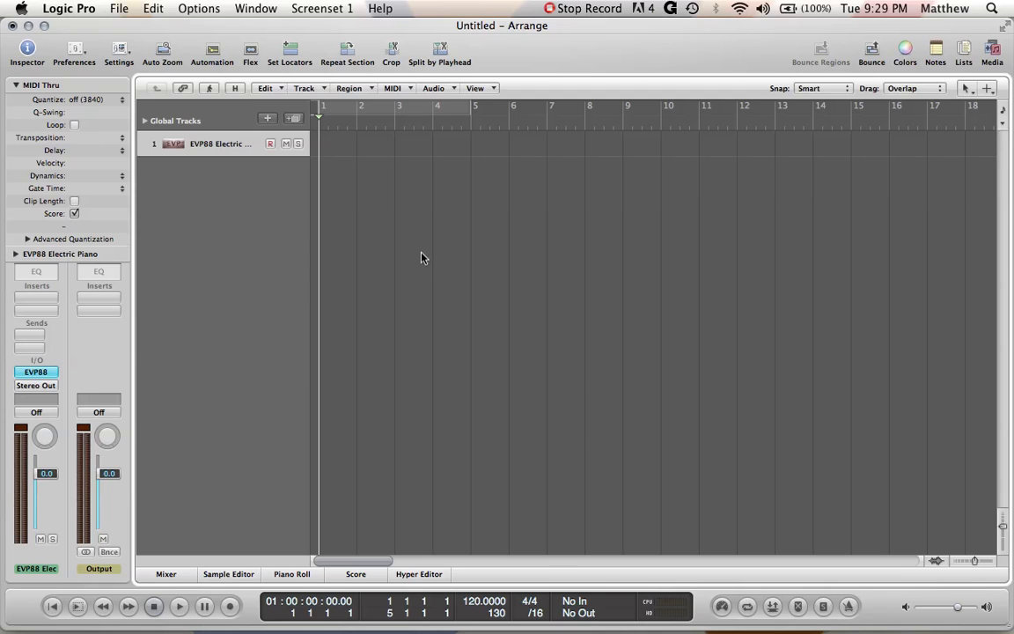
# Step: Add one mono audio track using Input 1 and Output 1-2
pyautogui.click(266, 118)
pyautogui.click(421, 85)
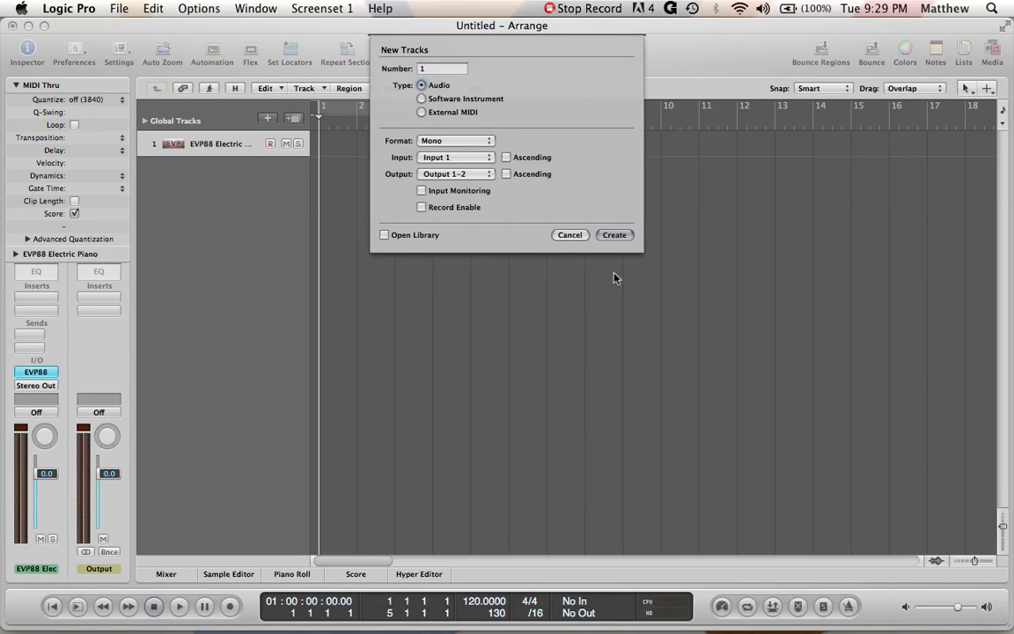
pyautogui.click(613, 235)
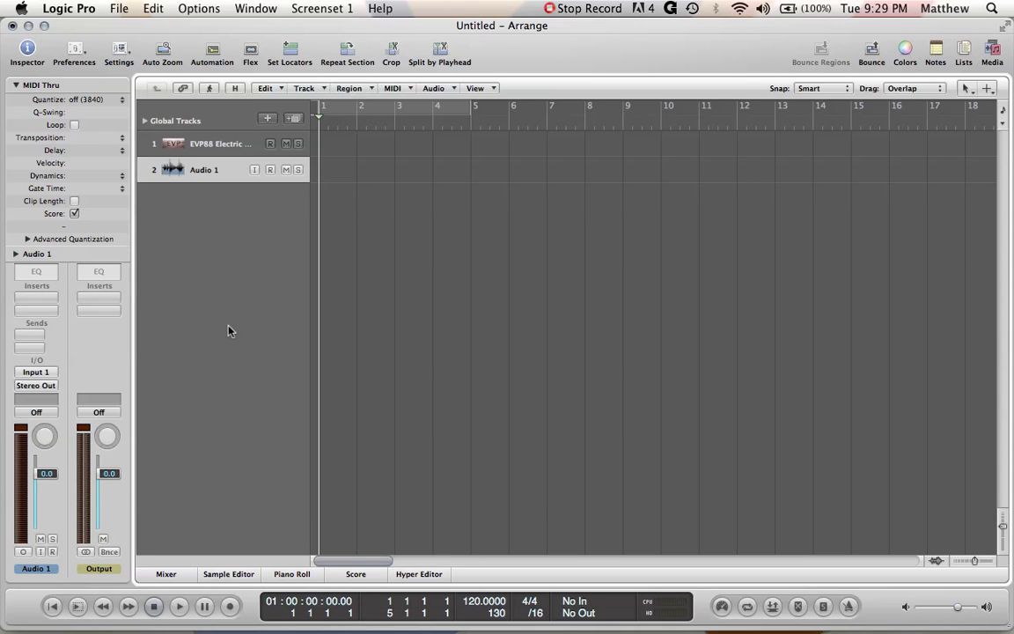
# Step: Toggle input monitoring and record enable on and off for the Audio 1 track, cancelling the save and recording-folder dialogs
pyautogui.click(254, 170)
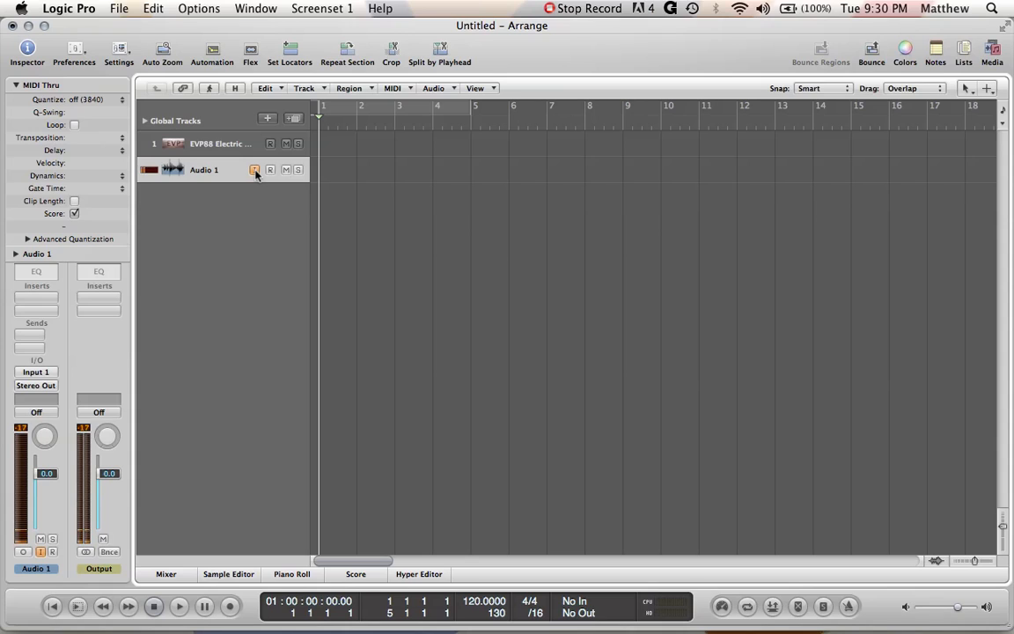
pyautogui.click(254, 170)
pyautogui.press('super+s')
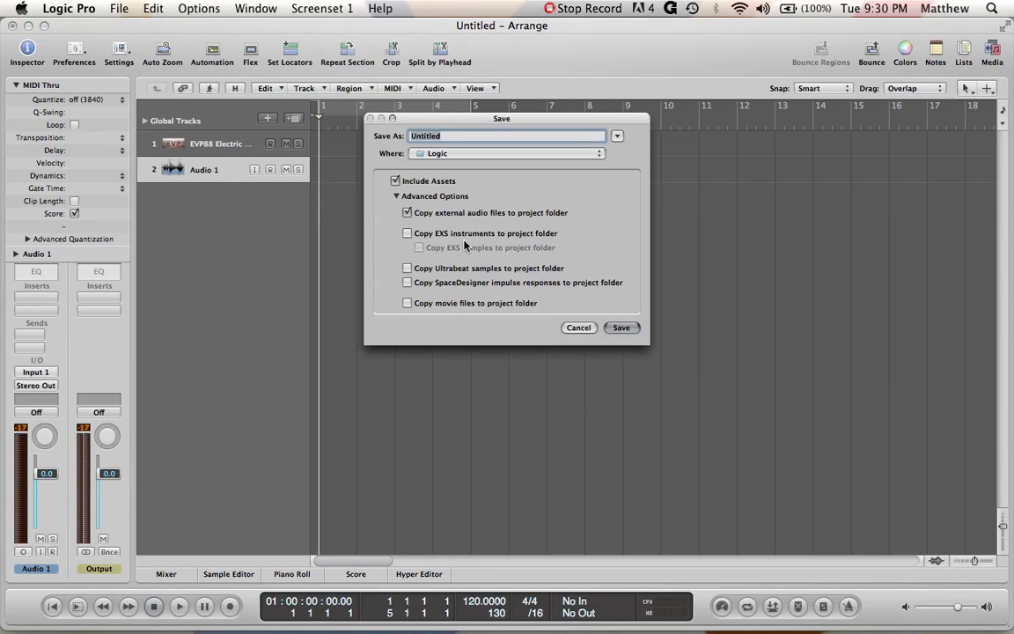
pyautogui.click(573, 328)
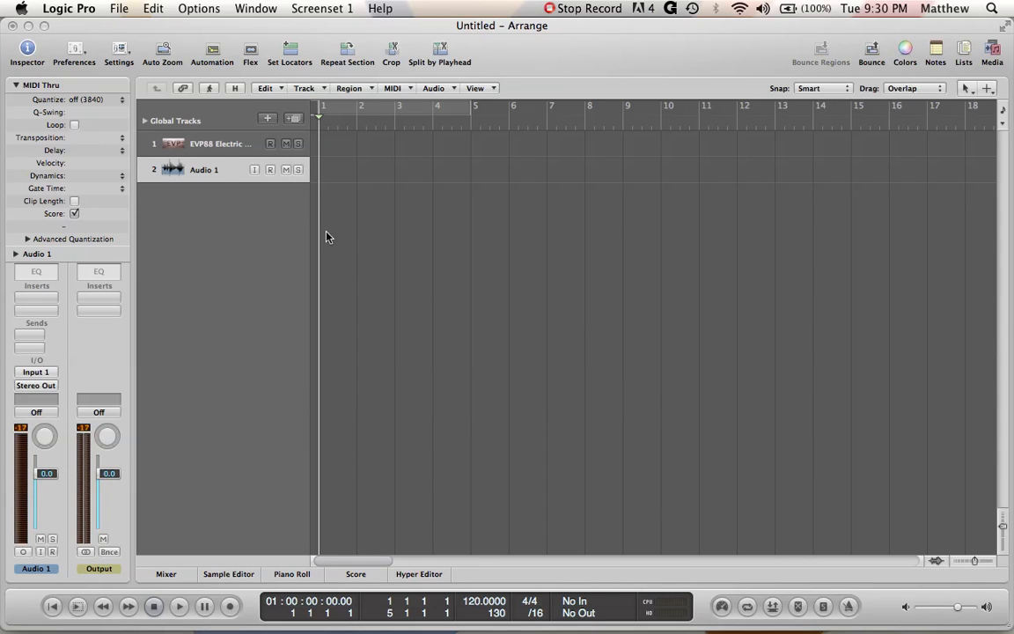
pyautogui.click(270, 170)
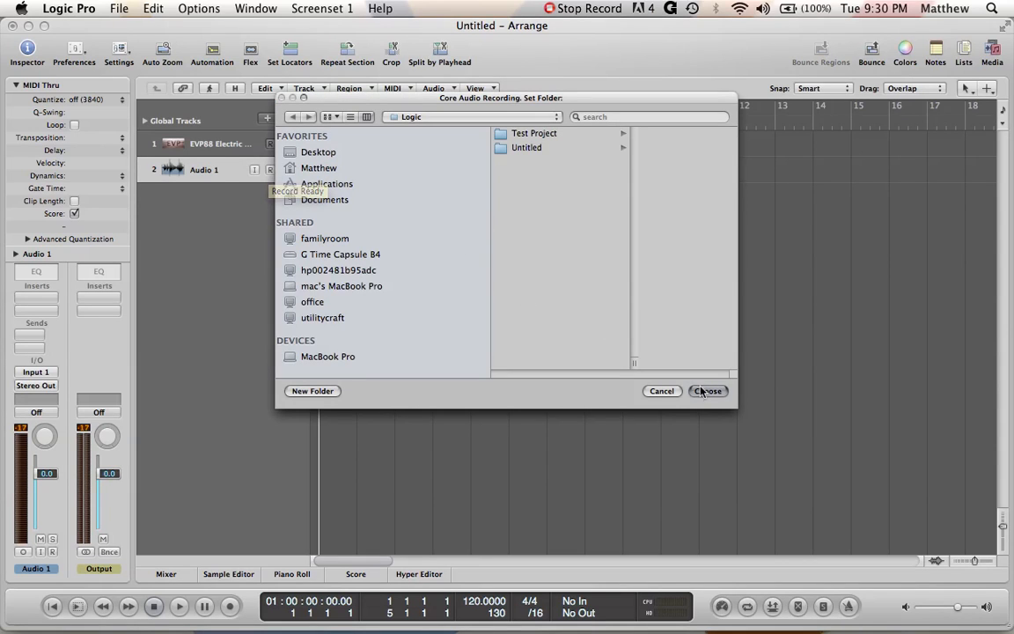
pyautogui.click(662, 390)
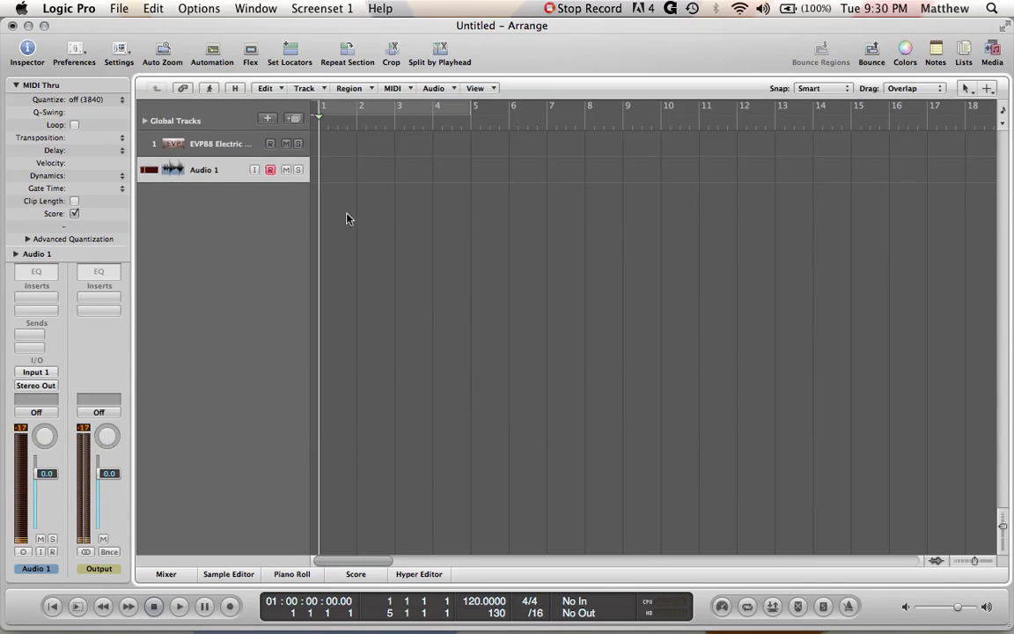
pyautogui.click(271, 171)
pyautogui.click(270, 171)
# Step: Try mute and solo on the Audio 1 track and delete the track
pyautogui.click(286, 171)
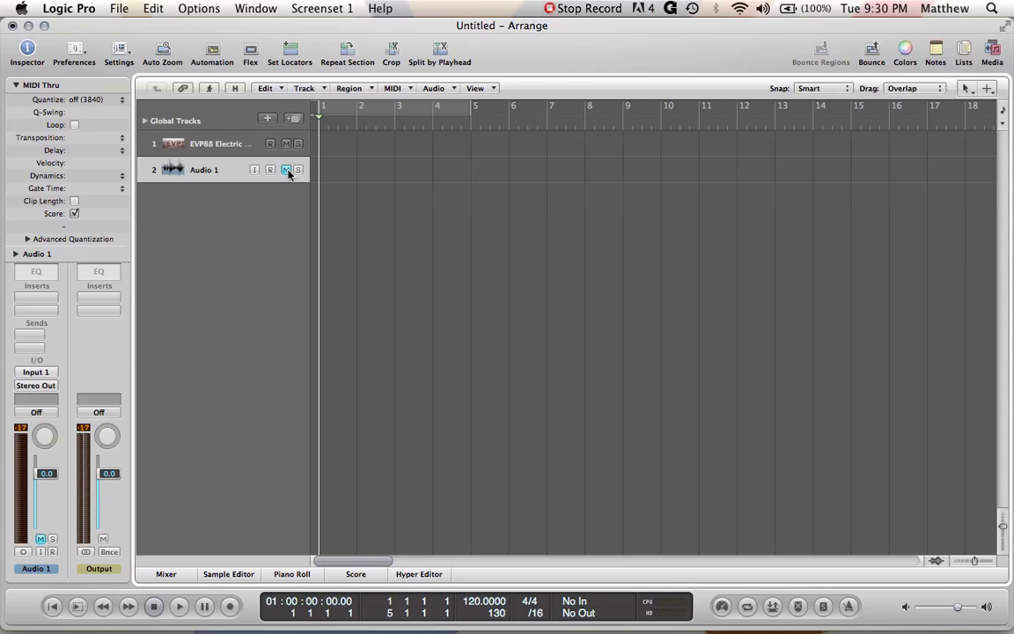
pyautogui.click(286, 170)
pyautogui.click(298, 170)
pyautogui.press('super+BackSpace')
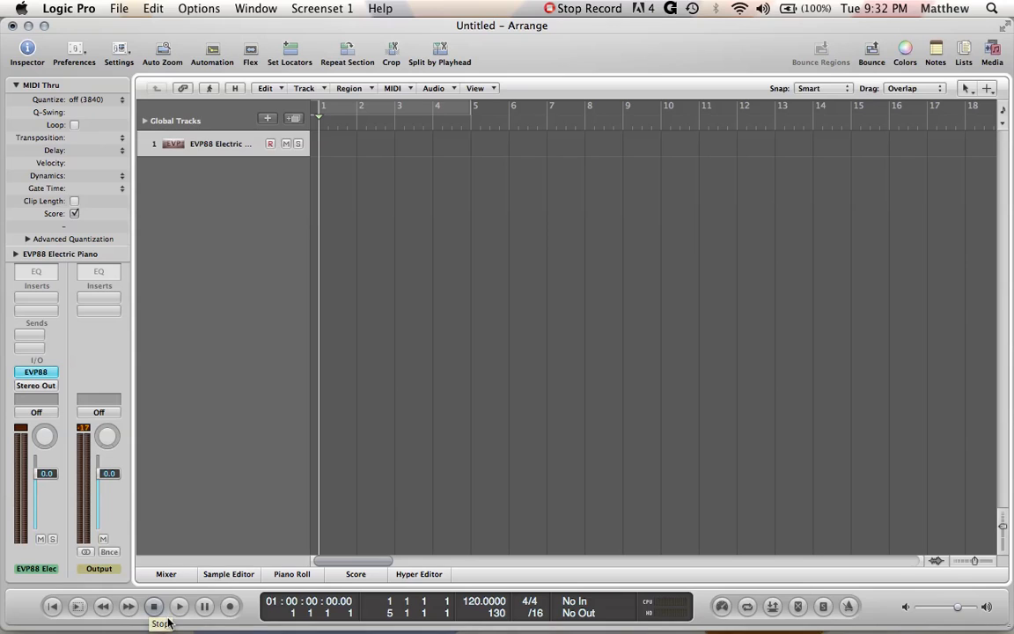
# Step: Show the mixer and try the electric piano channel's volume at -1.8, -11.0 and -6.4 dB, returning it to 0.0 dB
pyautogui.moveTo(176, 626)
pyautogui.click(179, 576)
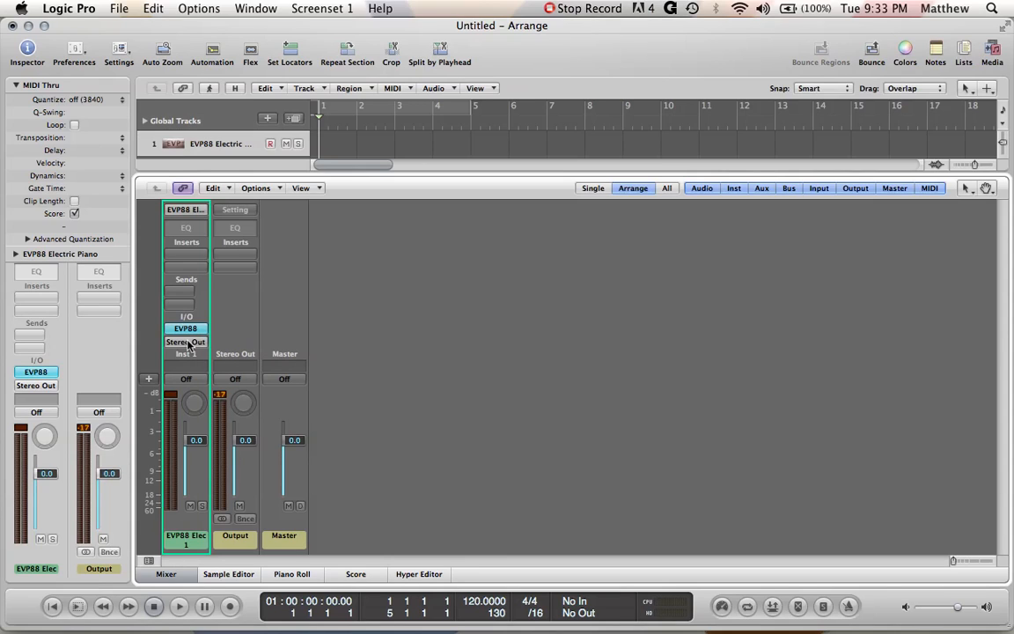
pyautogui.moveTo(196, 439)
pyautogui.mouseDown()
pyautogui.moveTo(196, 458)
pyautogui.moveTo(202, 452)
pyautogui.mouseUp()
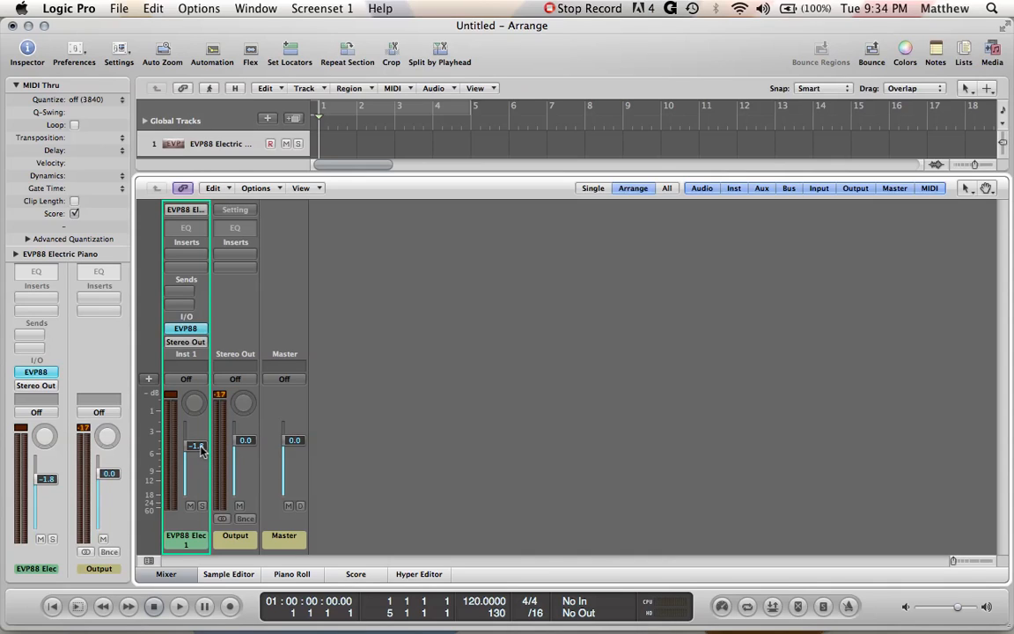
pyautogui.moveTo(201, 448); pyautogui.dragTo(201, 443)
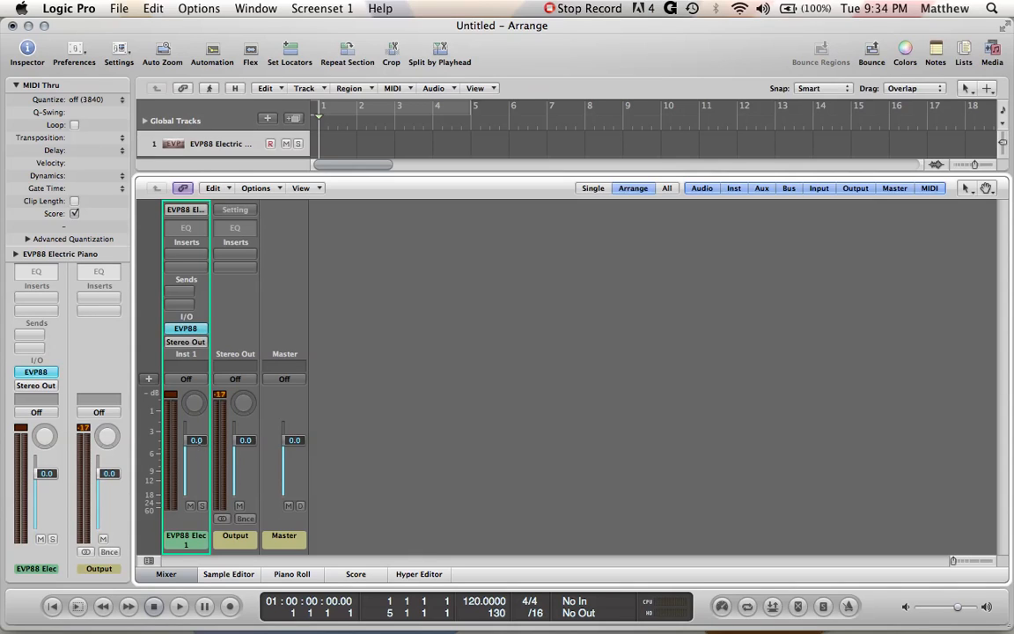
pyautogui.moveTo(199, 447); pyautogui.dragTo(209, 517)
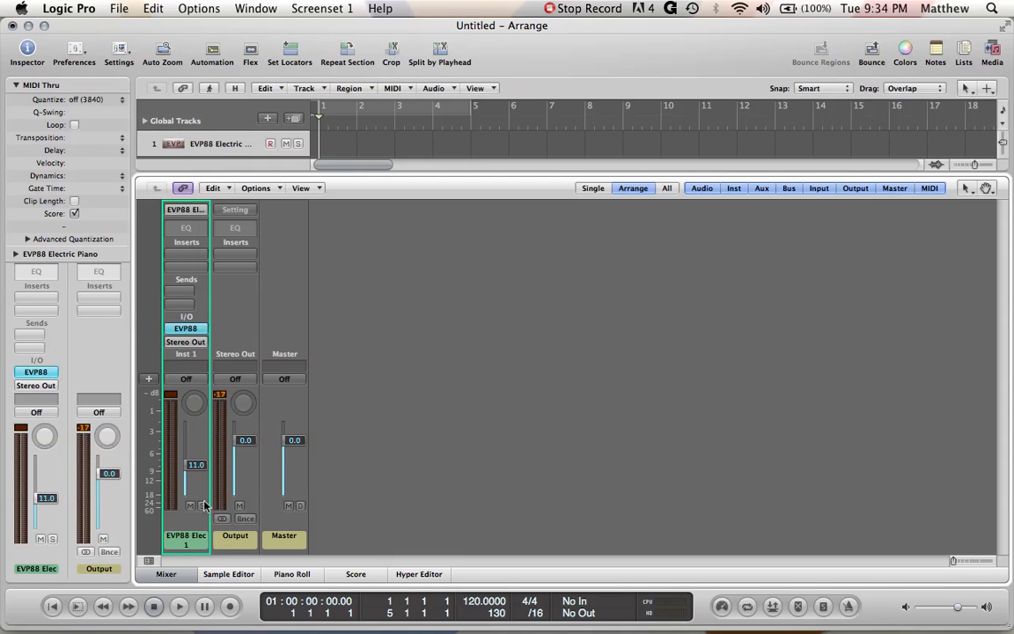
pyautogui.moveTo(195, 464); pyautogui.dragTo(195, 458)
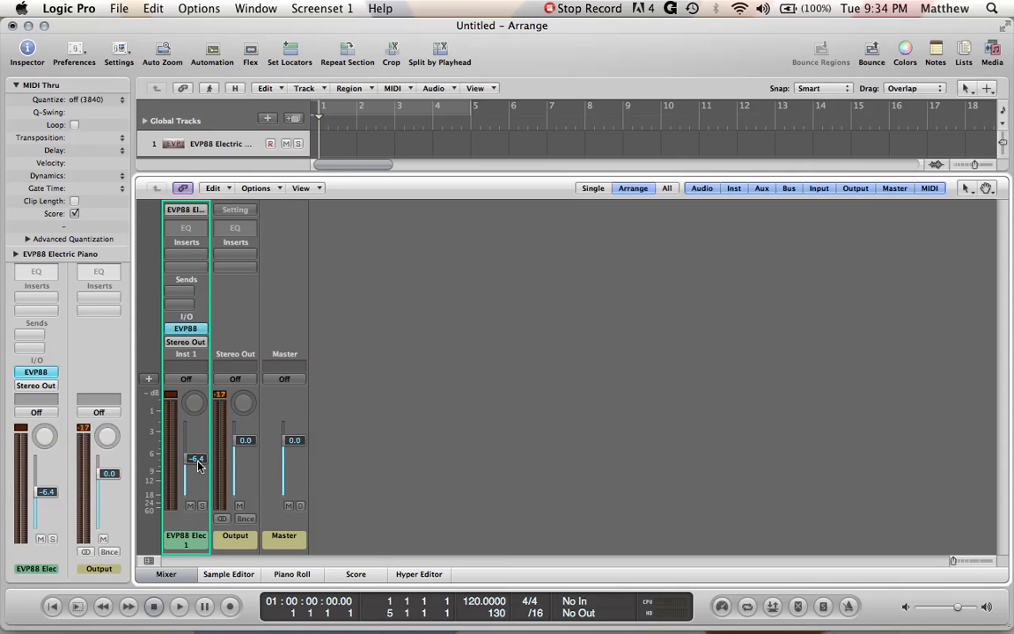
pyautogui.moveTo(198, 466)
pyautogui.mouseDown()
pyautogui.moveTo(198, 434)
pyautogui.moveTo(209, 473)
pyautogui.moveTo(208, 450)
pyautogui.mouseUp()
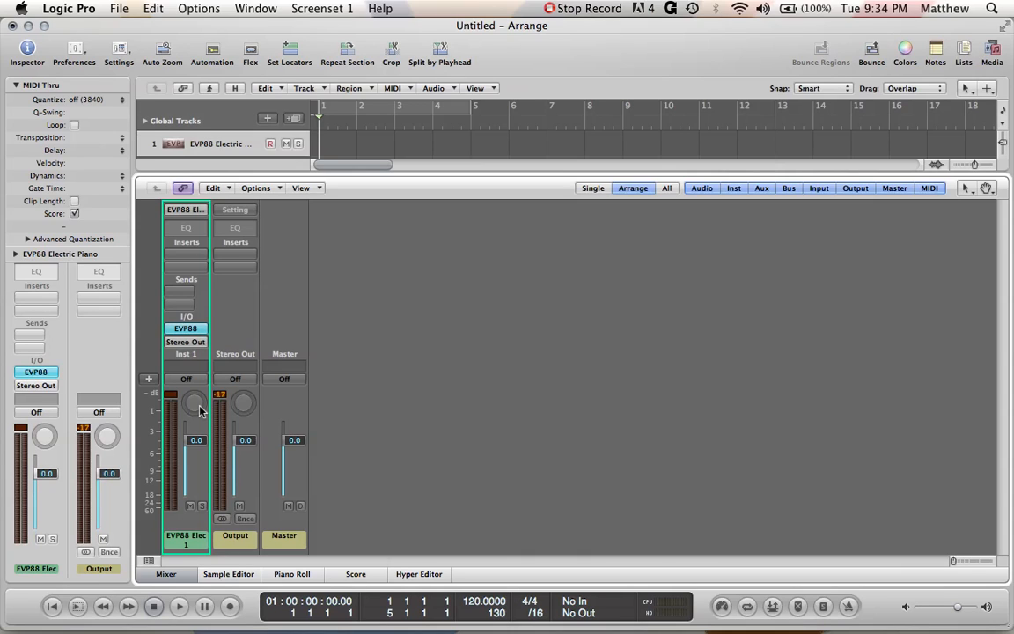
# Step: Try panning the electric piano channel to +6, reset its pan to centre, and toggle the master mute on and off
pyautogui.click(288, 415)
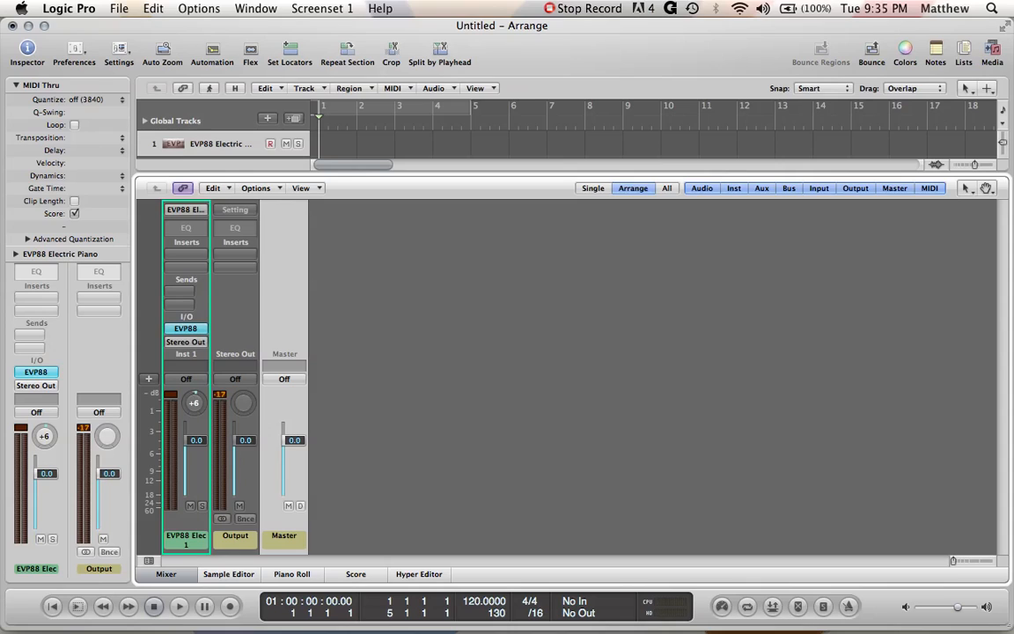
pyautogui.moveTo(195, 406); pyautogui.dragTo(195, 404)
pyautogui.keyDown('alt'); pyautogui.click(195, 404); pyautogui.keyUp('alt')
pyautogui.click(289, 506)
pyautogui.click(288, 506)
# Step: View the Sample Editor, switch to the Piano Roll, and enlarge its area to look through the whole keyboard range
pyautogui.click(229, 574)
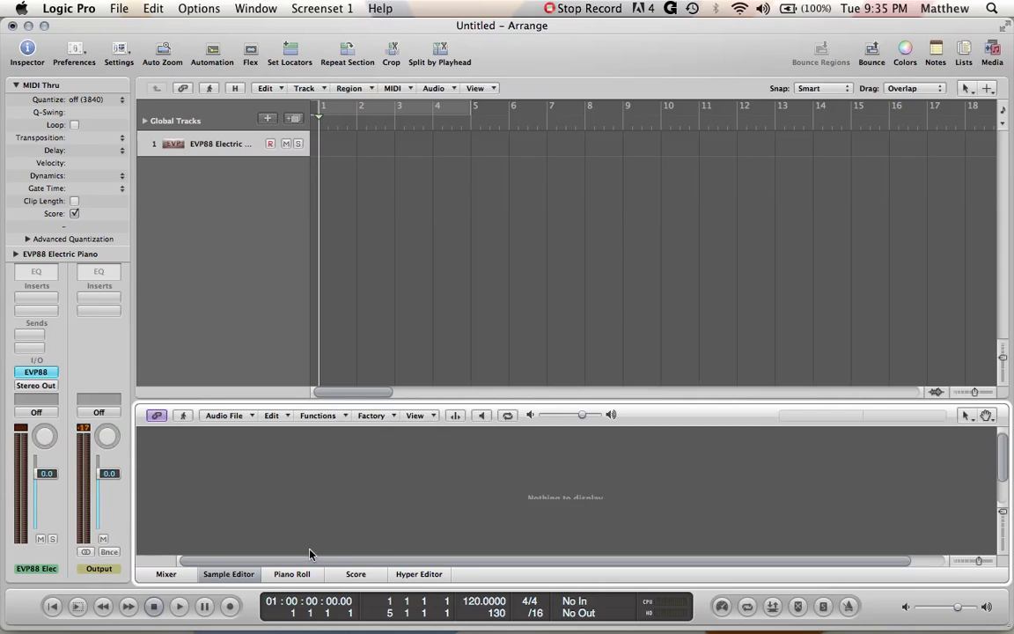
pyautogui.click(292, 574)
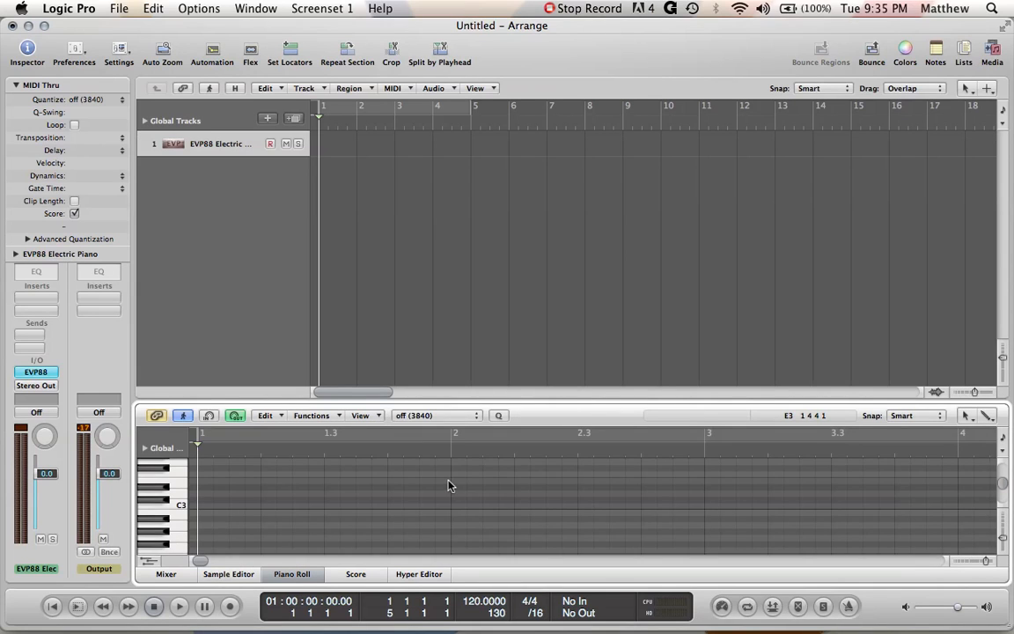
pyautogui.scroll(-3, 447, 485)
pyautogui.scroll(5, 447, 485)
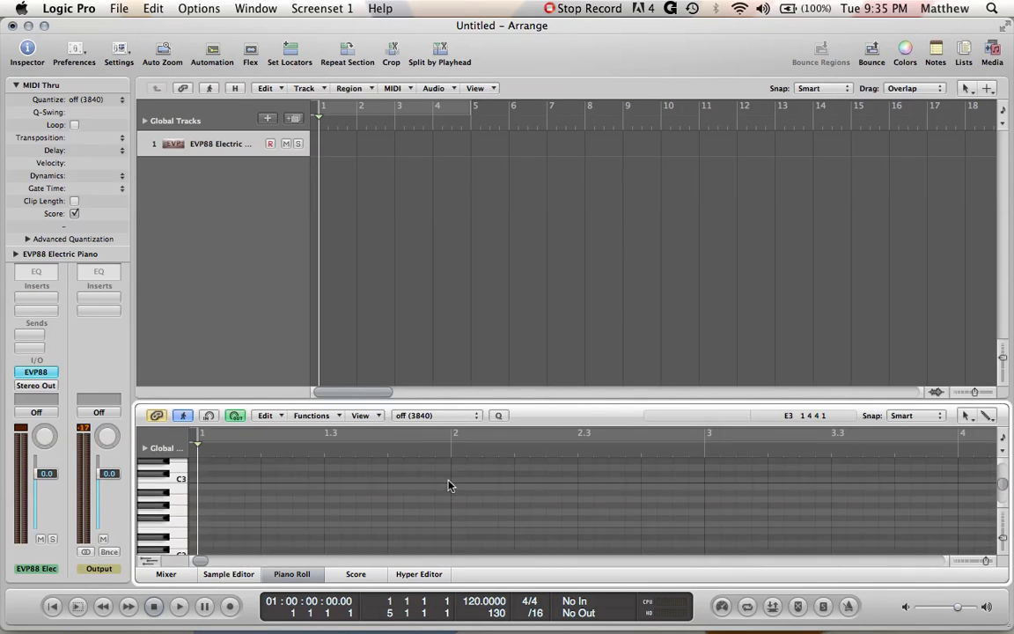
pyautogui.scroll(3, 447, 484)
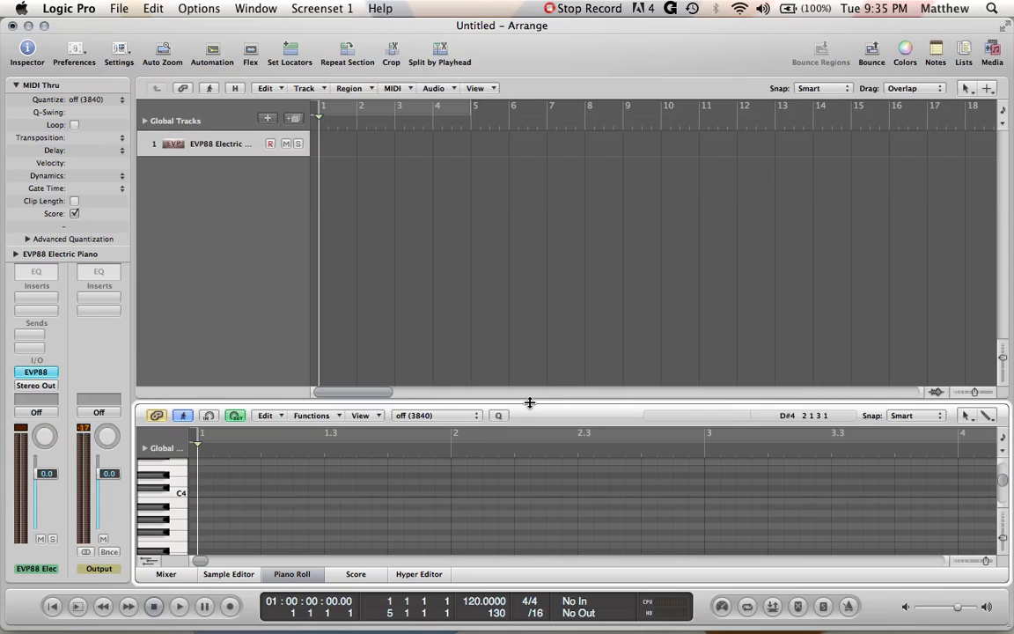
pyautogui.moveTo(530, 401); pyautogui.dragTo(567, 215)
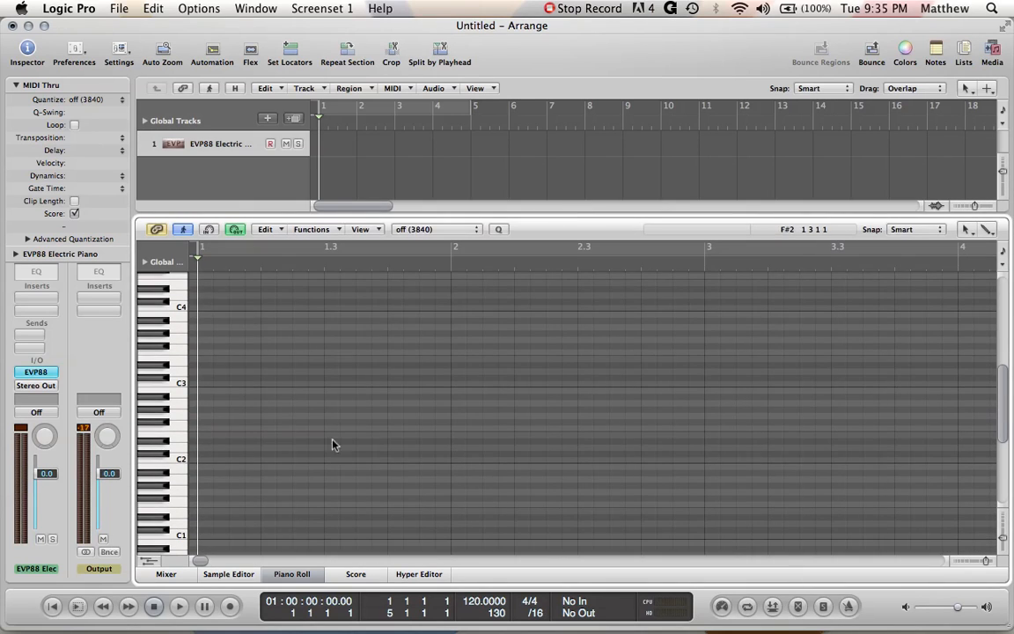
pyautogui.scroll(-5, 333, 468)
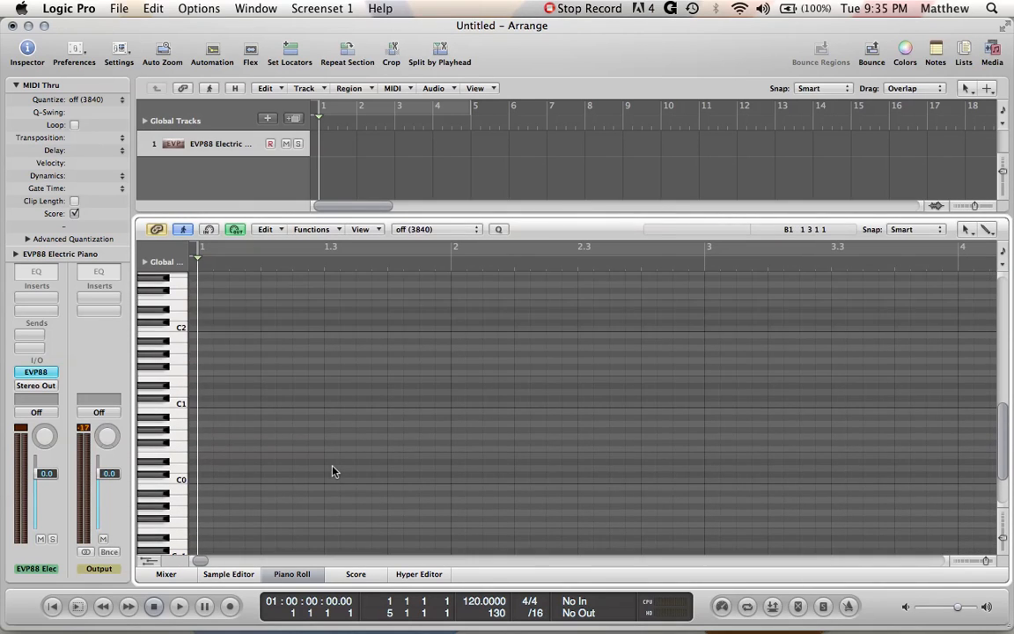
pyautogui.scroll(10, 168, 308)
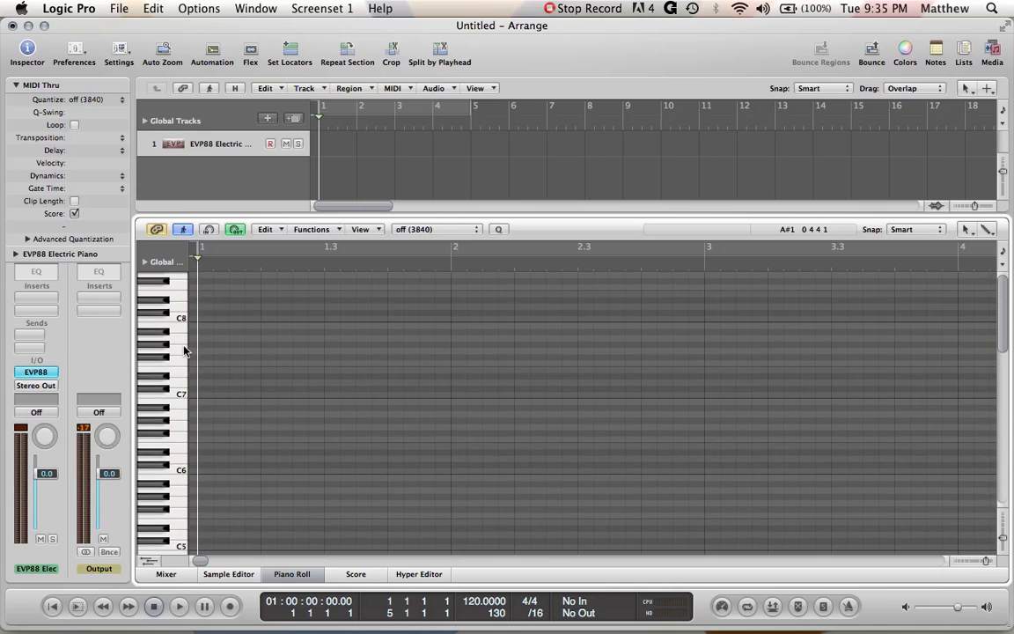
pyautogui.scroll(-12, 183, 351)
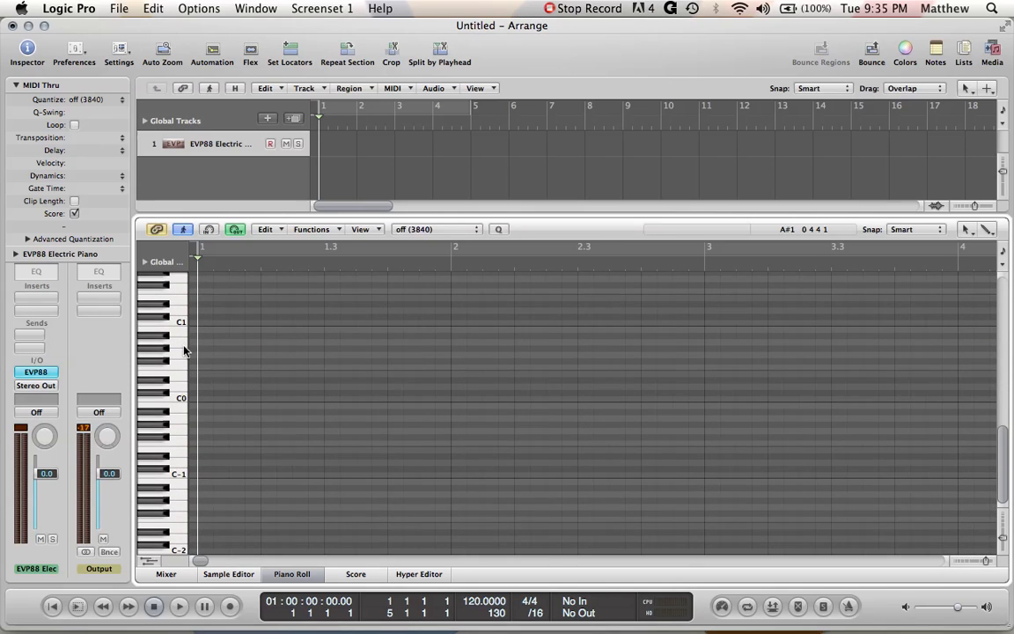
# Step: Look through the Piano Roll's keyboard range up to C8 and back, and shrink the Piano Roll to enlarge the arrange area
pyautogui.scroll(2, 184, 351)
pyautogui.scroll(-2, 184, 351)
pyautogui.scroll(10, 236, 495)
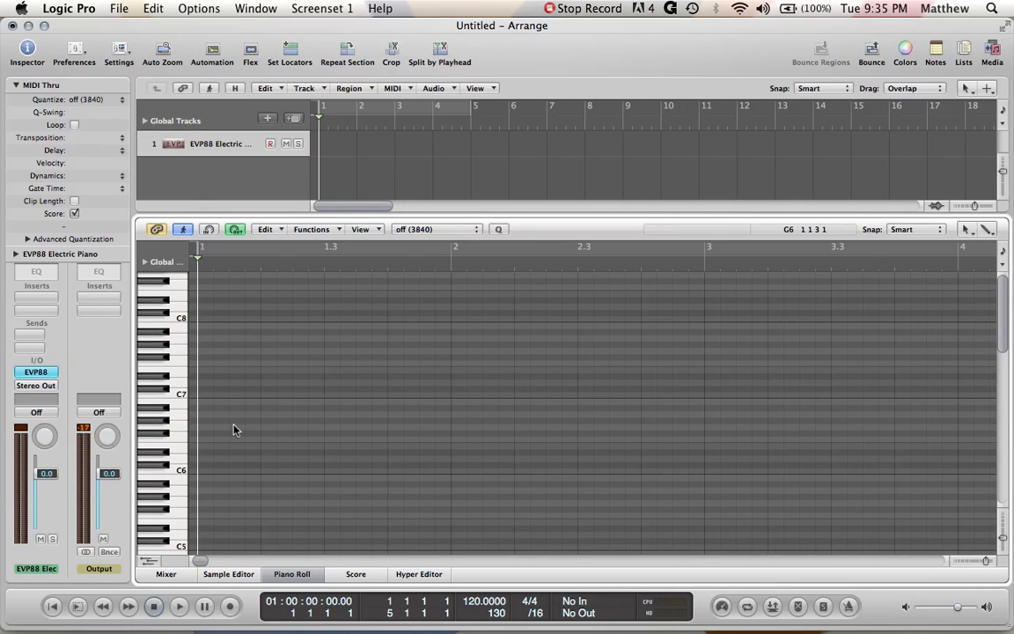
pyautogui.scroll(-6, 235, 429)
pyautogui.scroll(-3, 235, 429)
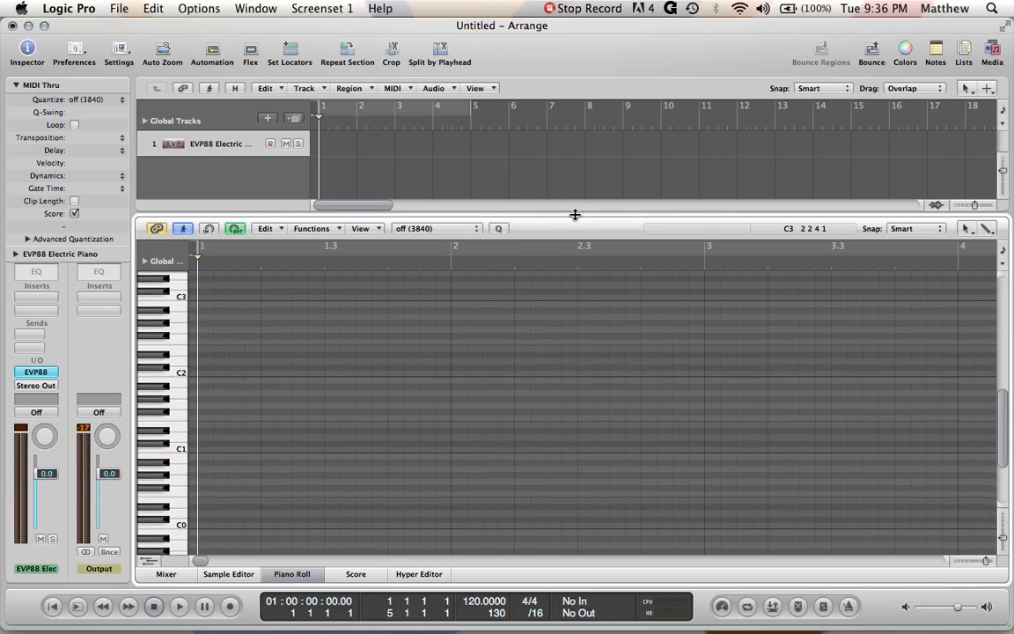
pyautogui.moveTo(574, 213); pyautogui.dragTo(588, 447)
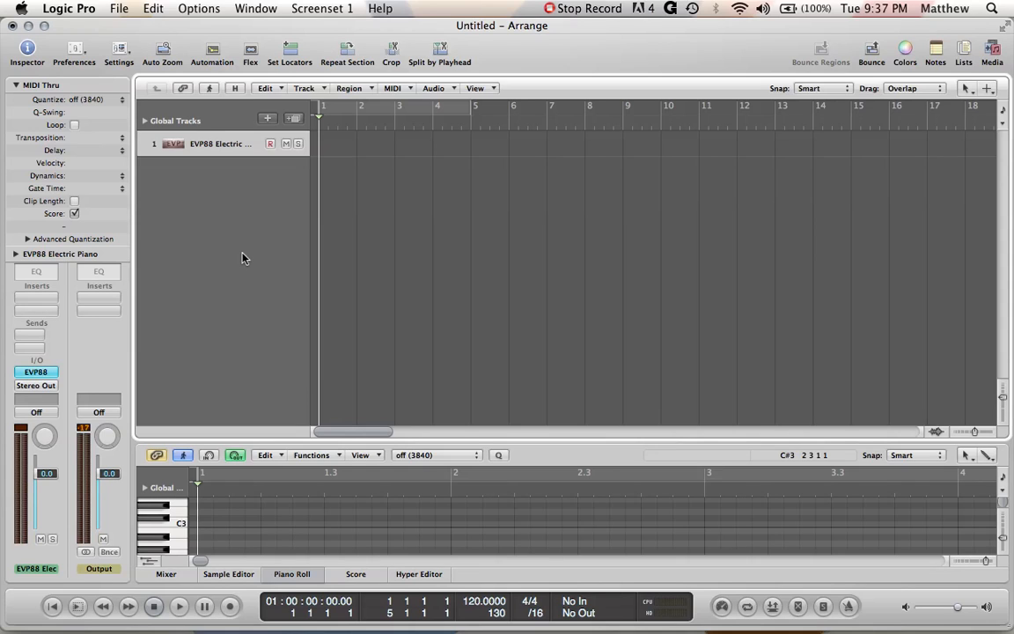
# Step: Show the Caps Lock Keyboard, move it to the middle of the arrange area, and play the white notes upward at octave 2
pyautogui.press('capslock')
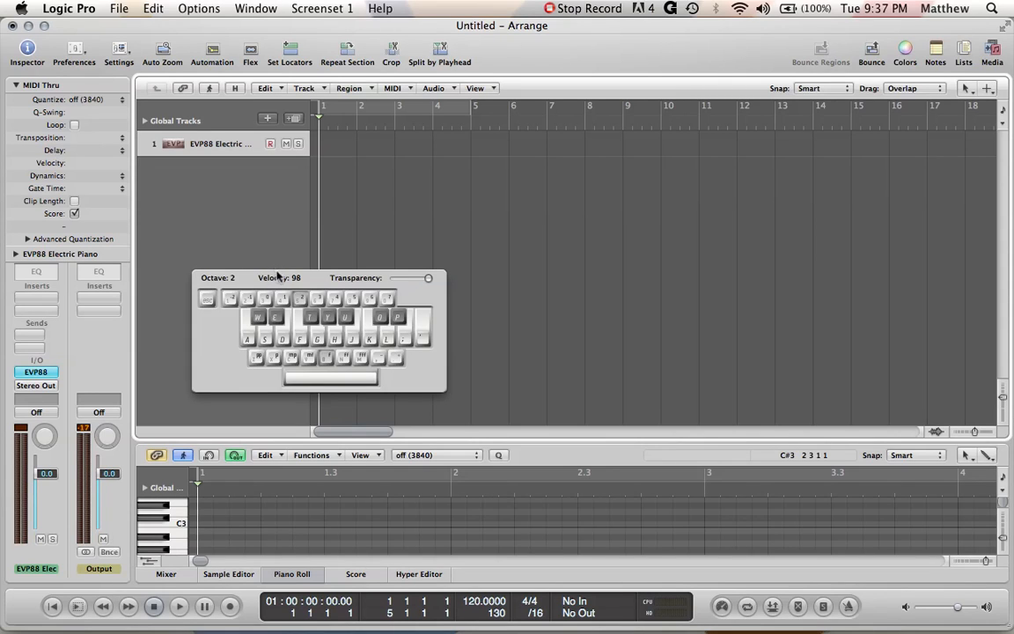
pyautogui.moveTo(280, 278); pyautogui.dragTo(495, 229)
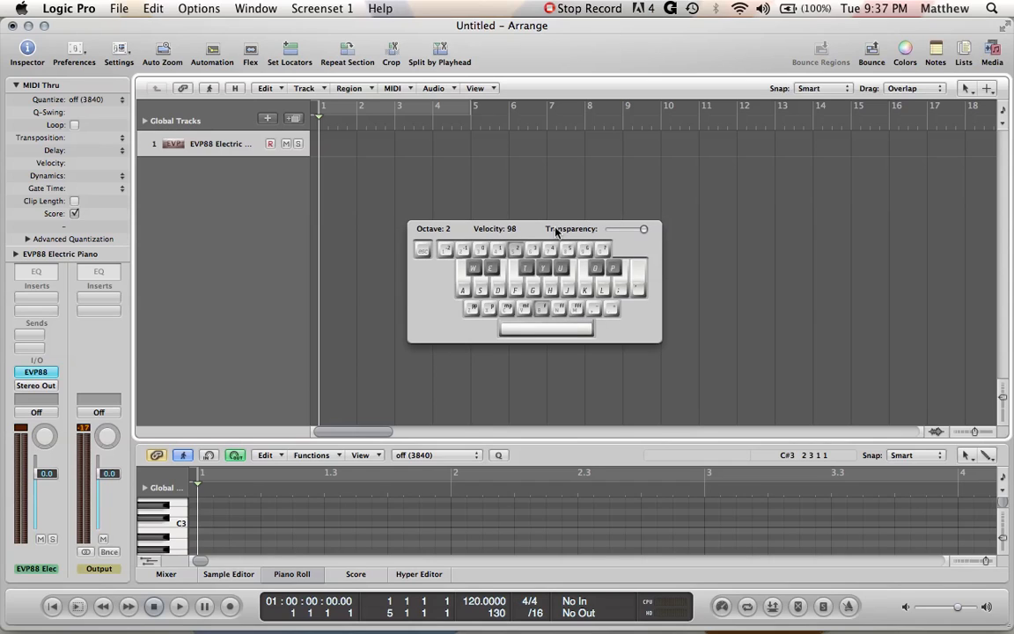
pyautogui.press('a')
pyautogui.press('a')
pyautogui.press('s')
pyautogui.press('d')
pyautogui.press('f')
pyautogui.press('g')
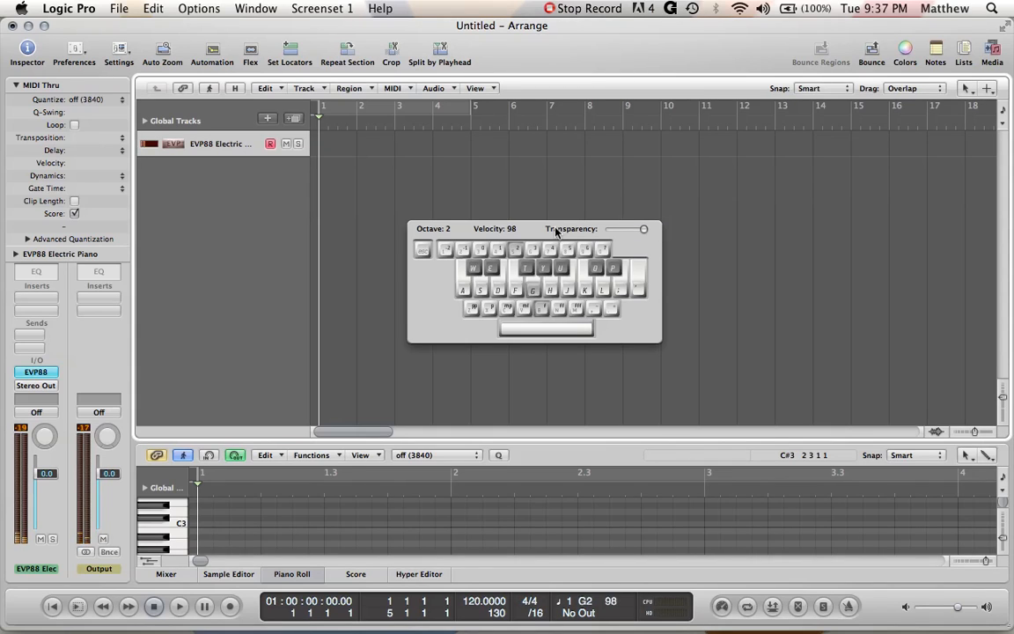
pyautogui.press('h')
pyautogui.press('j')
pyautogui.press('k')
# Step: Play the black notes of the Caps Lock Keyboard in ascending order at octave 2
pyautogui.press('w')
pyautogui.press('e')
pyautogui.press('t')
pyautogui.press('y')
pyautogui.press('u')
pyautogui.press('o')
pyautogui.press('p')
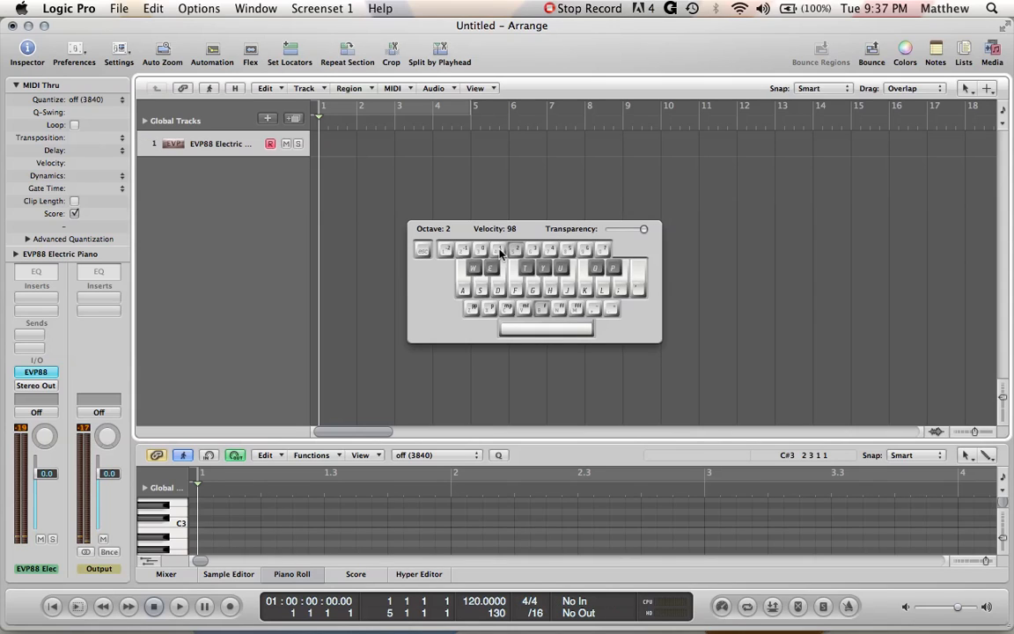
# Step: Try the Caps Lock Keyboard at octave 1 by playing a few low notes, and return it to octave 2
pyautogui.press('1')
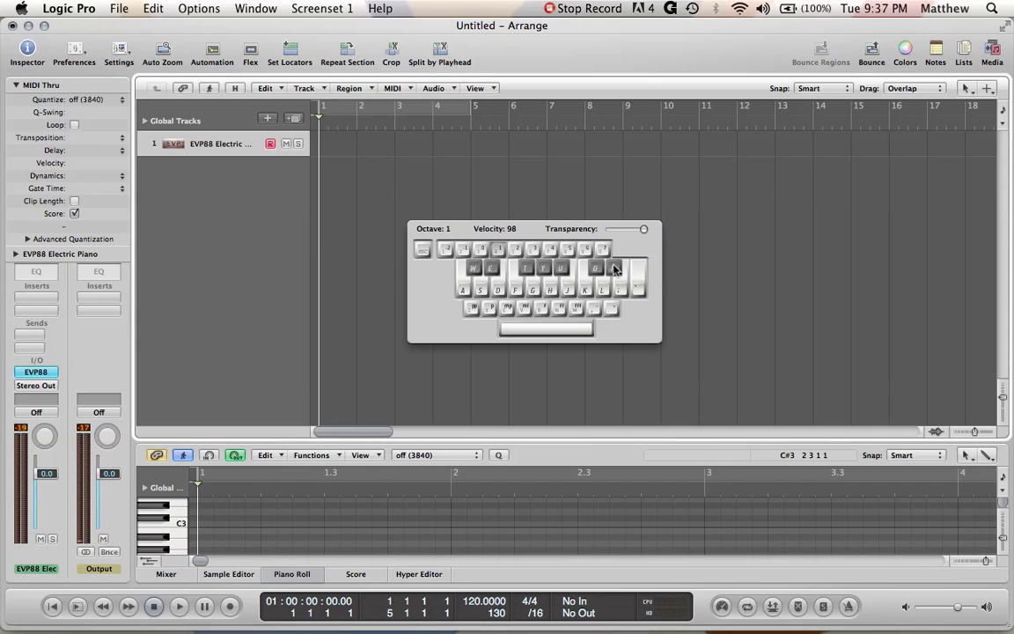
pyautogui.press('x')
pyautogui.press('x')
pyautogui.press('x')
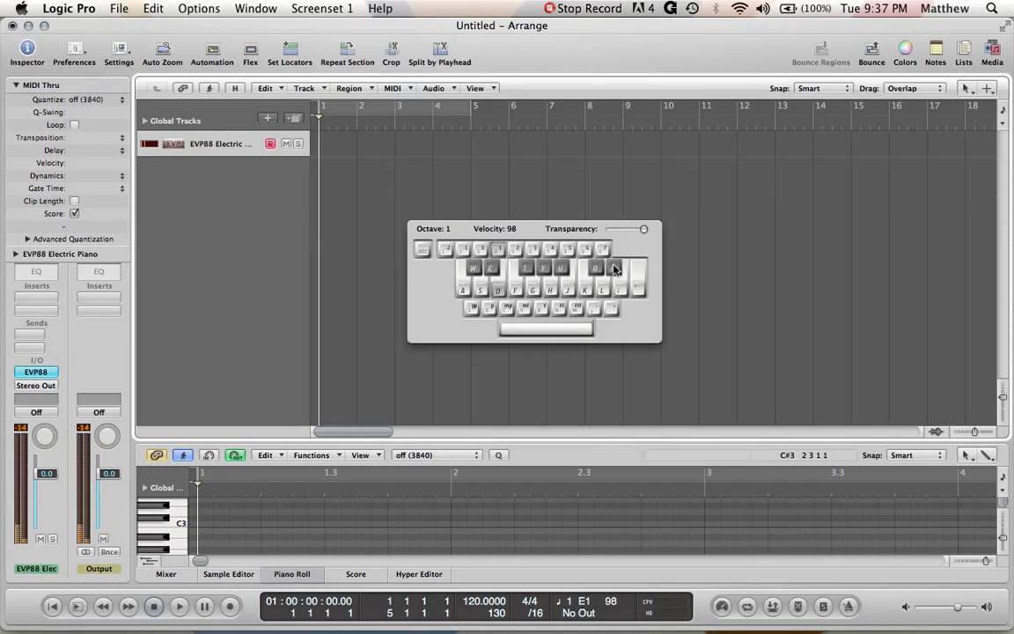
pyautogui.press('z')
pyautogui.press('z')
pyautogui.press('z')
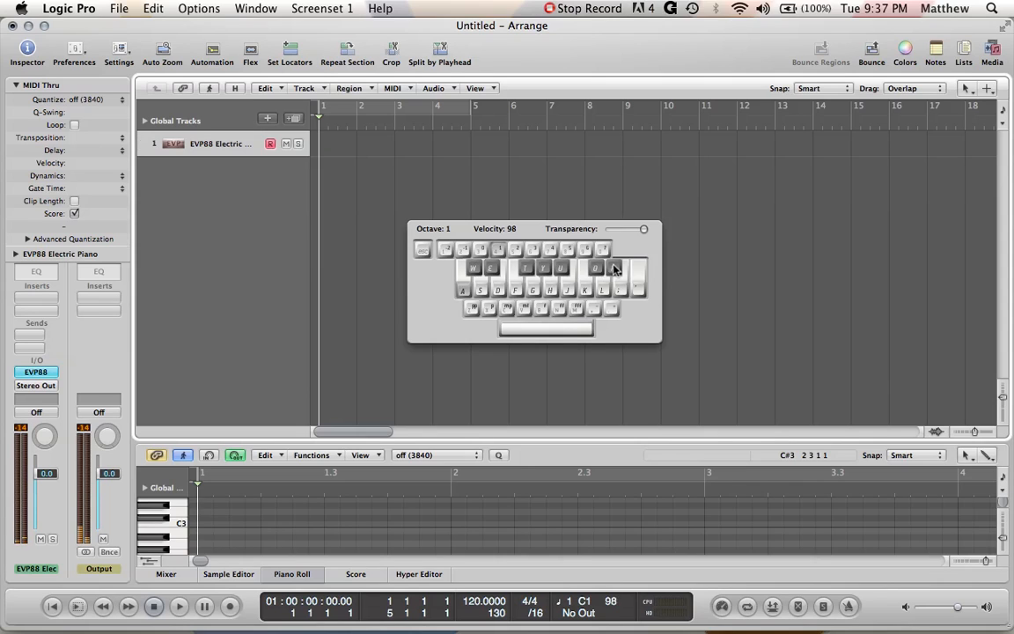
pyautogui.press('x')
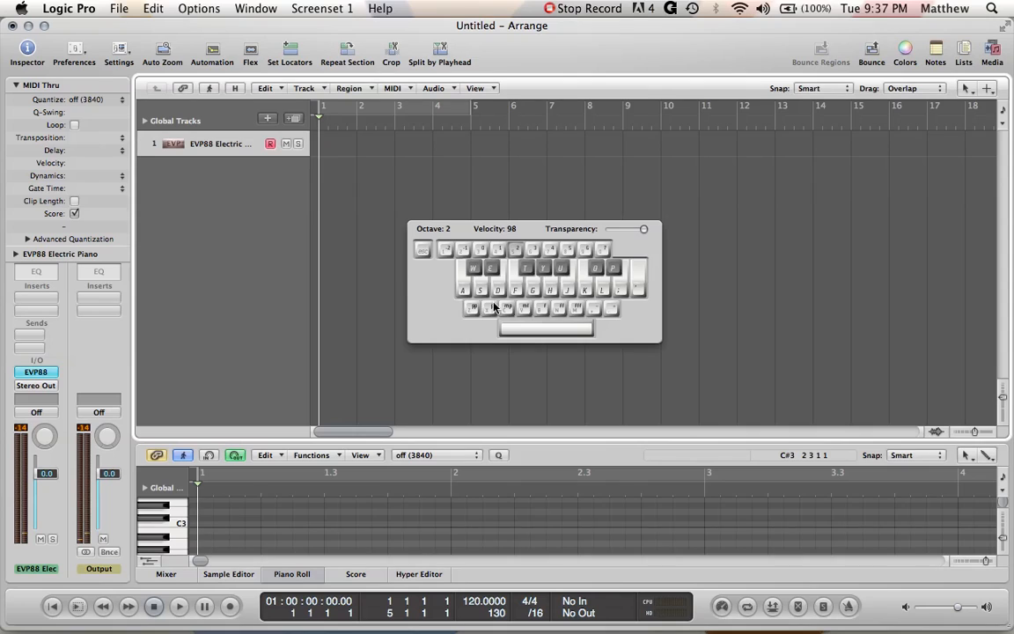
# Step: Try increasing Caps Lock Keyboard velocities while playing notes, including 10, 32, 76 and 127
pyautogui.press('z')
pyautogui.press('a')
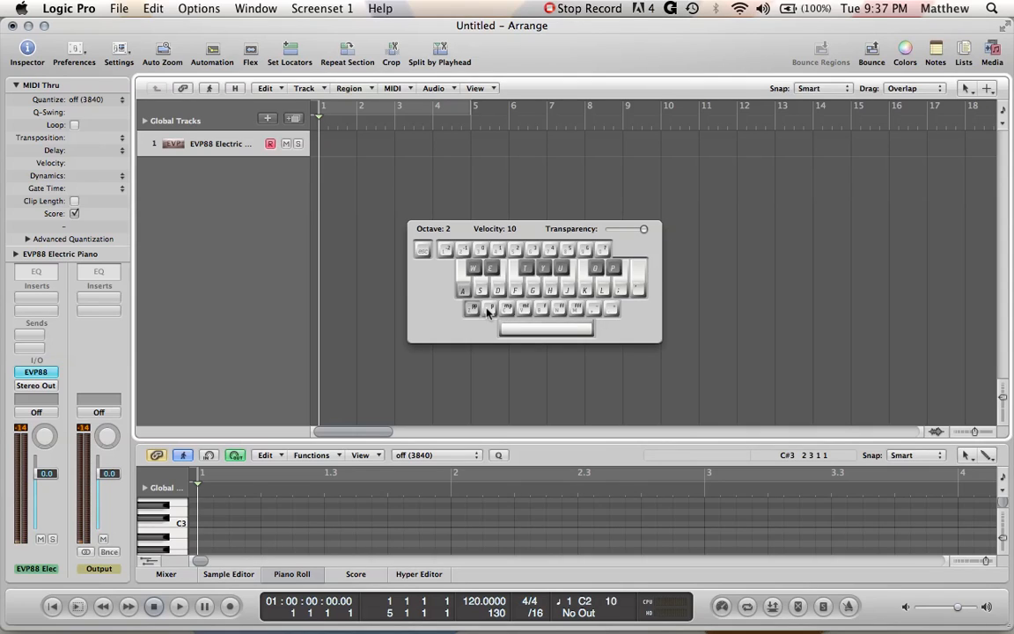
pyautogui.press('x')
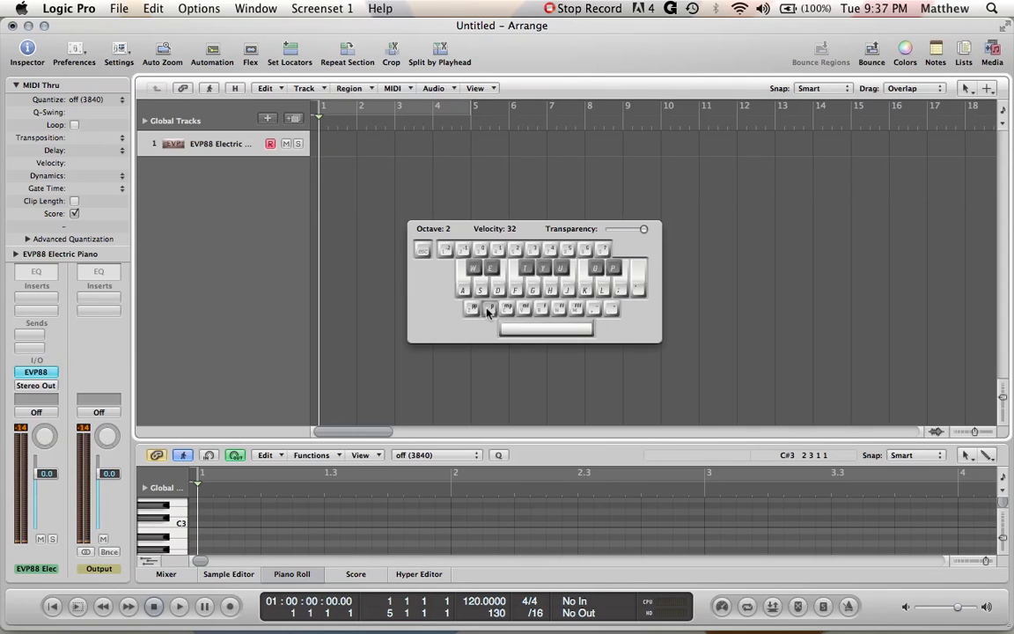
pyautogui.press('c')
pyautogui.press('v')
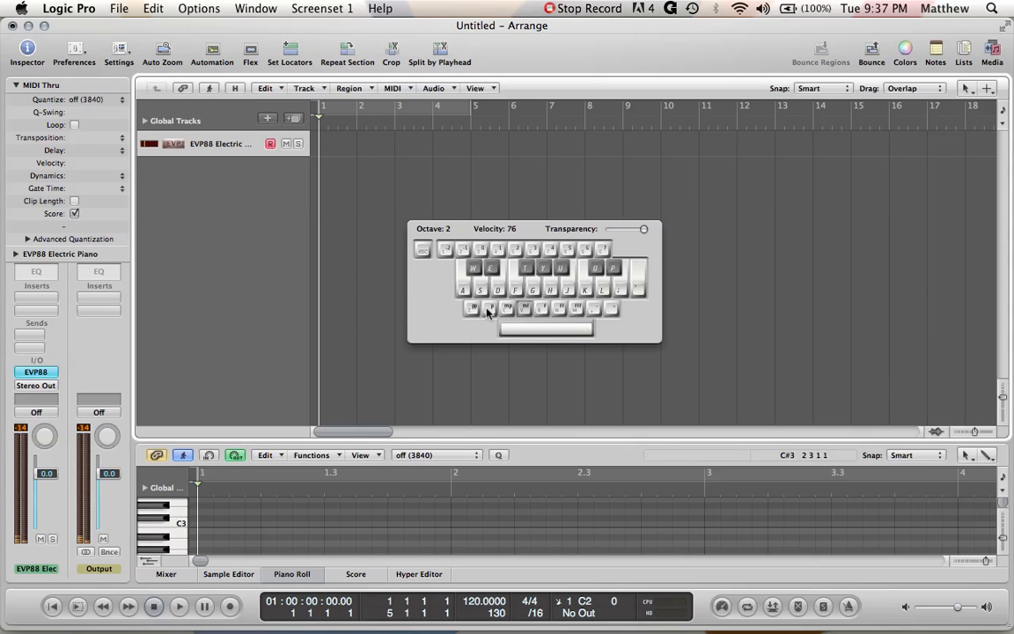
pyautogui.press('b')
pyautogui.press('n')
pyautogui.press('m')
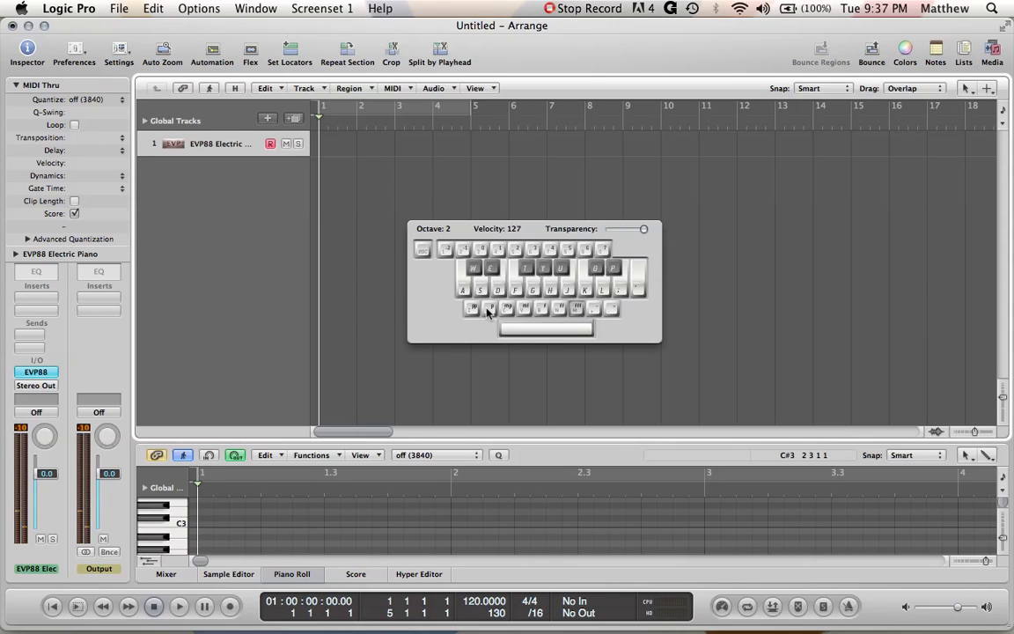
# Step: Set the Caps Lock Keyboard's velocity to 76, play a test note, and hide the keyboard
pyautogui.press('v')
pyautogui.press('a')
pyautogui.press('a')
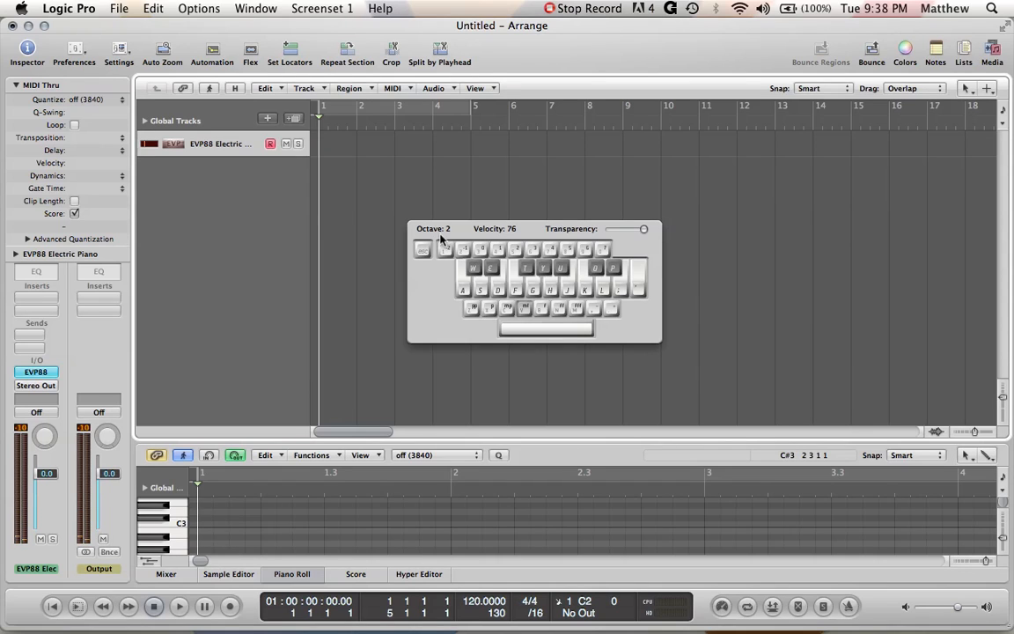
pyautogui.press('super+k')
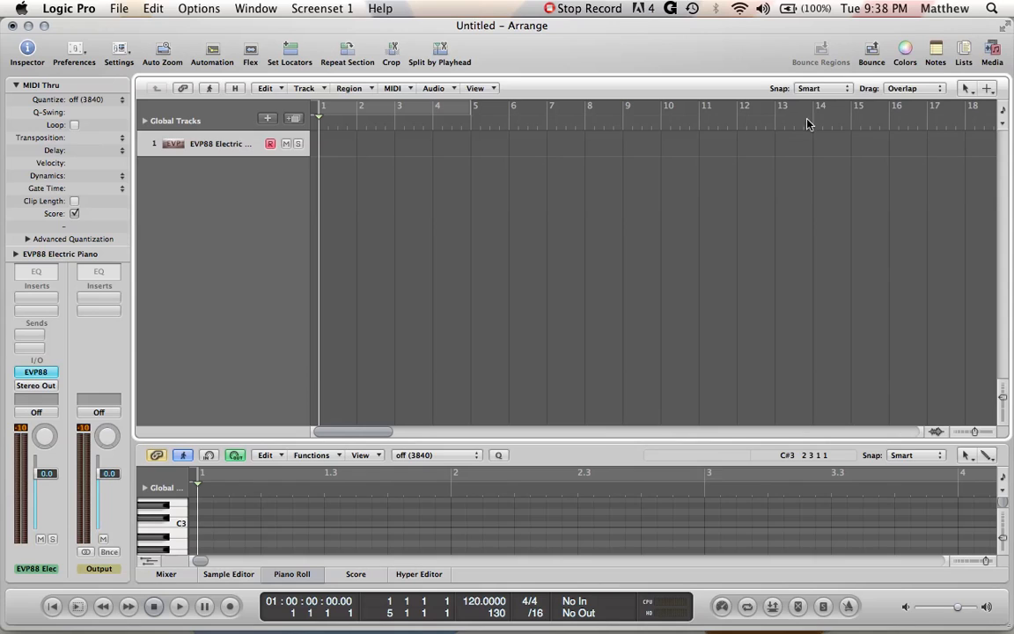
# Step: Show the media Library and browse to 03 Ultrabeat Drum Kits within 04 Drums & Percussion
pyautogui.click(992, 52)
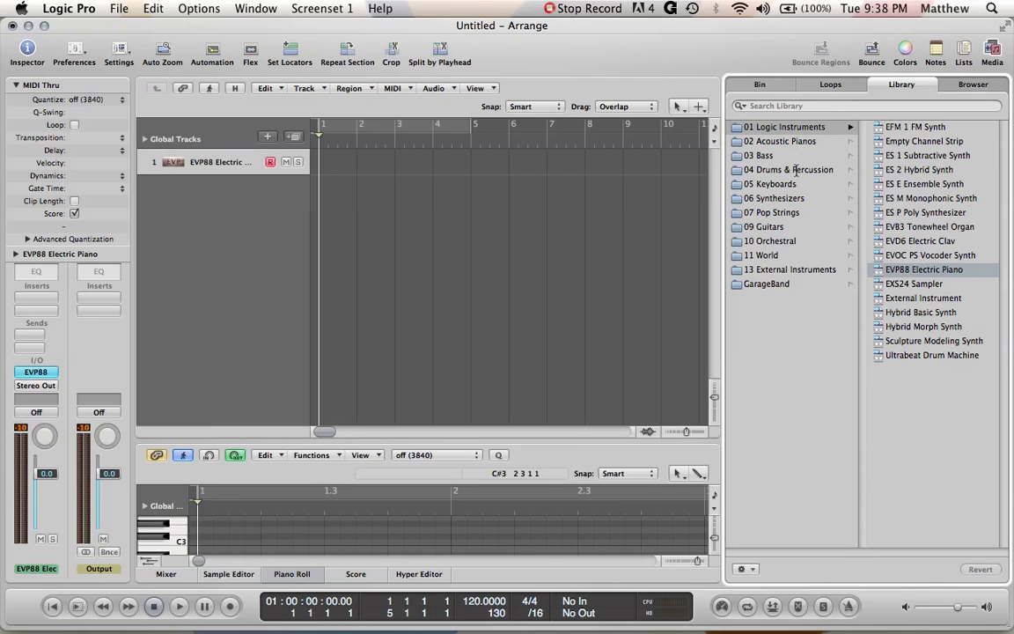
pyautogui.click(796, 170)
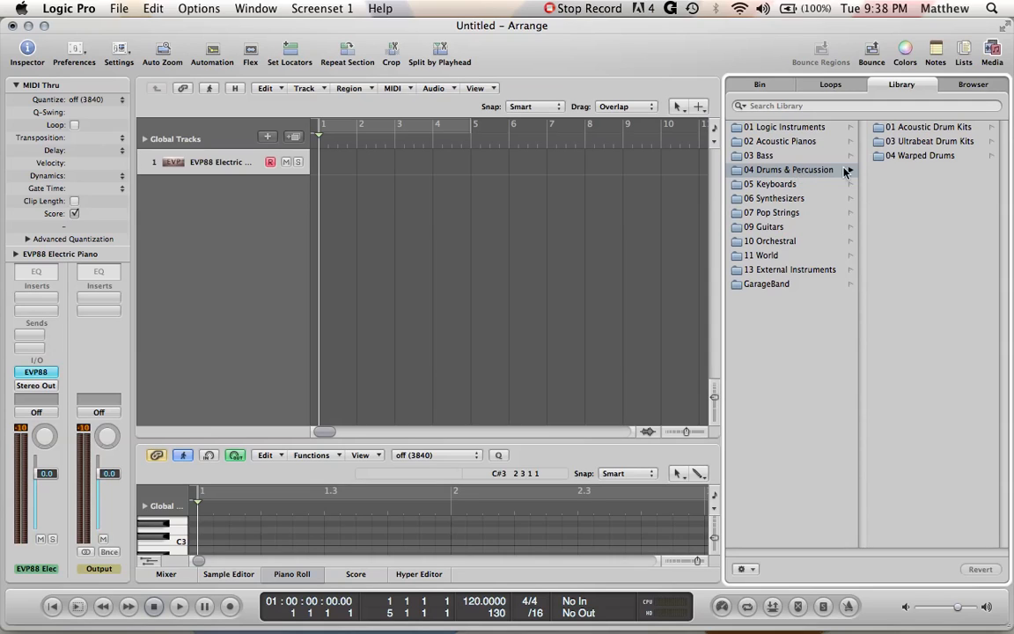
pyautogui.click(929, 141)
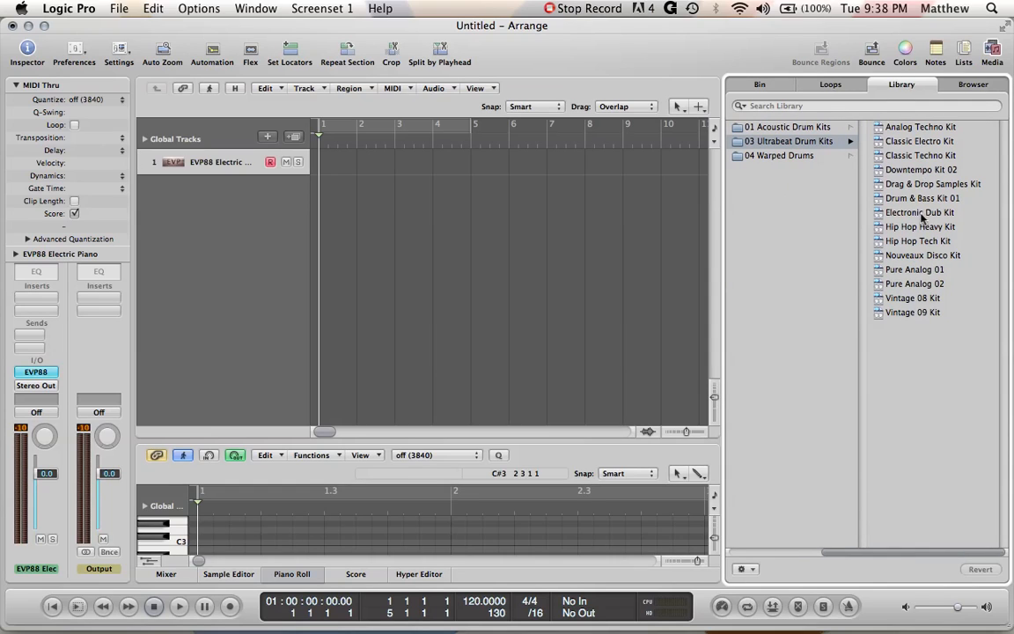
# Step: Try the Analog Techno, Classic Electro, Classic Techno and Downtempo 02 kits, load Electronic Dub Kit on the track, and hide the Library
pyautogui.click(912, 128)
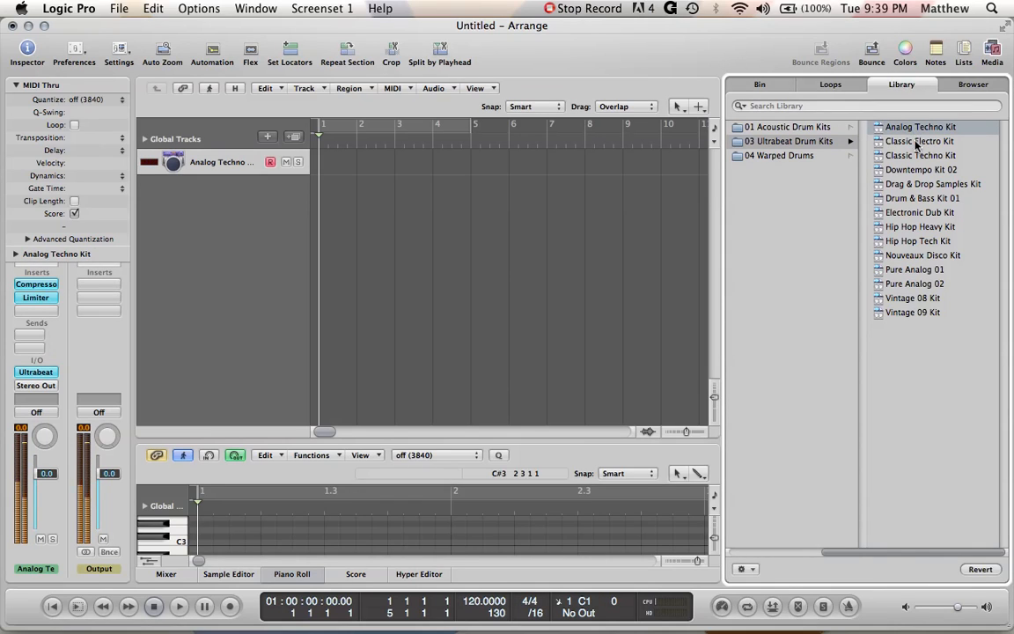
pyautogui.click(918, 142)
pyautogui.click(920, 156)
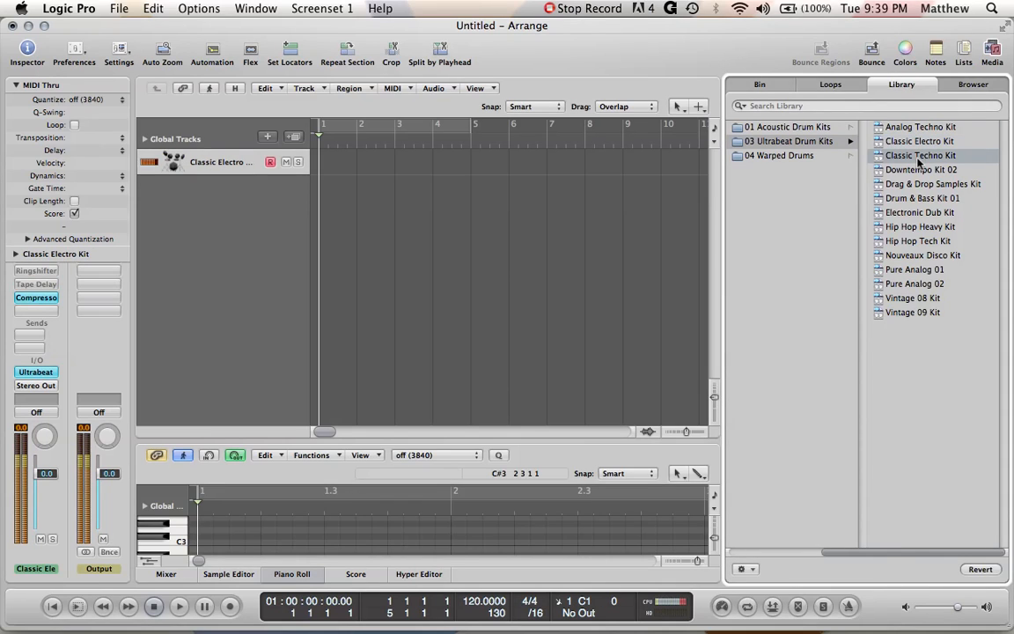
pyautogui.click(921, 171)
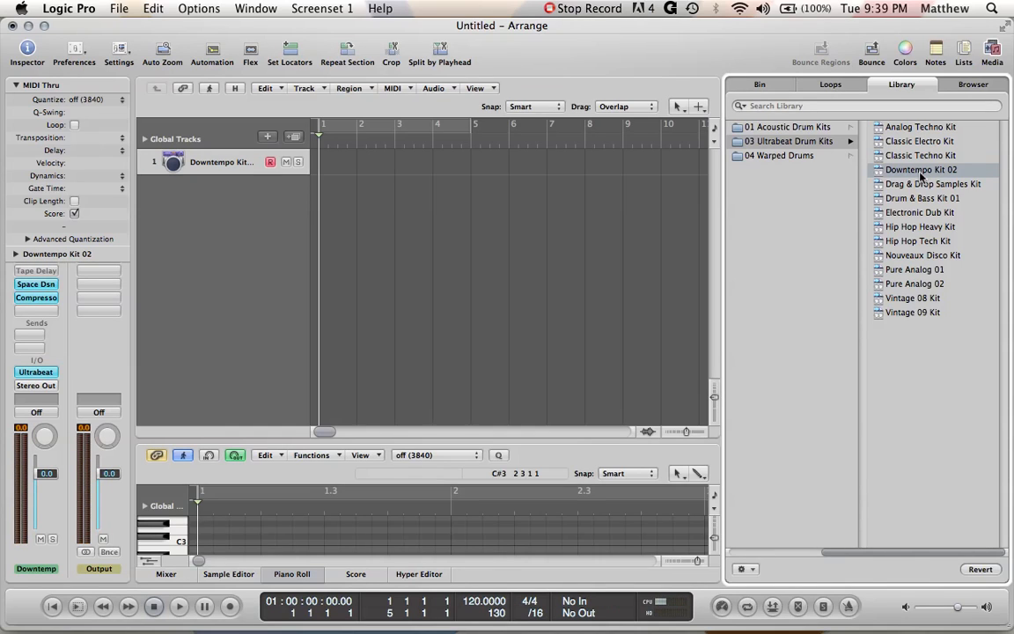
pyautogui.click(923, 214)
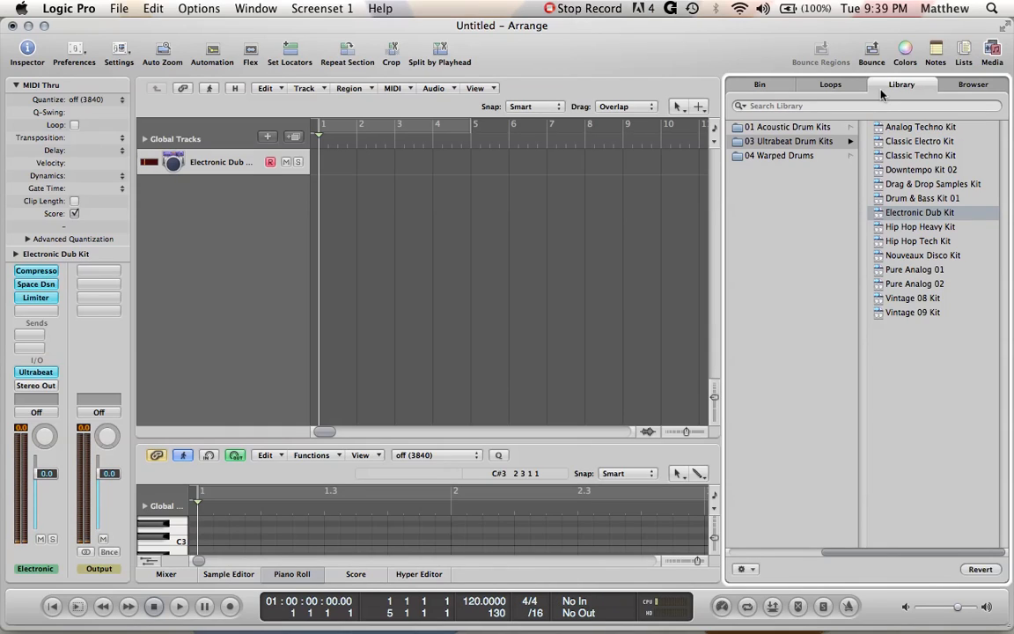
pyautogui.click(992, 50)
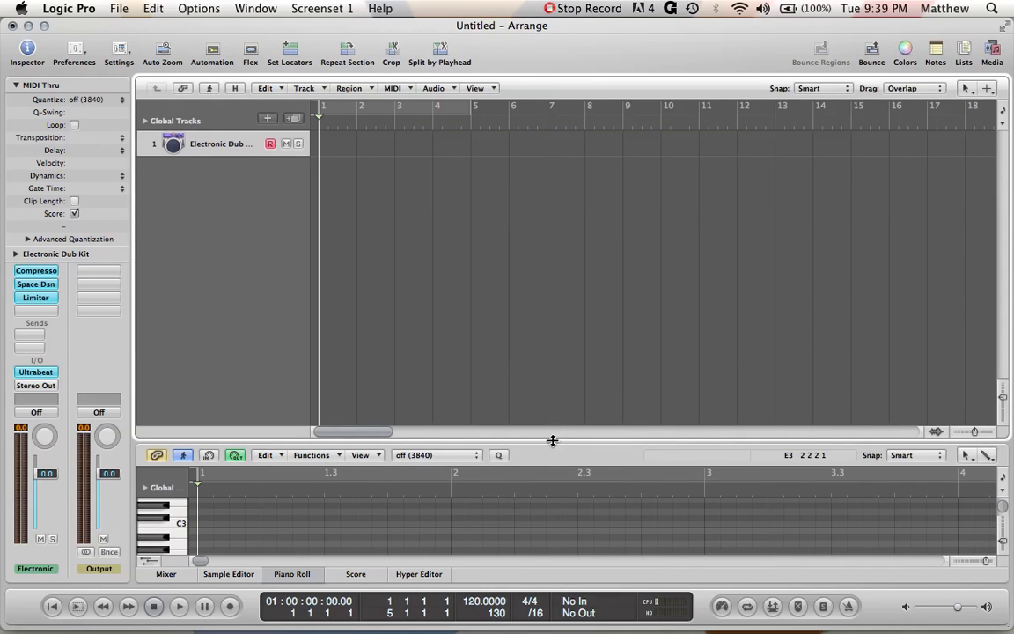
# Step: Enlarge the Piano Roll and audition the drum sounds on its keyboard around C1 and C2
pyautogui.moveTo(552, 441); pyautogui.dragTo(607, 256)
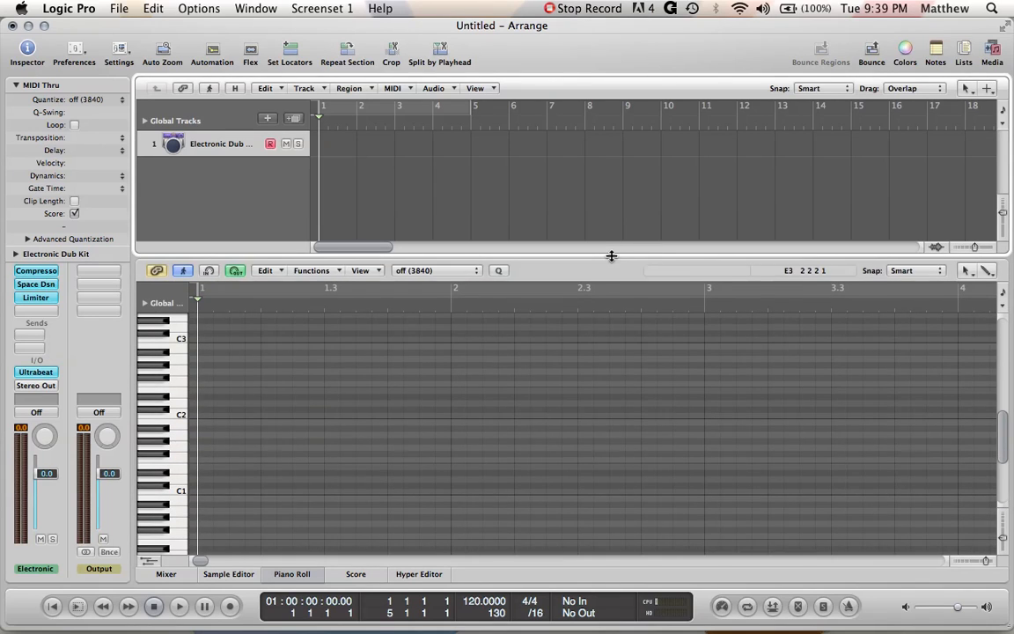
pyautogui.click(182, 492)
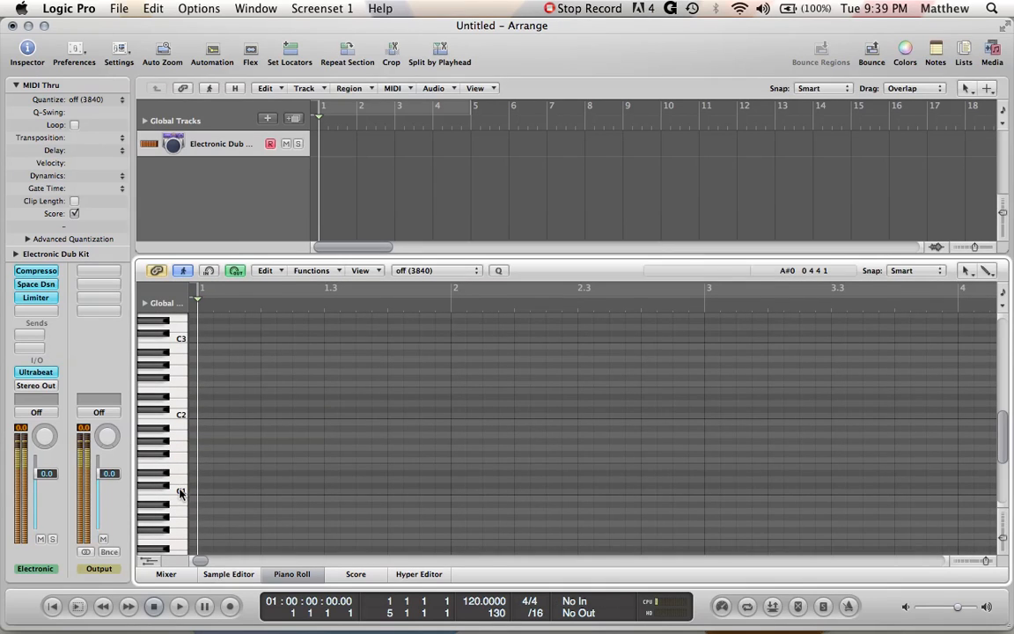
pyautogui.scroll(-3, 181, 503)
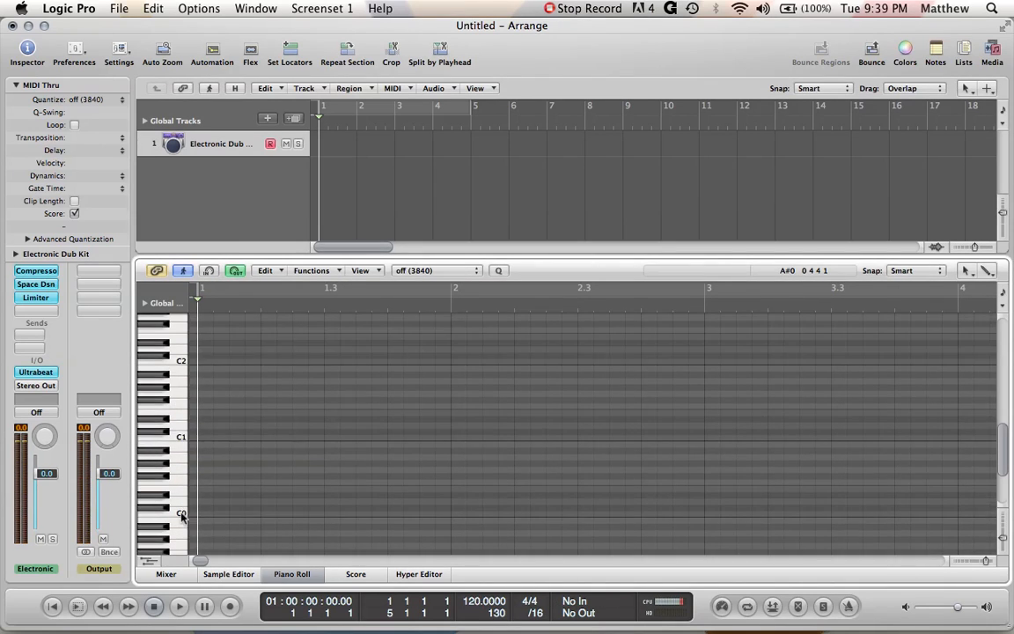
pyautogui.click(179, 364)
pyautogui.click(183, 439)
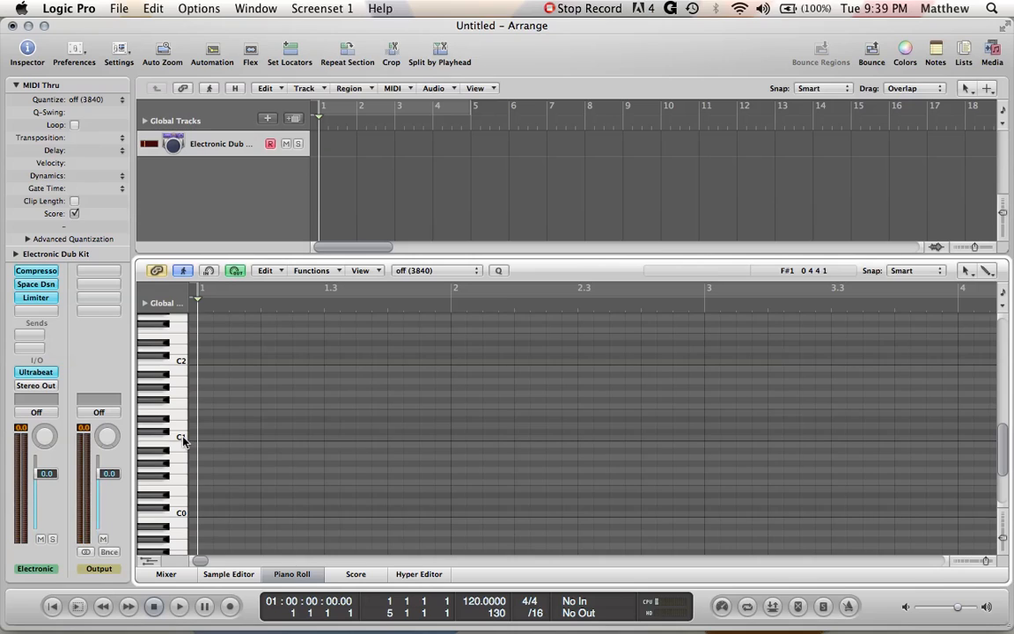
pyautogui.click(183, 440)
pyautogui.click(183, 428)
pyautogui.click(184, 428)
# Step: Set the project tempo to 150 and check it by playing about five bars with the metronome on
pyautogui.moveTo(476, 592); pyautogui.dragTo(485, 553)
pyautogui.click(848, 607)
pyautogui.click(848, 606)
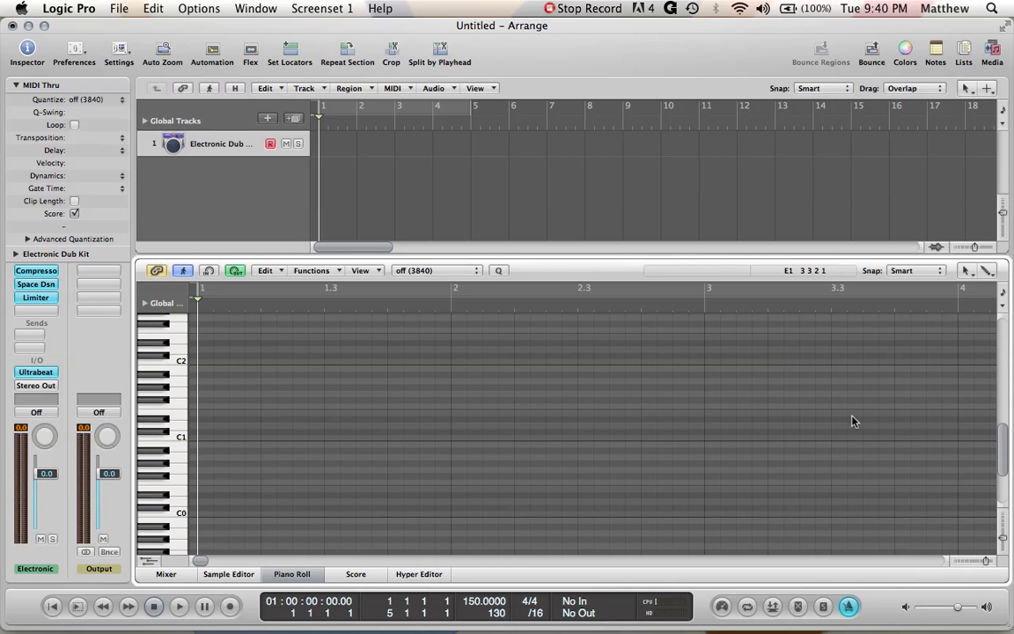
pyautogui.press('space')
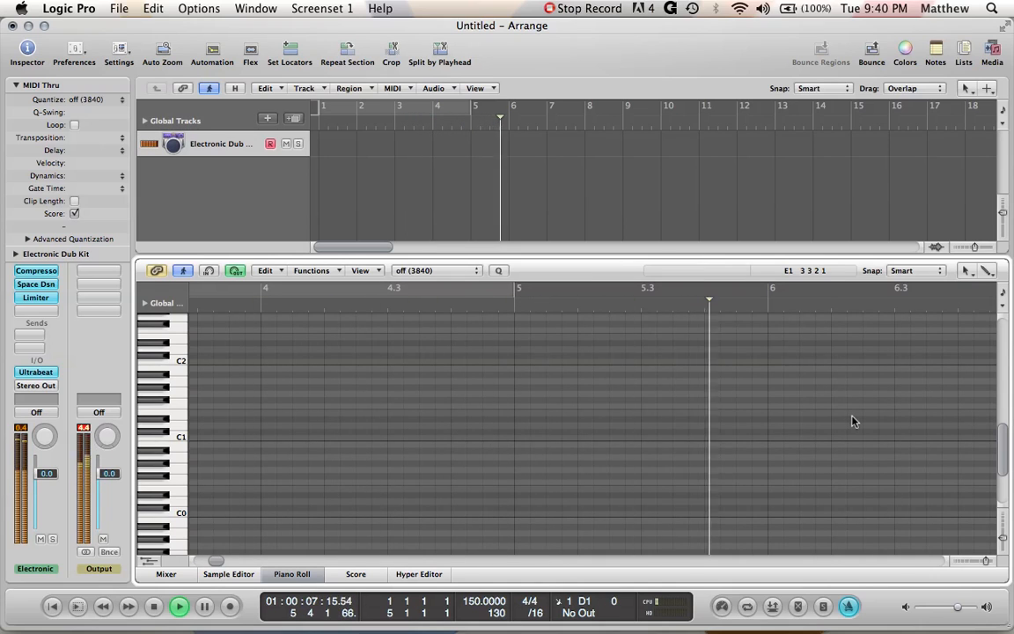
pyautogui.press('space')
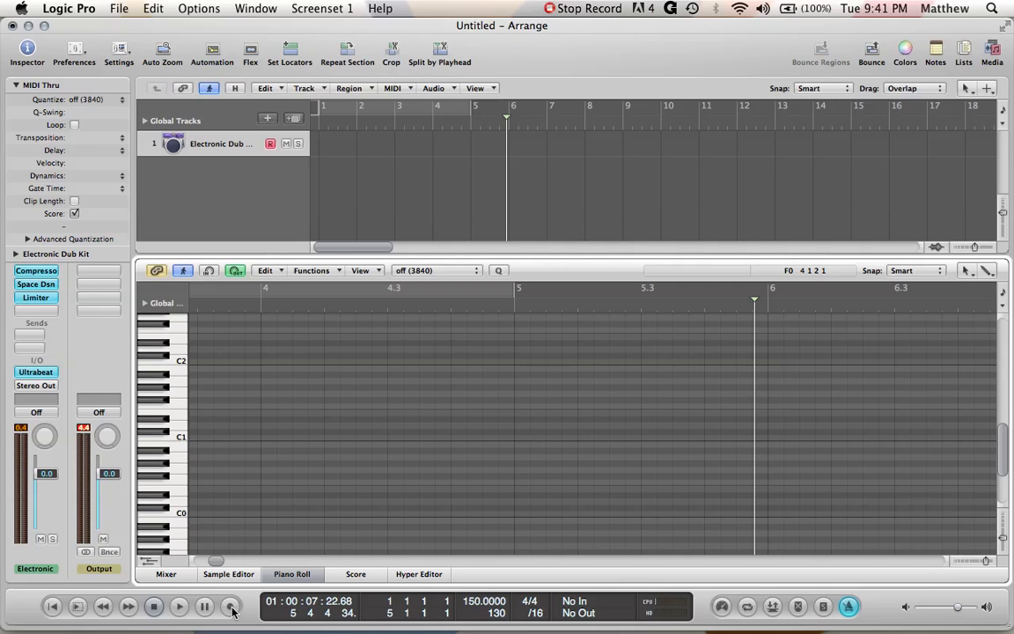
# Step: Set the record mode to Record/Record Repeat, with a 1 Bar count-in and overlapping recordings set to Merge only in Cycle record
pyautogui.rightClick(230, 608)
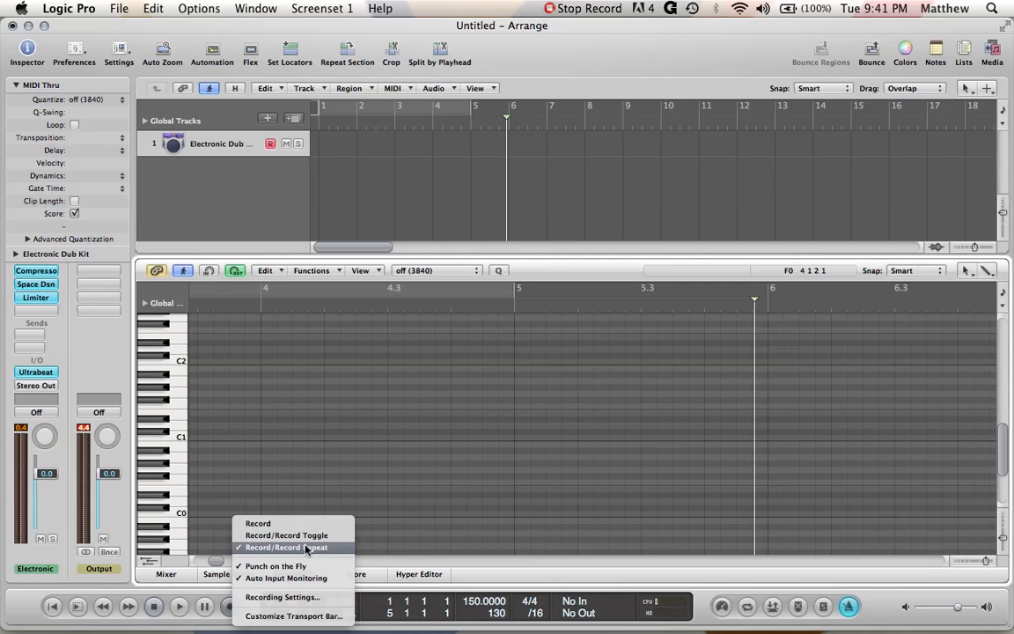
pyautogui.click(306, 547)
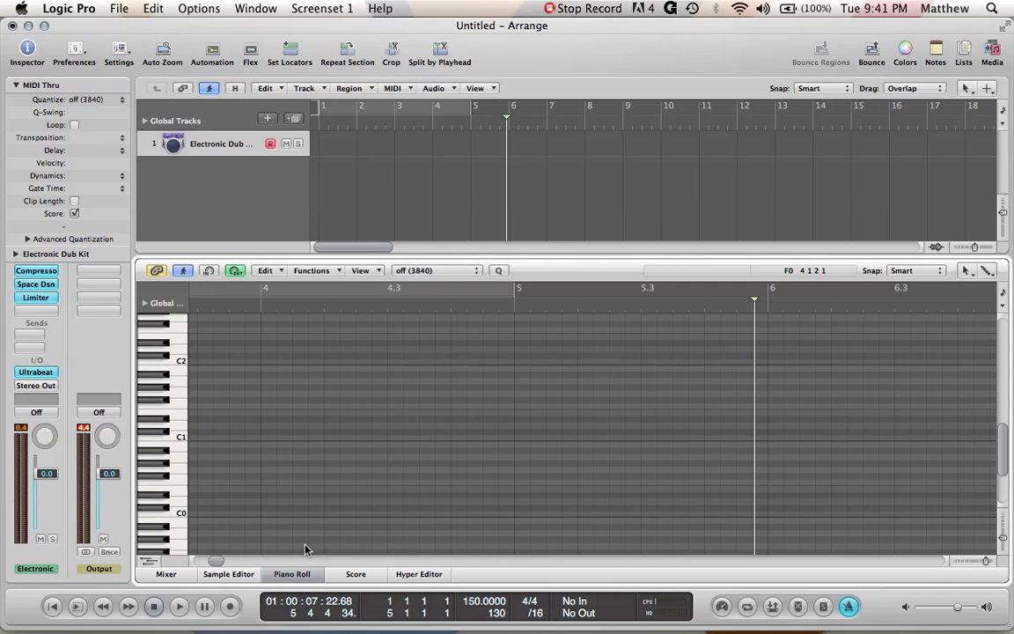
pyautogui.rightClick(231, 606)
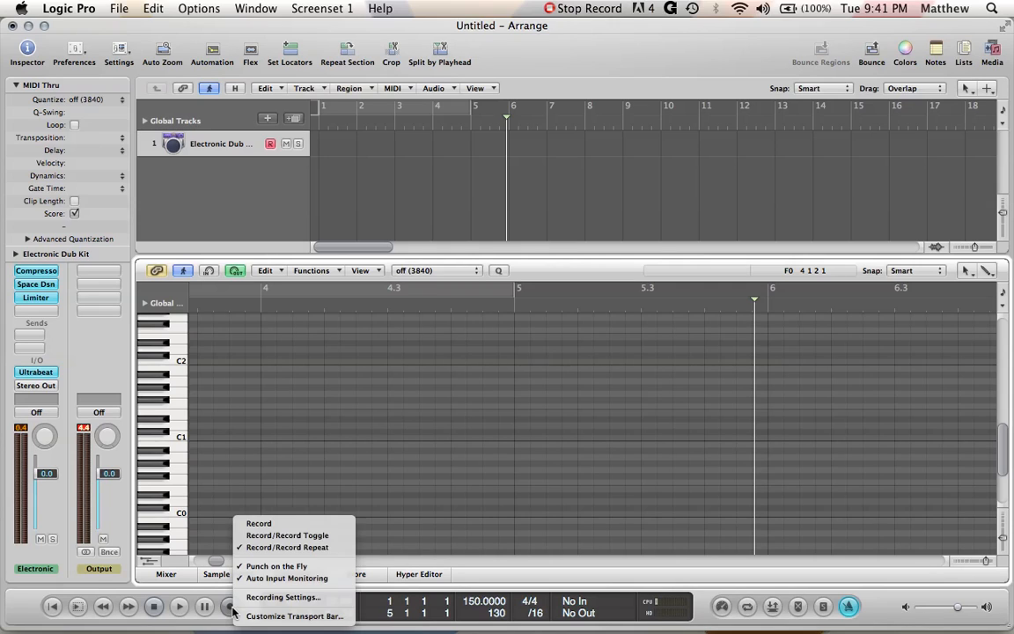
pyautogui.click(255, 597)
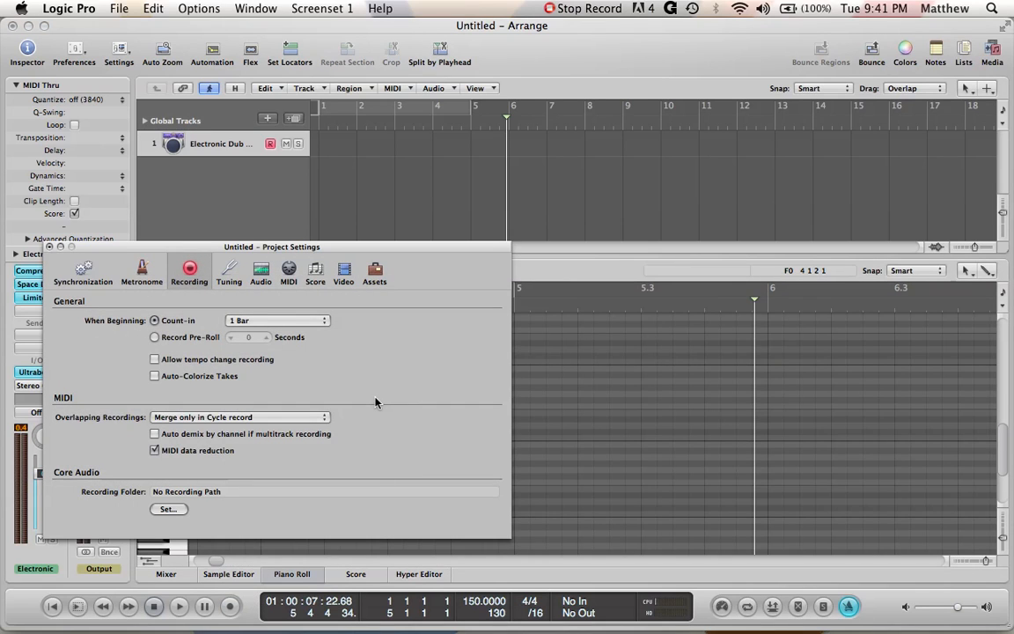
pyautogui.click(241, 322)
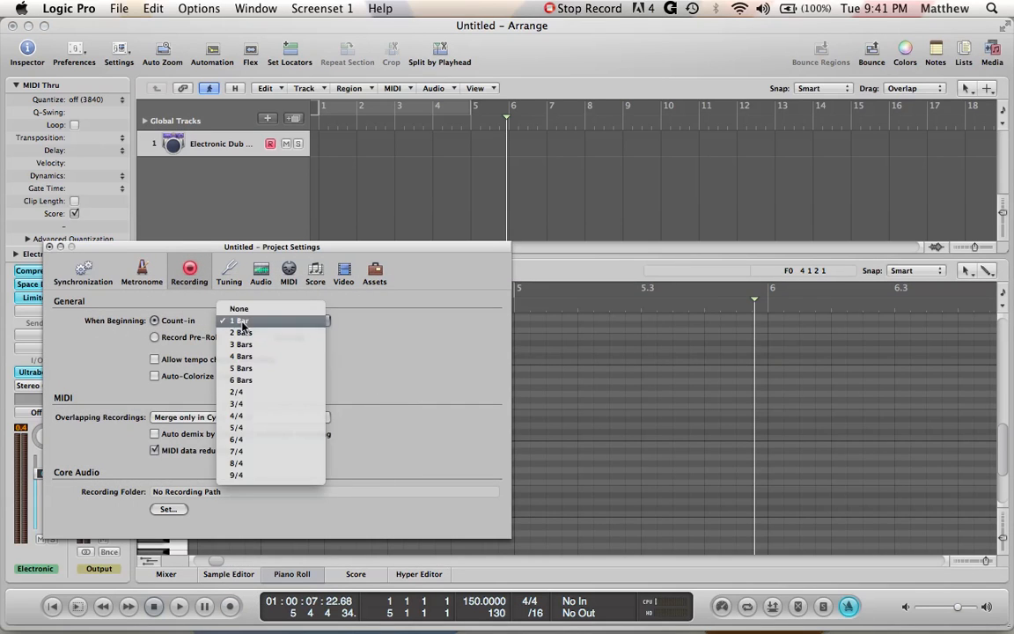
pyautogui.click(246, 322)
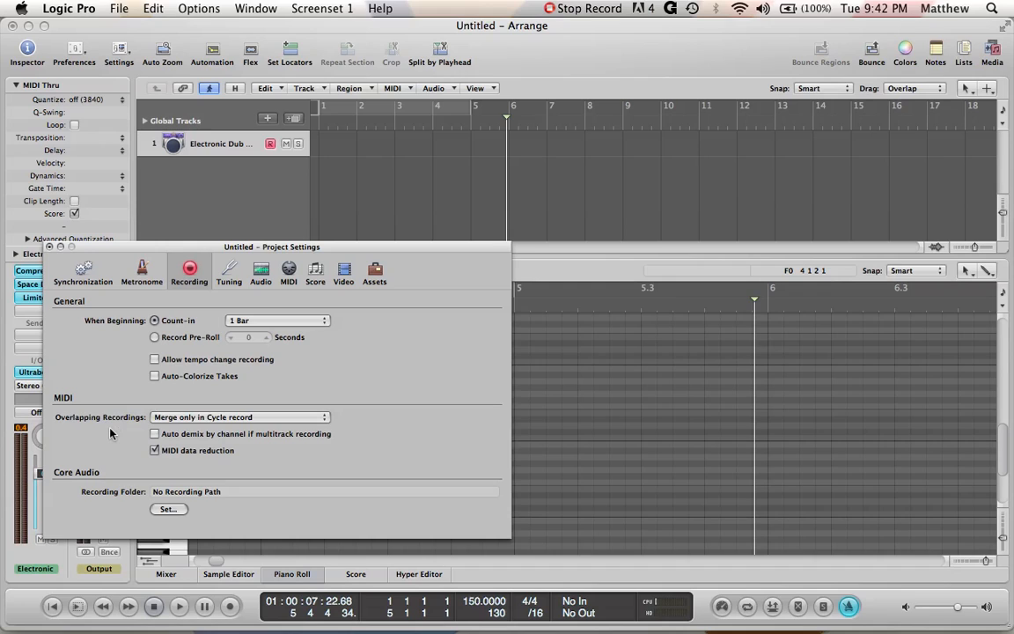
pyautogui.click(238, 421)
pyautogui.click(237, 419)
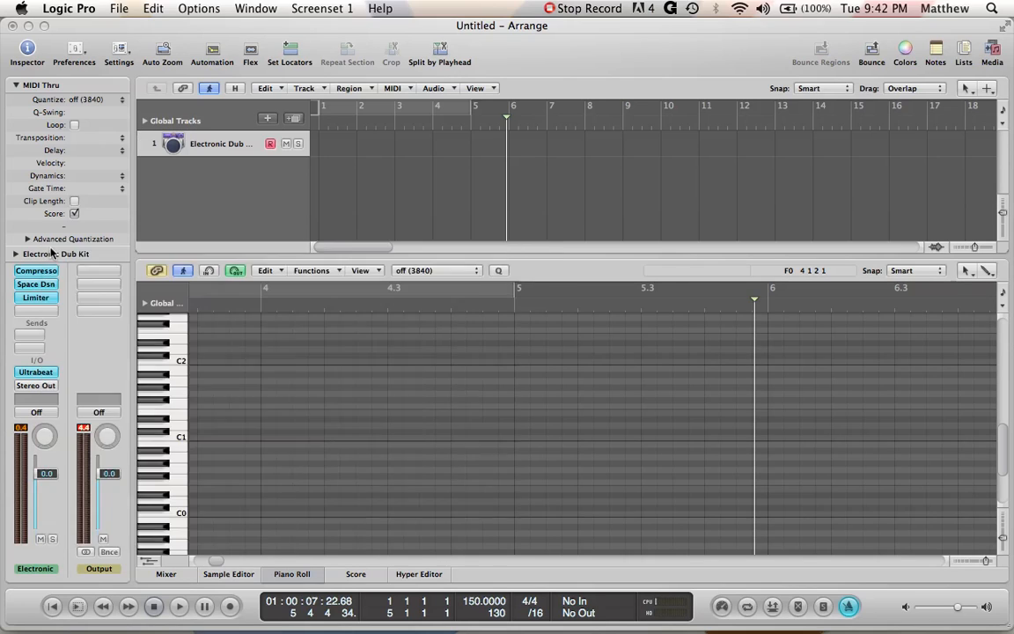
pyautogui.click(49, 247)
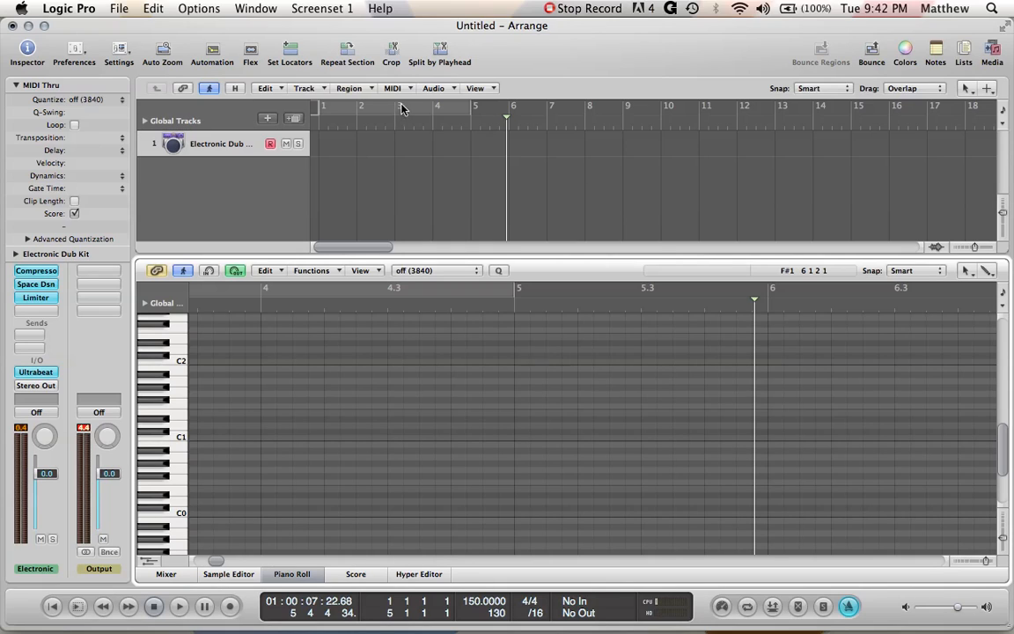
# Step: Cycle from bar 1 to bar 9 and record an eight-bar drum pattern on the enlarged Electronic Dub Kit track
pyautogui.click(747, 608)
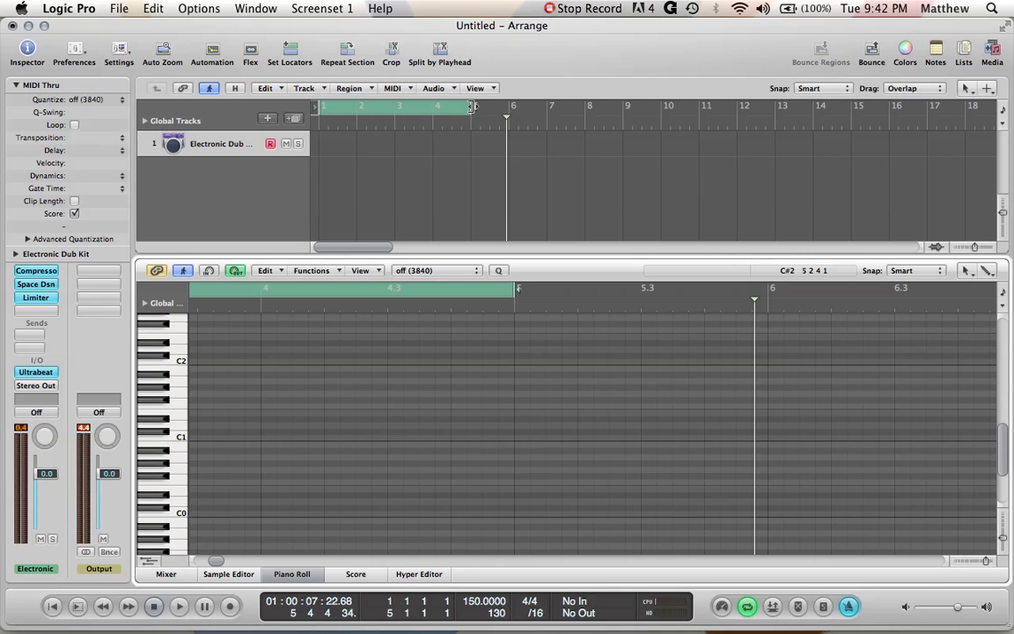
pyautogui.moveTo(473, 106); pyautogui.dragTo(623, 107)
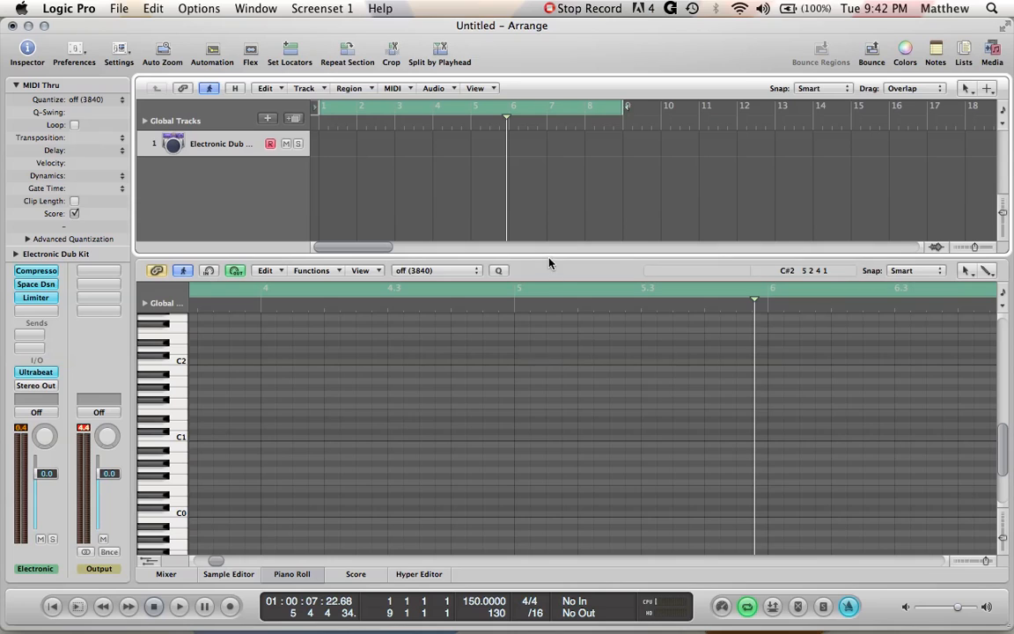
pyautogui.click(291, 579)
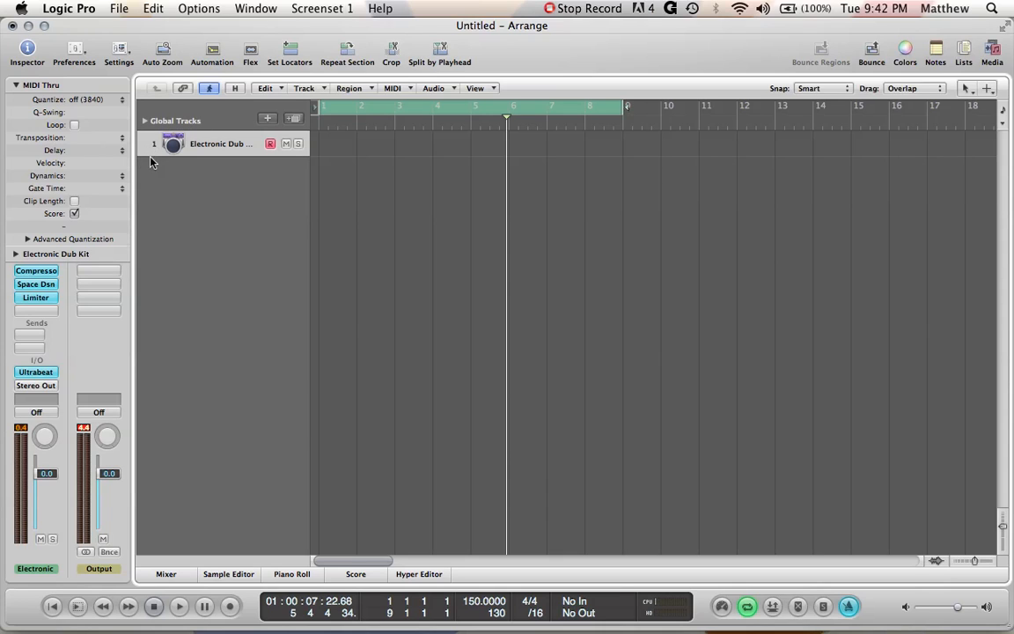
pyautogui.moveTo(152, 161); pyautogui.dragTo(152, 267)
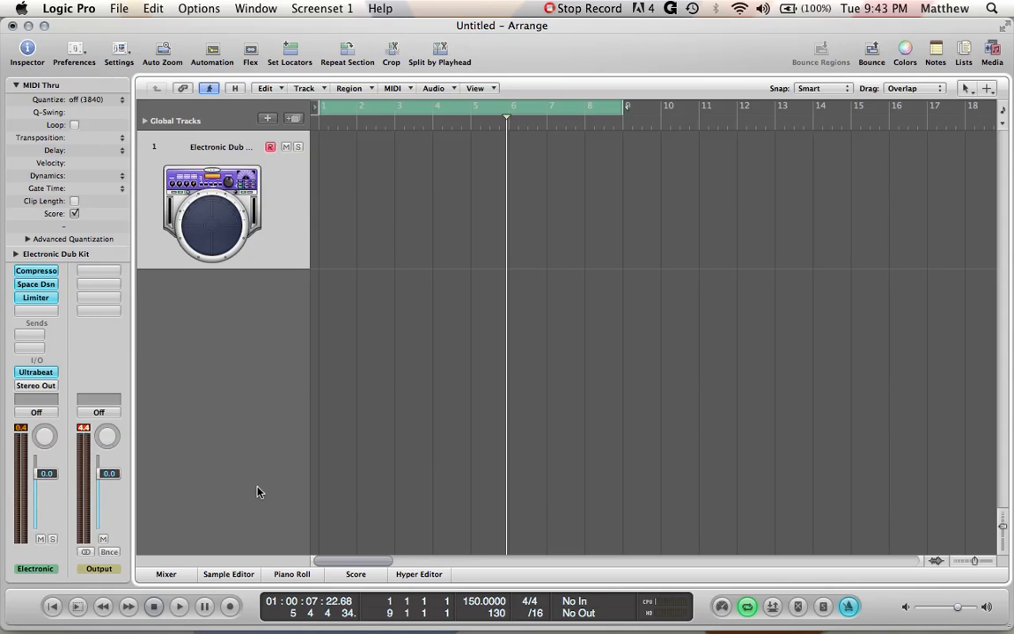
pyautogui.press('r')
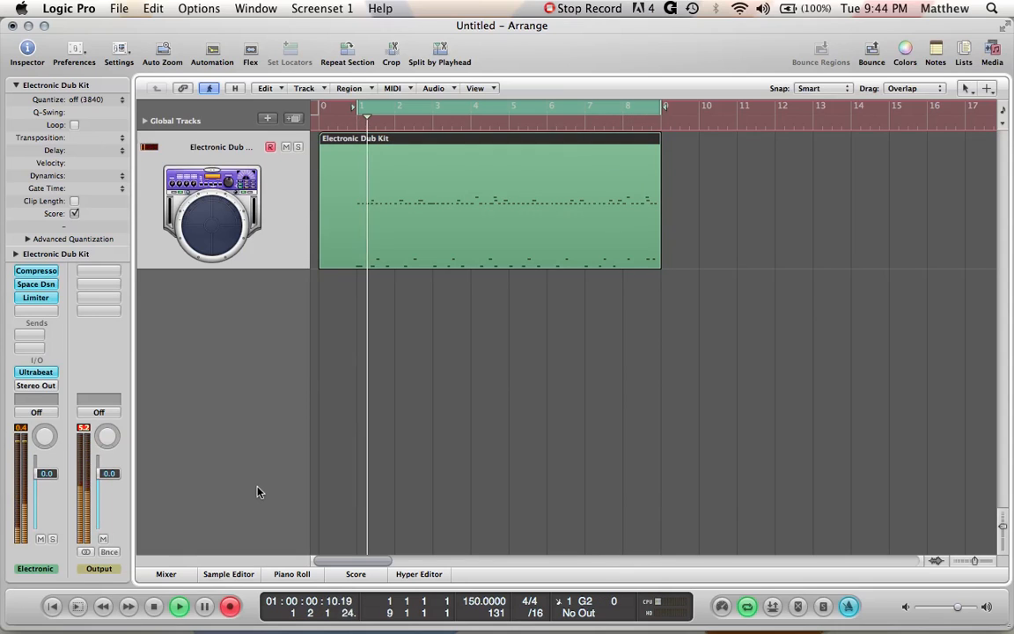
pyautogui.press('space')
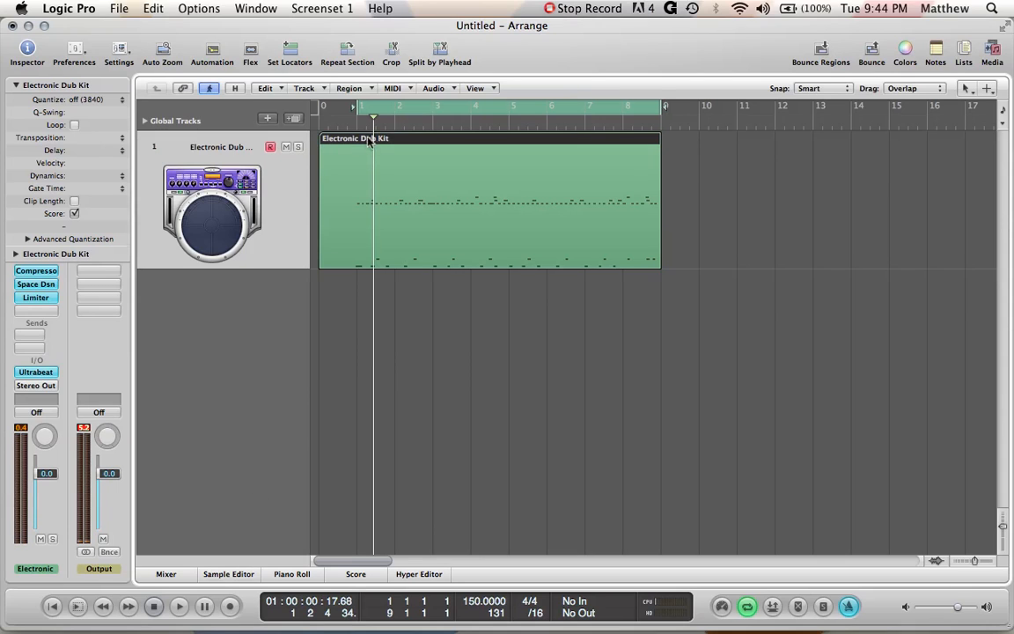
# Step: Open the recorded region in the Piano Roll, quantize all C1 notes to 1/16-Note and compare playback before and after
pyautogui.click(293, 574)
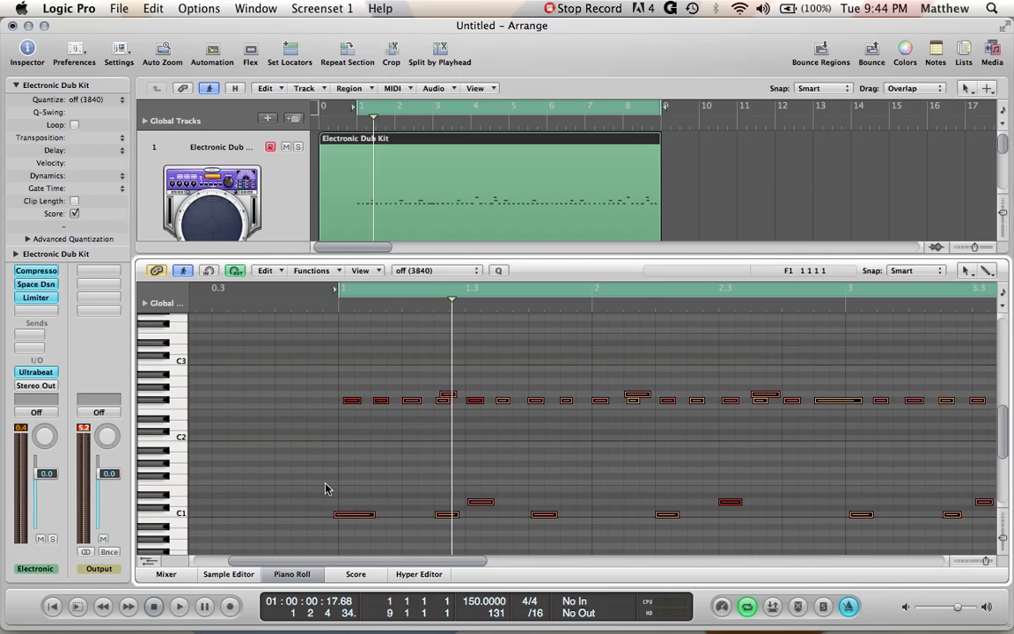
pyautogui.click(180, 515)
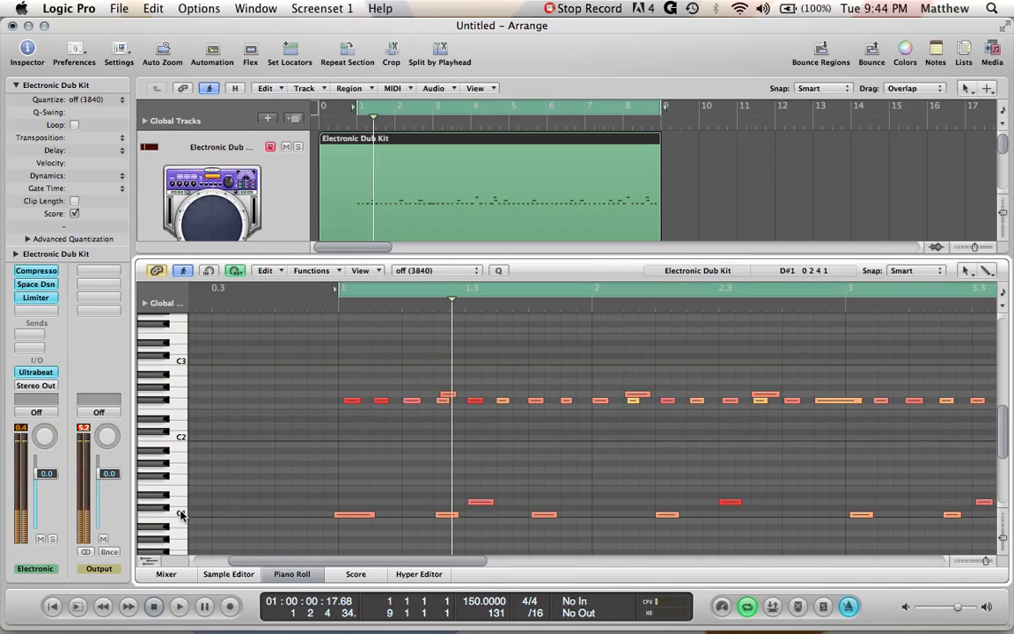
pyautogui.click(181, 515)
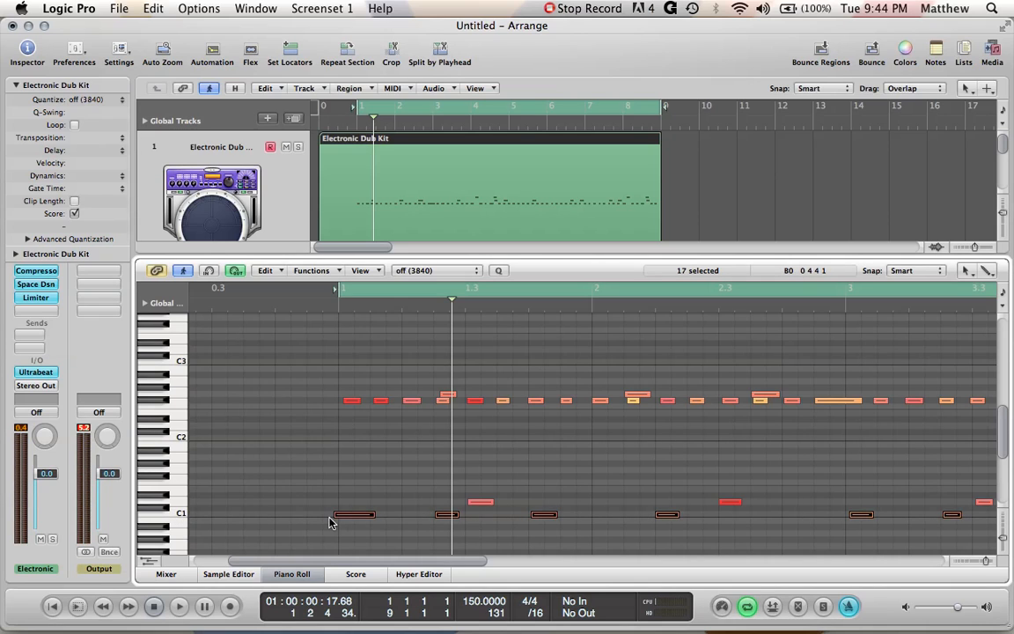
pyautogui.press('space')
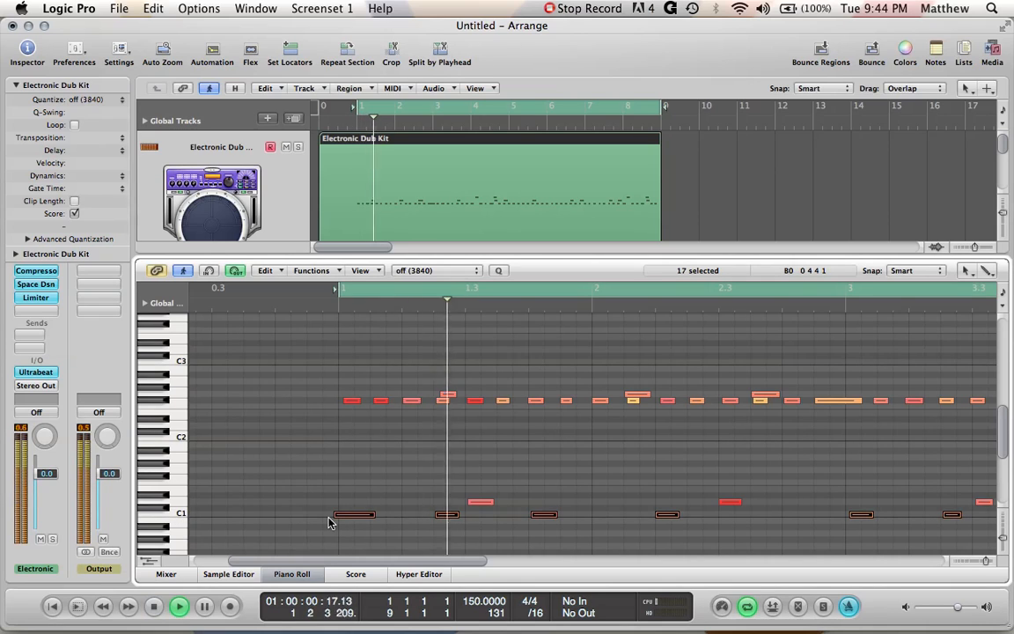
pyautogui.press('space')
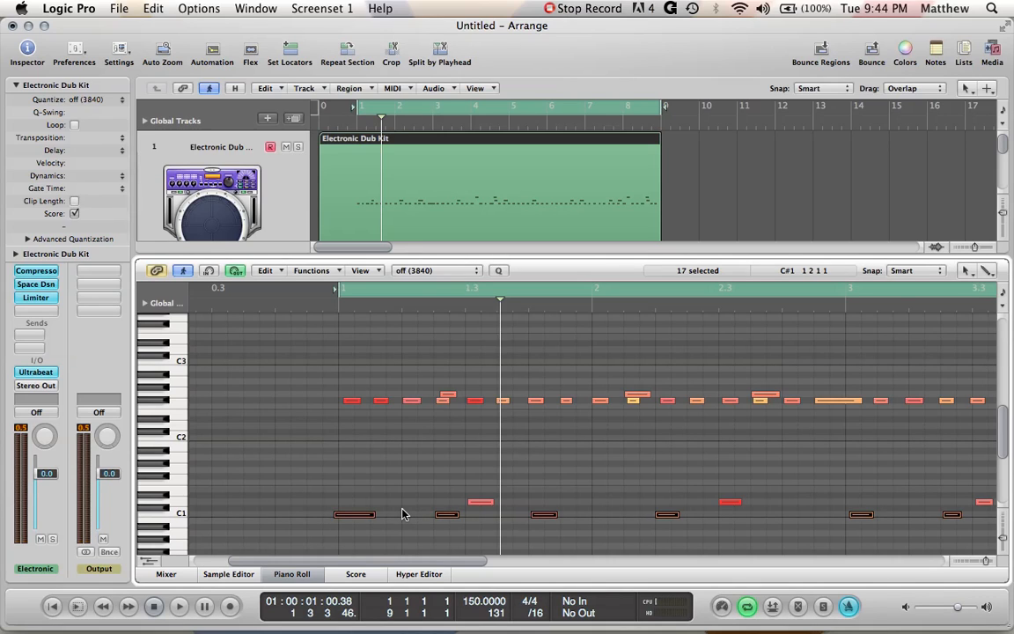
pyautogui.click(462, 276)
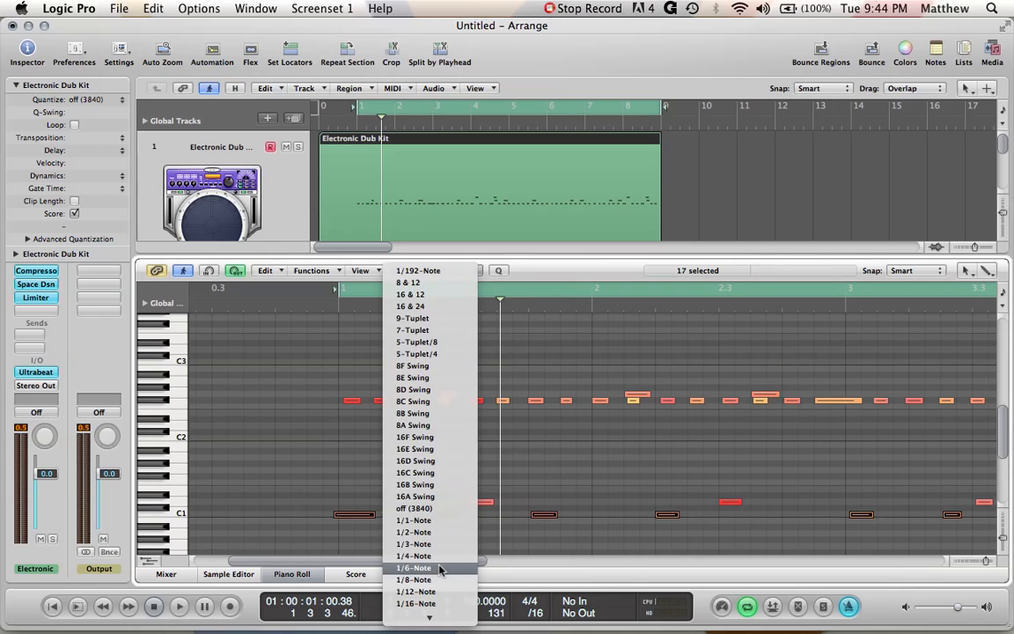
pyautogui.click(427, 584)
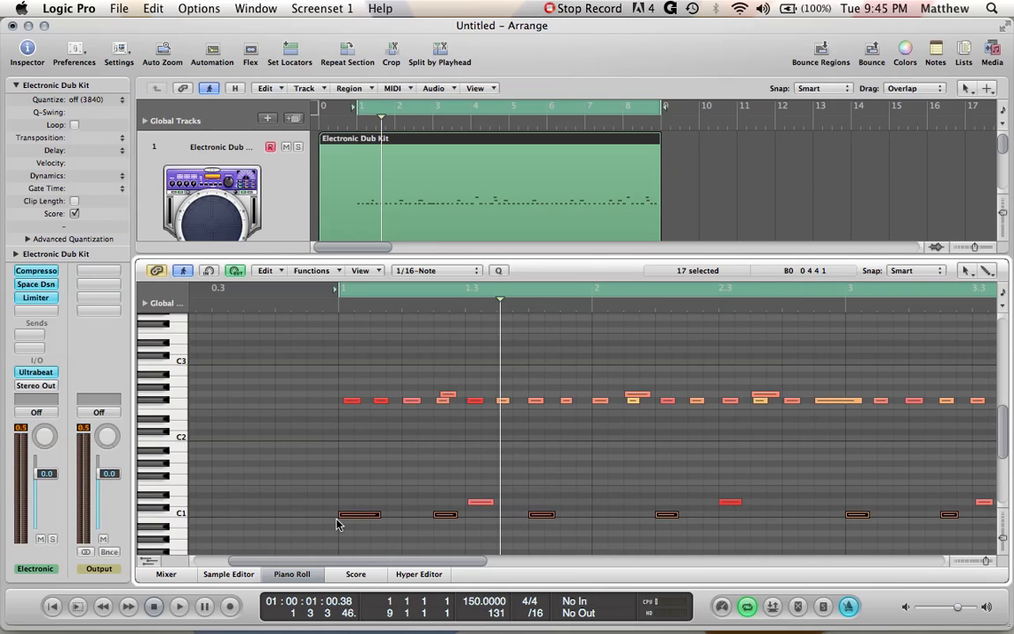
pyautogui.press('space')
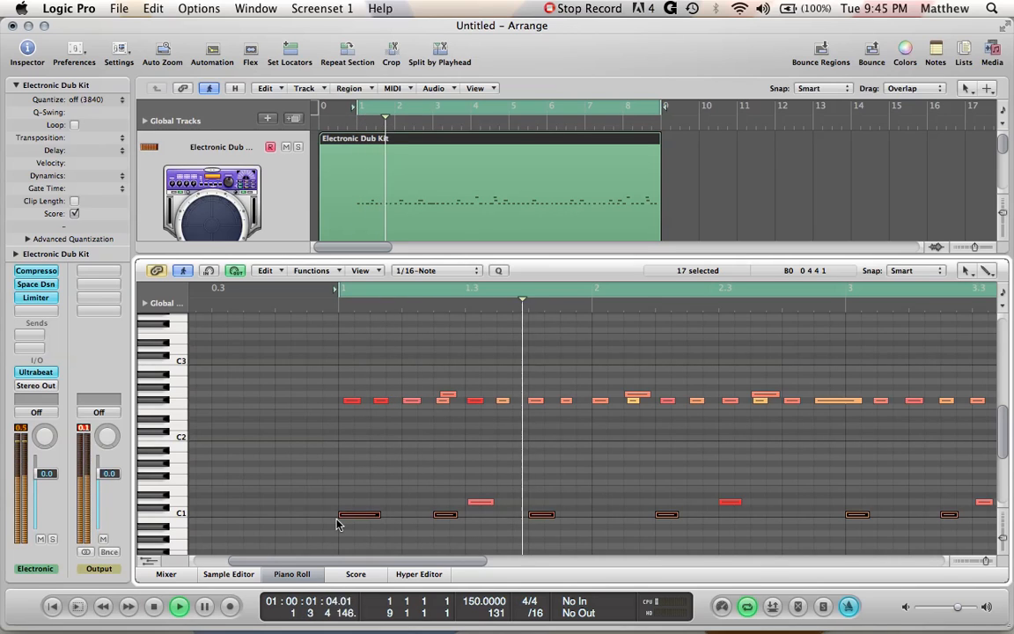
pyautogui.press('space')
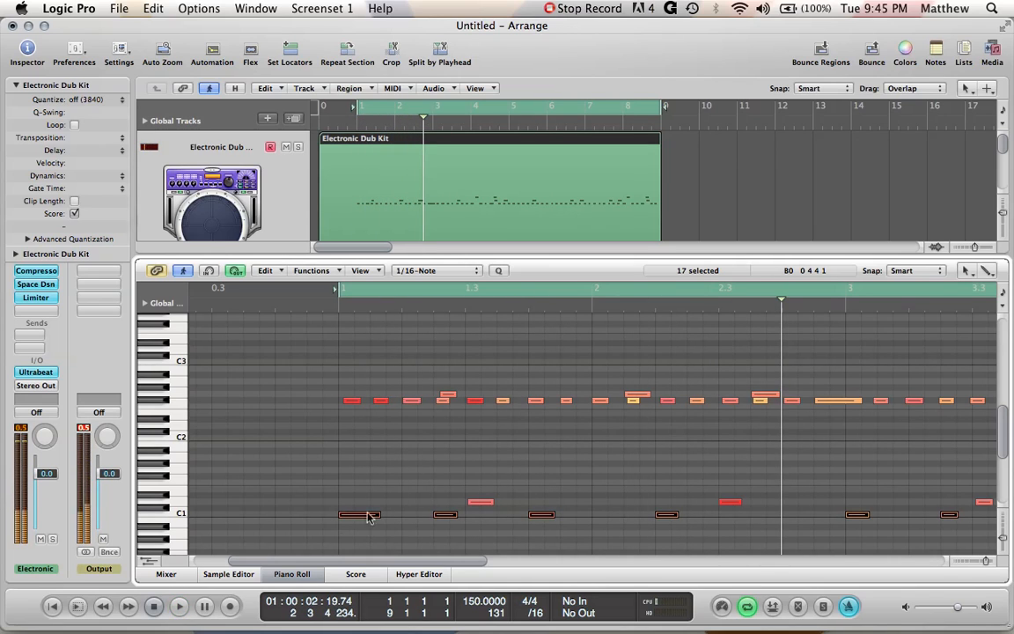
# Step: Quantize all D1 notes in the drum region to 1/16-Note and play back the result
pyautogui.click(188, 503)
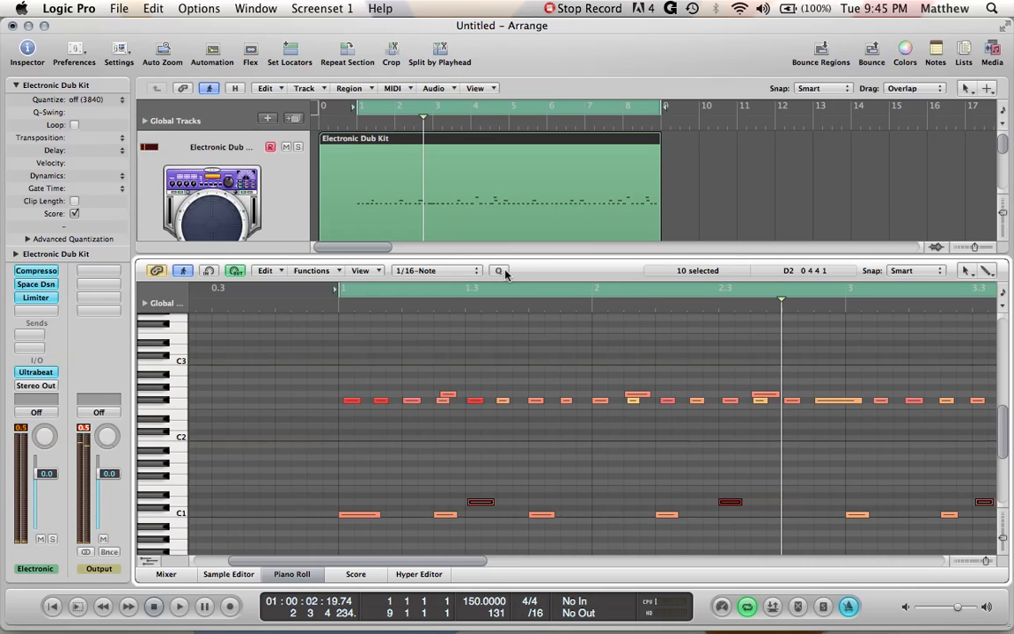
pyautogui.press('space')
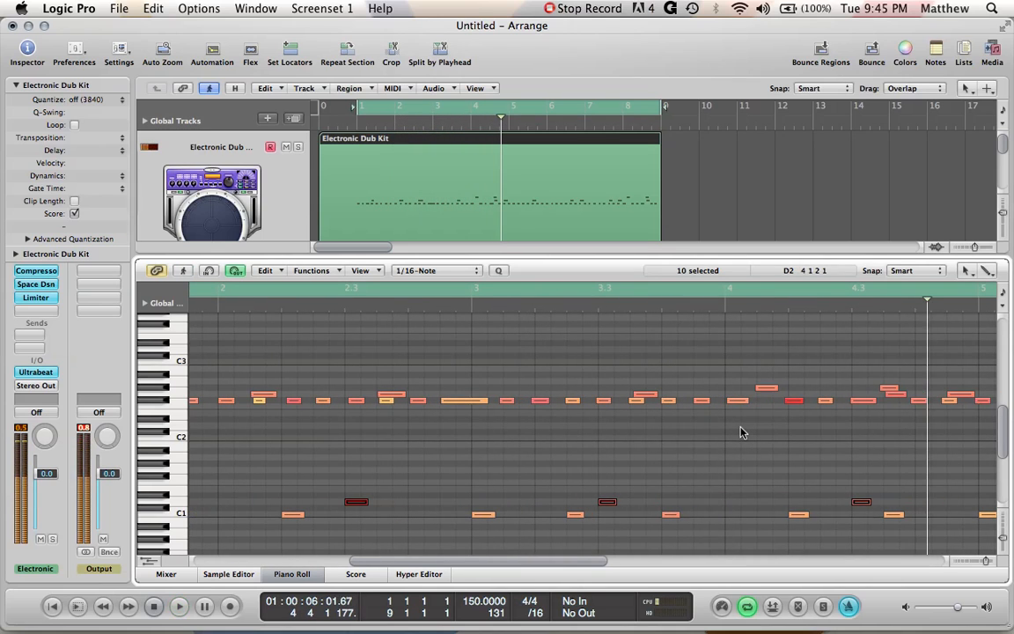
pyautogui.press('space')
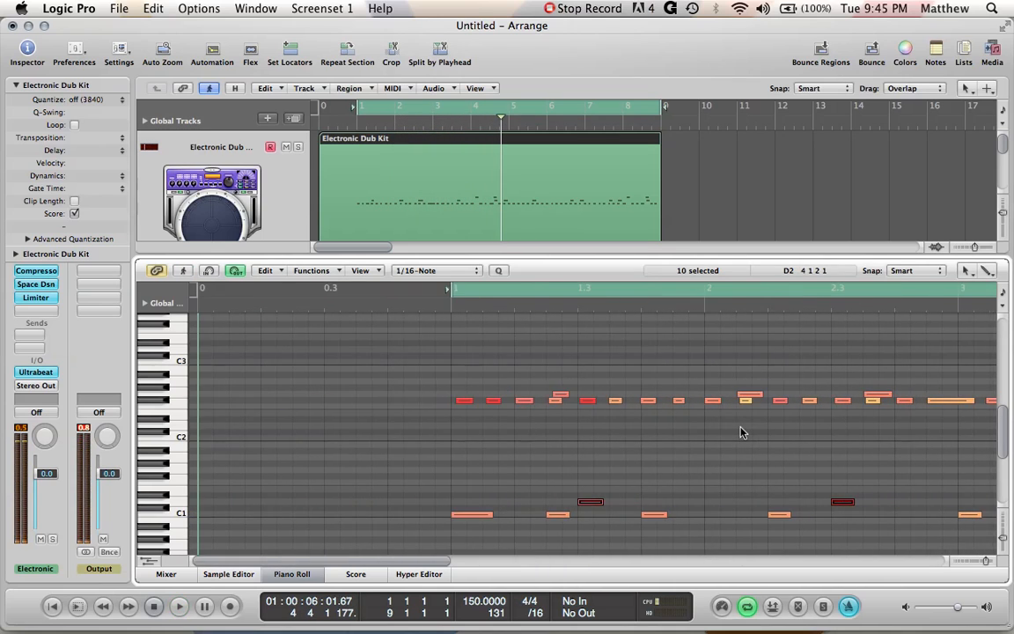
# Step: Quantize the F#2 notes of the drum pattern to 1/16-Note and listen to the first bars
pyautogui.click(183, 401)
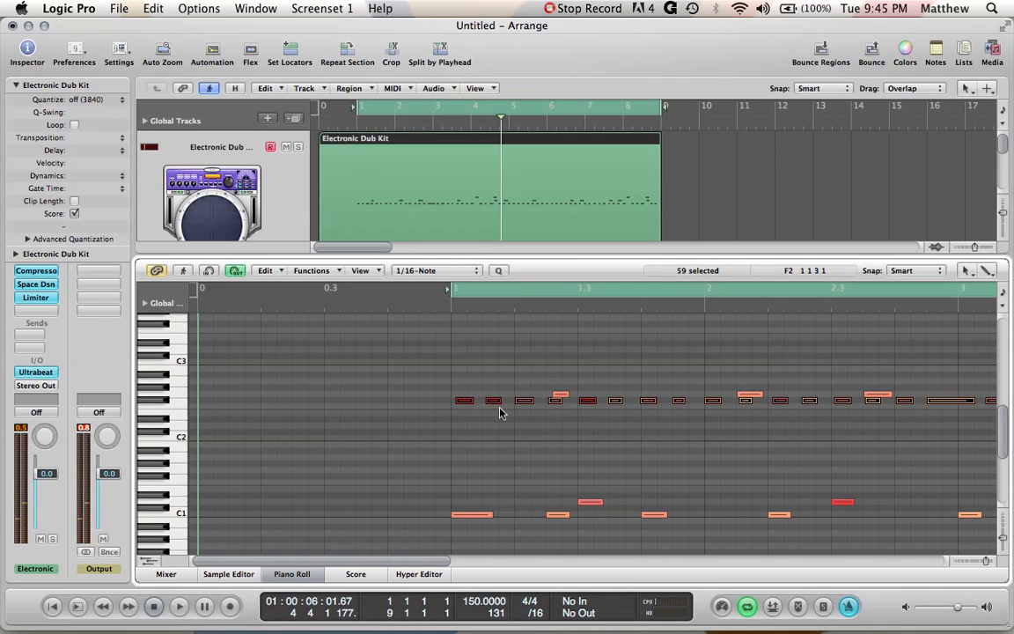
pyautogui.click(500, 271)
pyautogui.press('space')
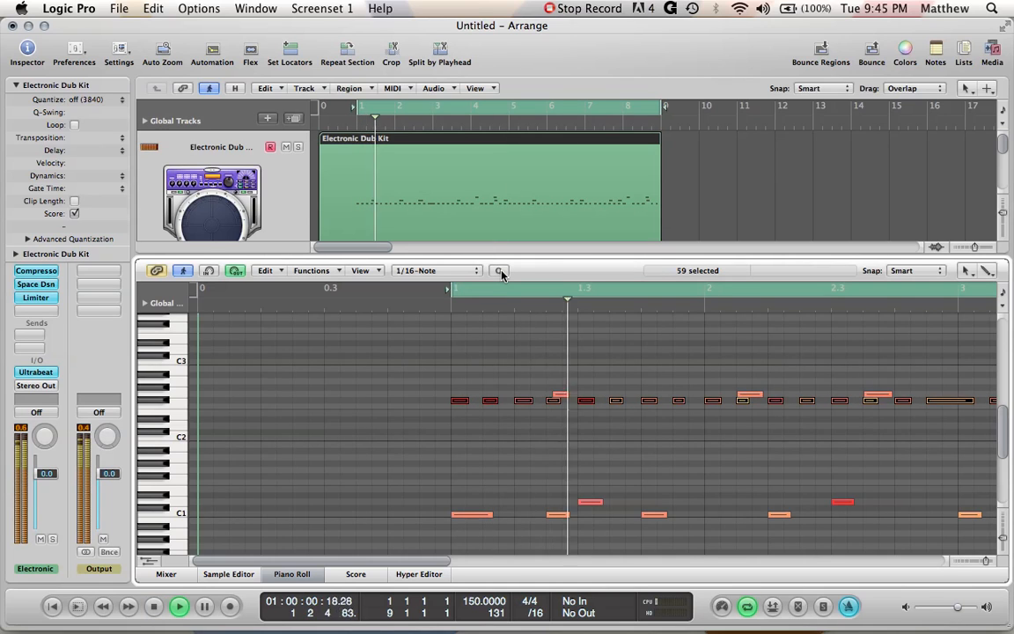
pyautogui.hscroll(3, 696, 429)
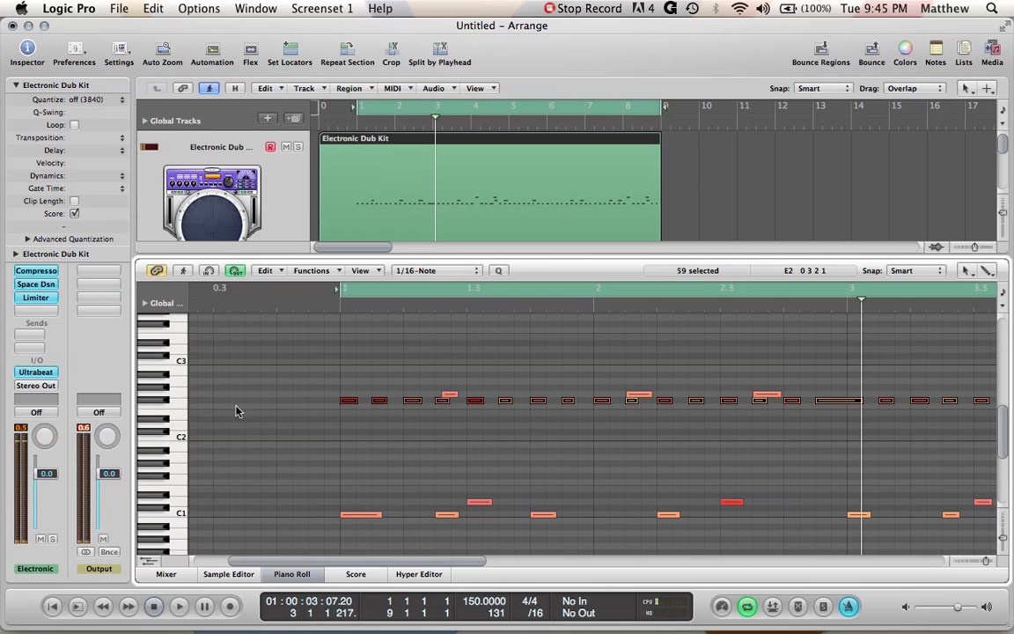
# Step: Quantize the G2 notes to 1/16-Note, play the pattern through to bar 9 and deselect the notes
pyautogui.click(184, 399)
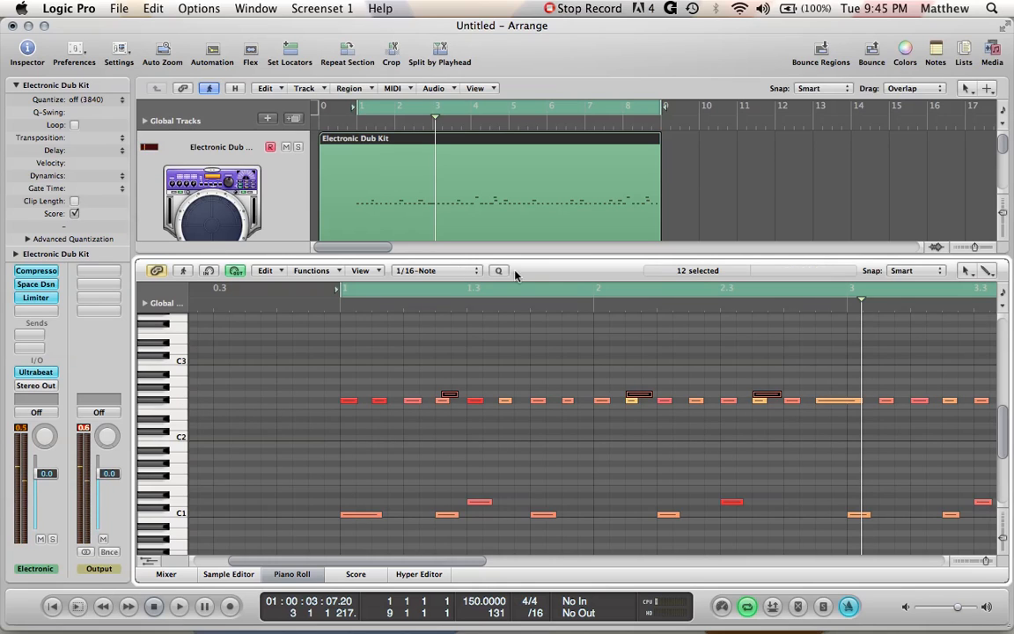
pyautogui.press('space')
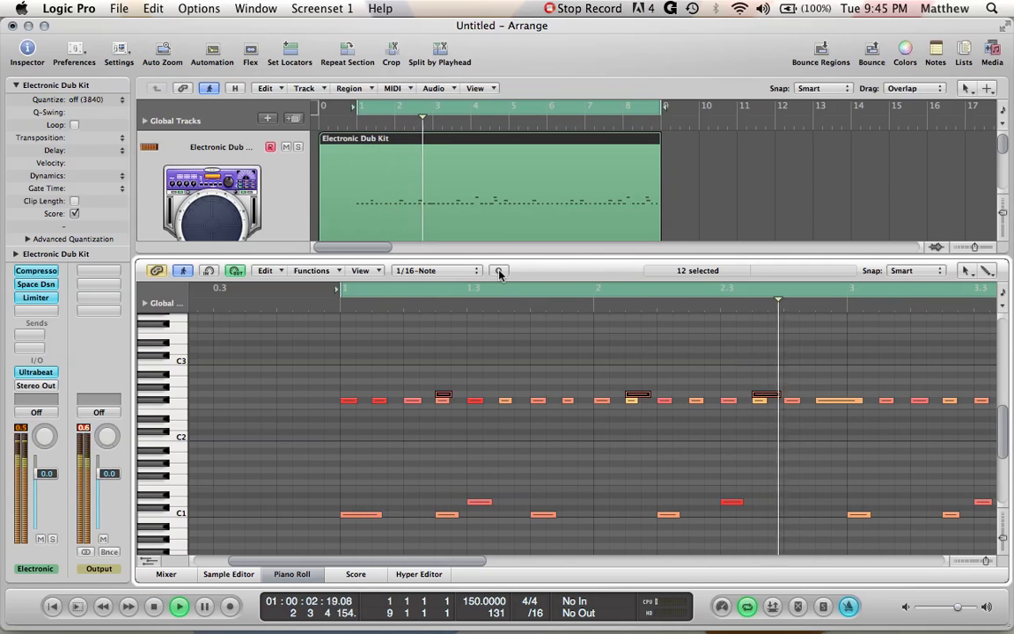
pyautogui.hscroll(10, 611, 419)
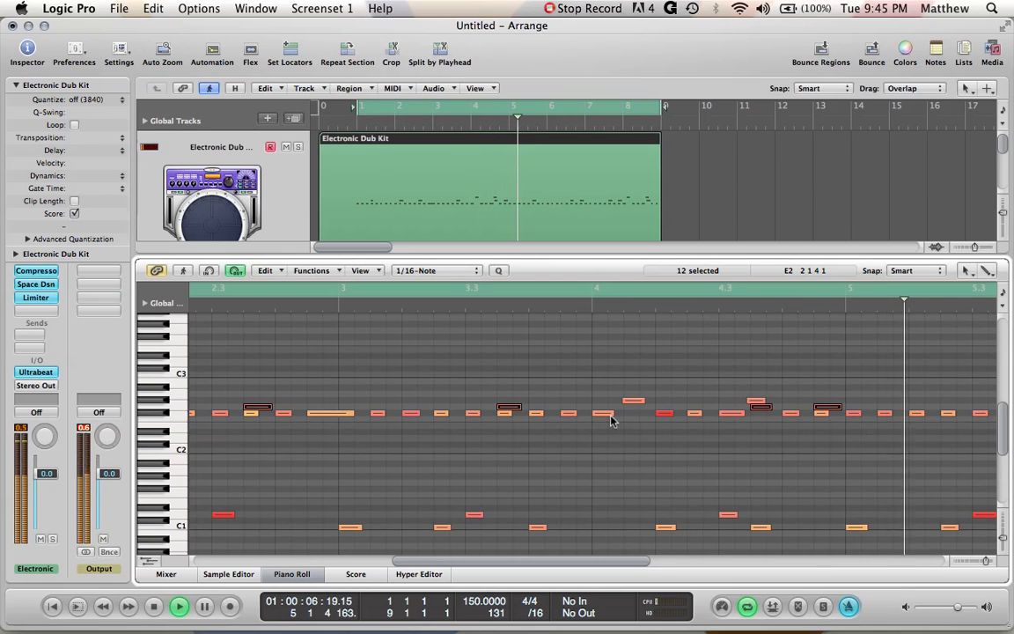
pyautogui.hscroll(4, 611, 420)
pyautogui.hscroll(8, 611, 420)
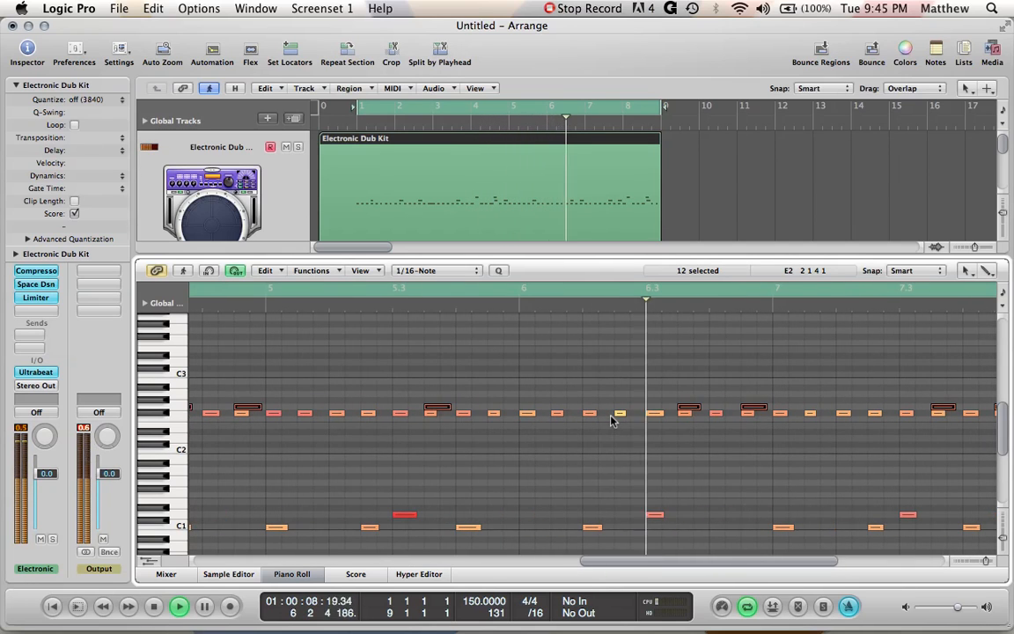
pyautogui.hscroll(7, 611, 419)
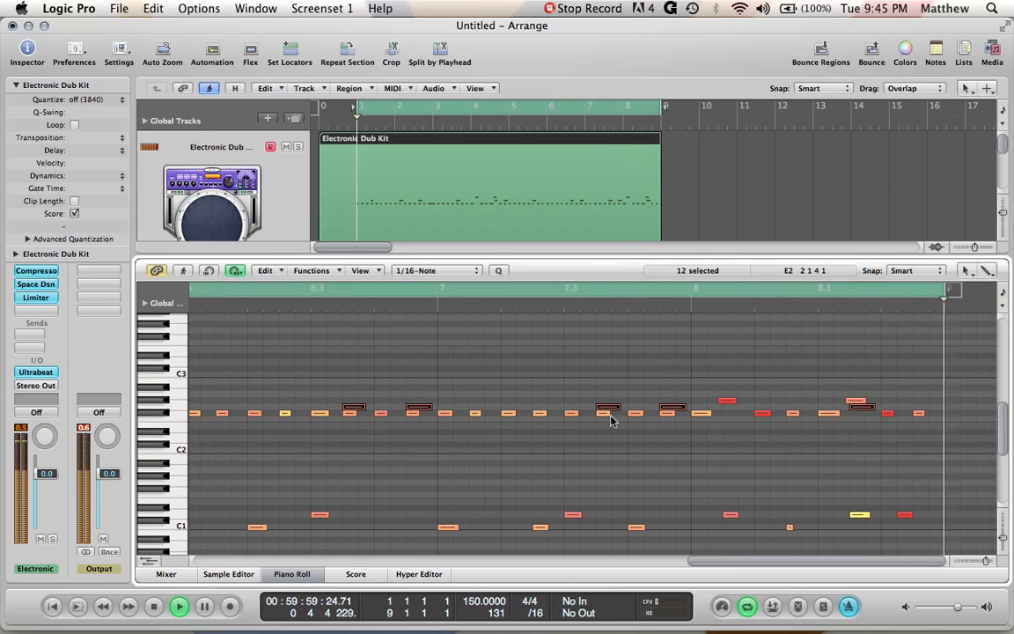
pyautogui.click(860, 426)
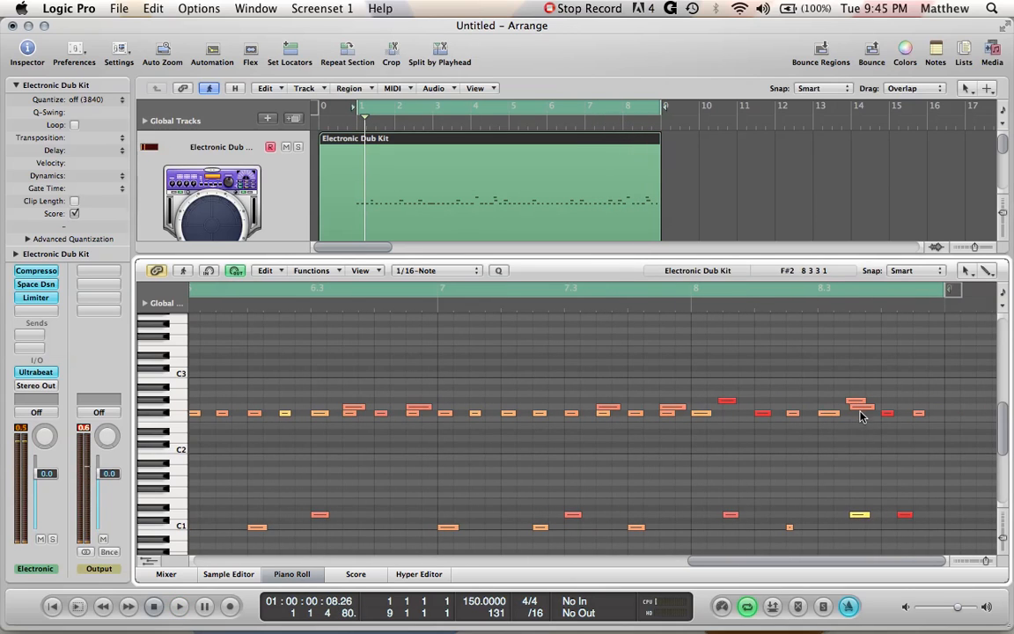
# Step: Try the last G2 note of bar 8 one sixteenth earlier and play back the end of the pattern
pyautogui.click(860, 409)
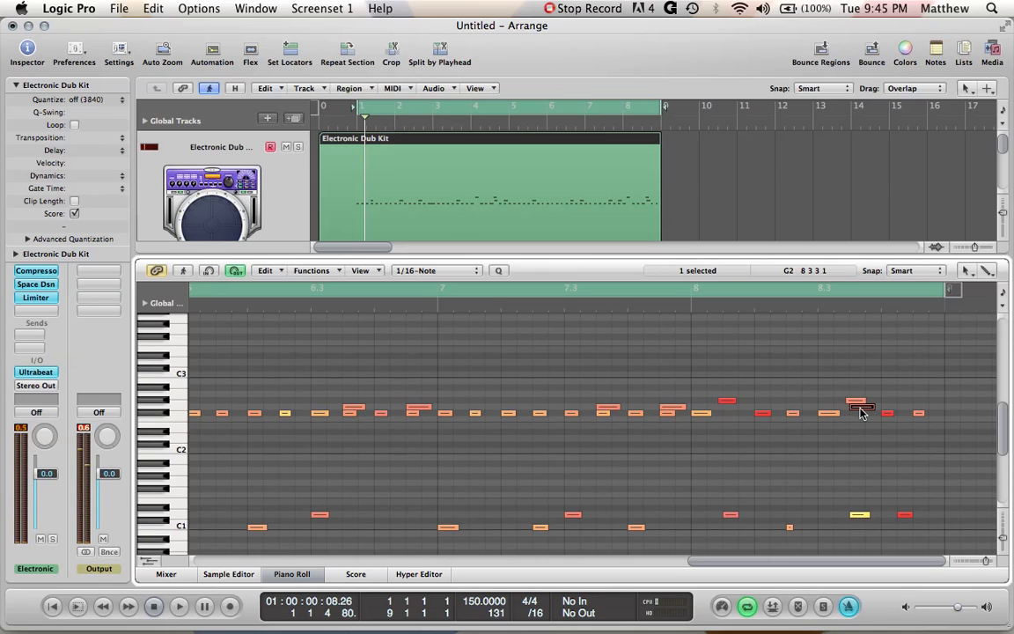
pyautogui.moveTo(860, 414); pyautogui.dragTo(844, 410)
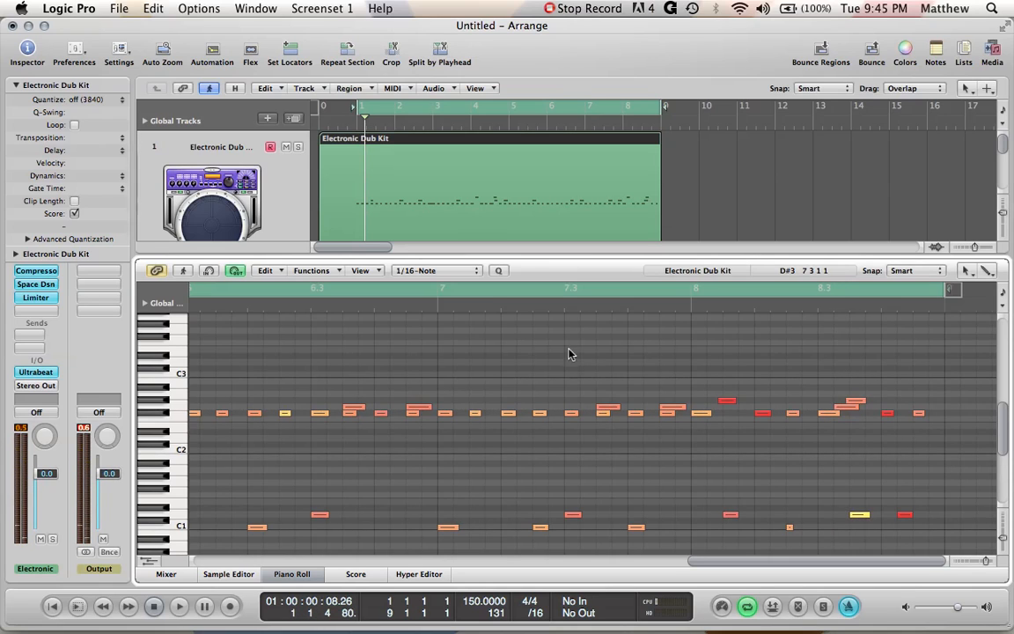
pyautogui.click(559, 315)
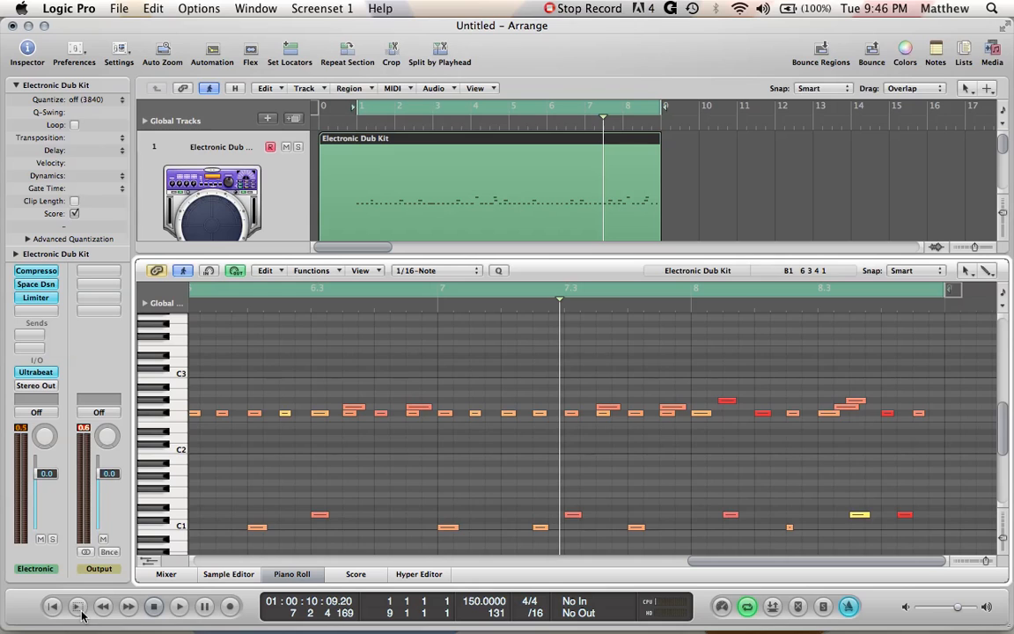
pyautogui.press('space')
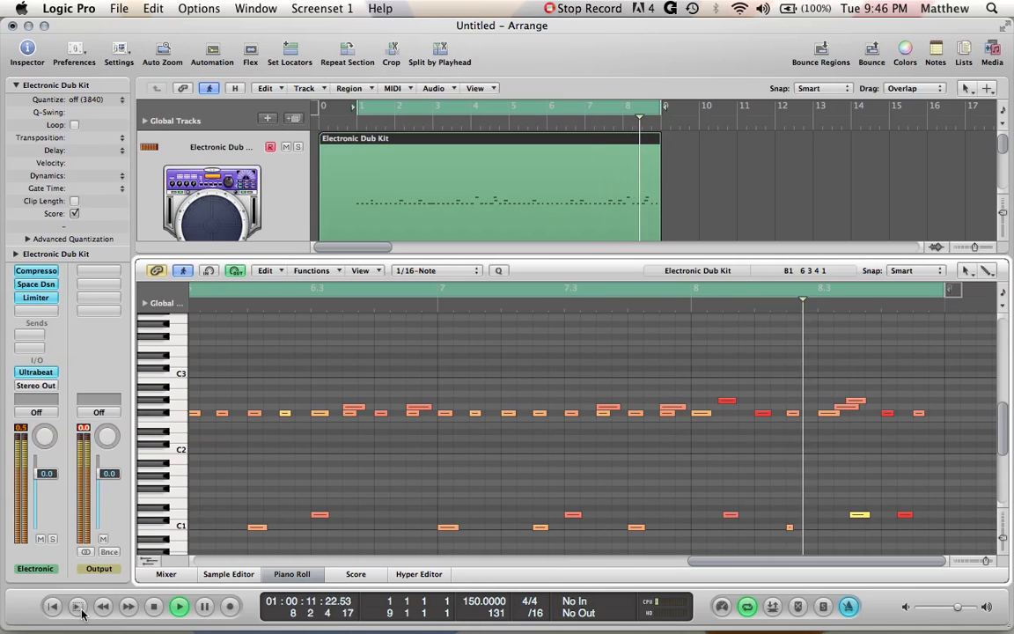
pyautogui.click(77, 605)
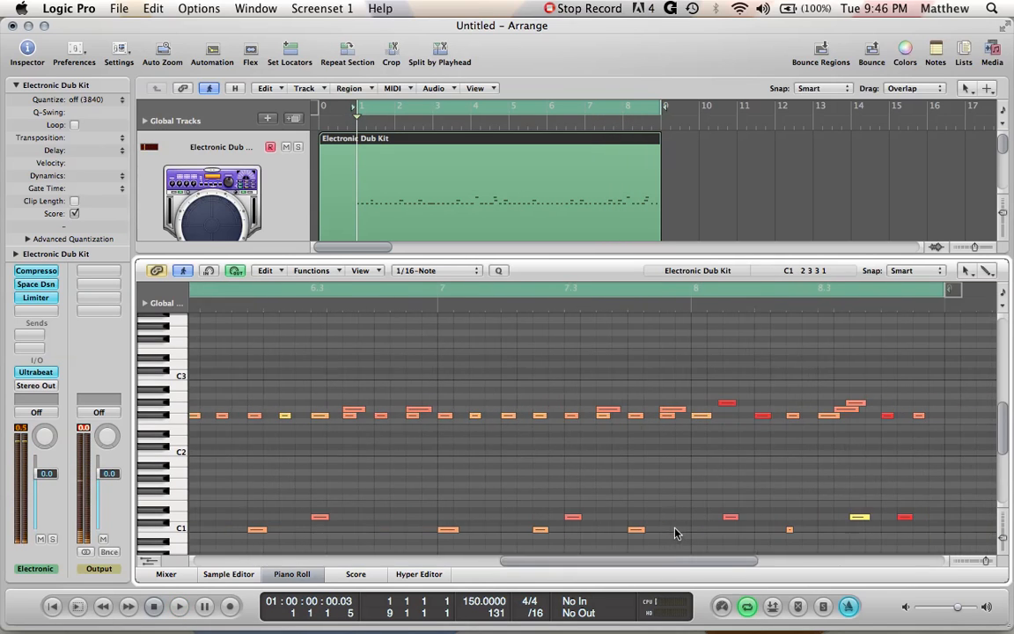
# Step: Try the last G2 note of bar 8 at position 8 3 4, deselect it and play bars 7 and 8
pyautogui.moveTo(847, 414); pyautogui.dragTo(879, 410)
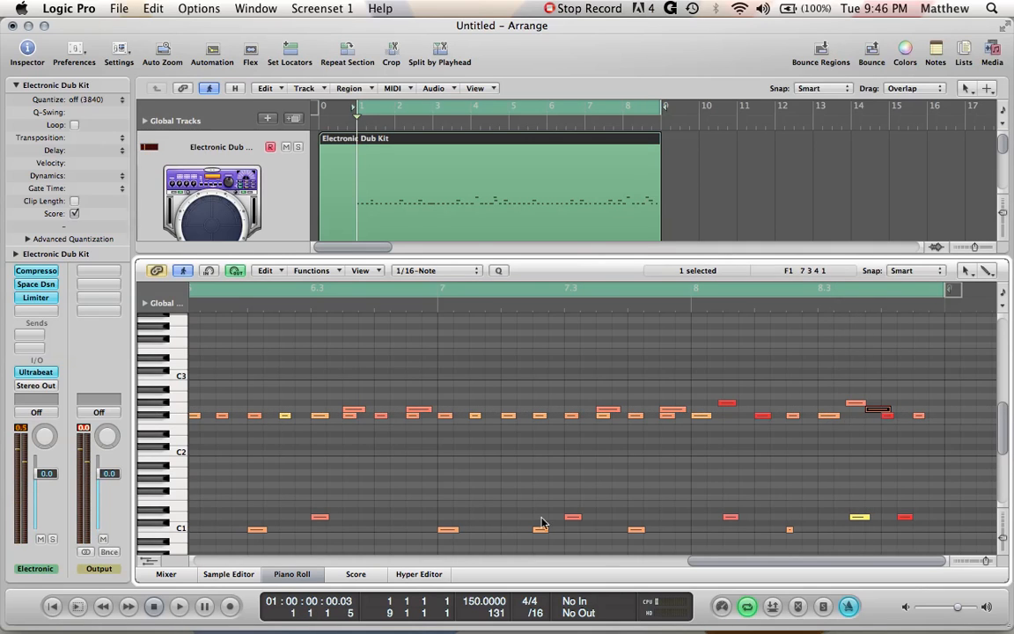
pyautogui.click(465, 304)
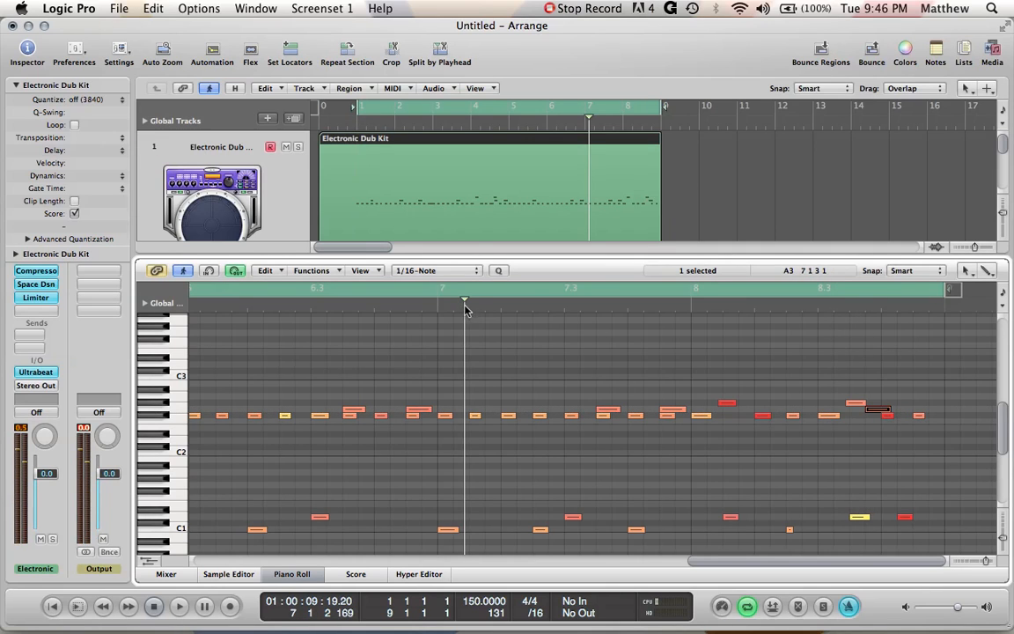
pyautogui.click(77, 607)
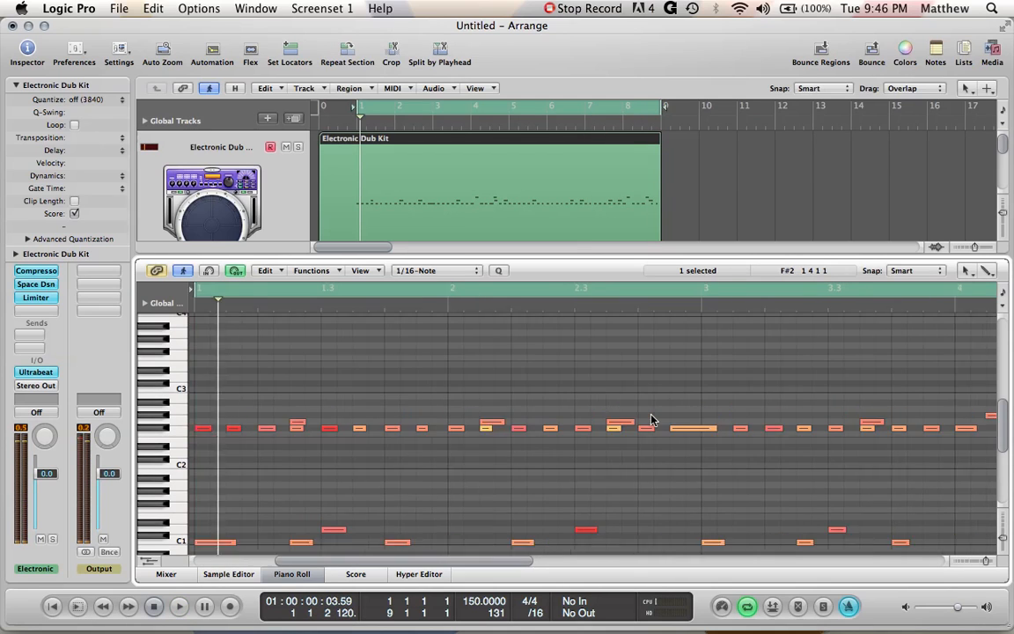
pyautogui.hscroll(5, 651, 419)
pyautogui.click(598, 362)
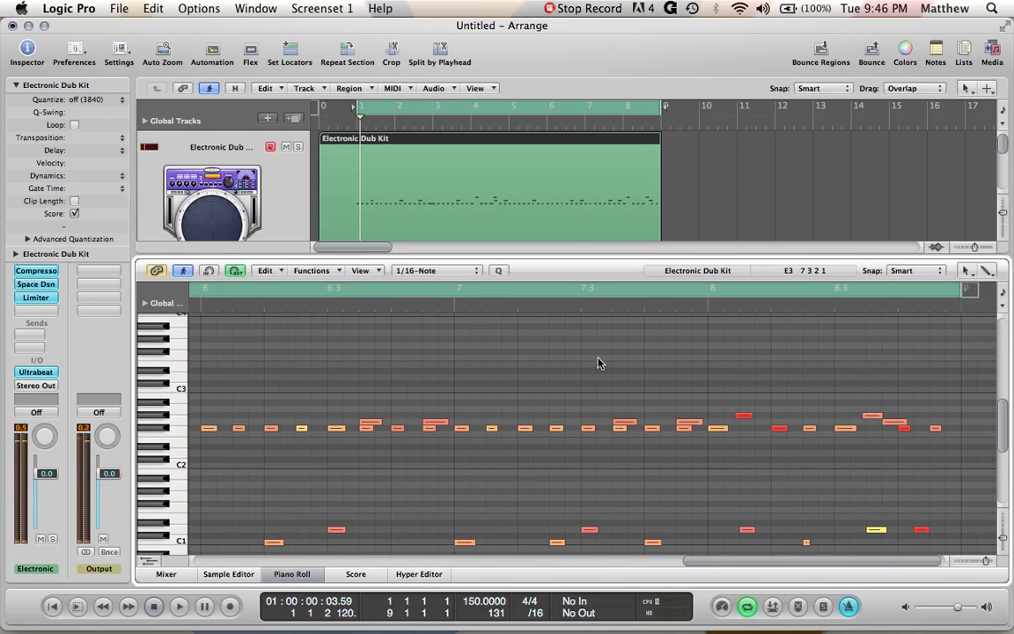
pyautogui.click(595, 303)
pyautogui.click(76, 607)
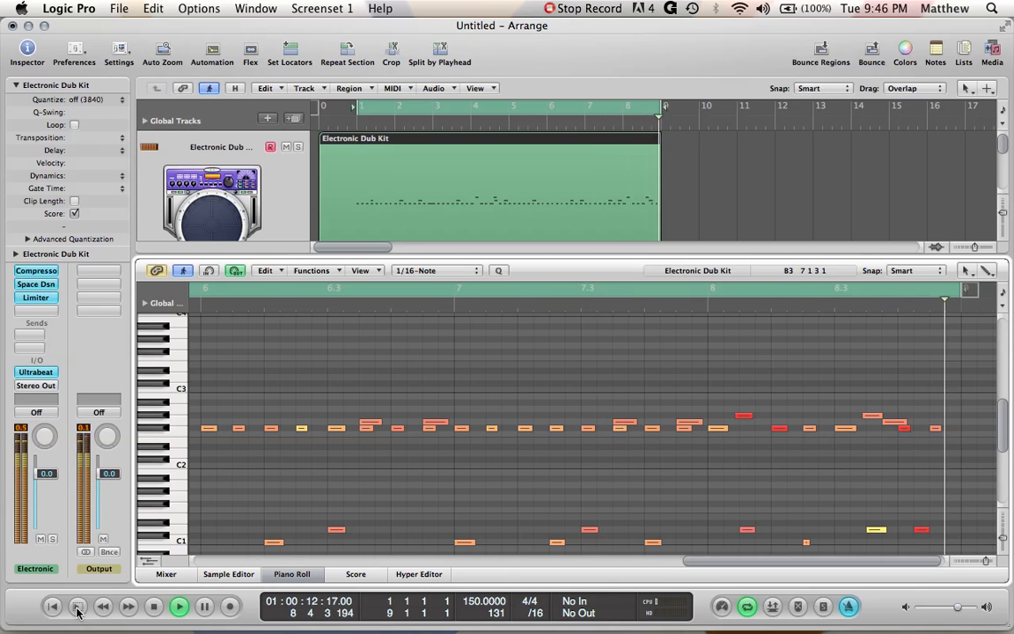
pyautogui.press('space')
# Step: Quantize the G#2 notes above the G2 row to 1/16-Note and play the pattern from bar 1
pyautogui.hscroll(15, 725, 441)
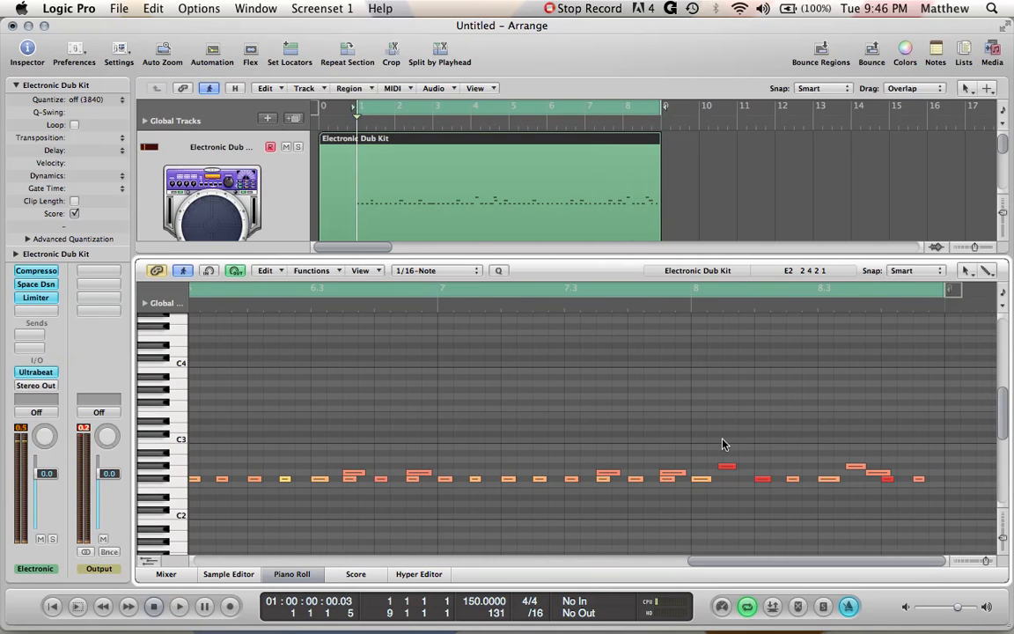
pyautogui.click(179, 472)
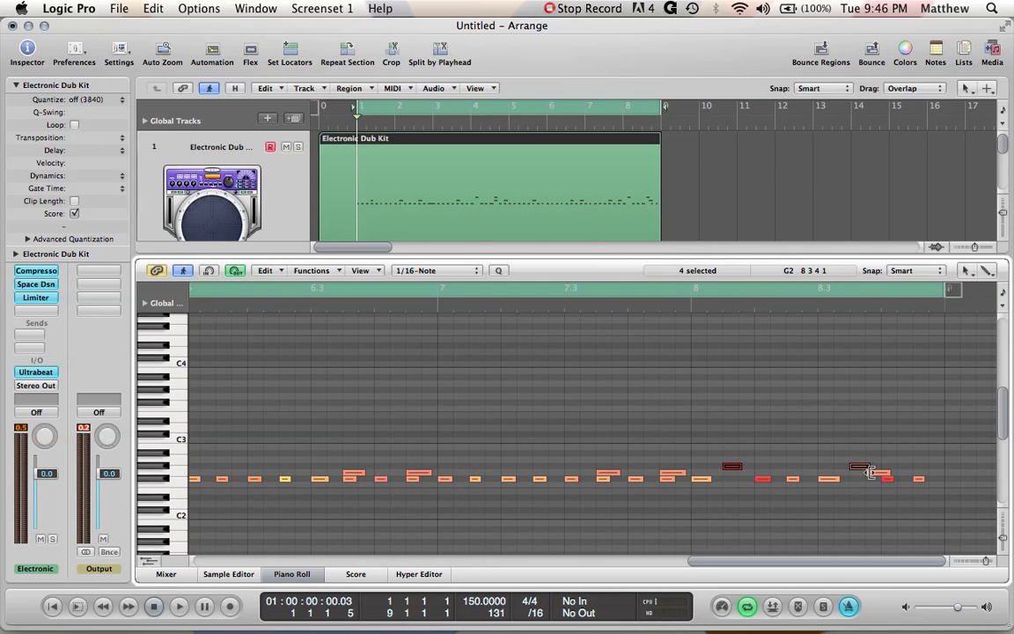
pyautogui.hscroll(-20, 315, 487)
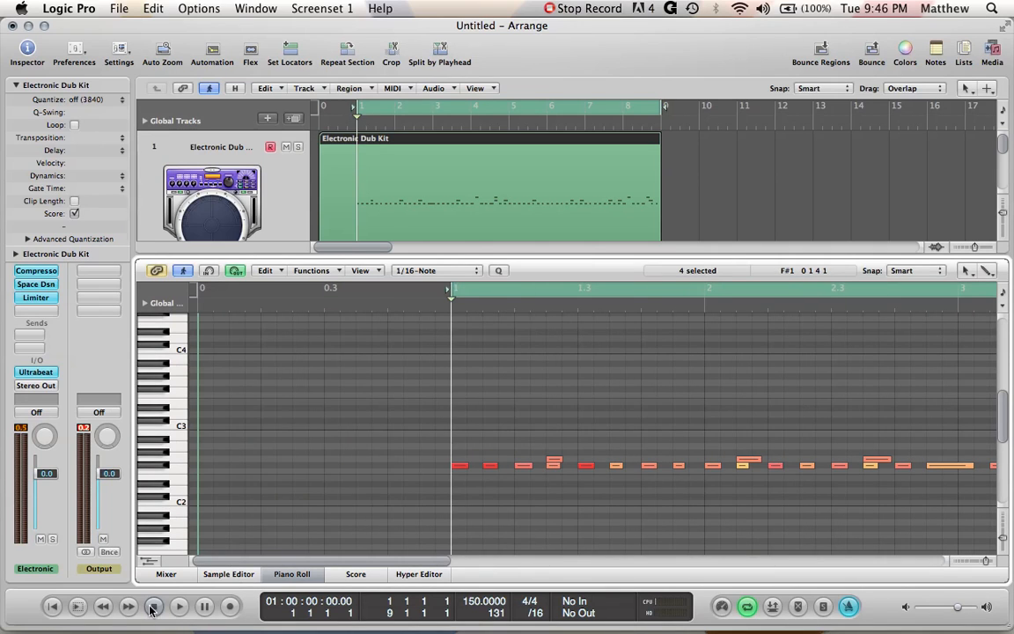
pyautogui.press('space')
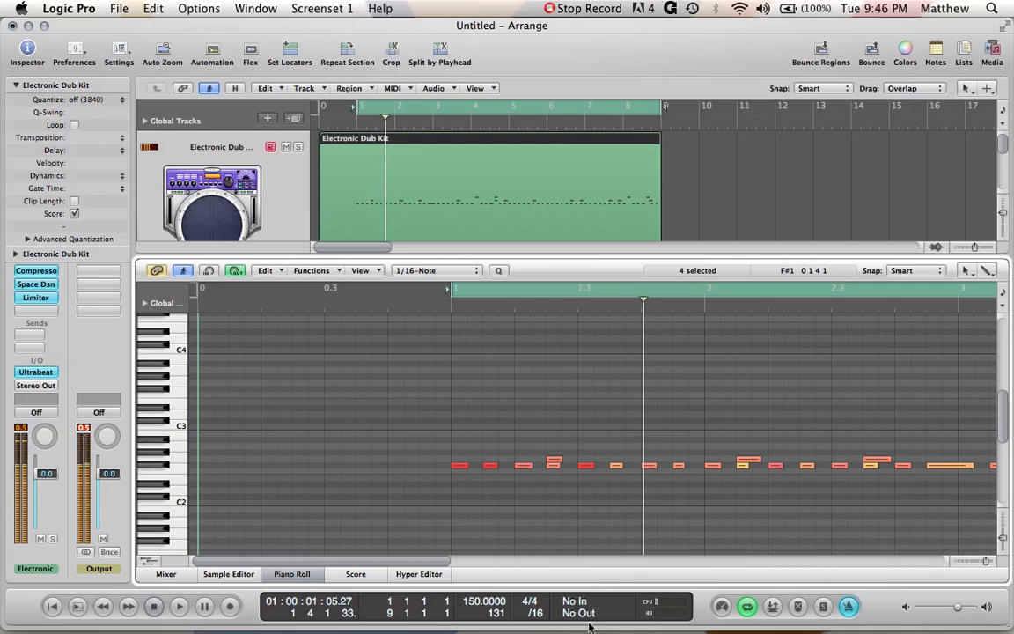
# Step: Shift the G2 note in bar 1 one sixteenth later, listen, and extend its start back to 1 2 3, making it two sixteenths long
pyautogui.moveTo(552, 463); pyautogui.dragTo(570, 459)
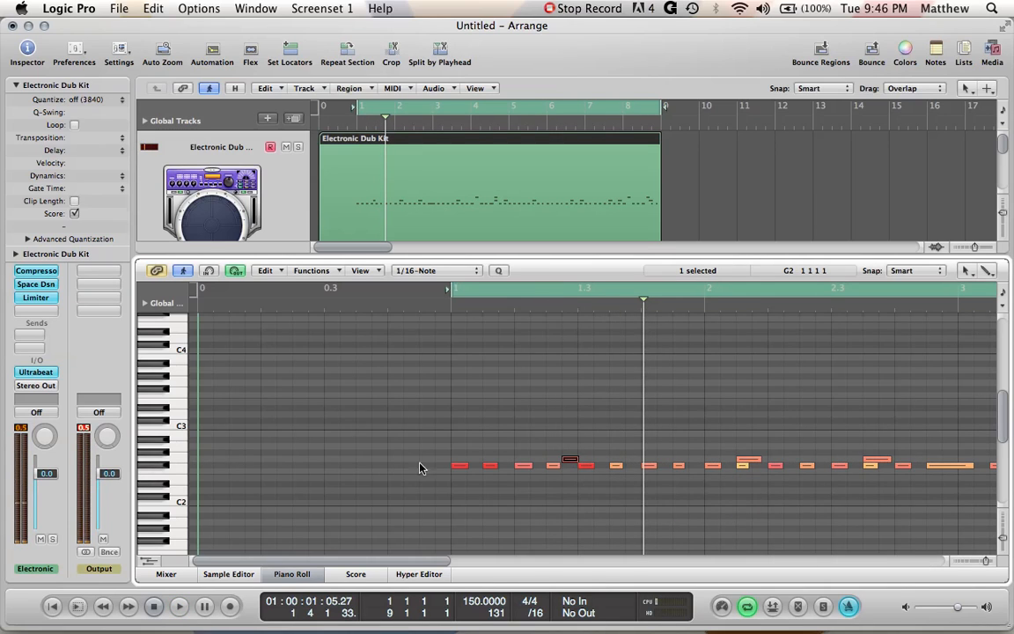
pyautogui.click(152, 607)
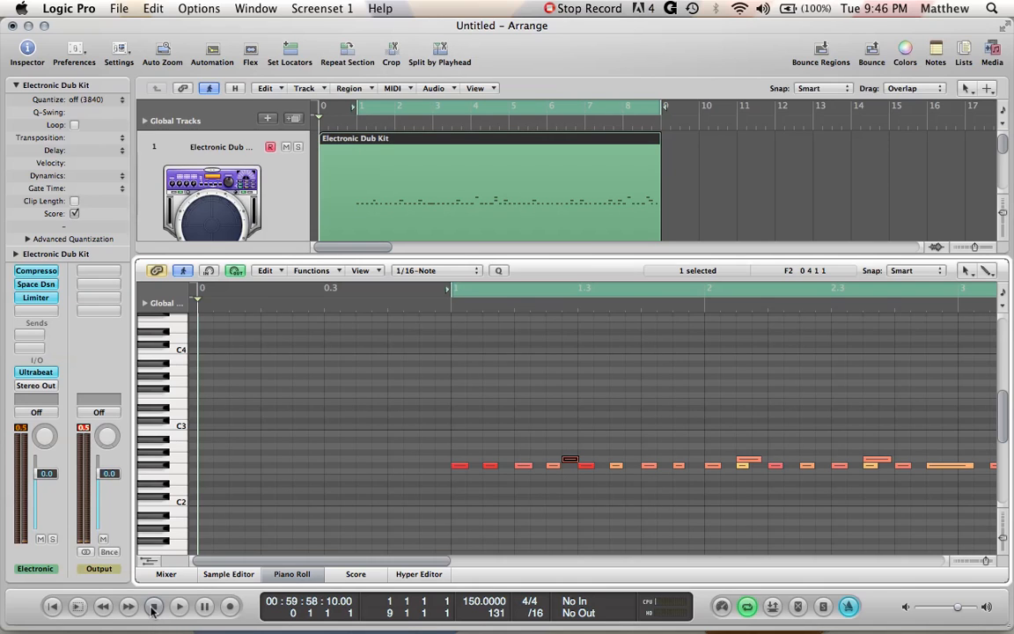
pyautogui.press('space')
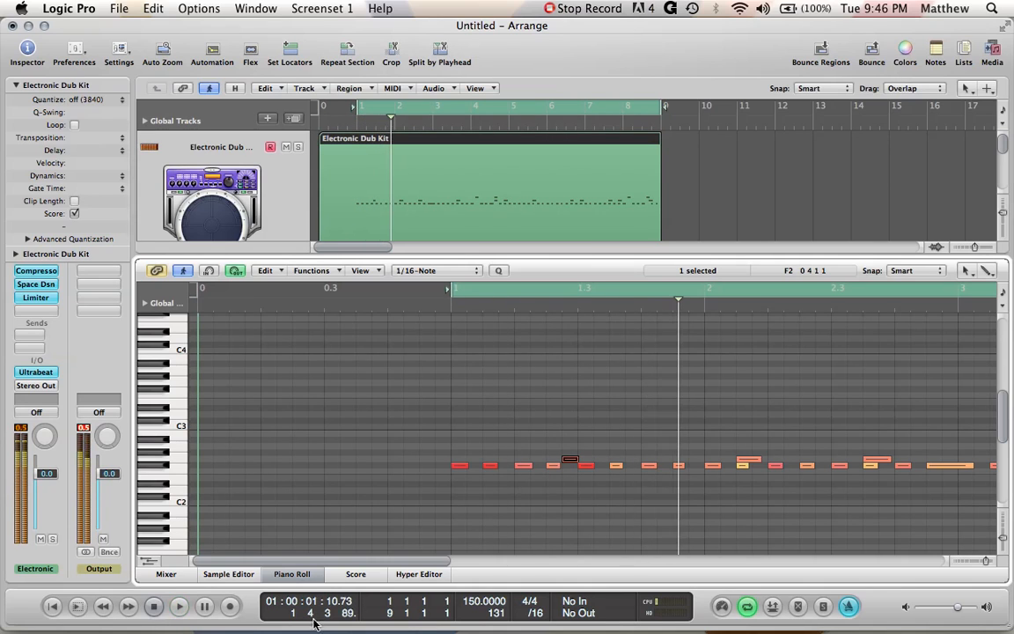
pyautogui.moveTo(571, 460)
pyautogui.mouseDown()
pyautogui.moveTo(546, 461)
pyautogui.moveTo(574, 461)
pyautogui.mouseUp()
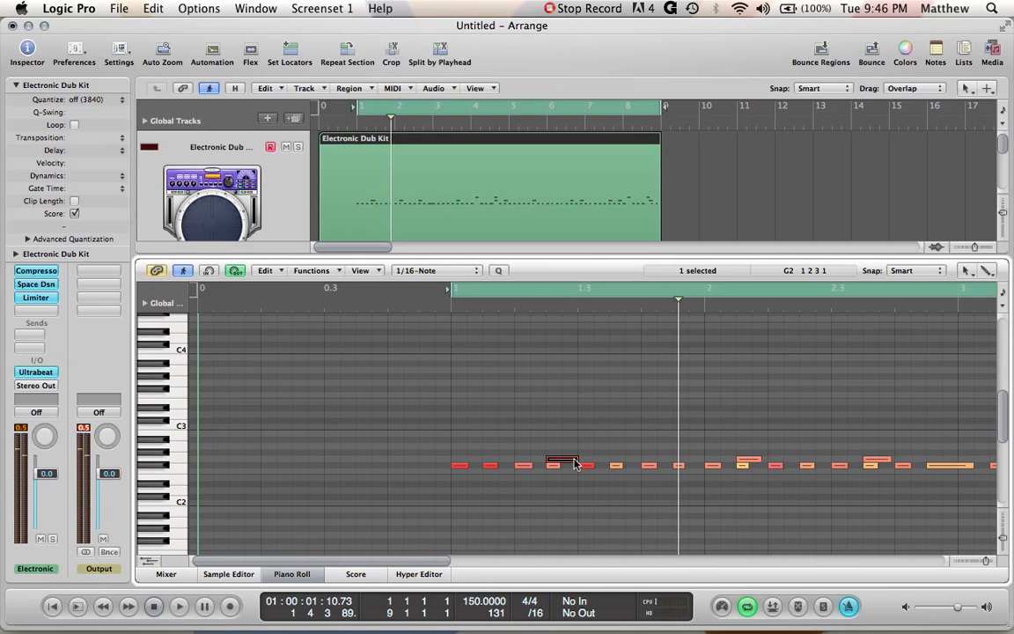
# Step: Play the pattern through to the end and replay the last two bars to check the timing
pyautogui.click(179, 605)
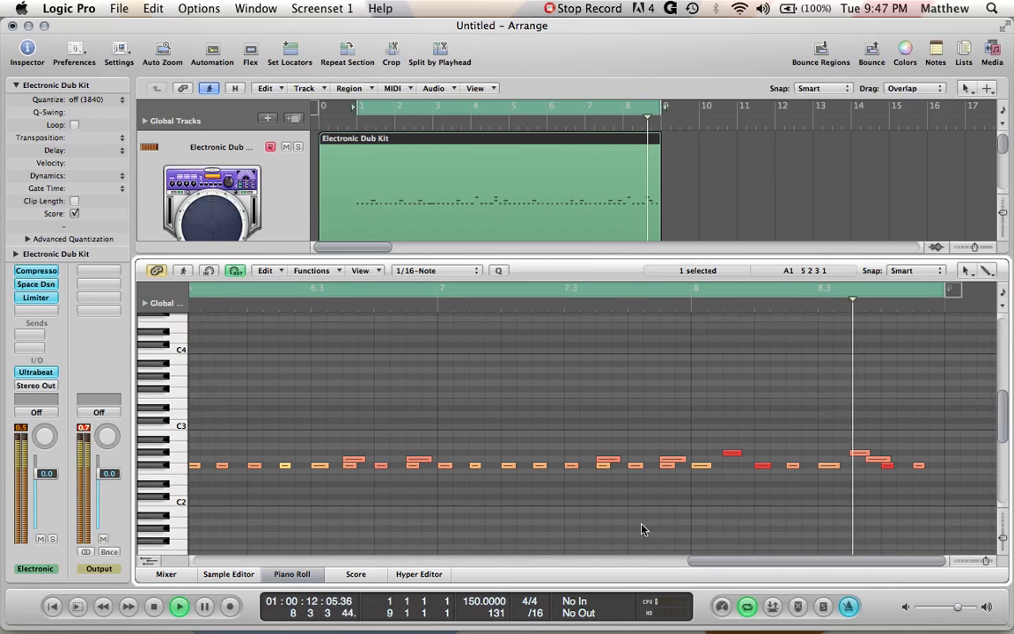
pyautogui.press('space')
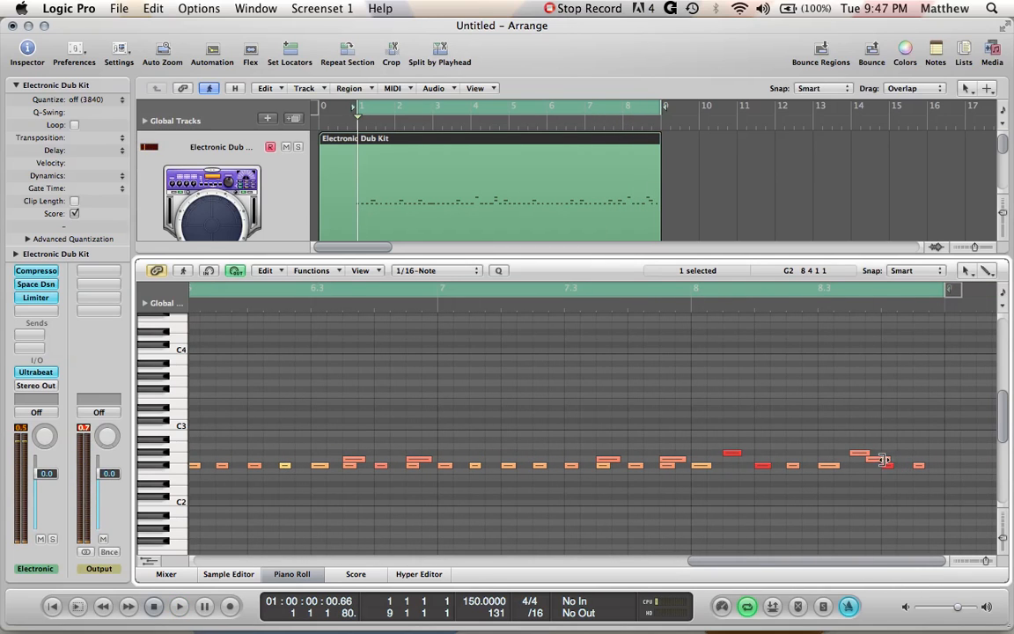
pyautogui.scroll(-5, 875, 466)
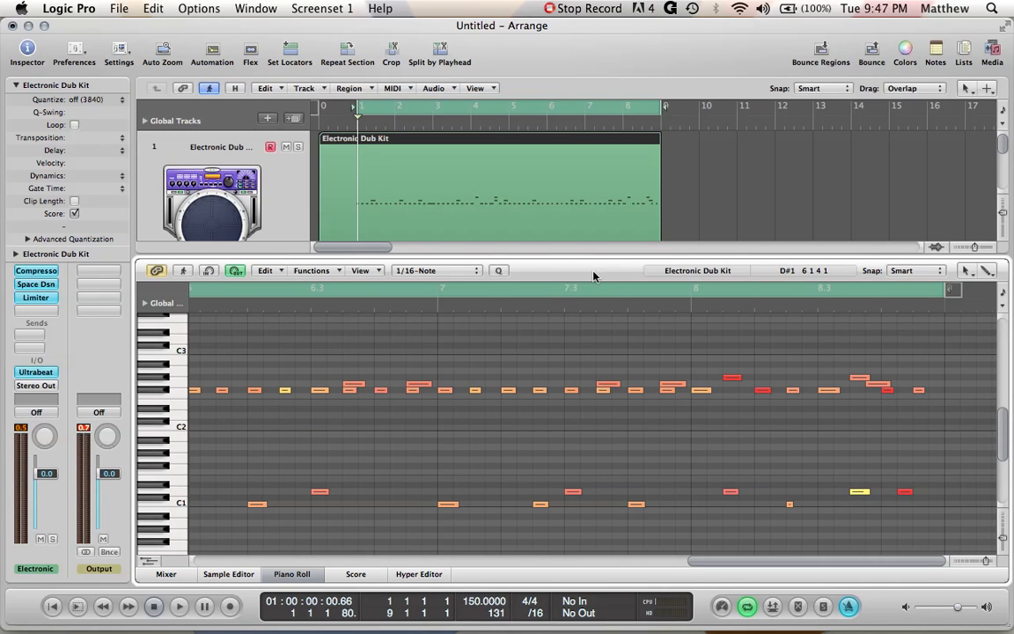
pyautogui.click(561, 309)
pyautogui.click(76, 607)
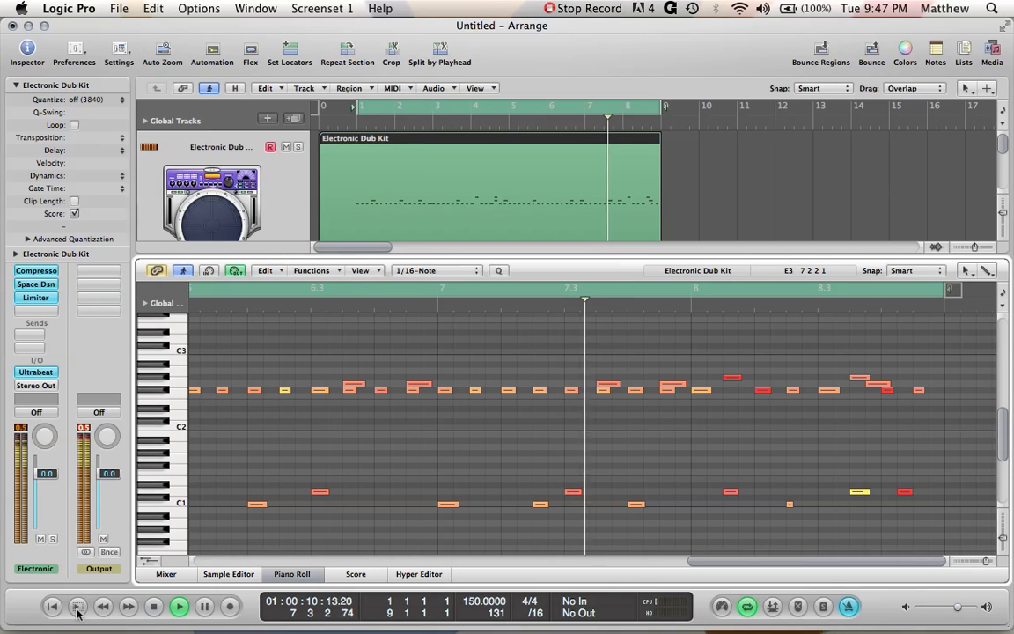
pyautogui.press('space')
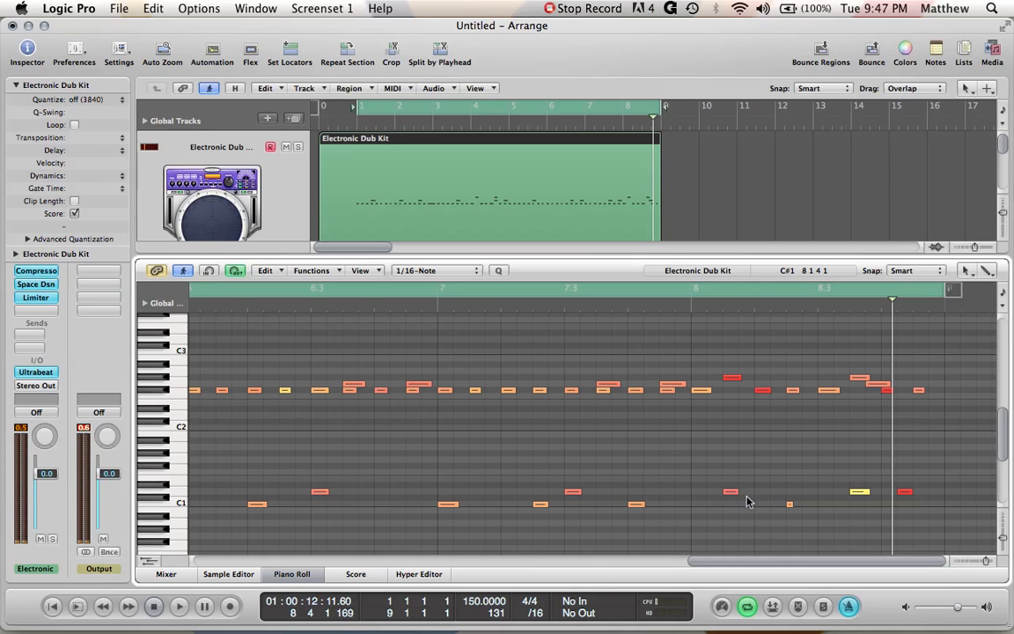
# Step: Replace the short C1 note in bar 8 with a two-sixteenths-long C1 note at 8 2 1 and play from bar 7
pyautogui.click(787, 505)
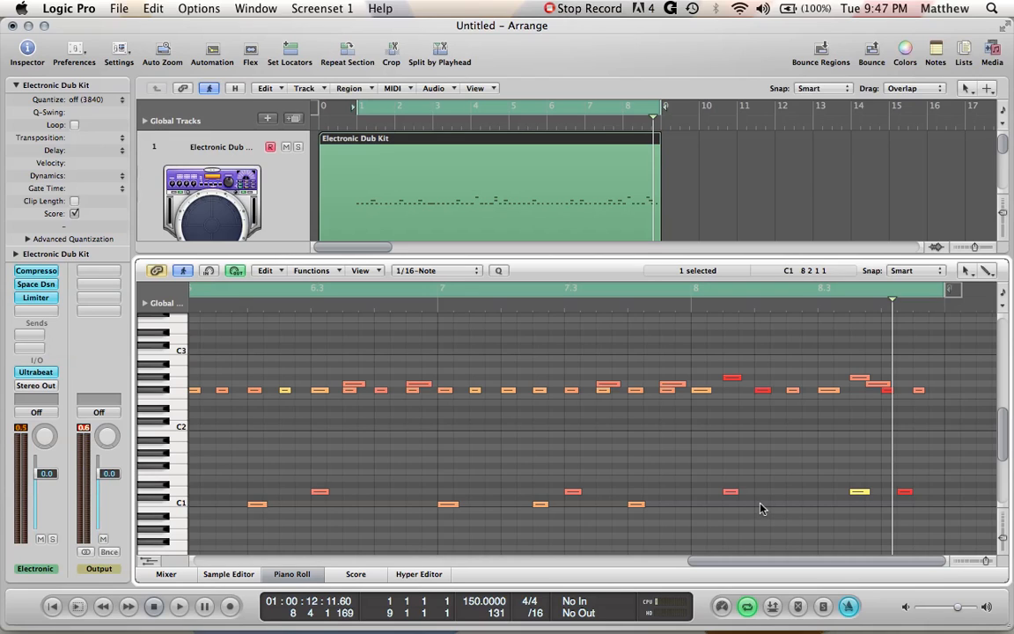
pyautogui.keyDown('super'); pyautogui.click(761, 504); pyautogui.keyUp('super')
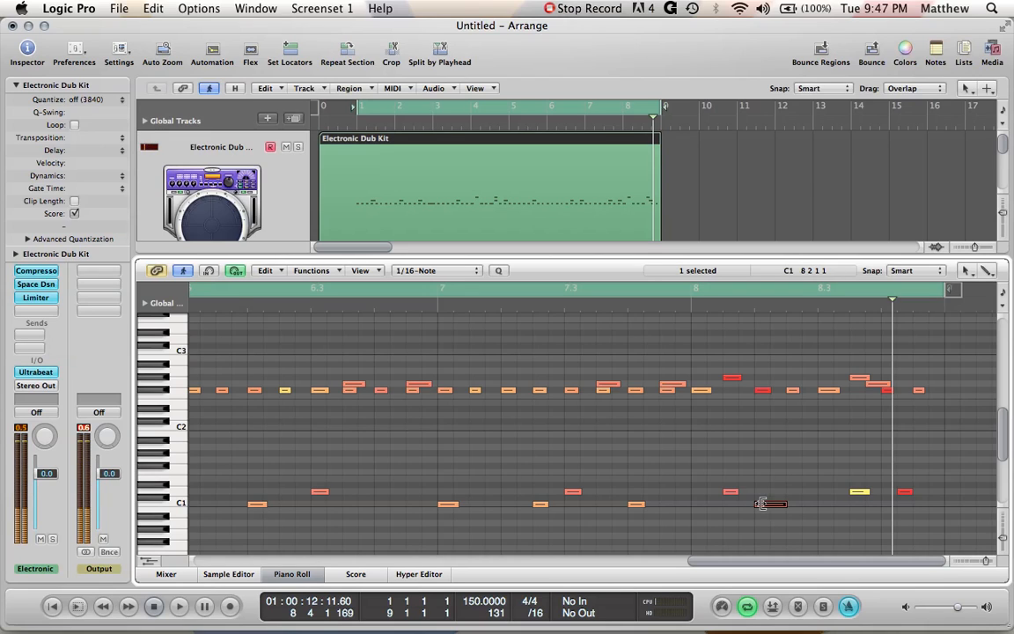
pyautogui.click(510, 293)
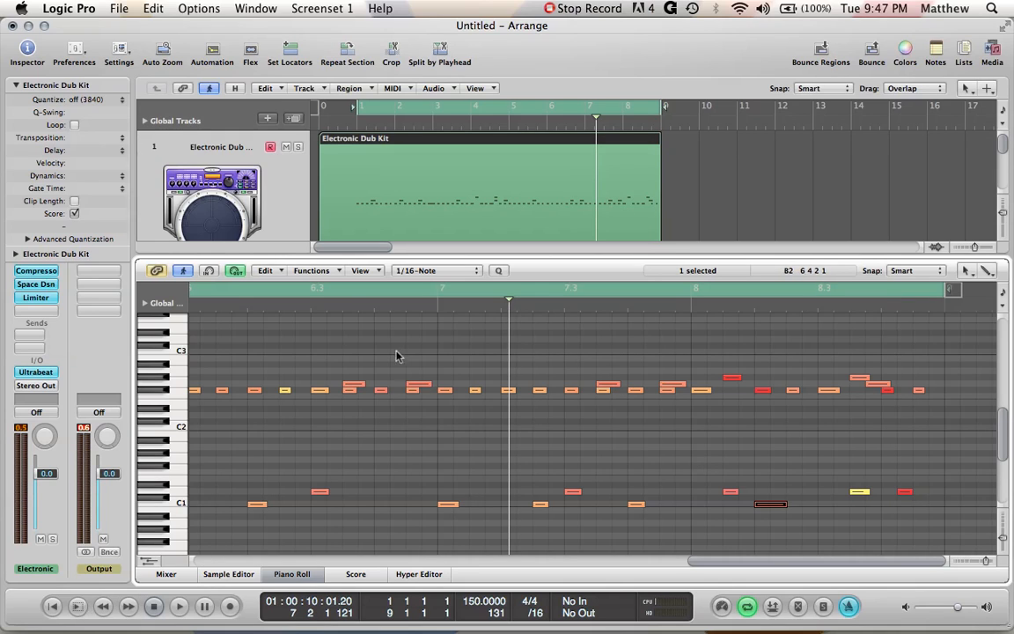
pyautogui.click(478, 364)
pyautogui.click(76, 608)
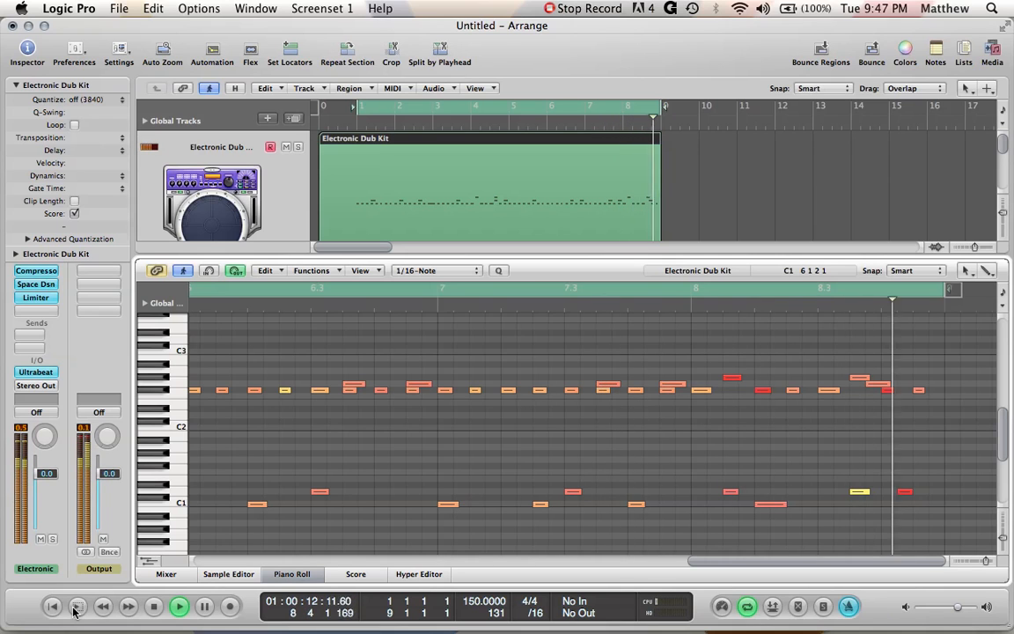
pyautogui.click(77, 606)
# Step: Move the last G2 note of bar 8 to 8 3 1, add another G2 note at 8 3 3 and play the ending
pyautogui.hscroll(10, 695, 497)
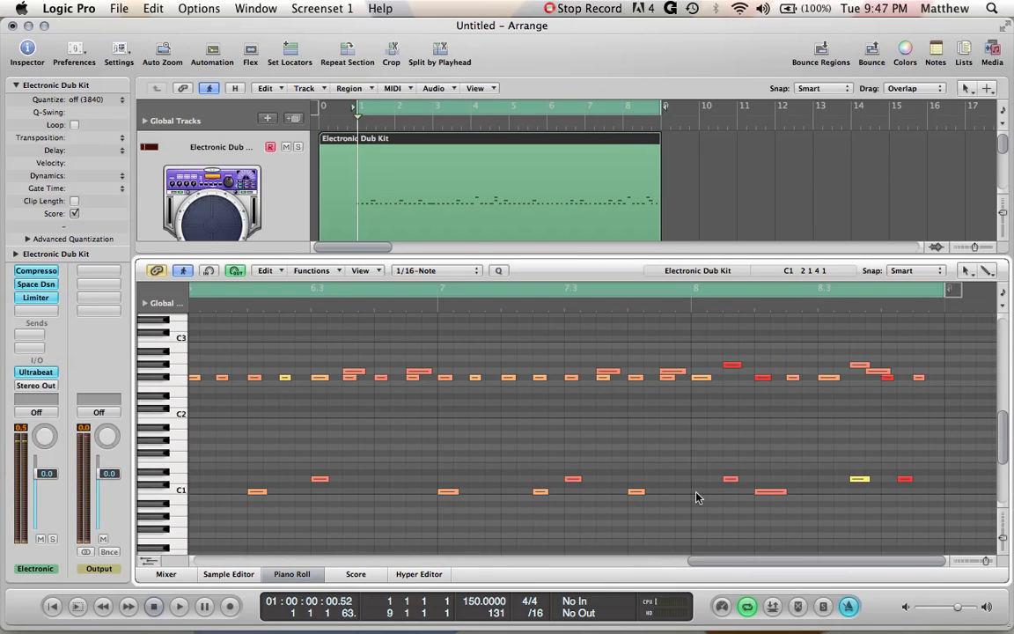
pyautogui.moveTo(855, 377)
pyautogui.mouseDown()
pyautogui.moveTo(834, 371)
pyautogui.moveTo(852, 377)
pyautogui.mouseUp()
pyautogui.keyDown('super'); pyautogui.click(861, 379); pyautogui.keyUp('super')
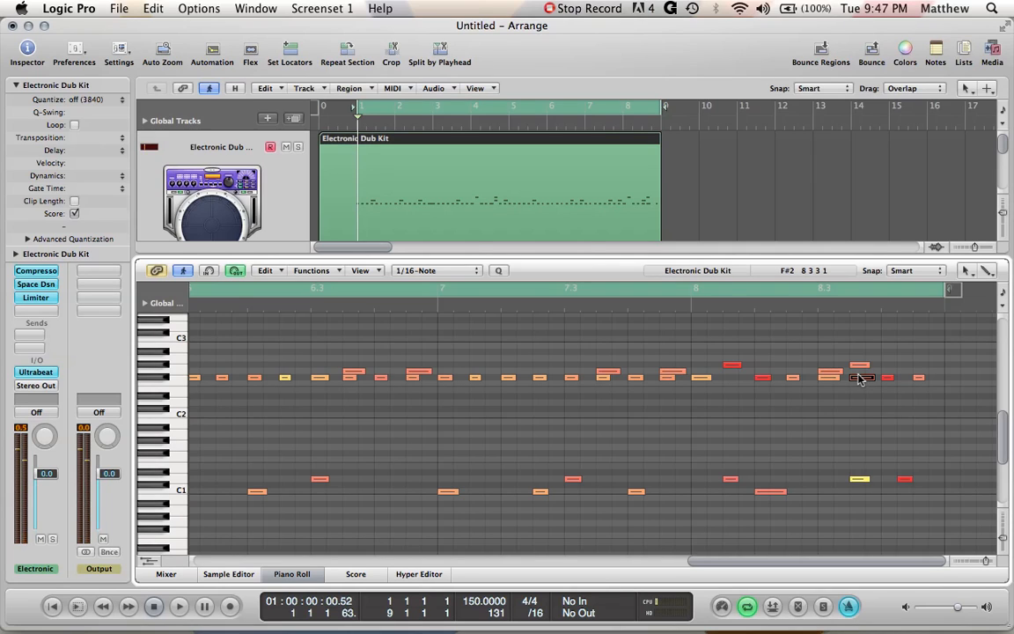
pyautogui.moveTo(860, 382); pyautogui.dragTo(860, 375)
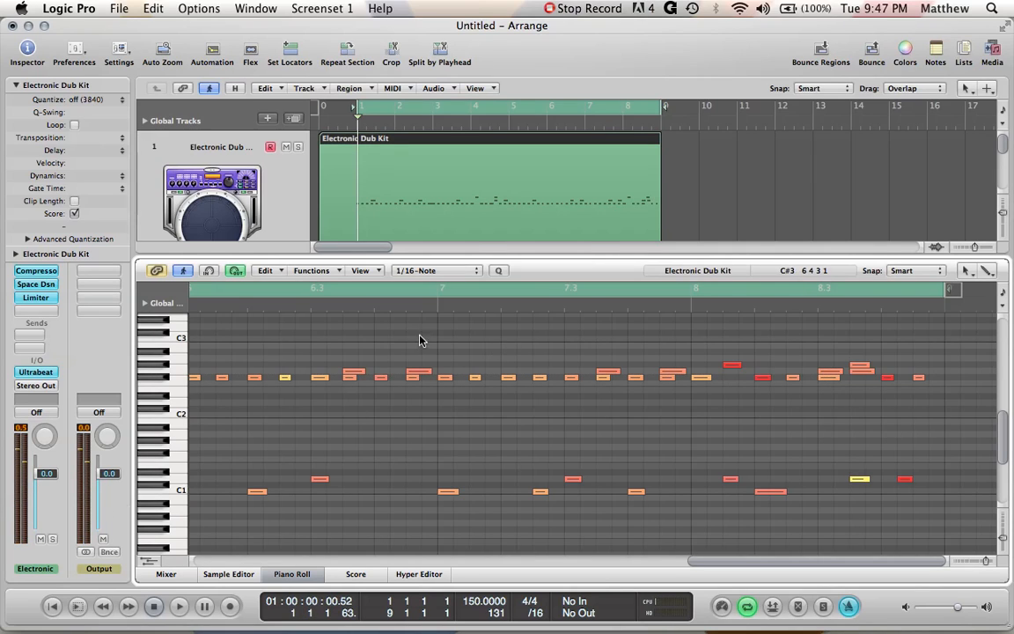
pyautogui.click(401, 311)
pyautogui.click(77, 606)
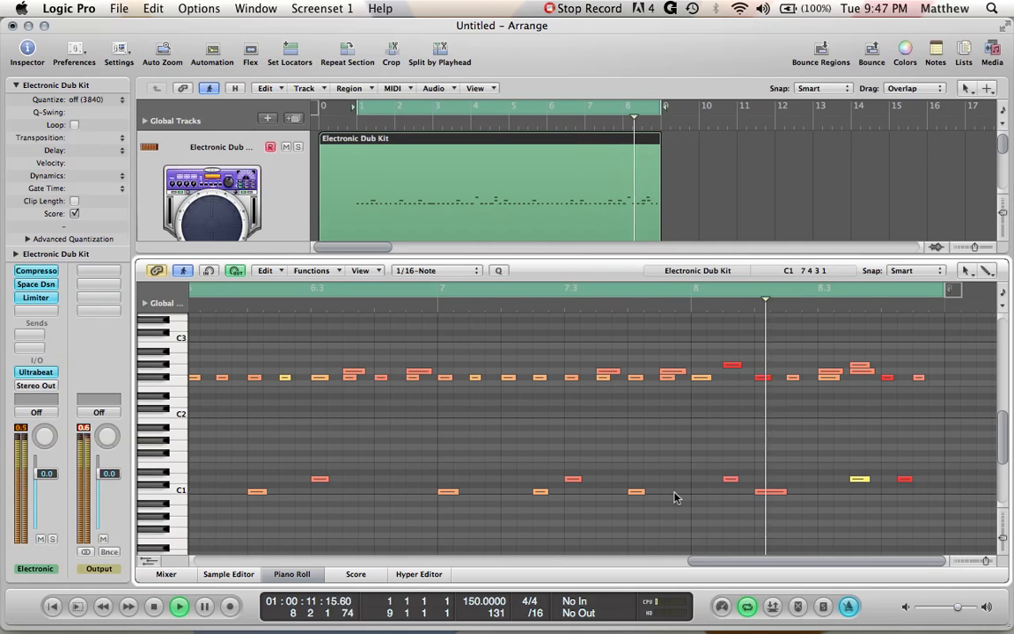
pyautogui.press('space')
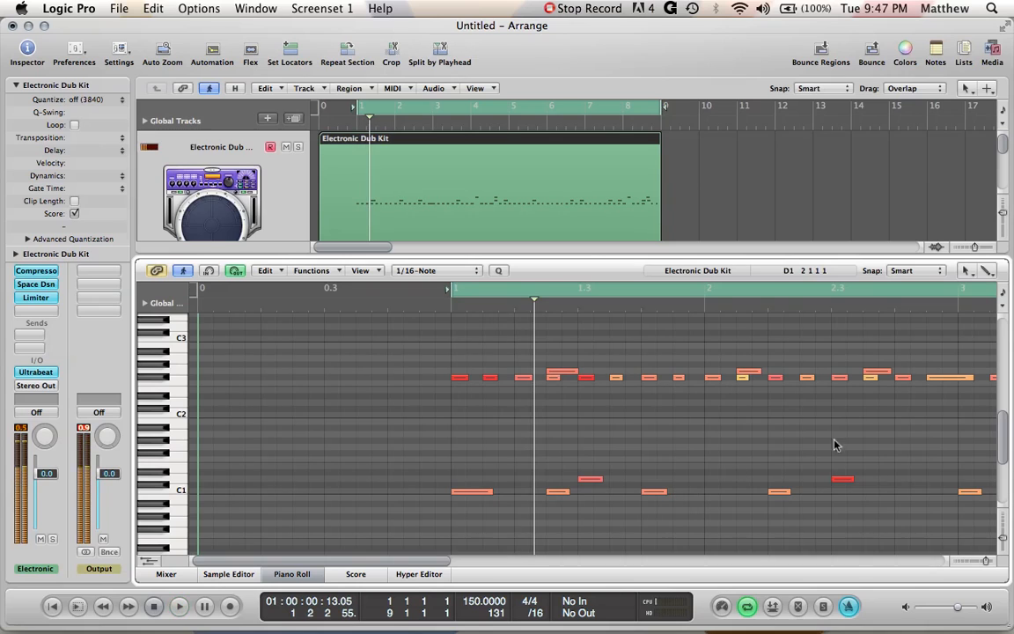
# Step: Move the last D1 note of bar 8 one sixteenth earlier to 8 4 1 and play back the ending
pyautogui.hscroll(10, 763, 435)
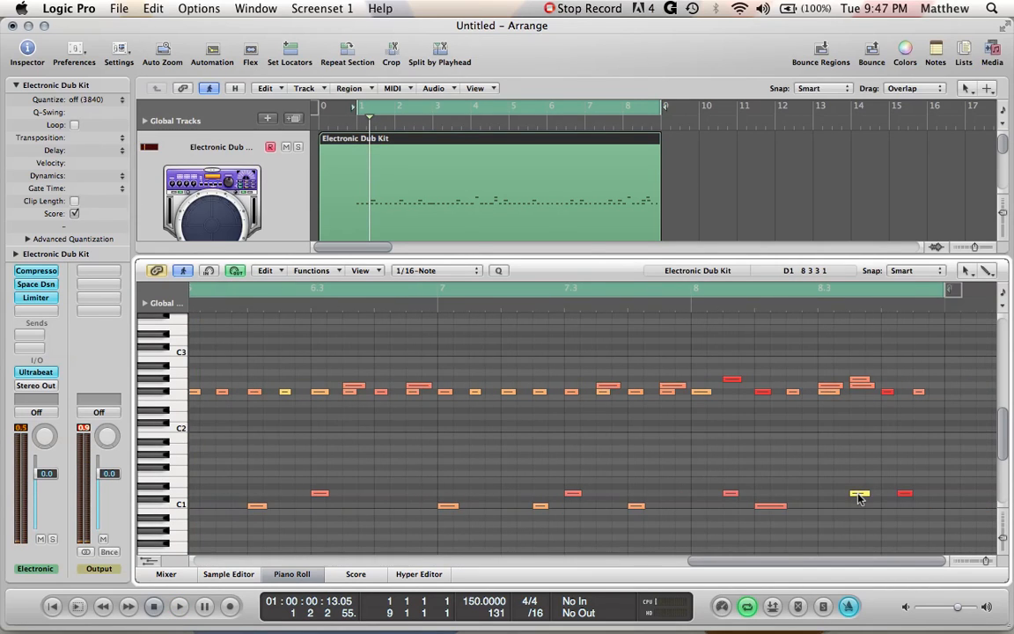
pyautogui.keyDown('shift'); pyautogui.click(906, 495); pyautogui.keyUp('shift')
pyautogui.moveTo(906, 496); pyautogui.dragTo(861, 496)
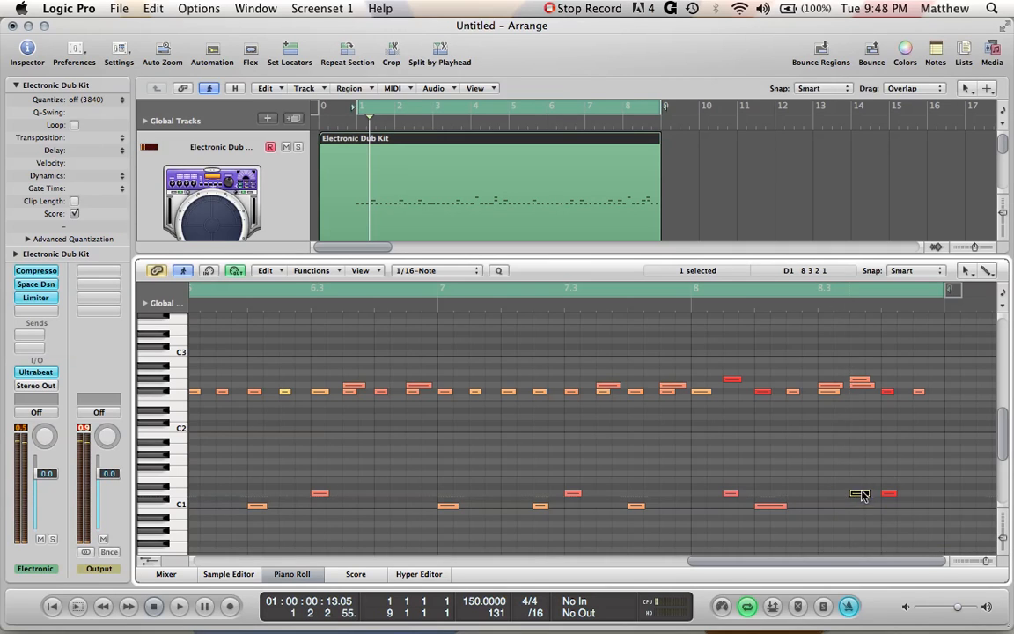
pyautogui.click(394, 314)
pyautogui.press('space')
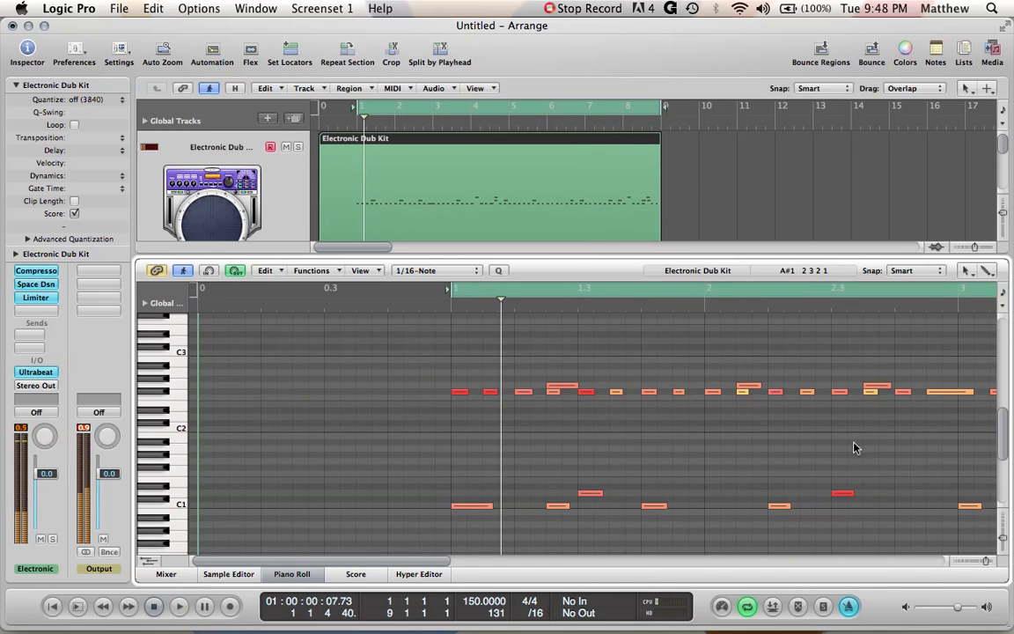
# Step: Move the last D1 note of bar 8 to 8 4 3, add a C1 note at 8 4 1 and play back the ending
pyautogui.hscroll(10, 768, 396)
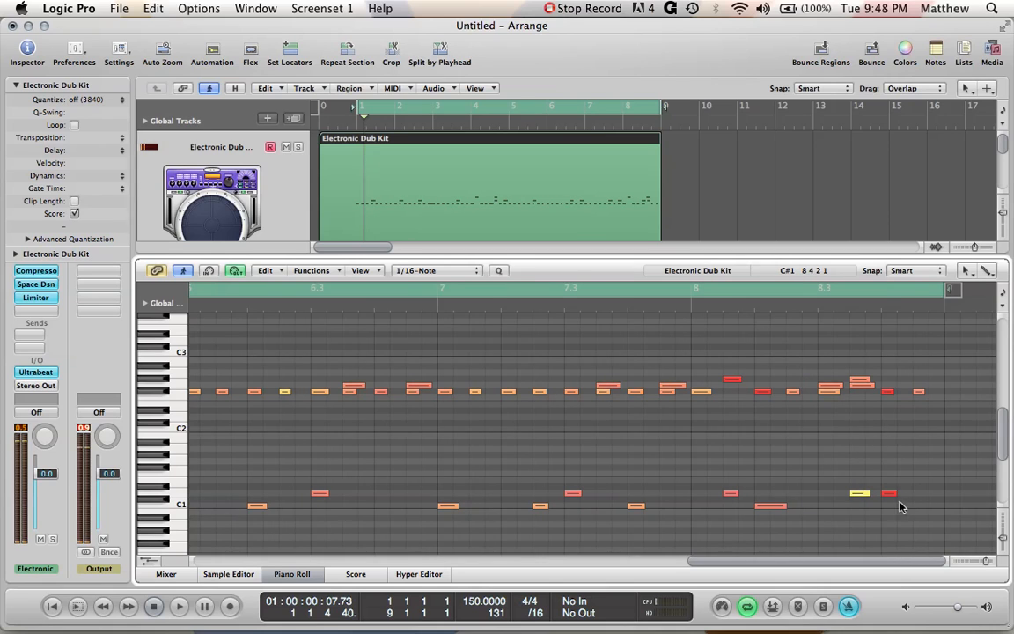
pyautogui.moveTo(891, 500); pyautogui.dragTo(922, 499)
pyautogui.keyDown('super'); pyautogui.click(885, 506); pyautogui.keyUp('super')
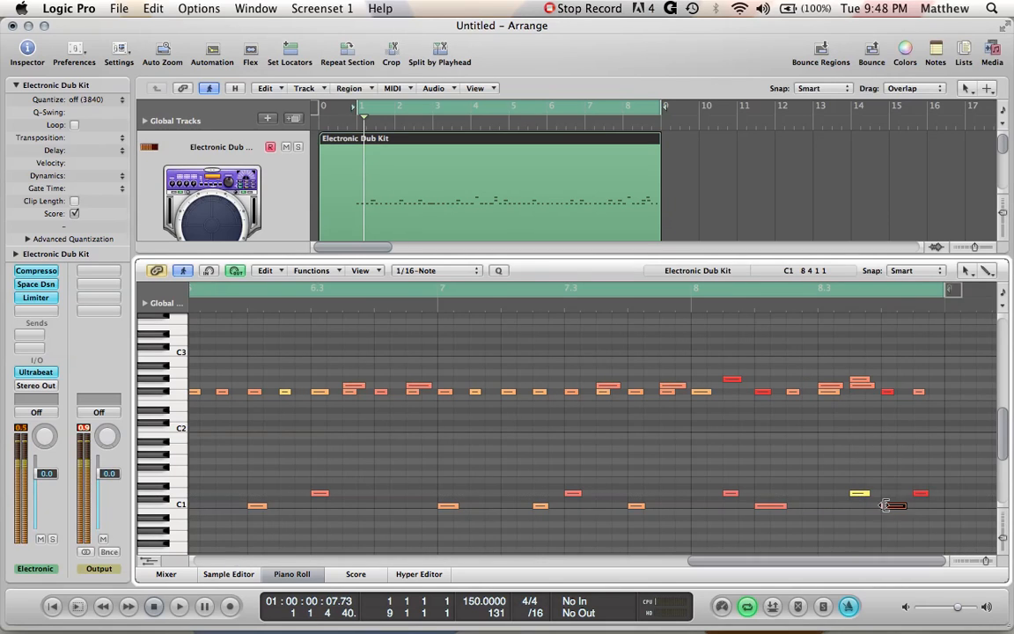
pyautogui.click(258, 304)
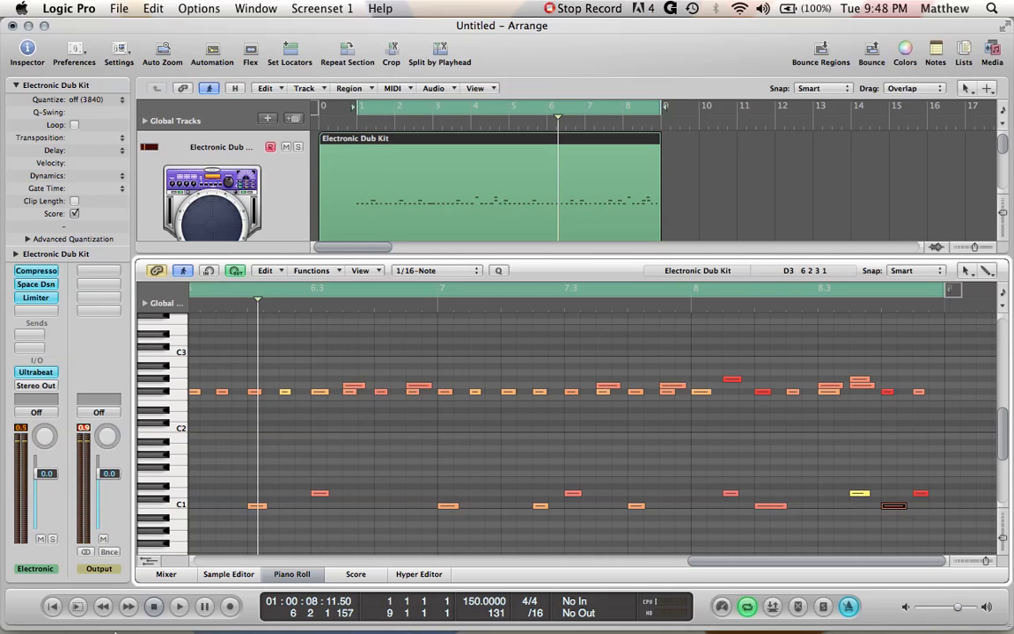
pyautogui.click(78, 605)
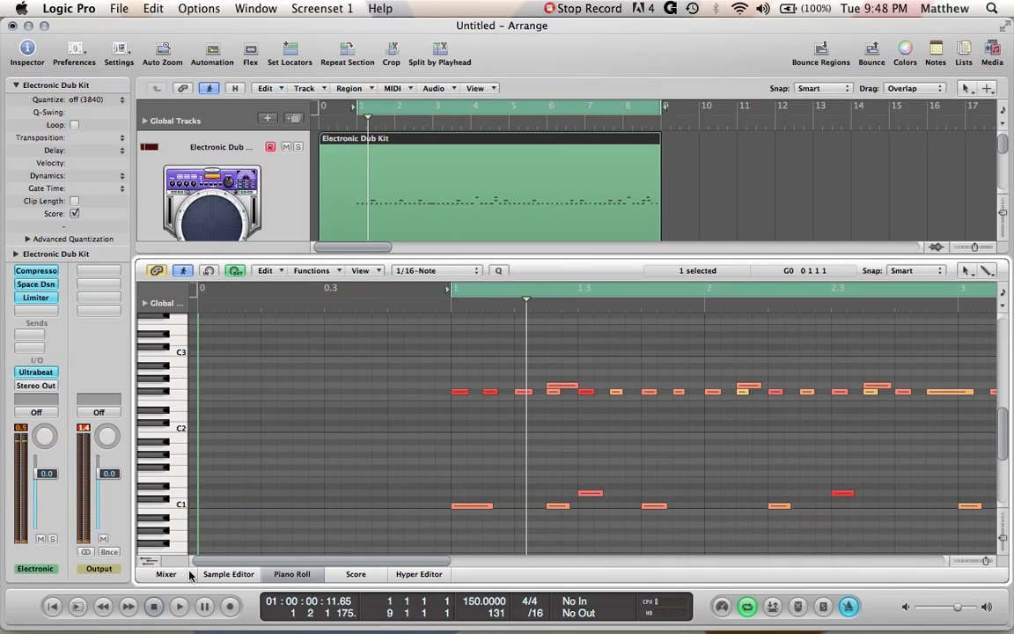
pyautogui.press('space')
# Step: Enlarge the arrange area and trim the drum region's start to bar 1
pyautogui.moveTo(546, 256); pyautogui.dragTo(559, 404)
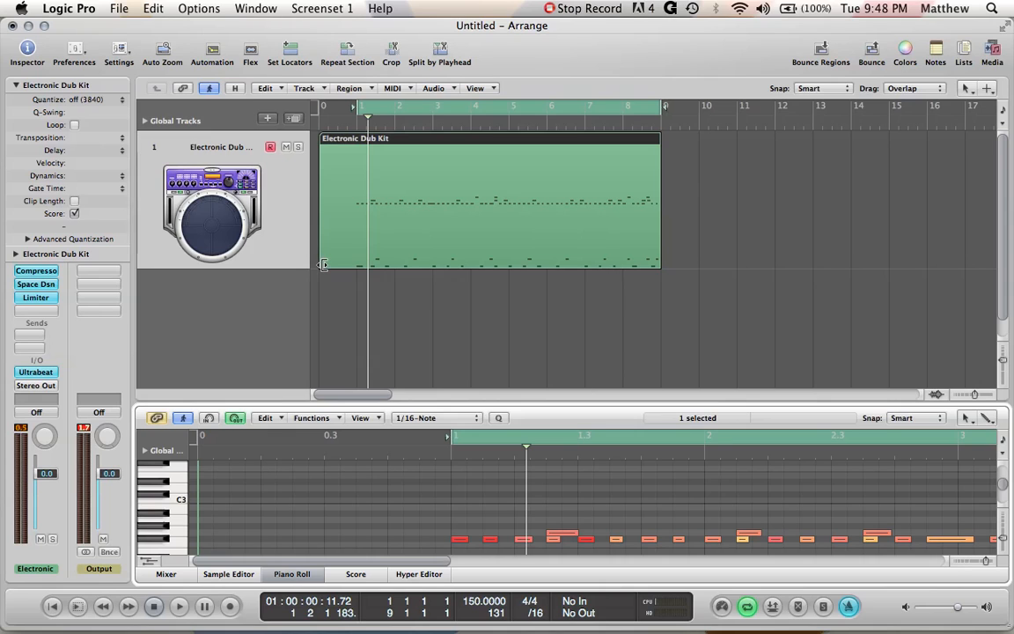
pyautogui.moveTo(323, 264); pyautogui.dragTo(361, 261)
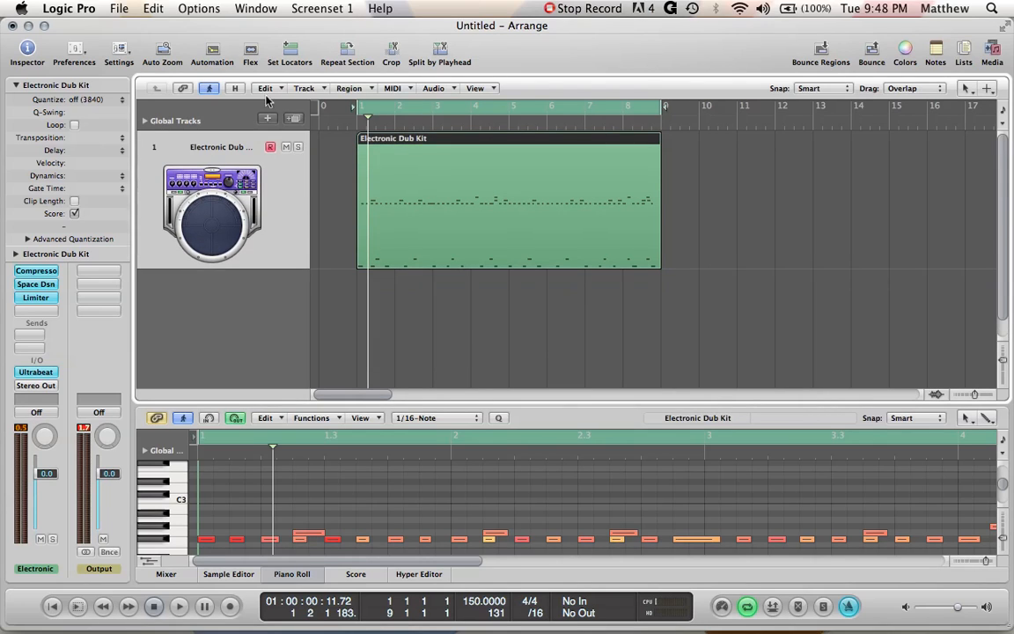
# Step: Create one new software instrument track with the library open and reduce the track's height
pyautogui.click(268, 120)
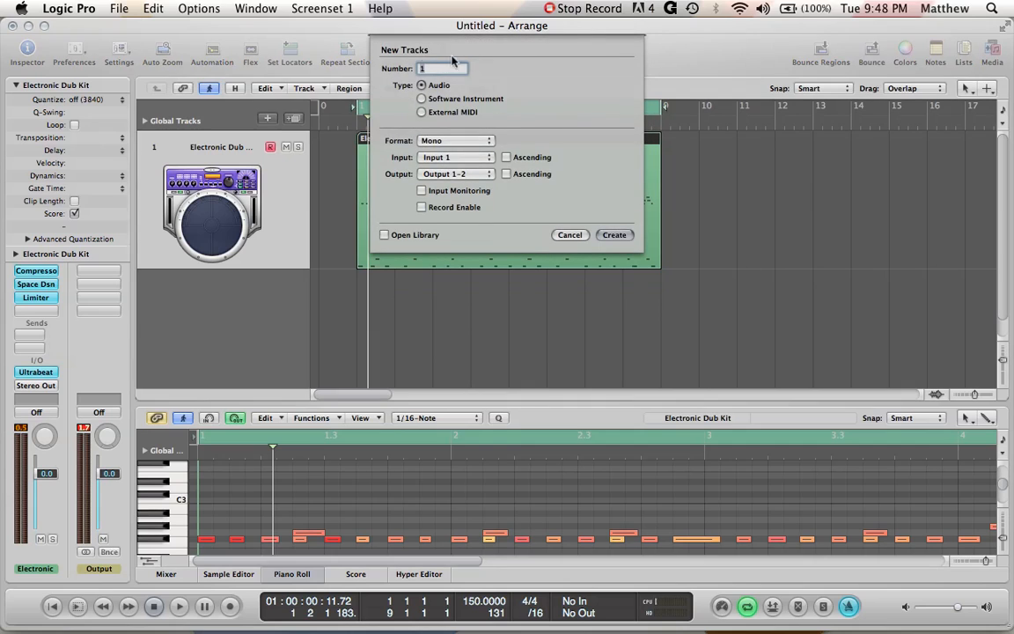
pyautogui.click(421, 99)
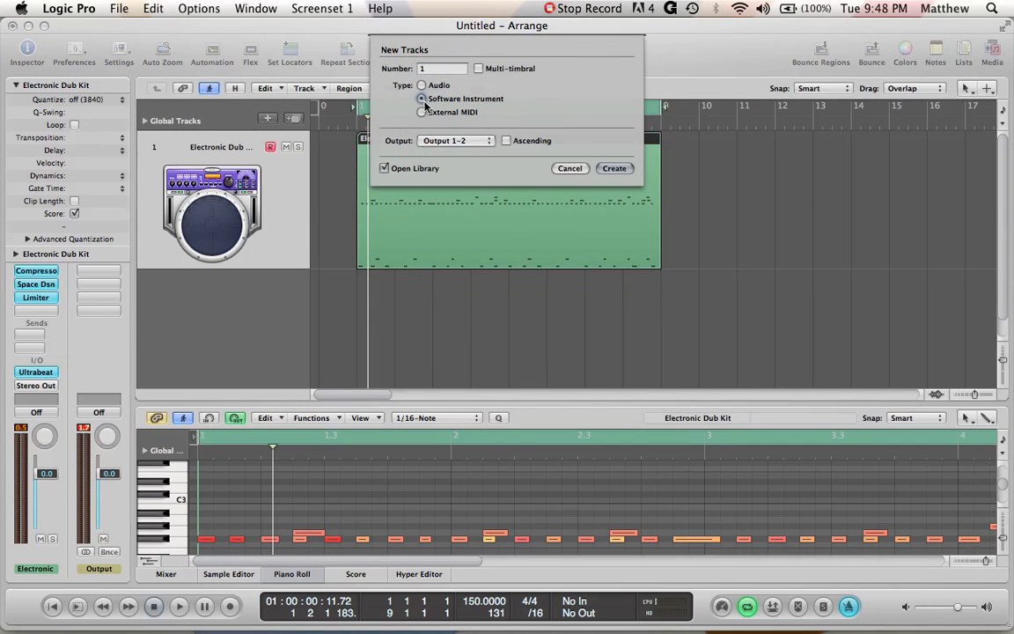
pyautogui.click(613, 168)
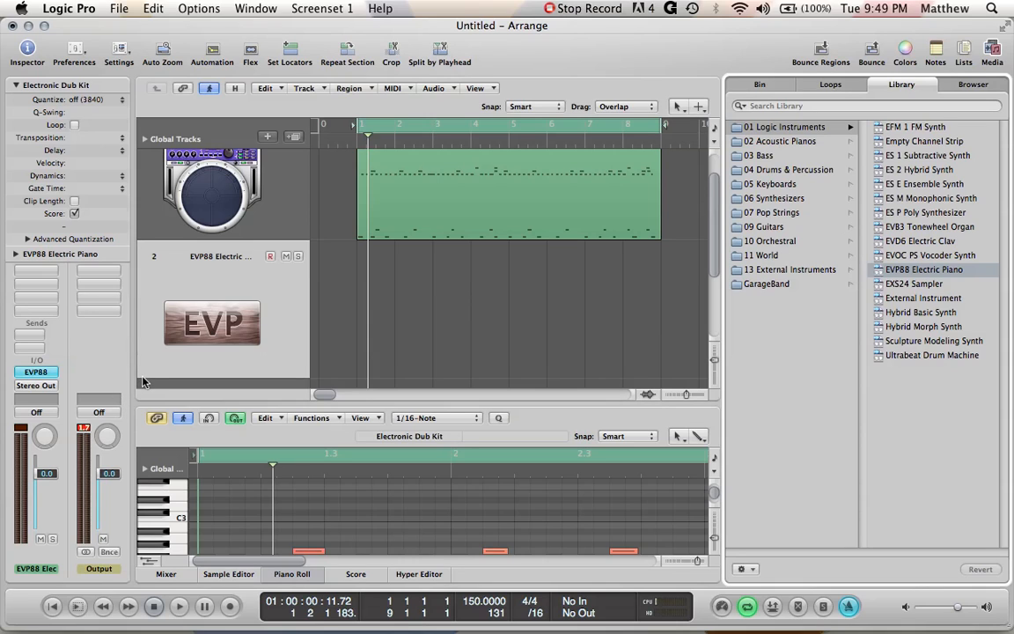
pyautogui.moveTo(143, 382); pyautogui.dragTo(150, 283)
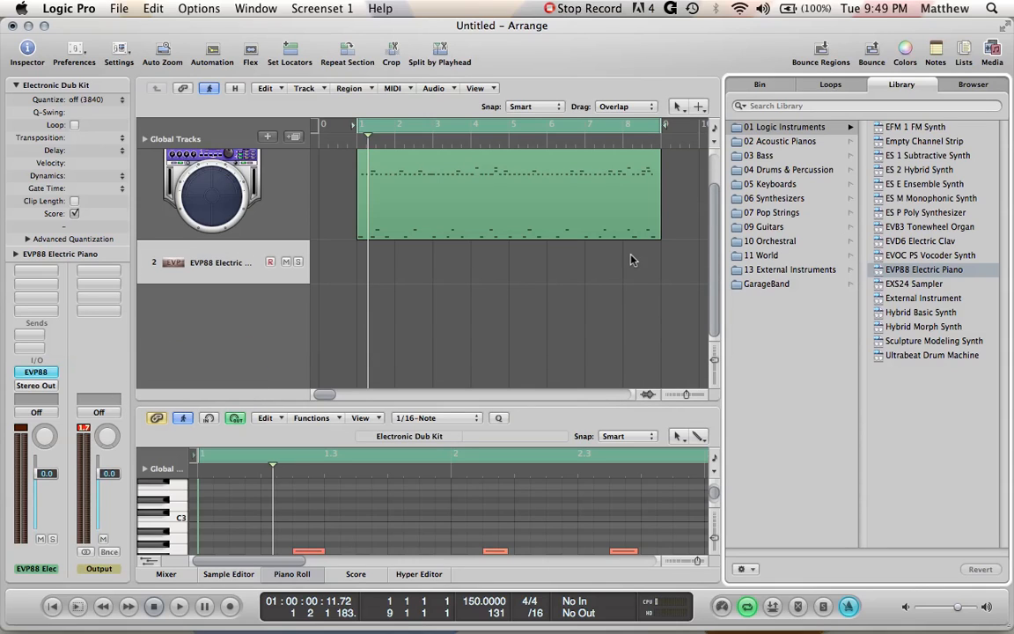
# Step: Load the Progressive House Bass preset from the Synth Bass category onto track 2 and close the media area
pyautogui.click(764, 156)
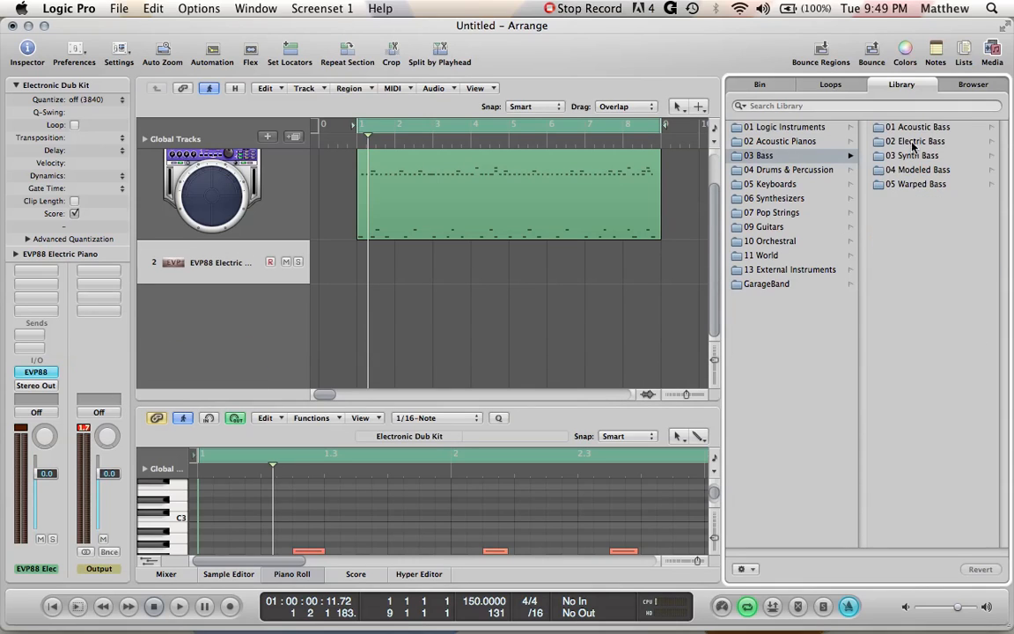
pyautogui.click(920, 127)
pyautogui.click(797, 141)
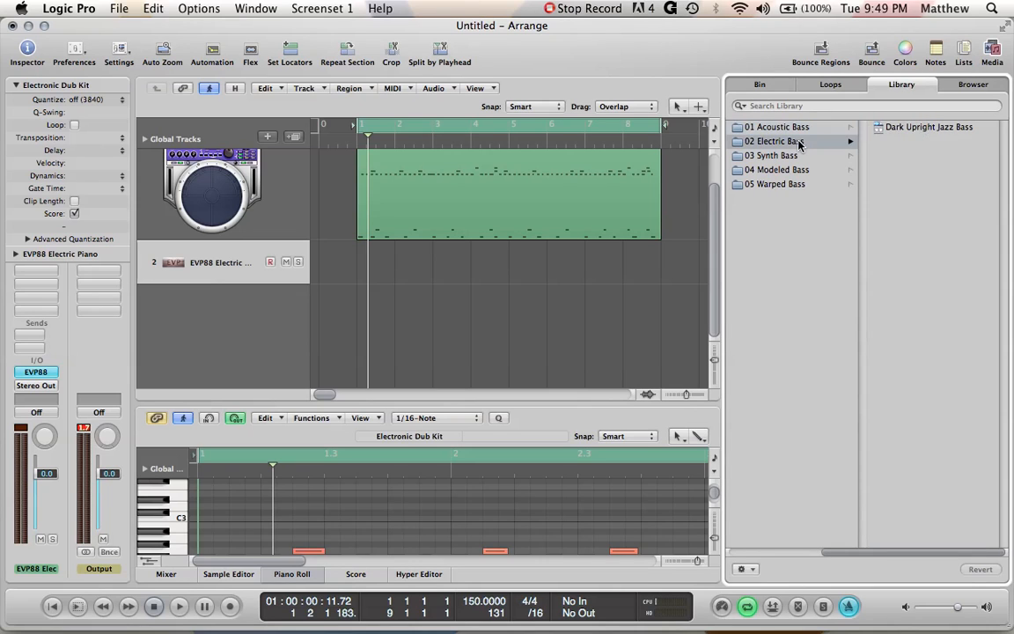
pyautogui.click(795, 157)
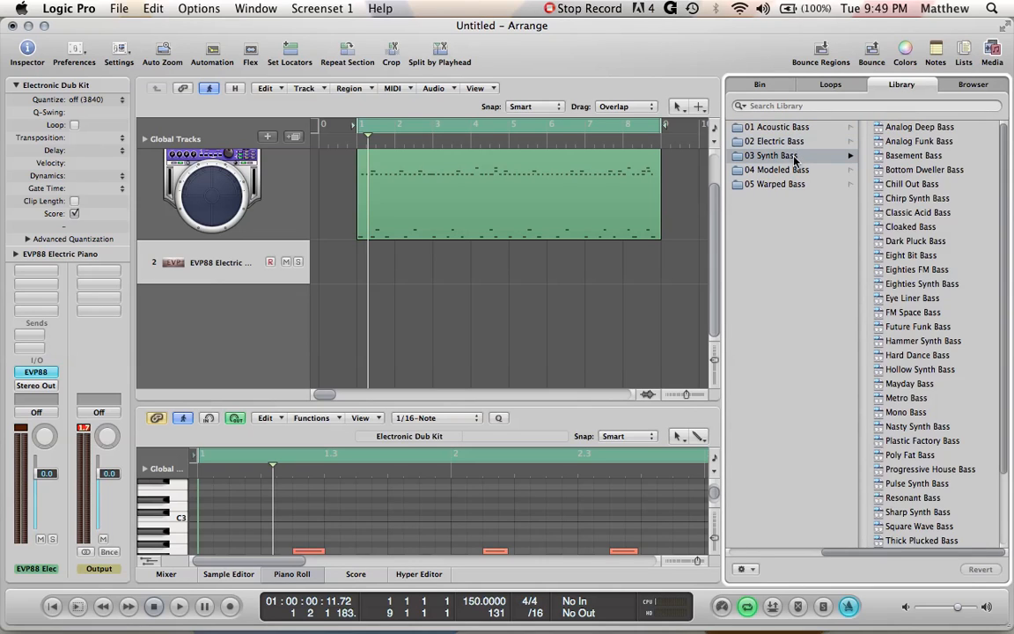
pyautogui.scroll(-5, 915, 264)
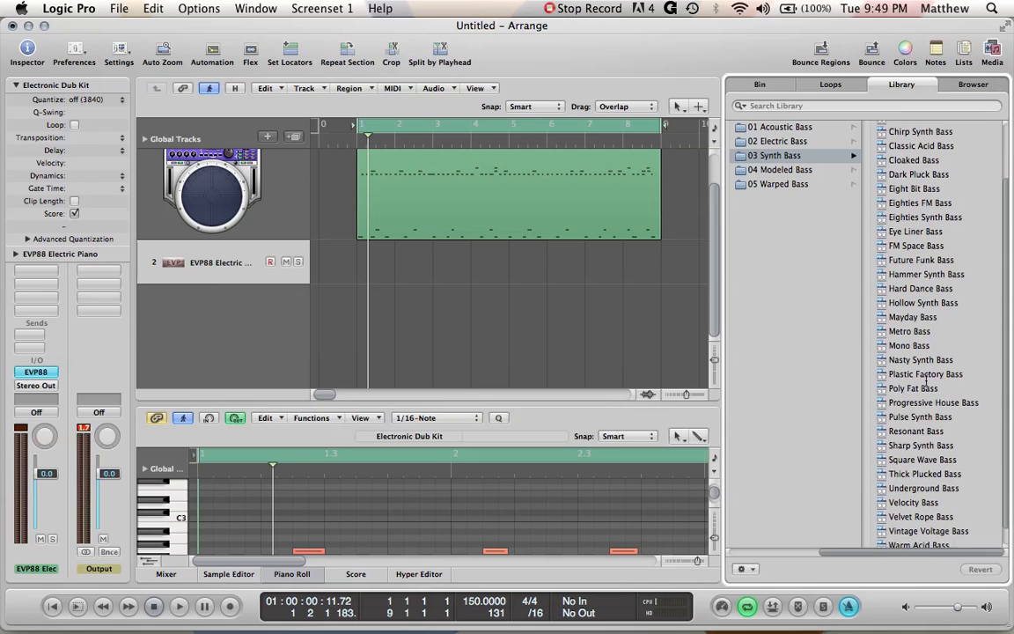
pyautogui.scroll(1, 926, 384)
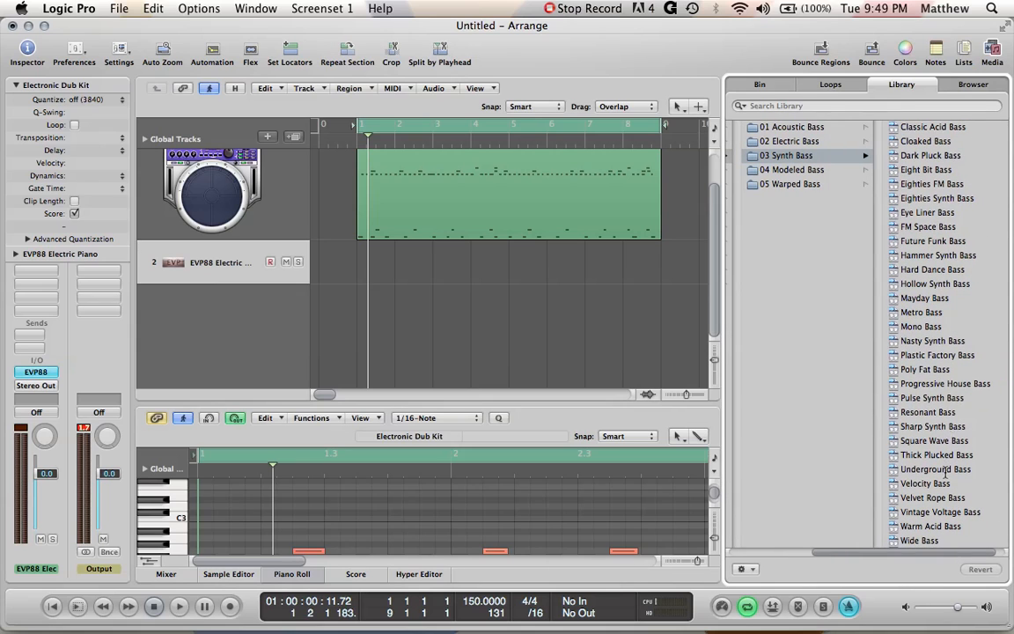
pyautogui.click(918, 383)
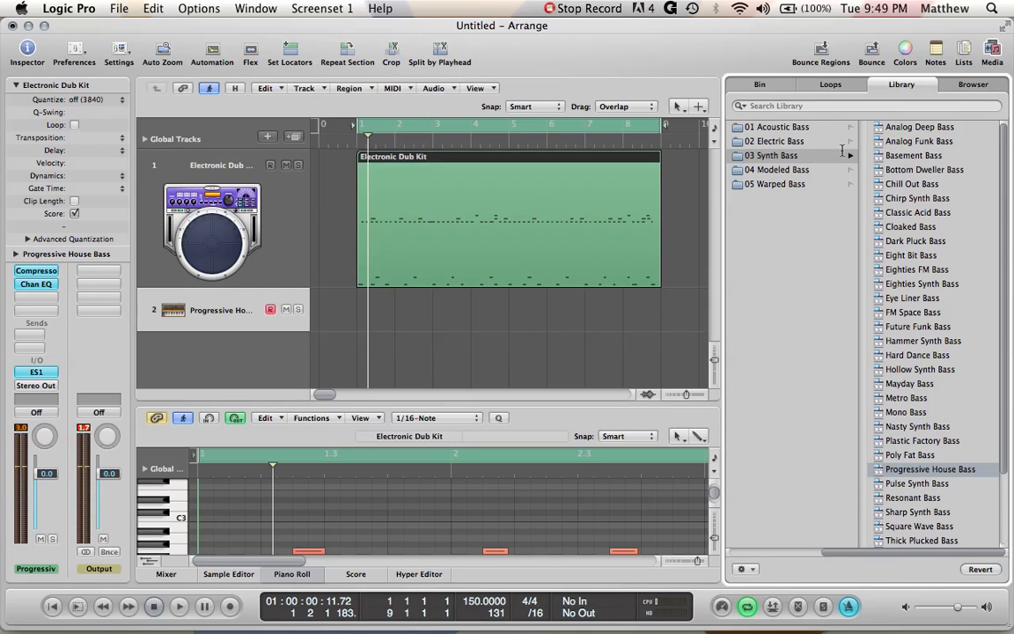
pyautogui.click(992, 53)
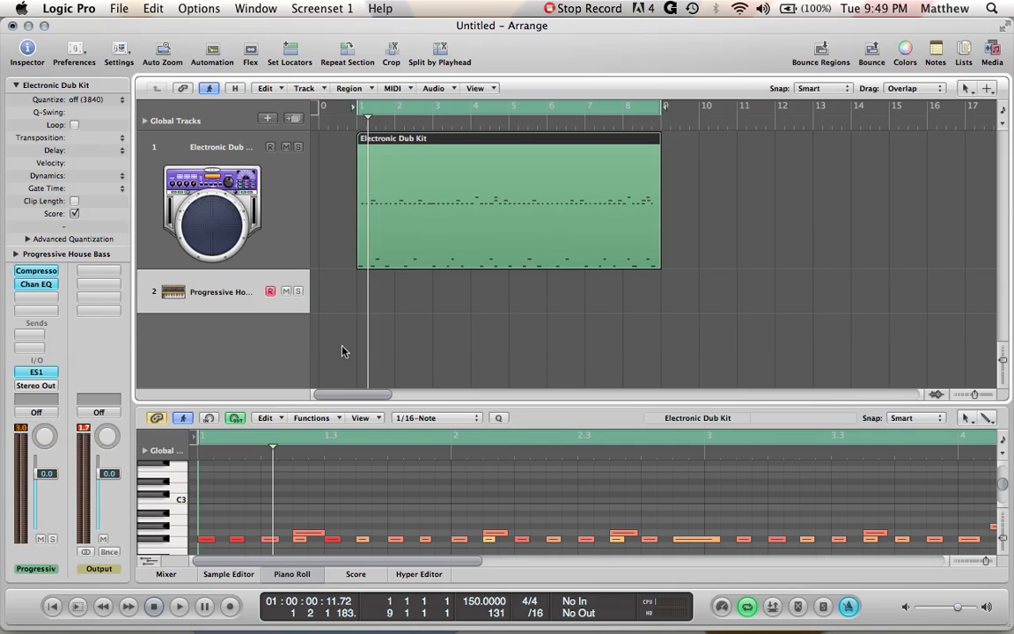
# Step: Rehearse with the drums playing, and record an eight-bar bass line on the Progressive House Bass track
pyautogui.press('space')
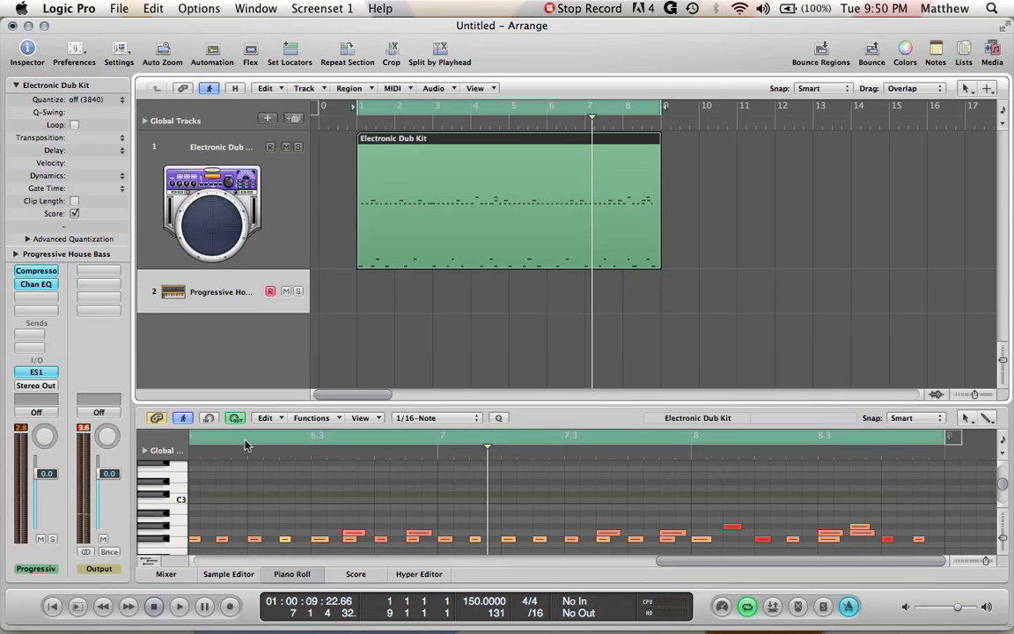
pyautogui.click(232, 609)
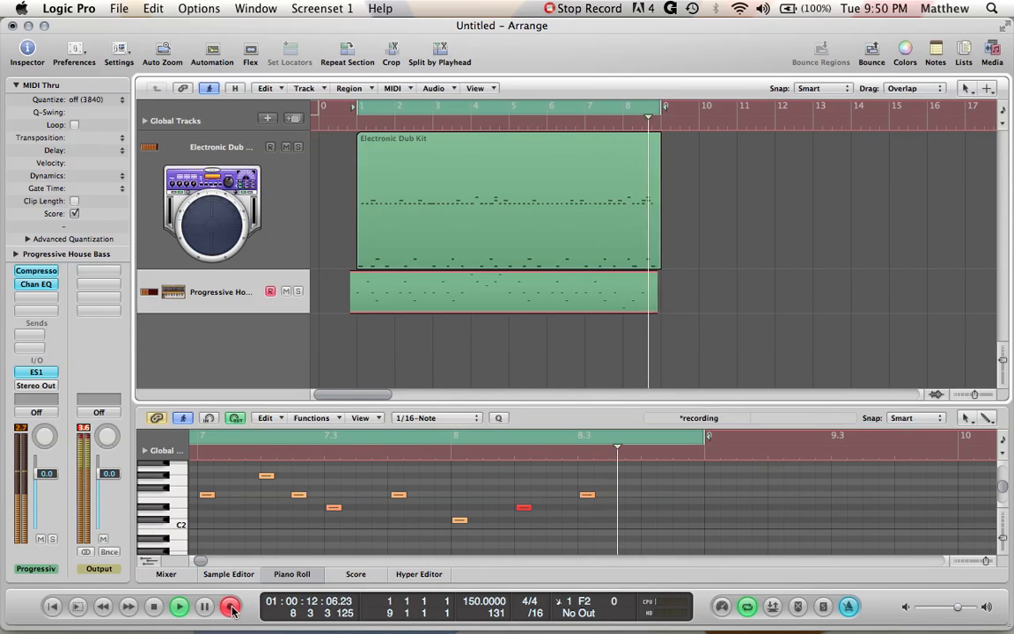
pyautogui.click(232, 608)
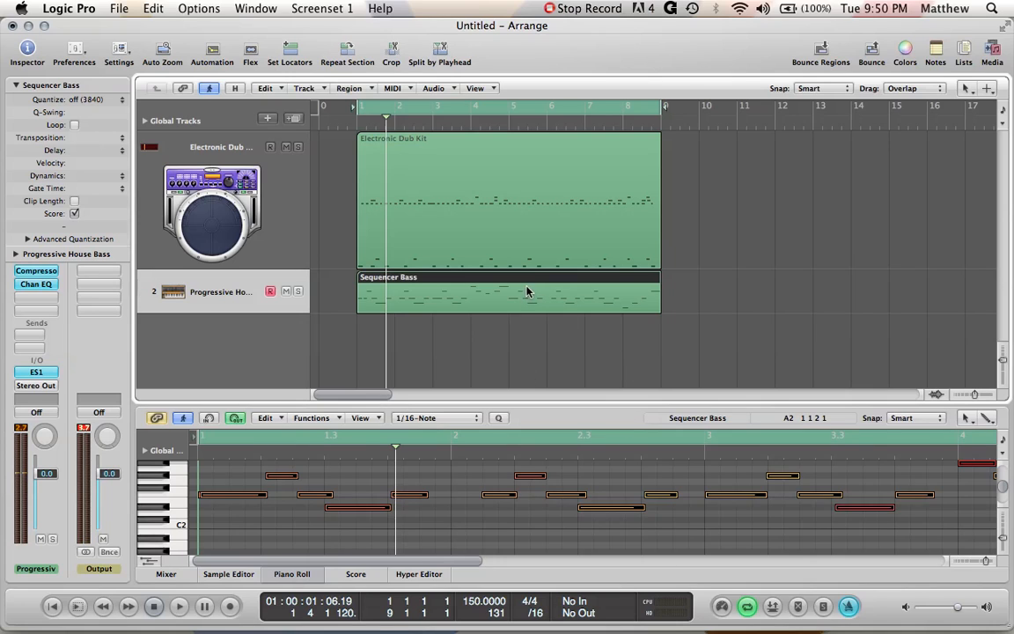
# Step: Move the first F2 note of the bass region back to the exact start of bar 1 and deselect it
pyautogui.click(207, 493)
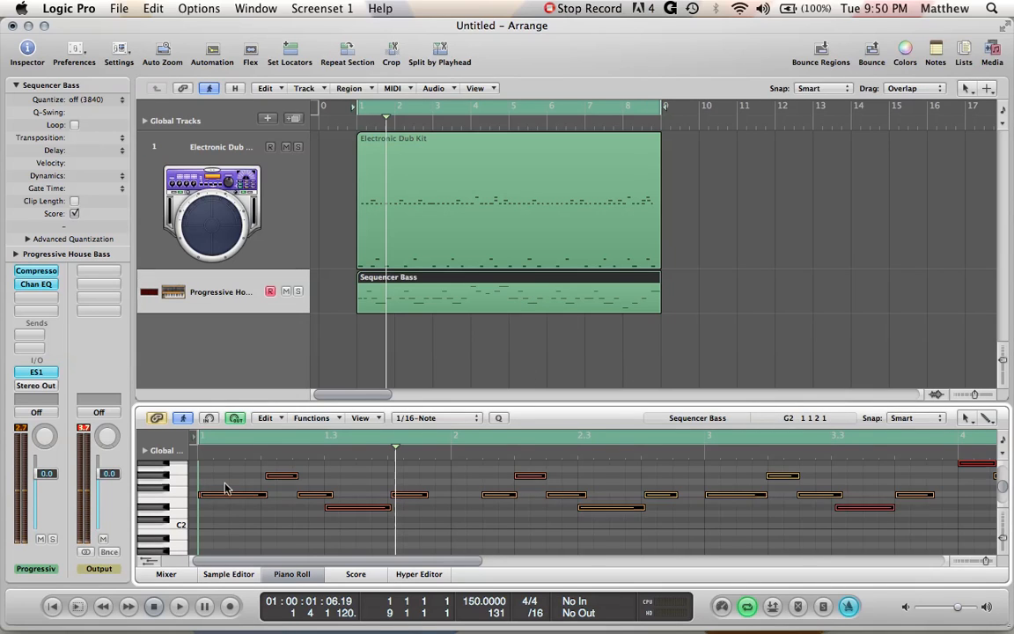
pyautogui.click(205, 498)
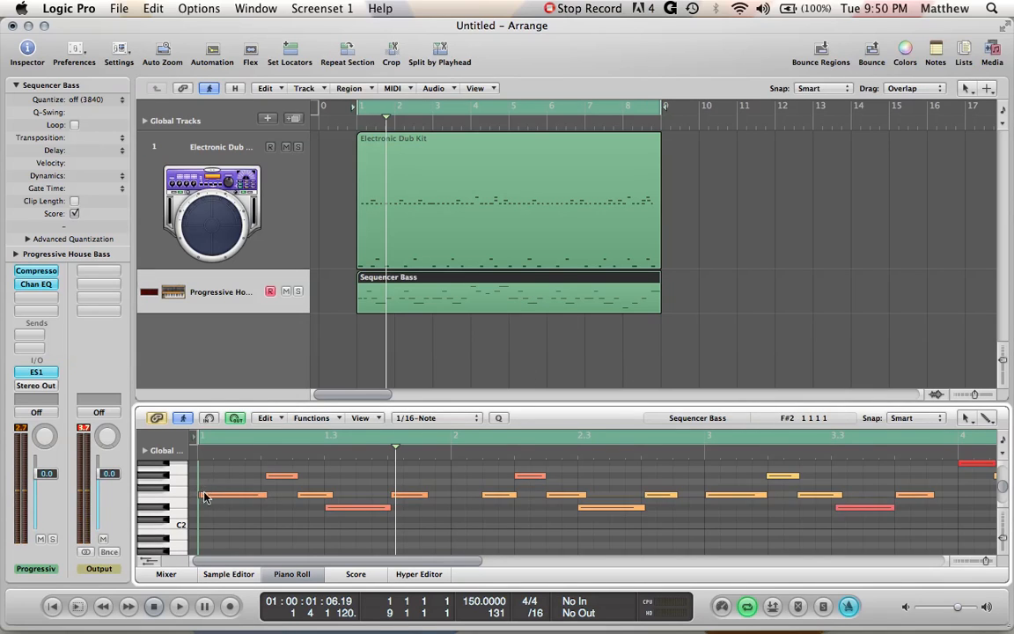
pyautogui.click(205, 495)
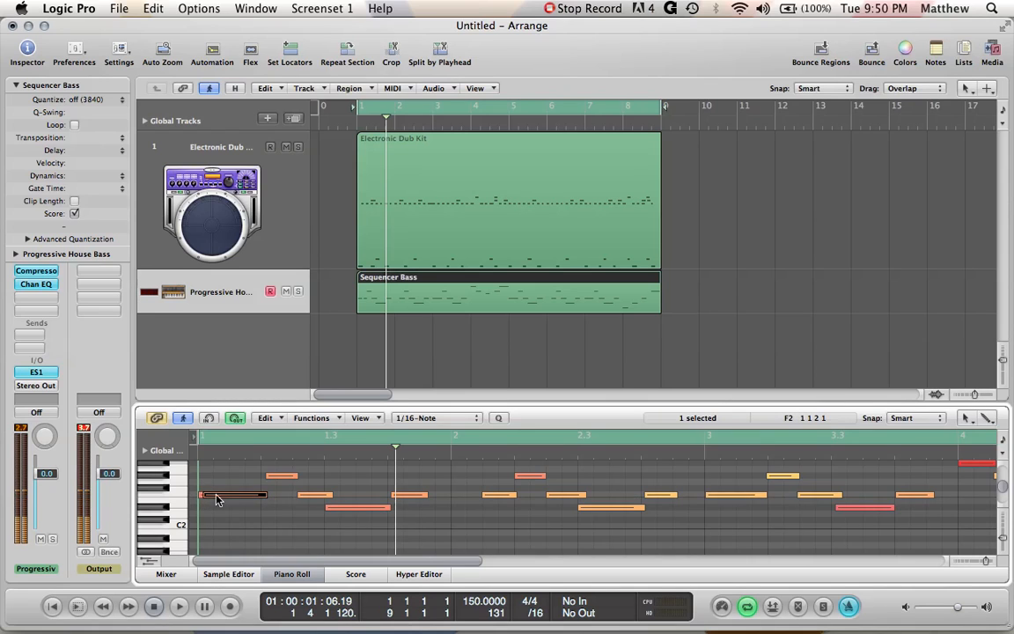
pyautogui.moveTo(217, 496)
pyautogui.mouseDown()
pyautogui.moveTo(217, 482)
pyautogui.moveTo(211, 498)
pyautogui.mouseUp()
pyautogui.click(204, 495)
pyautogui.click(462, 478)
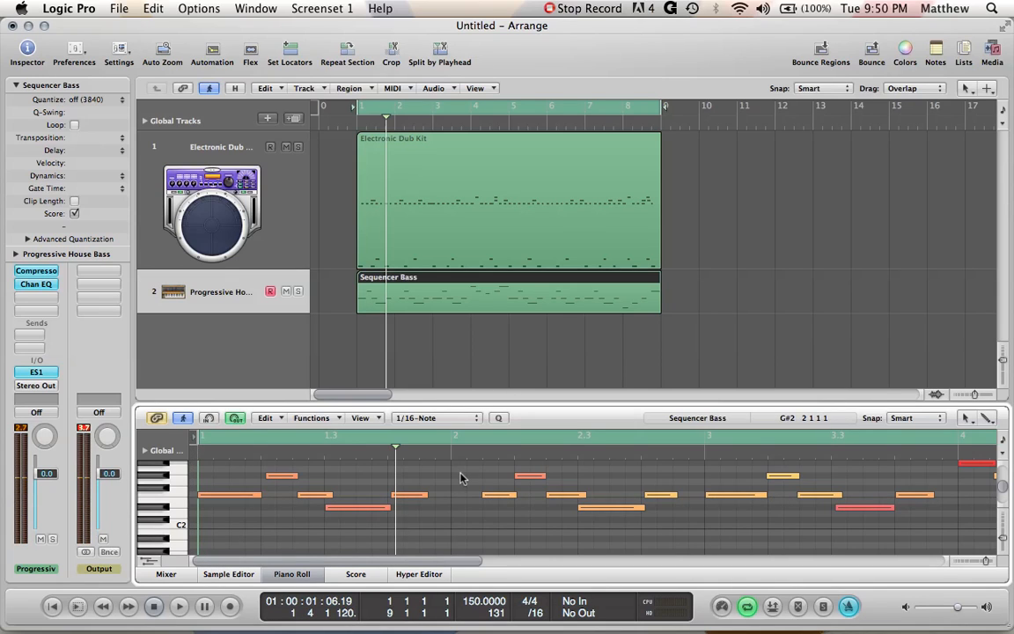
# Step: Quantize all bass notes to 1/16-Note, set the bass region's Quantize to 1/16-Note as well and play it back
pyautogui.press('super+a')
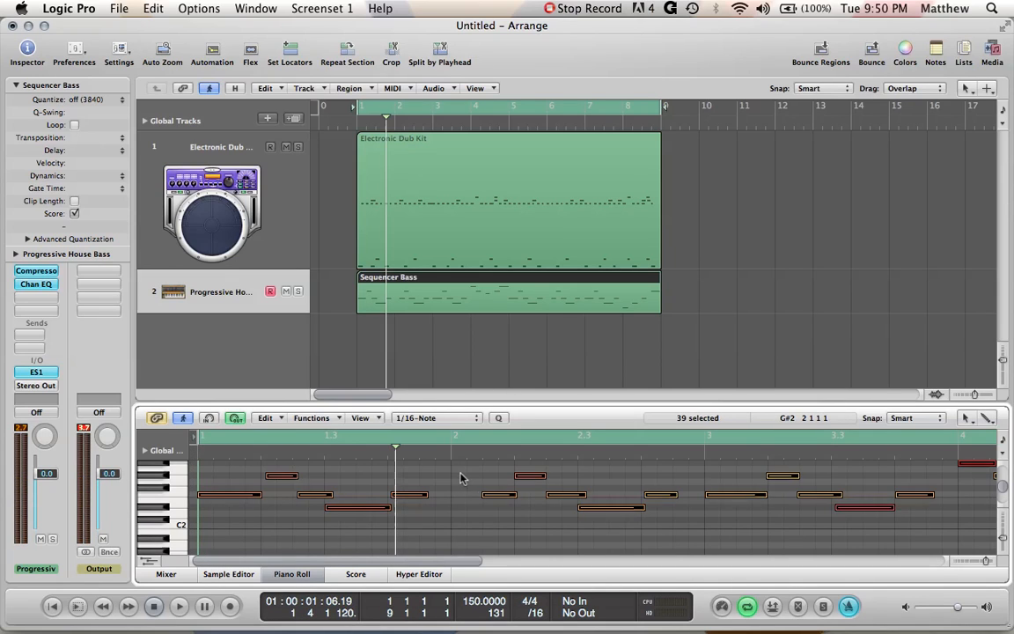
pyautogui.click(500, 419)
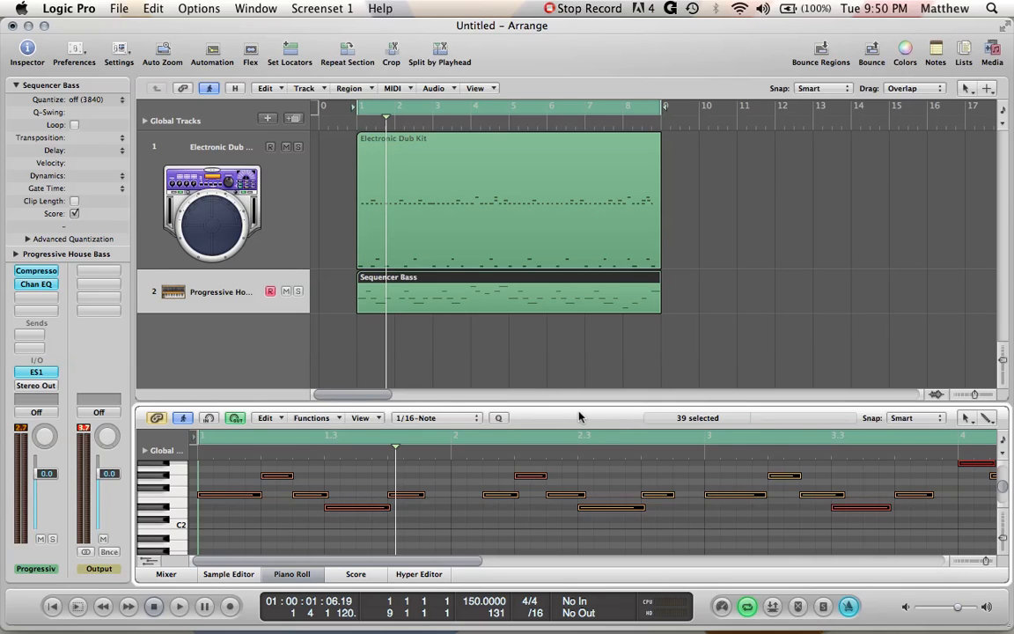
pyautogui.click(95, 101)
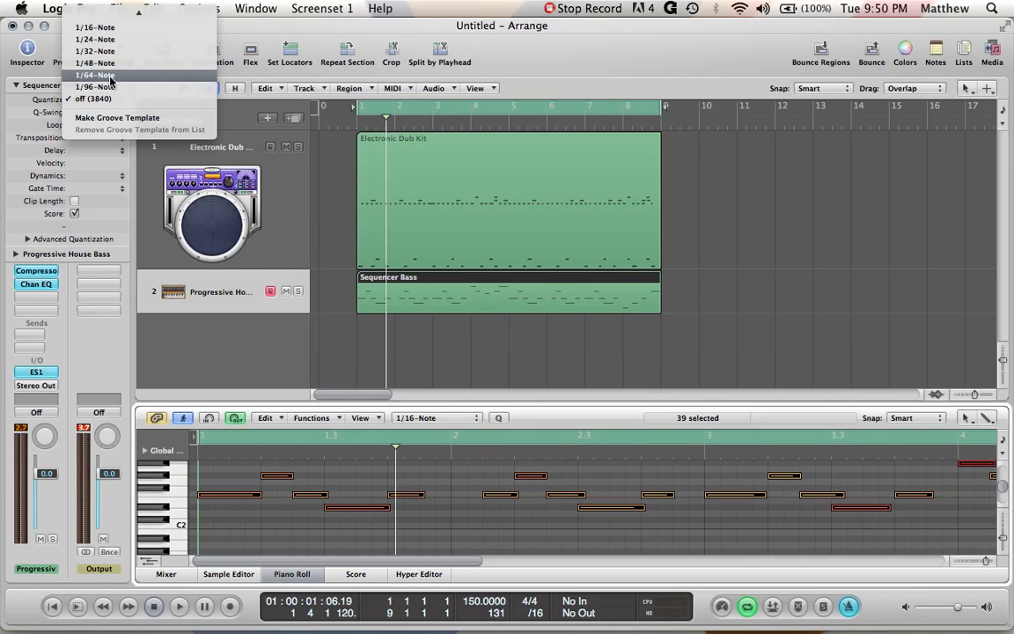
pyautogui.scroll(5, 98, 68)
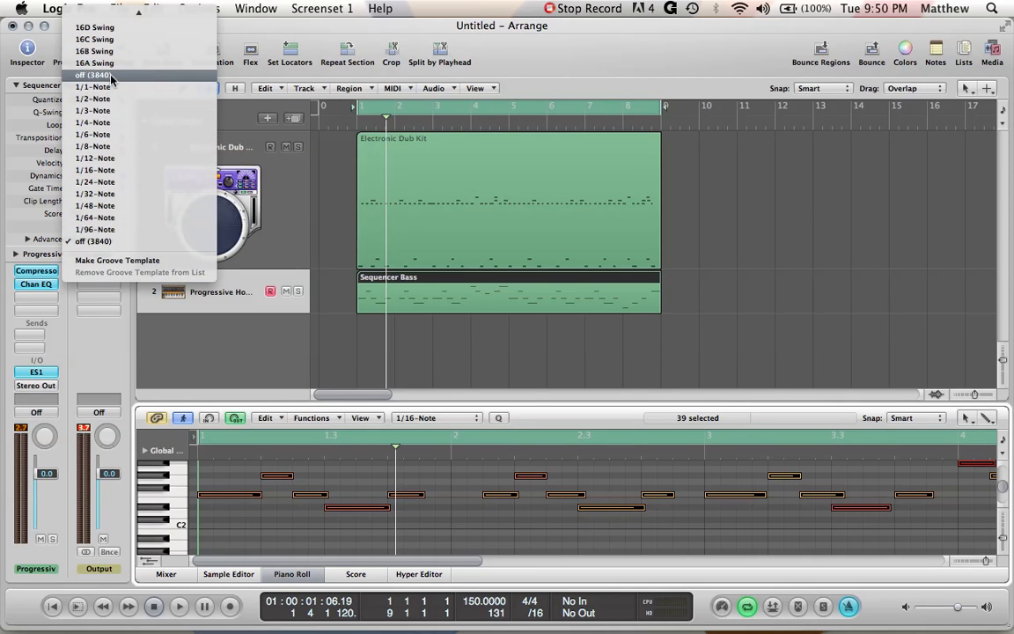
pyautogui.click(115, 170)
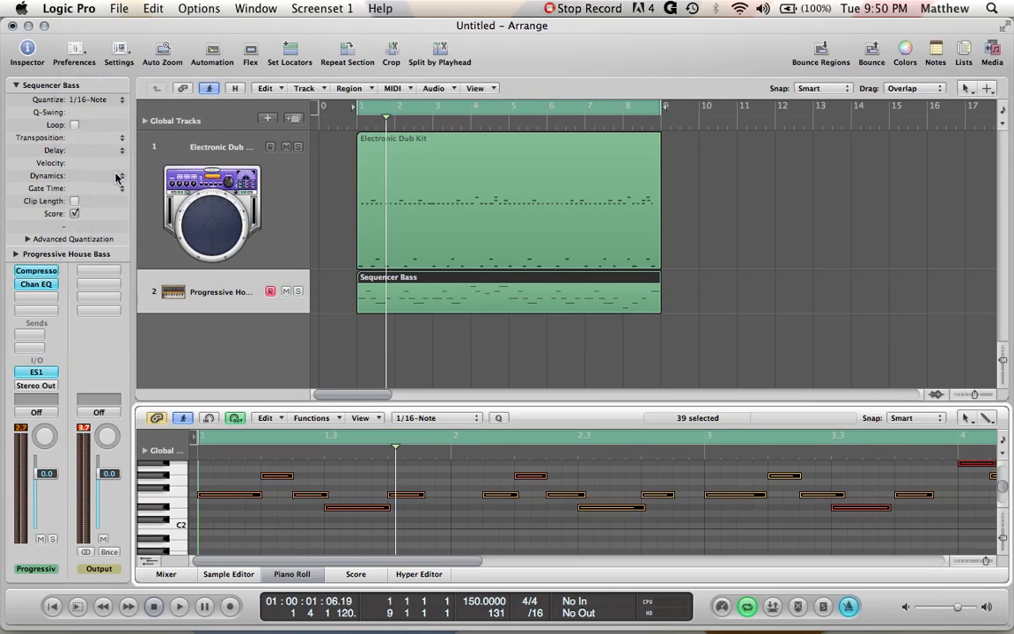
pyautogui.click(477, 486)
pyautogui.press('space')
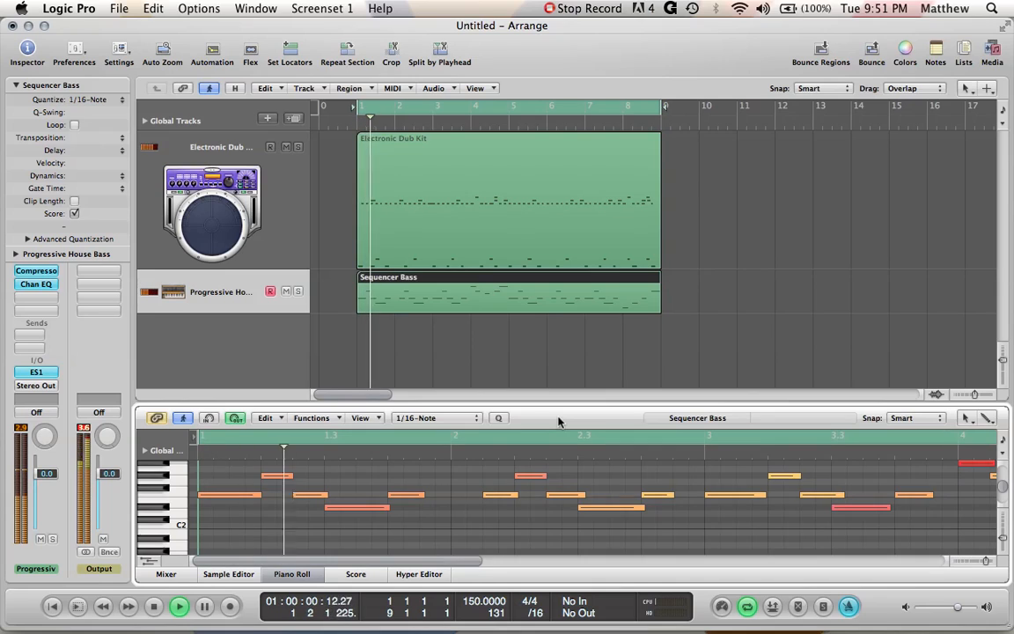
pyautogui.press('space')
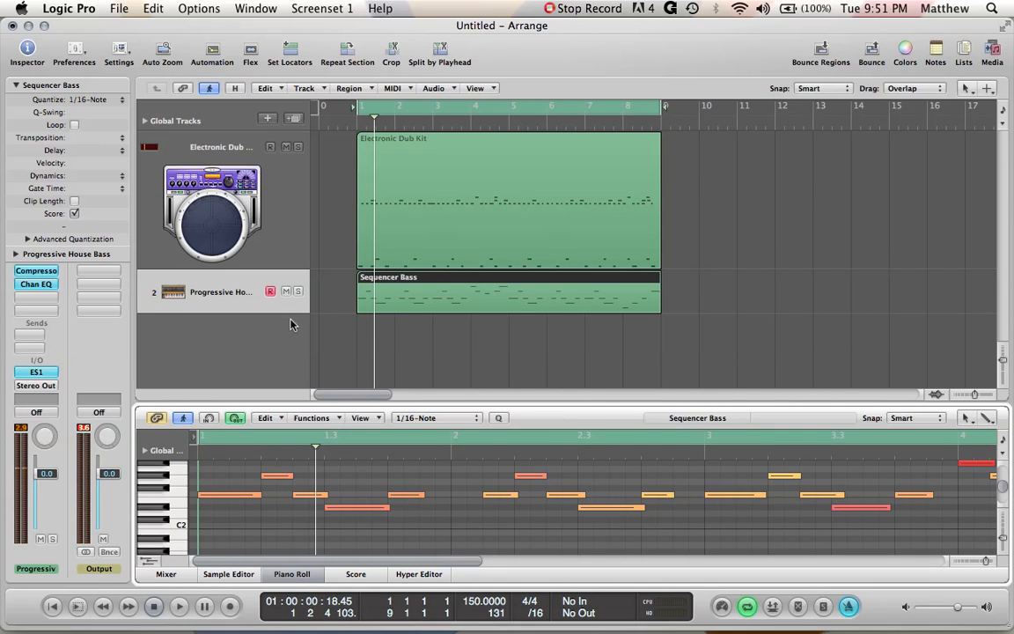
# Step: Add a software instrument track, load the Digital Brass preset from the Synth Brass category of Synthesizers, and close the media area
pyautogui.click(267, 119)
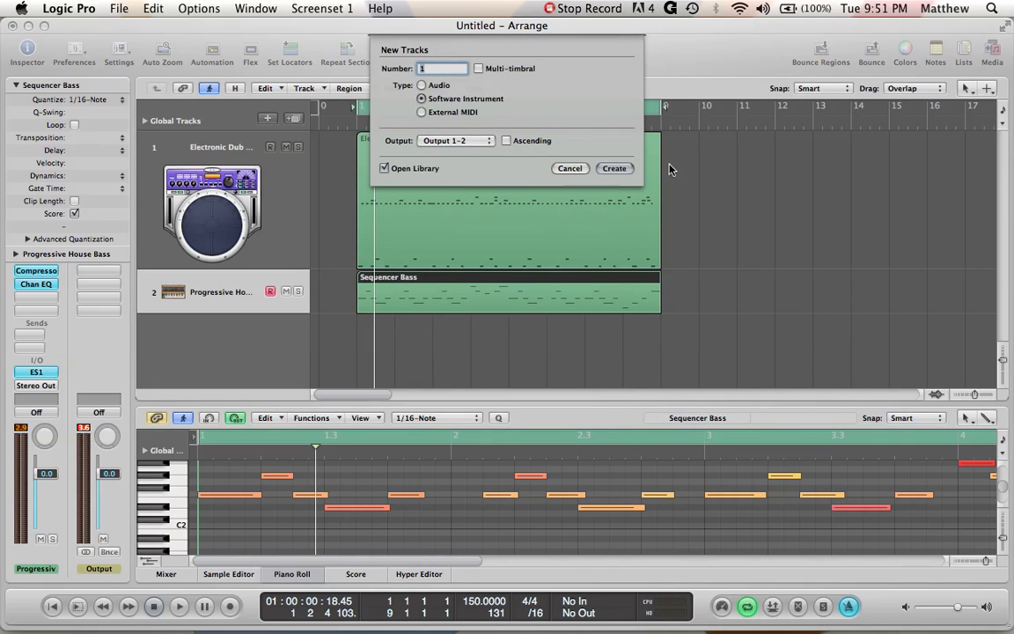
pyautogui.click(614, 168)
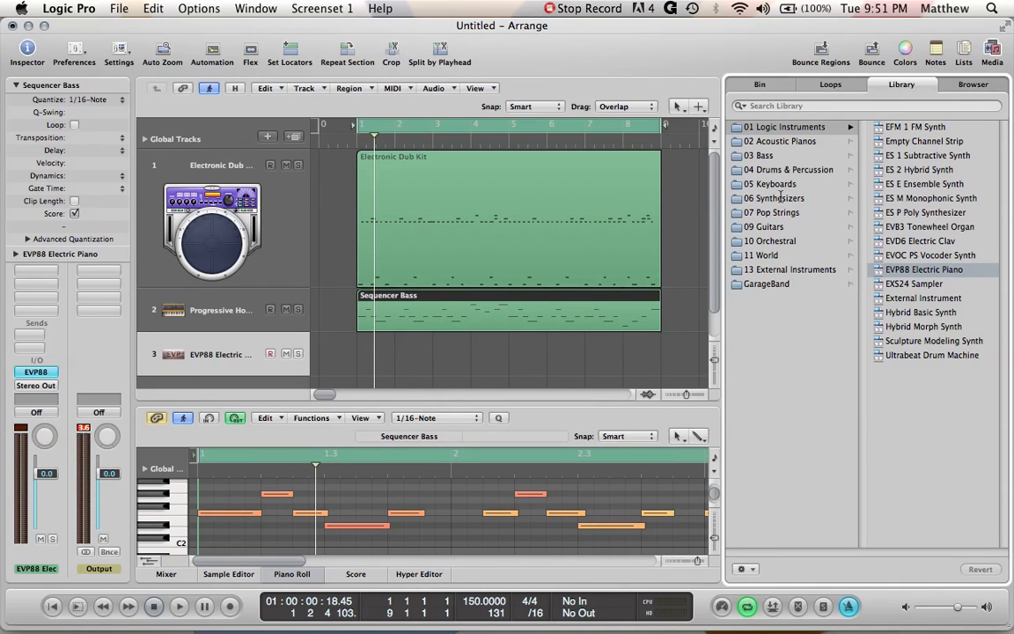
pyautogui.click(775, 199)
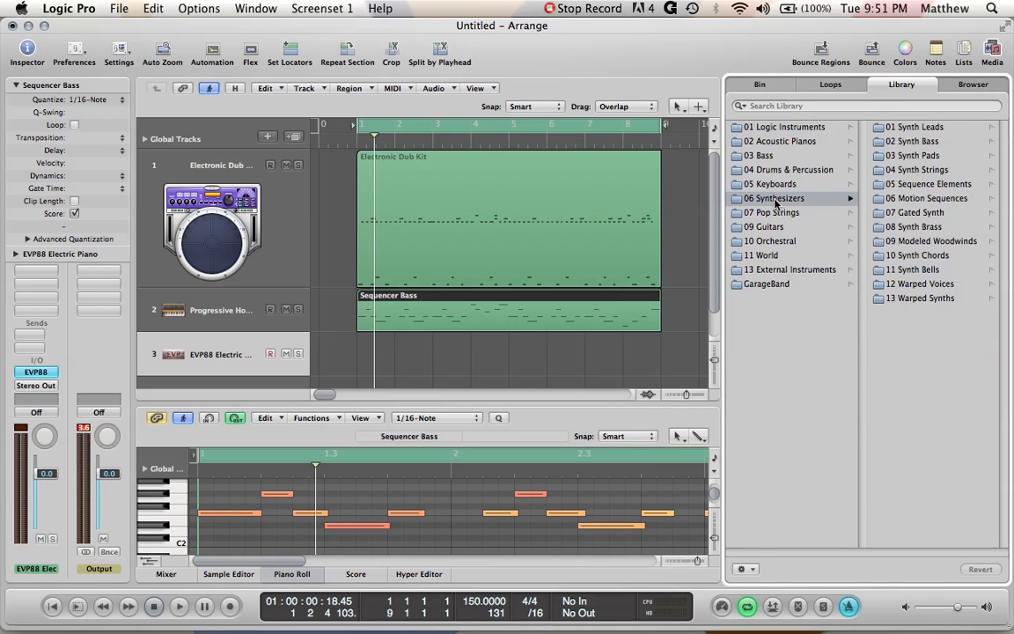
pyautogui.click(920, 227)
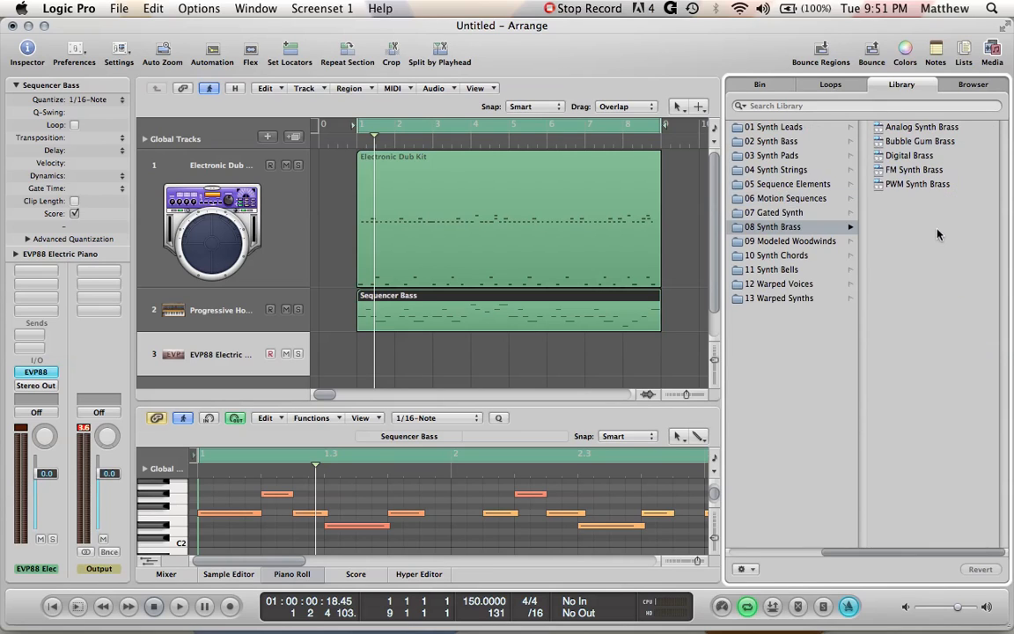
pyautogui.click(913, 155)
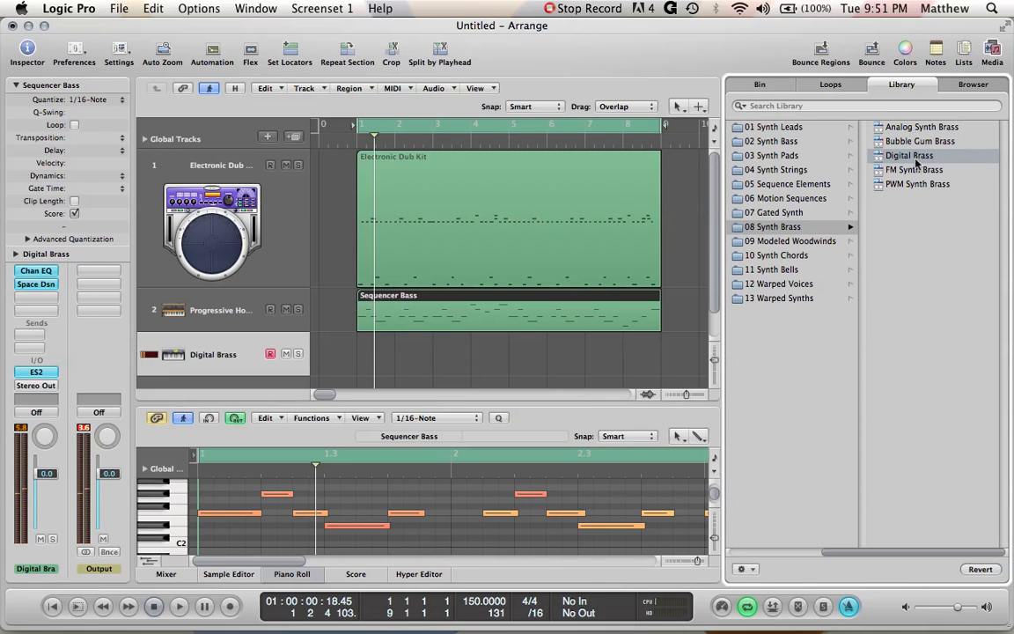
pyautogui.click(994, 51)
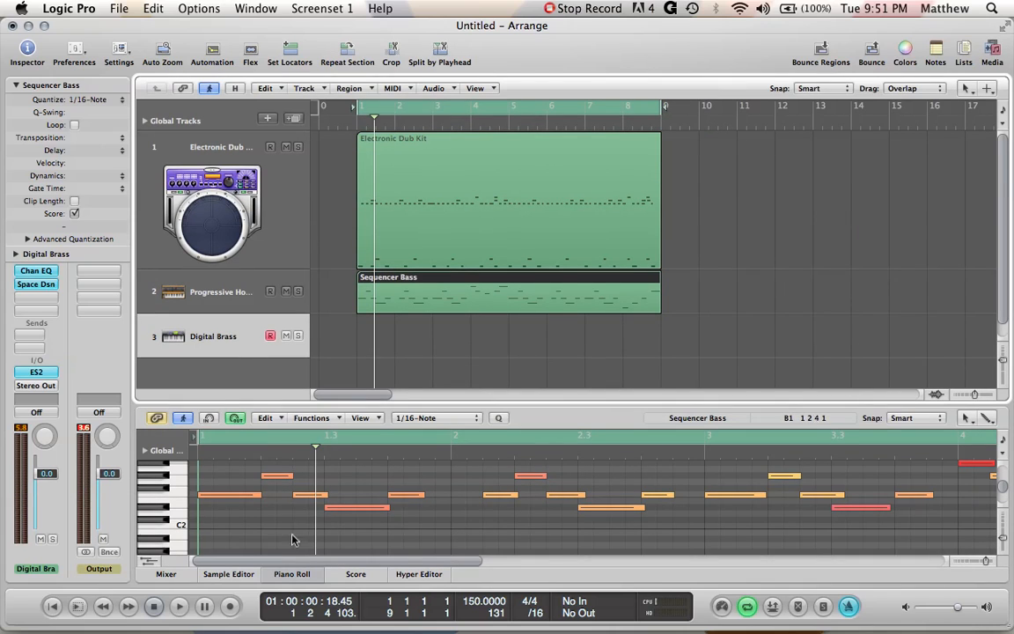
# Step: Record an eight-bar chord part on the Digital Brass track and quantize all of its notes to 1/16-Note
pyautogui.click(292, 574)
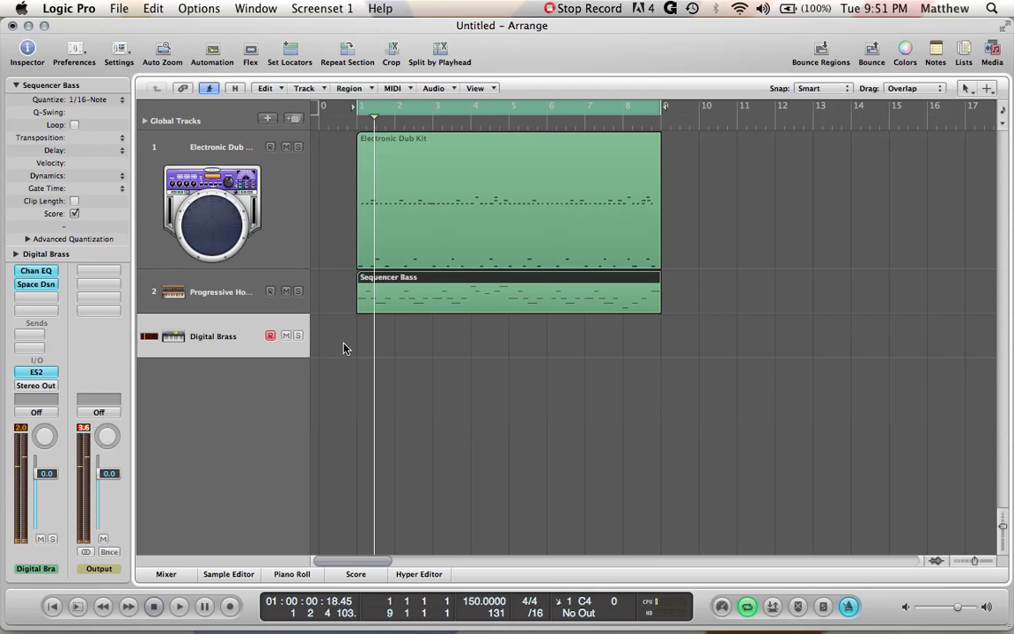
pyautogui.press('r')
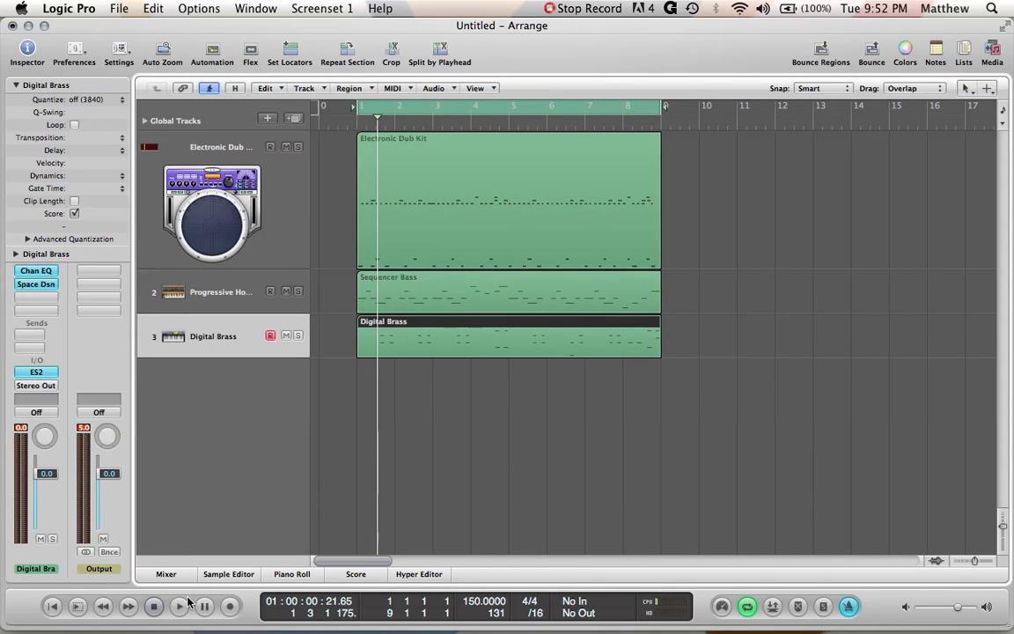
pyautogui.click(279, 577)
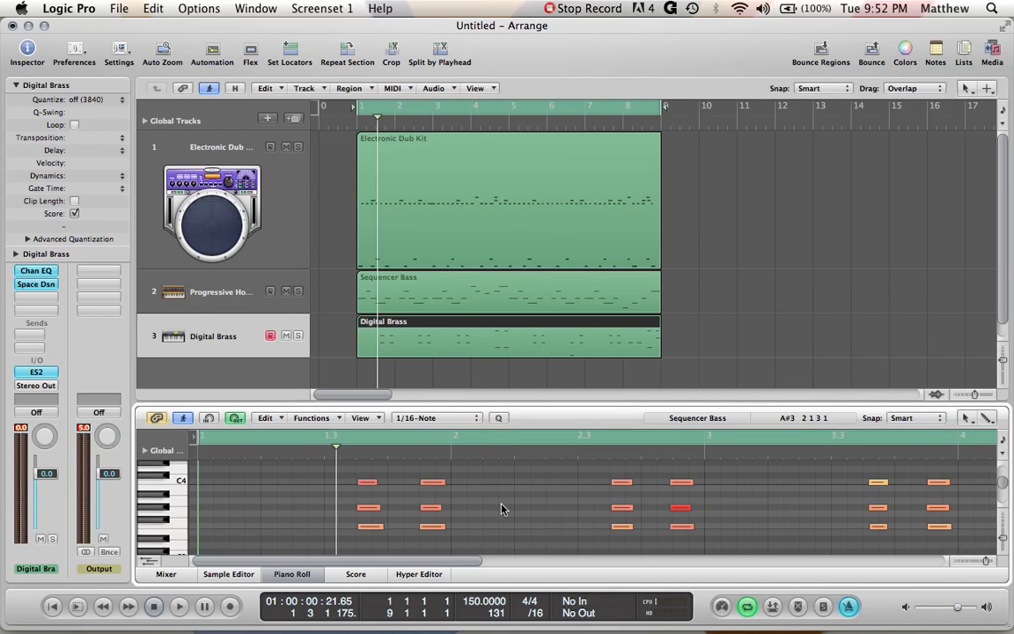
pyautogui.press('super+a')
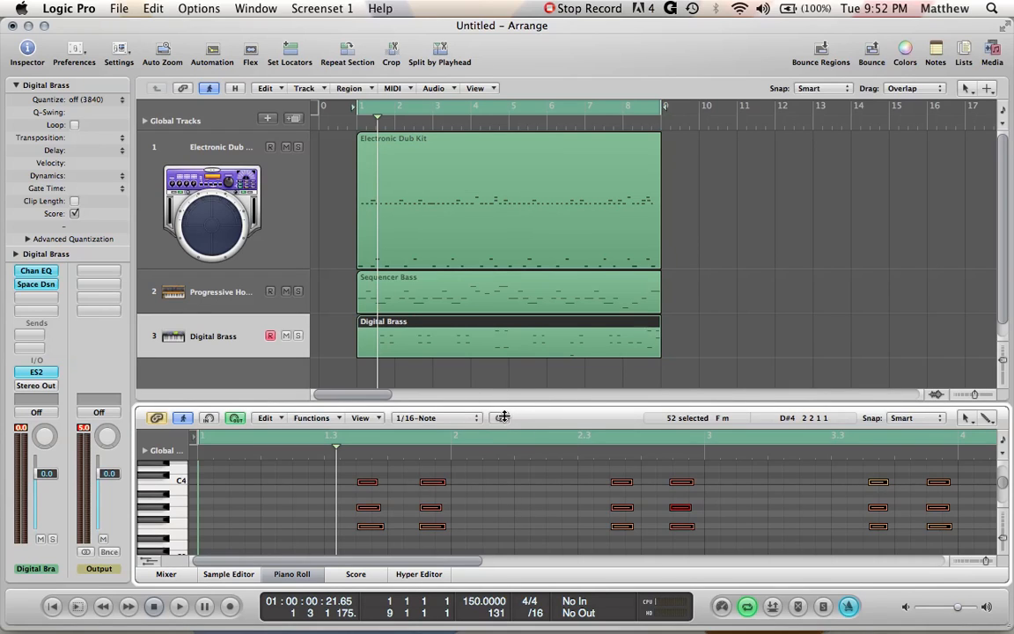
pyautogui.click(500, 417)
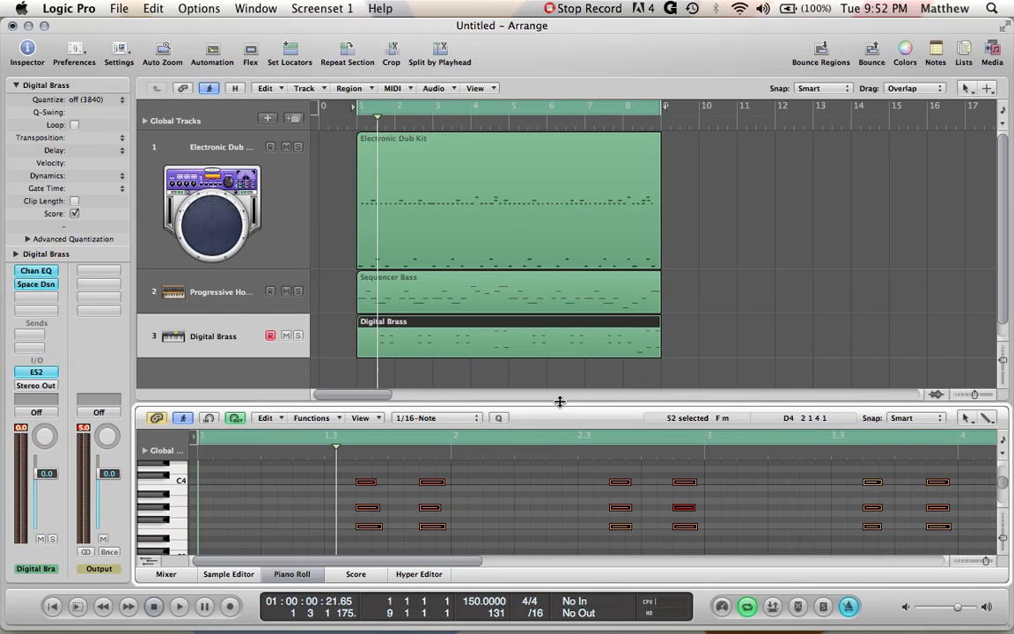
# Step: Play back the brass part in an enlarged Piano Roll and move the first C#3 note in bar 8 a sixteenth earlier to 8 1 3 1
pyautogui.moveTo(559, 401); pyautogui.dragTo(564, 253)
pyautogui.press('space')
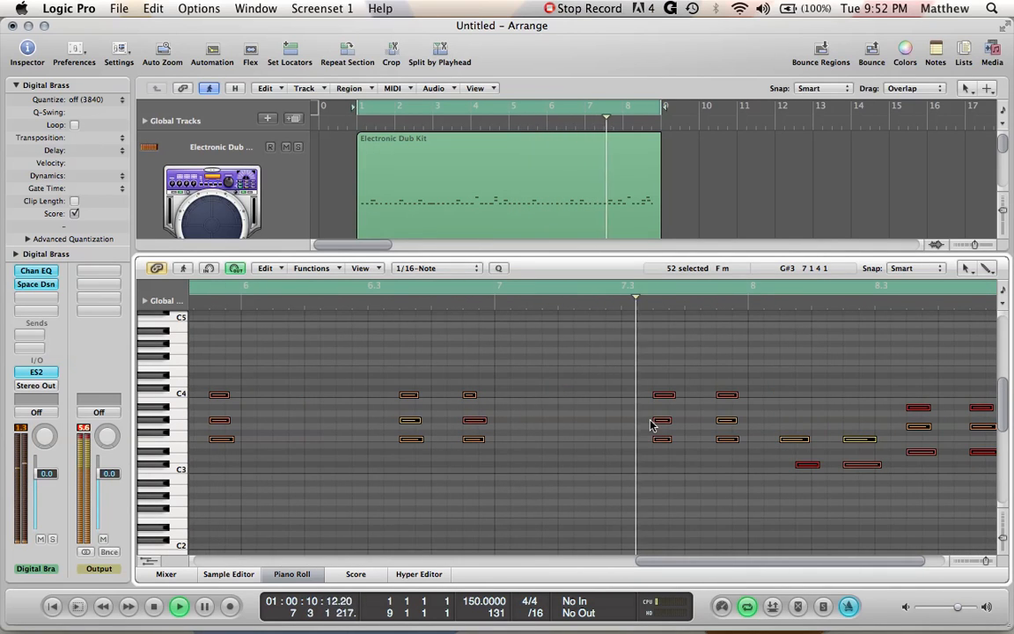
pyautogui.press('space')
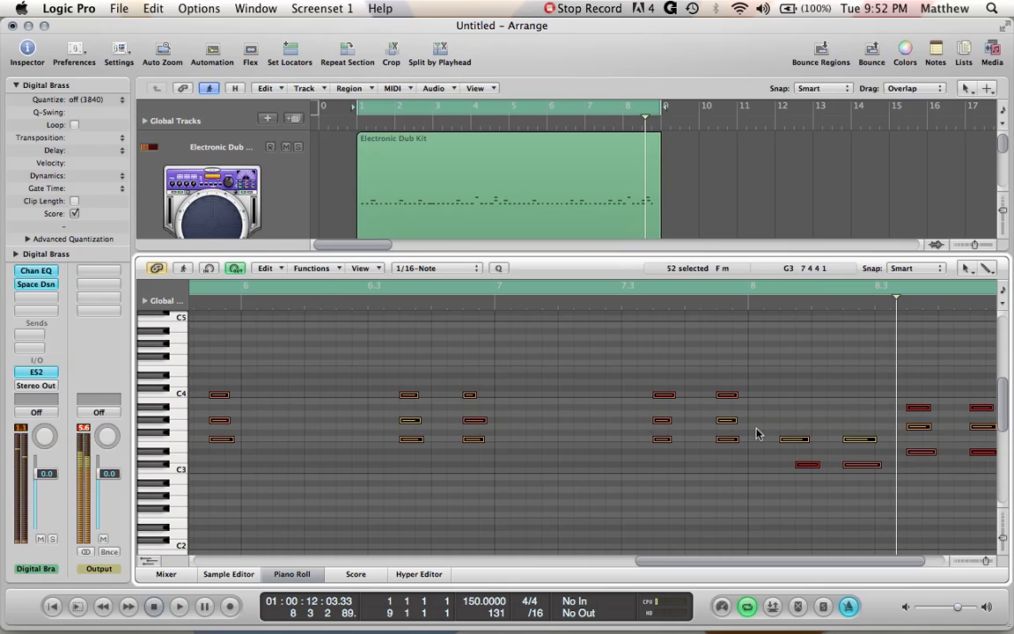
pyautogui.hscroll(3, 758, 433)
pyautogui.click(734, 473)
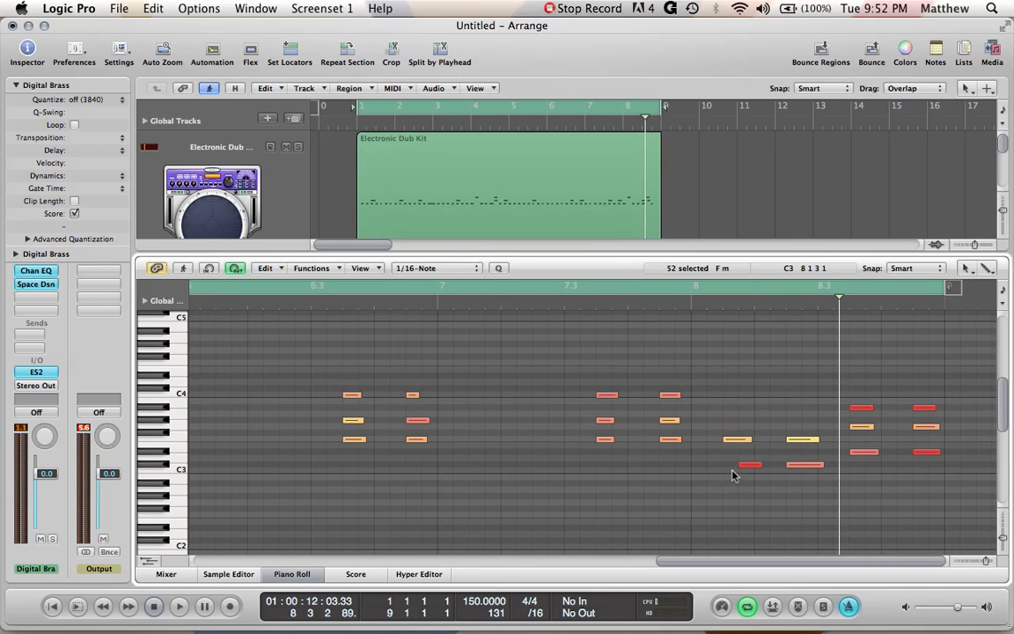
pyautogui.moveTo(750, 464); pyautogui.dragTo(734, 465)
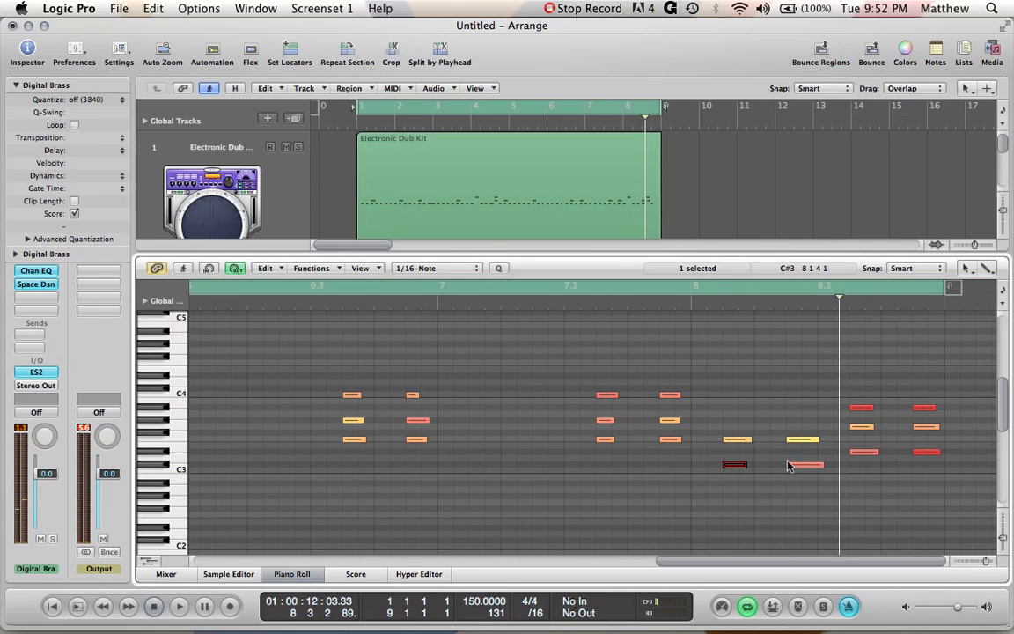
# Step: Add G#3 notes at 8 1 3 1 and 8 2 3 1 to complete the two chords in bar 8 of the brass region
pyautogui.click(731, 424)
pyautogui.moveTo(181, 420); pyautogui.dragTo(183, 425)
pyautogui.click(183, 425)
pyautogui.click(163, 421)
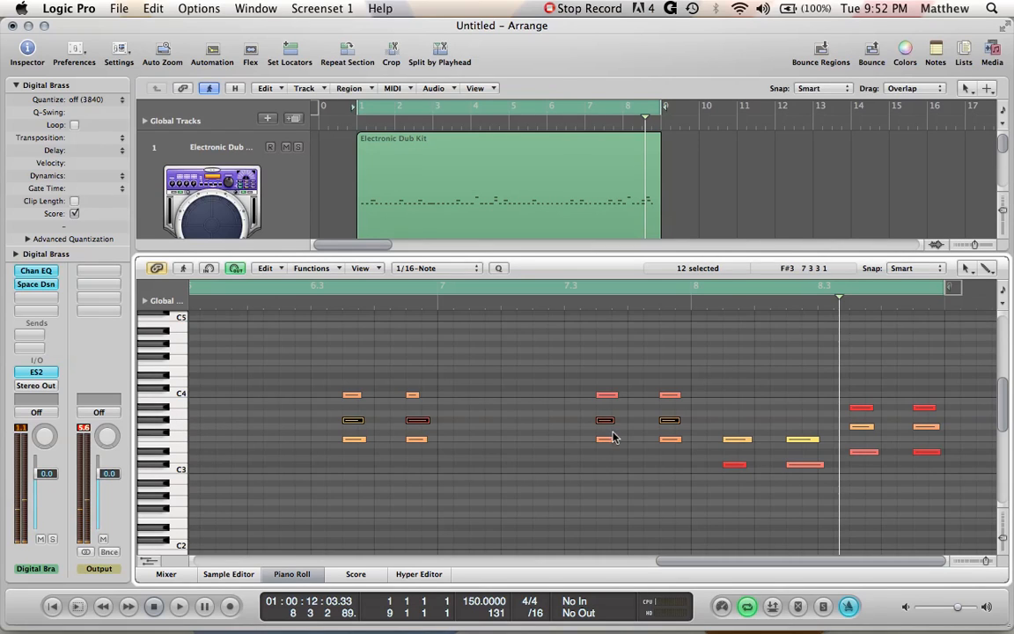
pyautogui.click(729, 422)
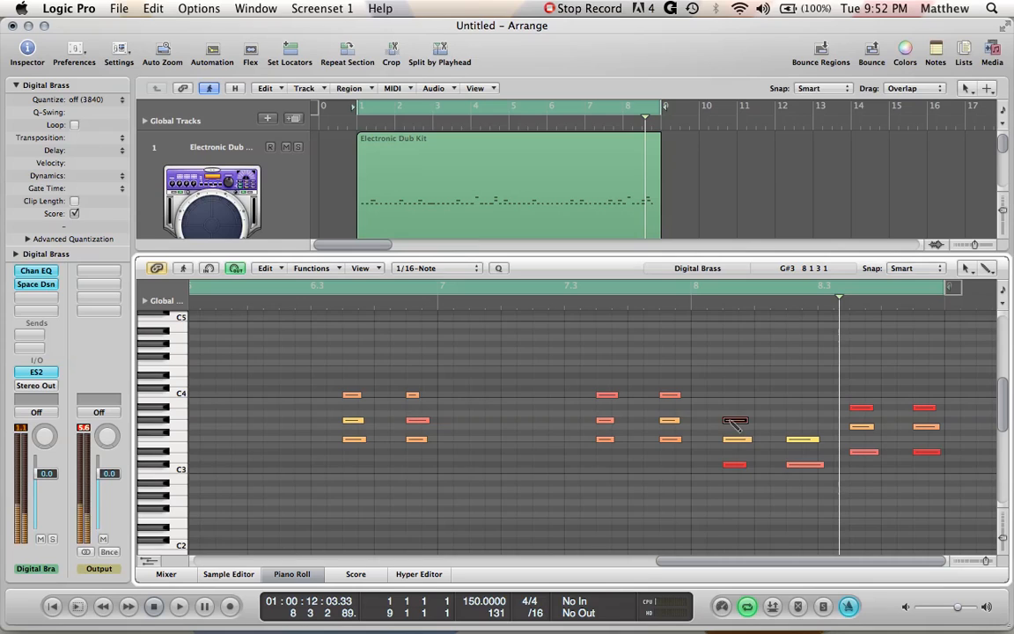
pyautogui.click(798, 422)
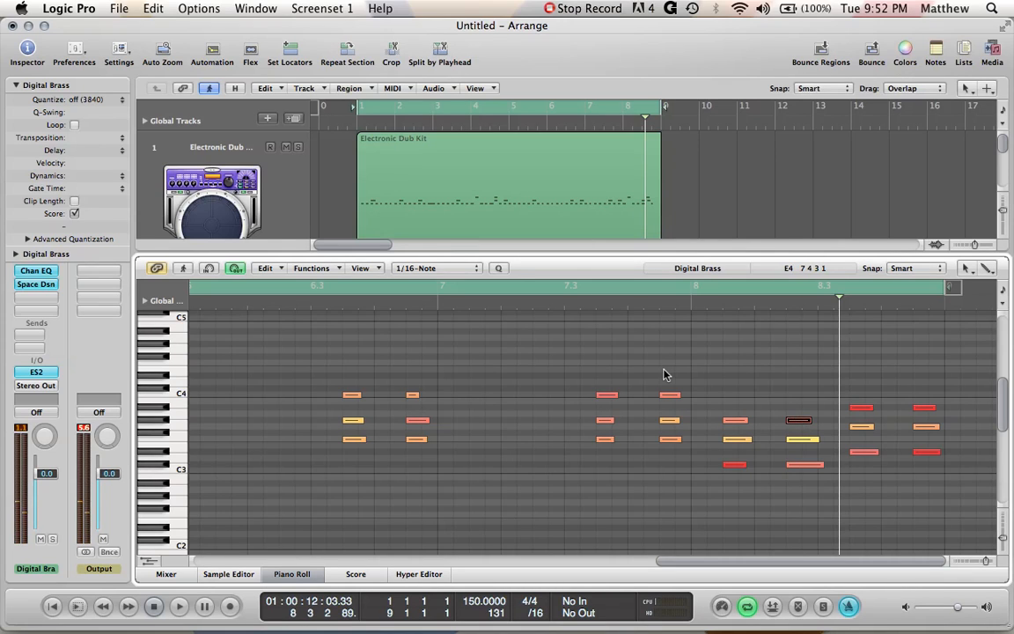
# Step: Play back the corrected brass part from the end of bar 6 and shrink the Piano Roll so all three tracks show
pyautogui.click(442, 329)
pyautogui.click(423, 299)
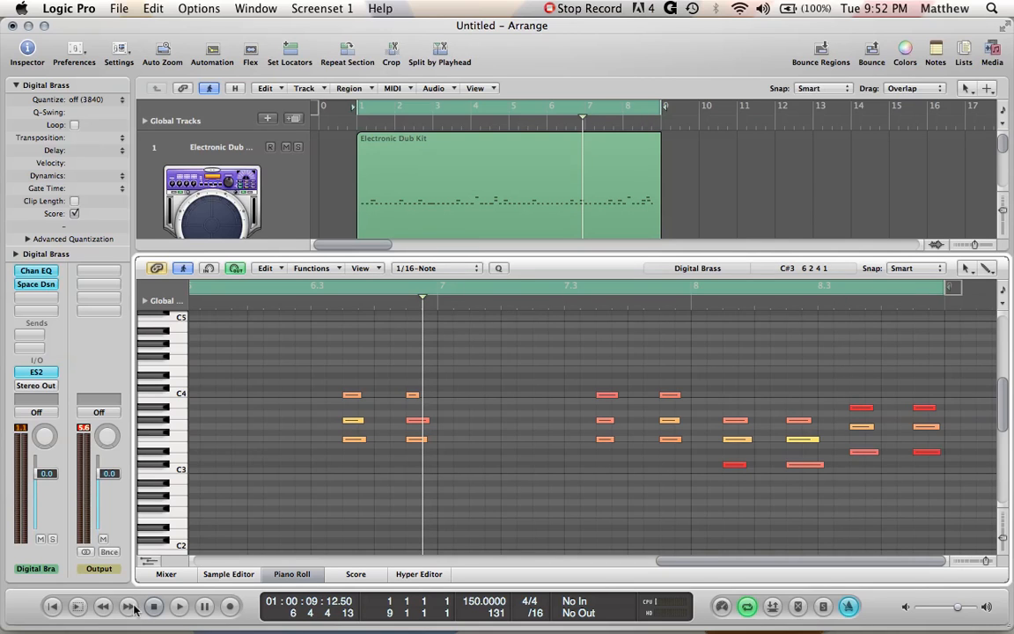
pyautogui.press('space')
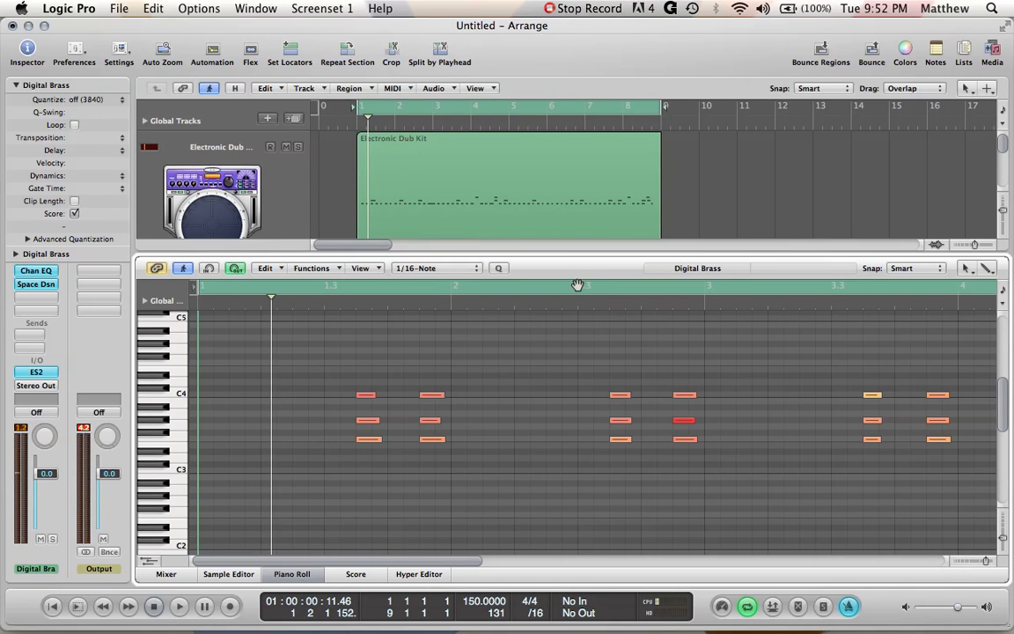
pyautogui.moveTo(566, 255); pyautogui.dragTo(566, 420)
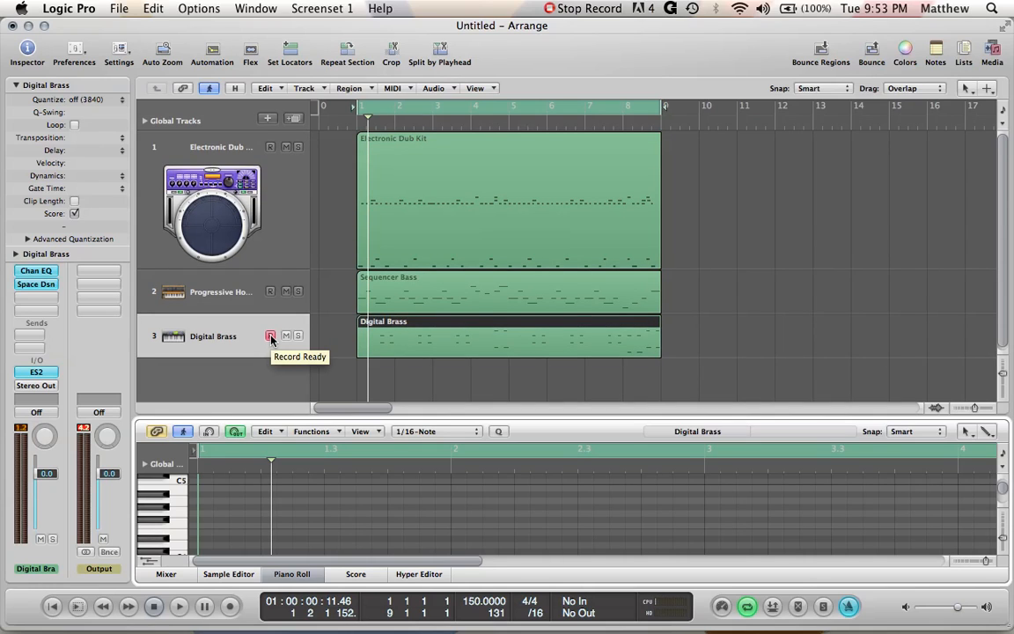
# Step: Set up one new audio track with Mono format and Input 1 as its source
pyautogui.click(269, 119)
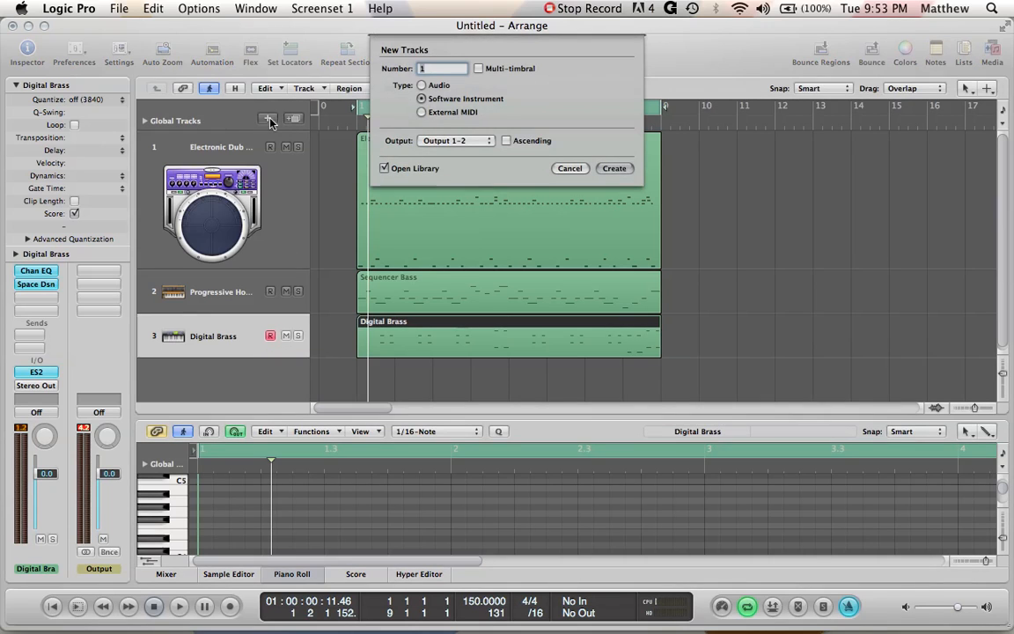
pyautogui.click(422, 84)
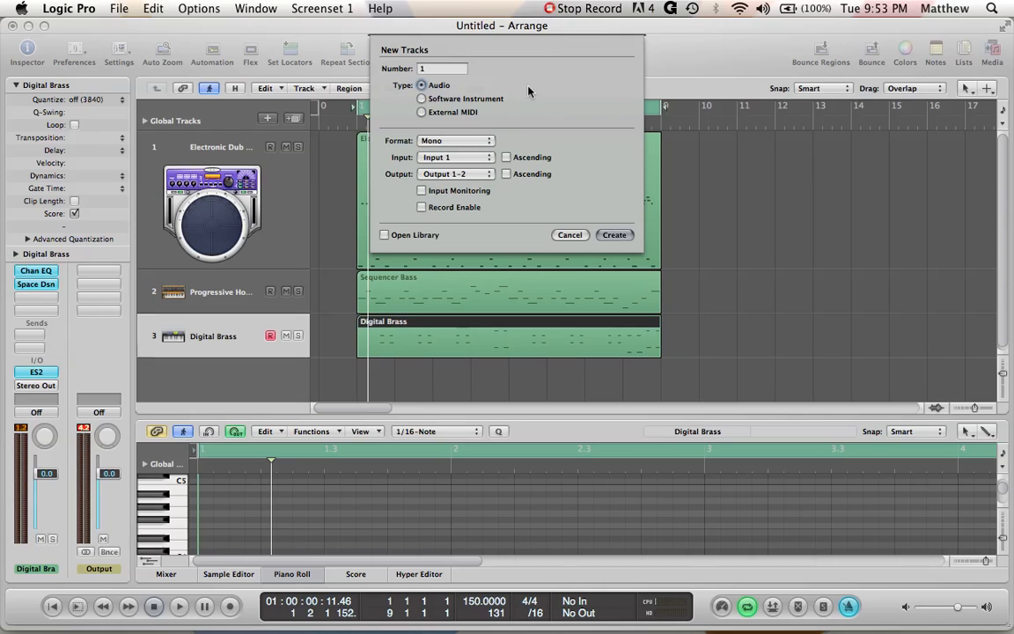
pyautogui.click(449, 141)
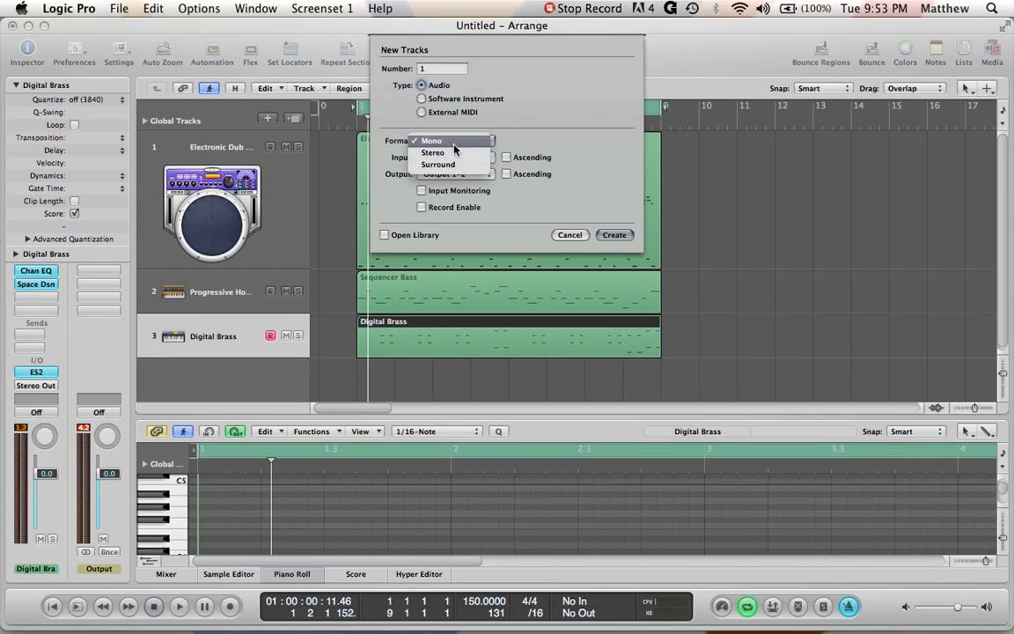
pyautogui.click(454, 142)
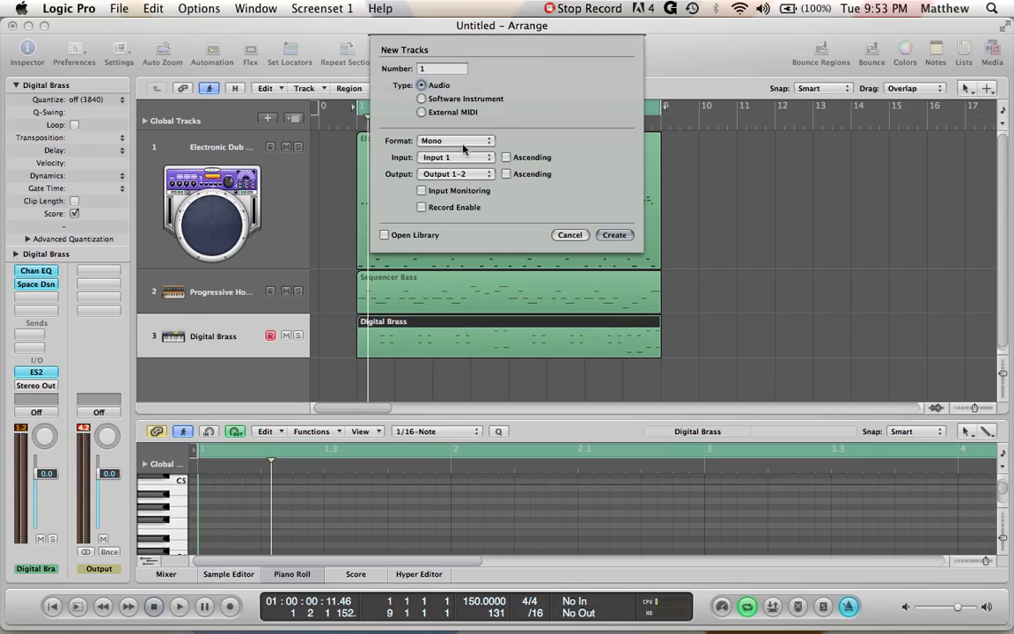
pyautogui.click(466, 158)
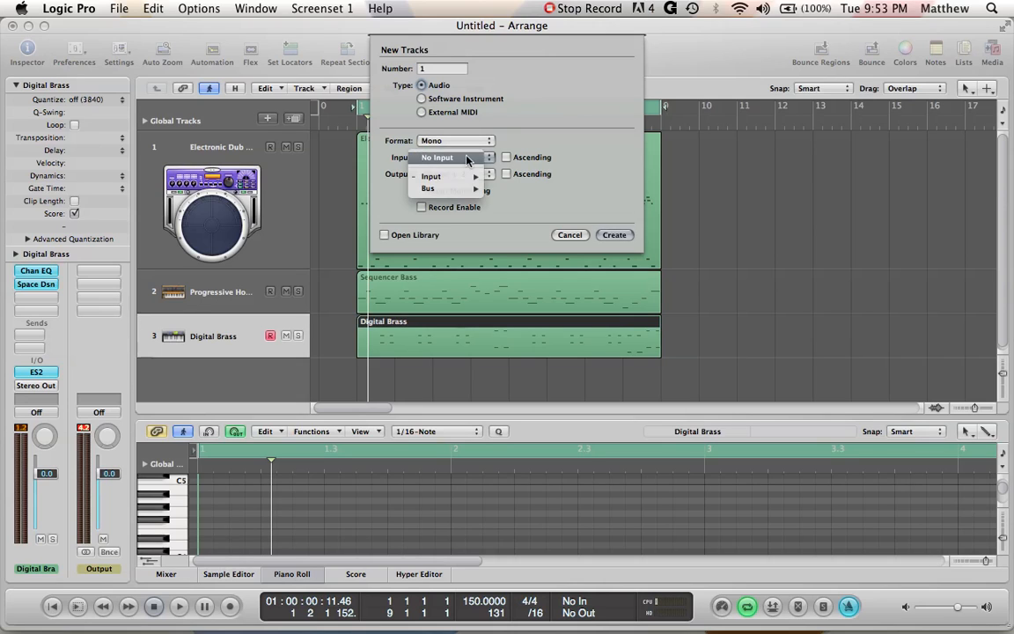
pyautogui.moveTo(465, 176)
pyautogui.click(528, 177)
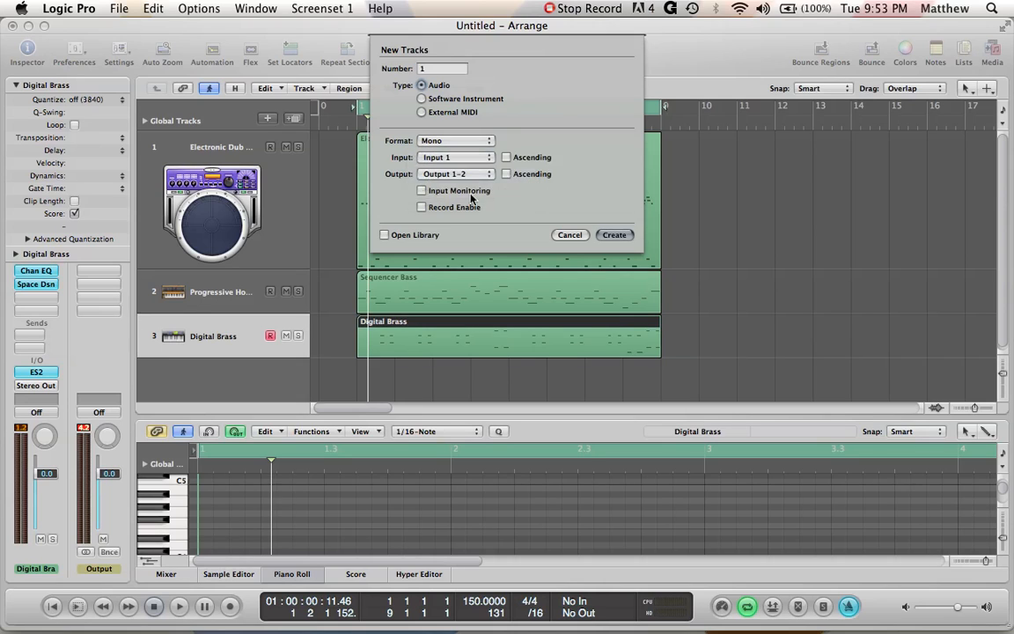
# Step: Route the new audio track to the Stereo Output (Output 1-2), turn on Record Enable, and create it
pyautogui.click(477, 174)
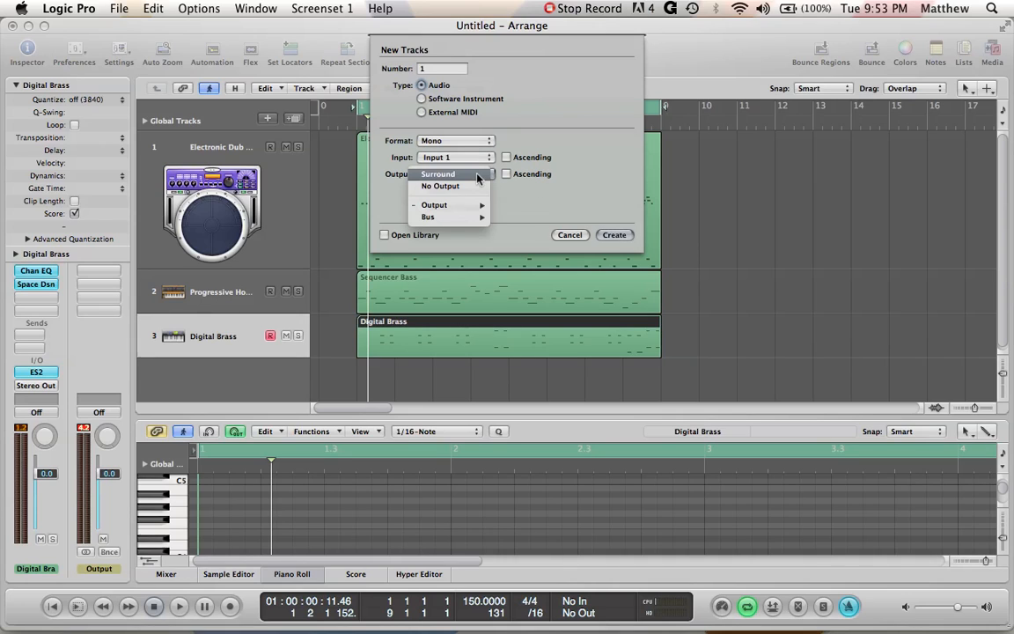
pyautogui.click(476, 178)
pyautogui.click(476, 175)
pyautogui.moveTo(458, 205)
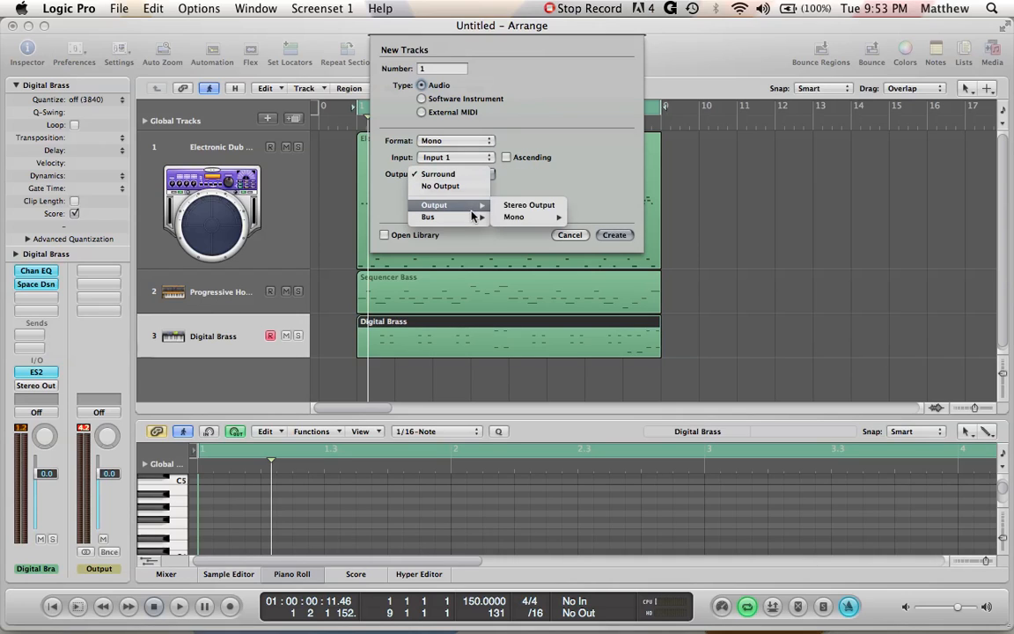
pyautogui.click(529, 205)
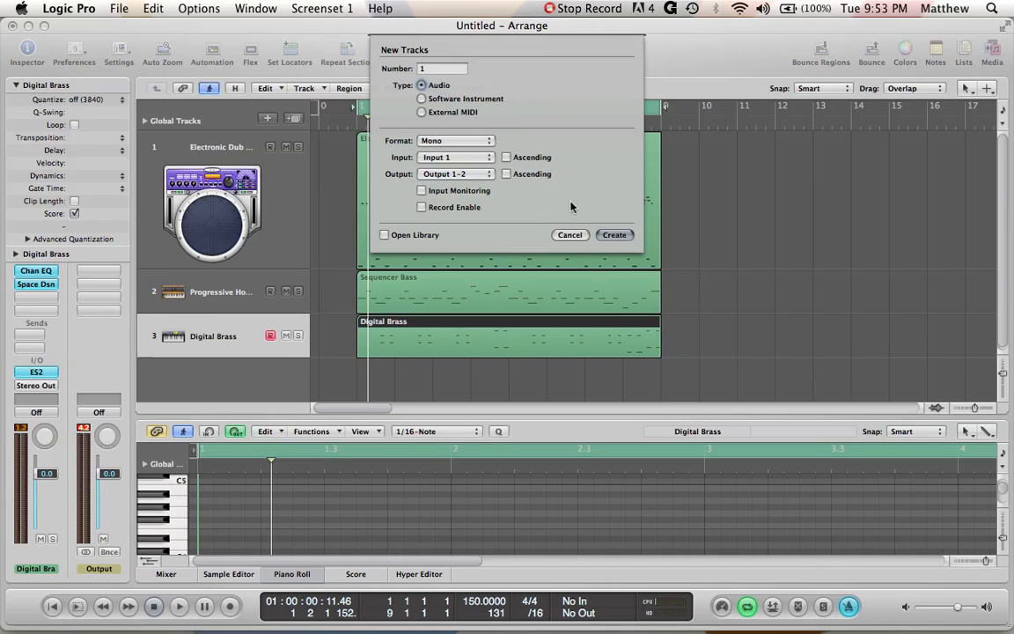
pyautogui.click(421, 207)
pyautogui.click(621, 233)
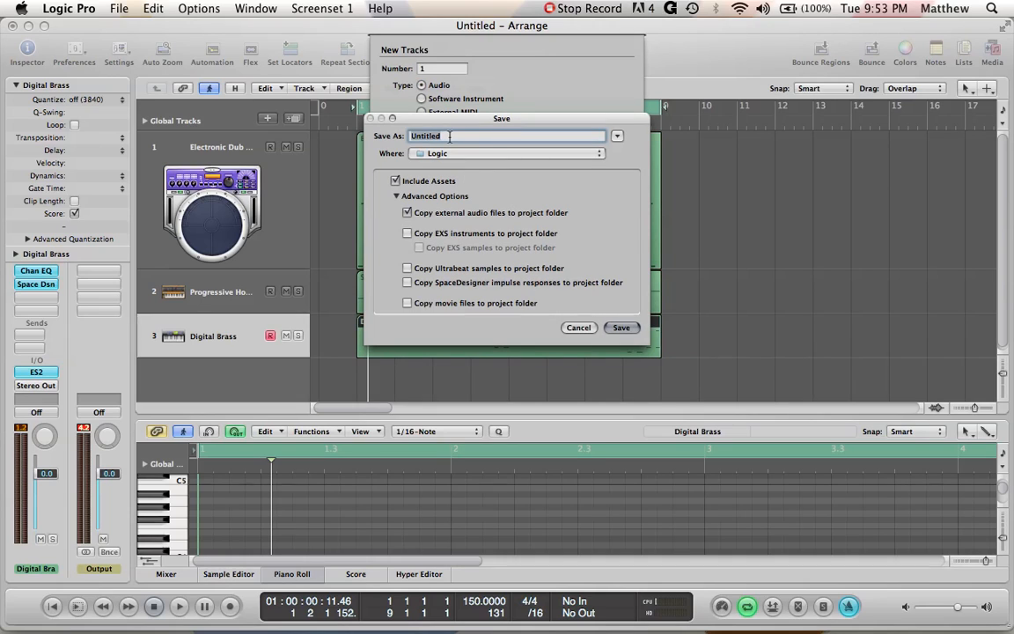
# Step: Save the project in the Logic folder under the singer's first name followed by "Vox"
pyautogui.write('Matt Vox')
pyautogui.press('Return')
pyautogui.press('Return')
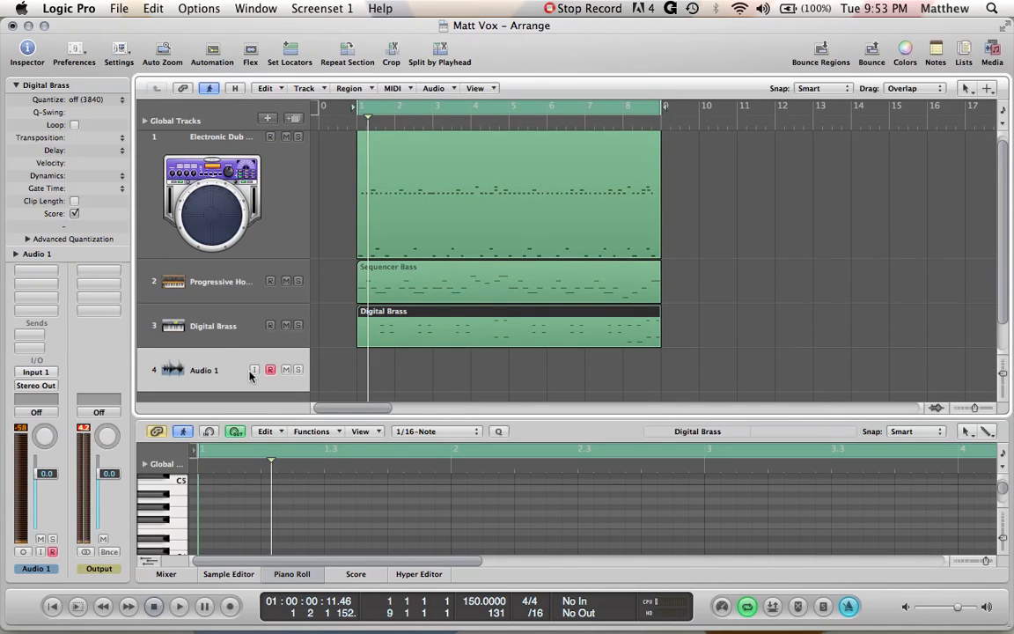
# Step: Record an eight-bar vocal take on the Audio 1 track along with the drums, bass and brass
pyautogui.scroll(-2, 249, 376)
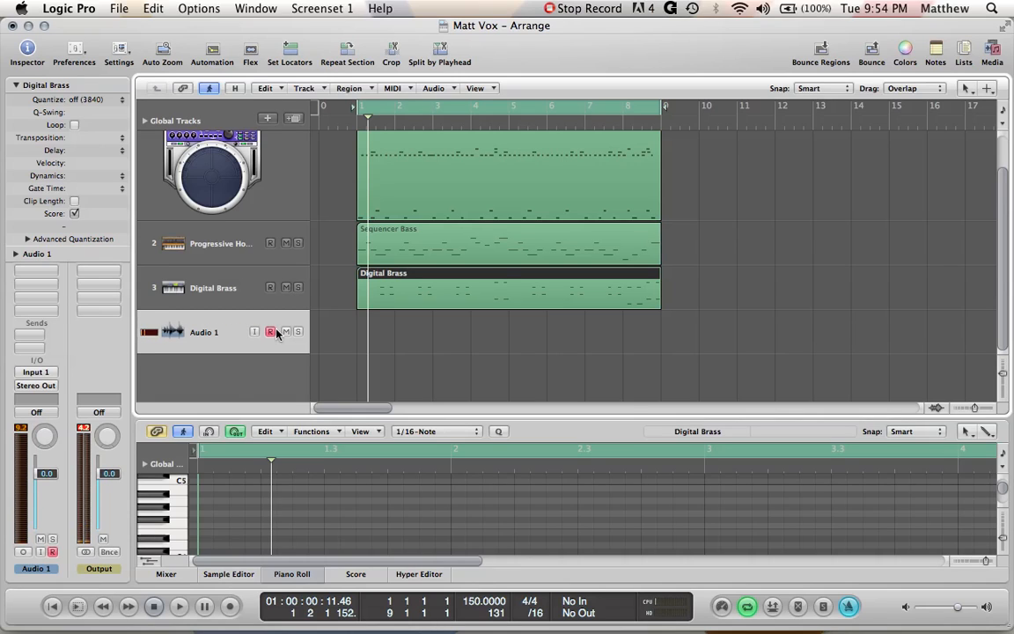
pyautogui.click(230, 607)
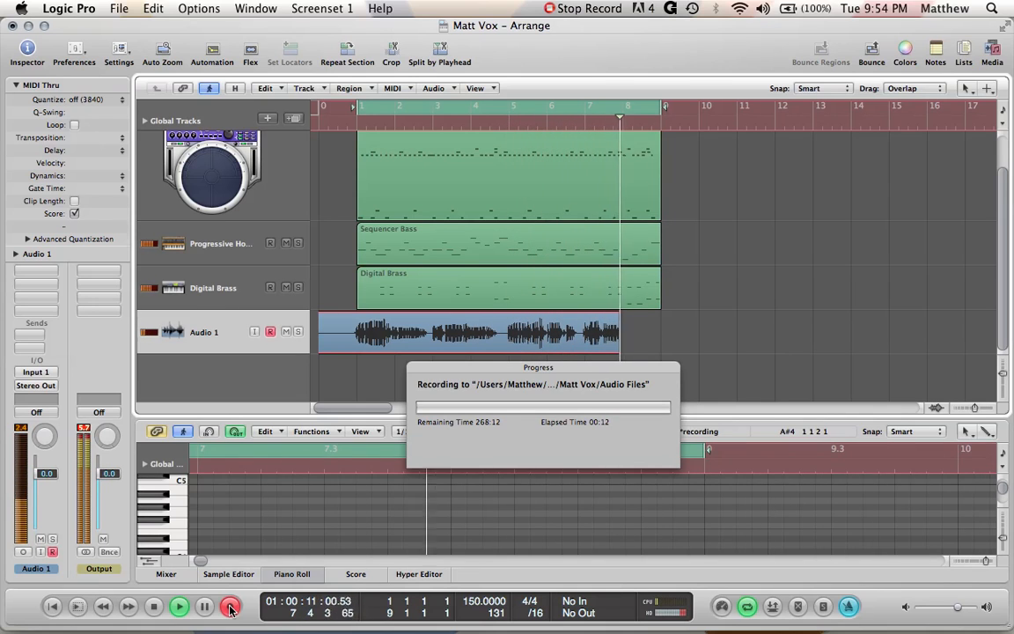
pyautogui.click(230, 608)
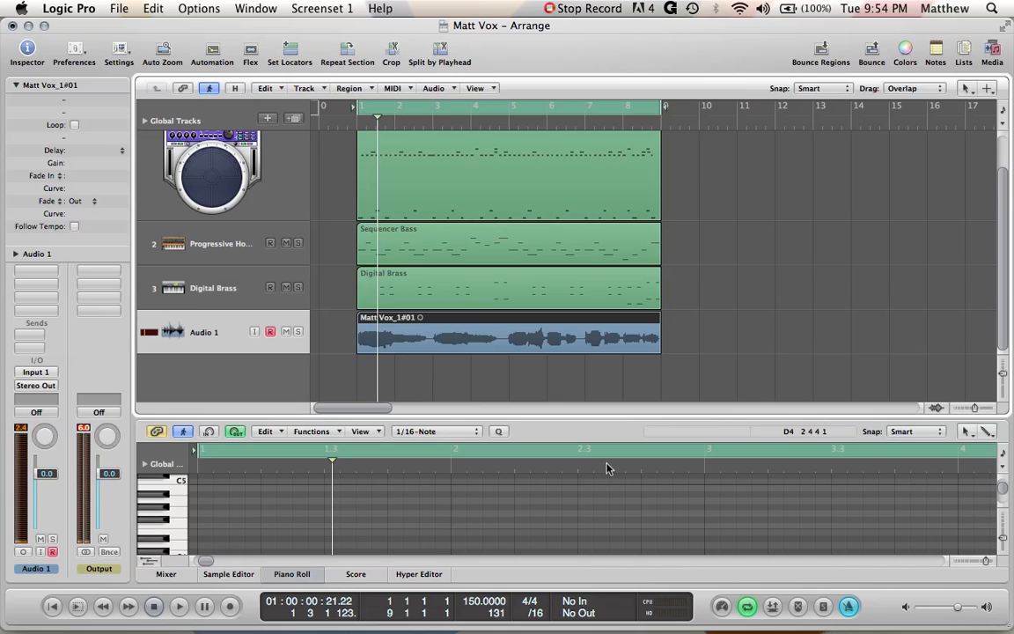
# Step: Disarm recording on the Audio 1 track and play the song back to hear the recorded vocal take
pyautogui.click(271, 332)
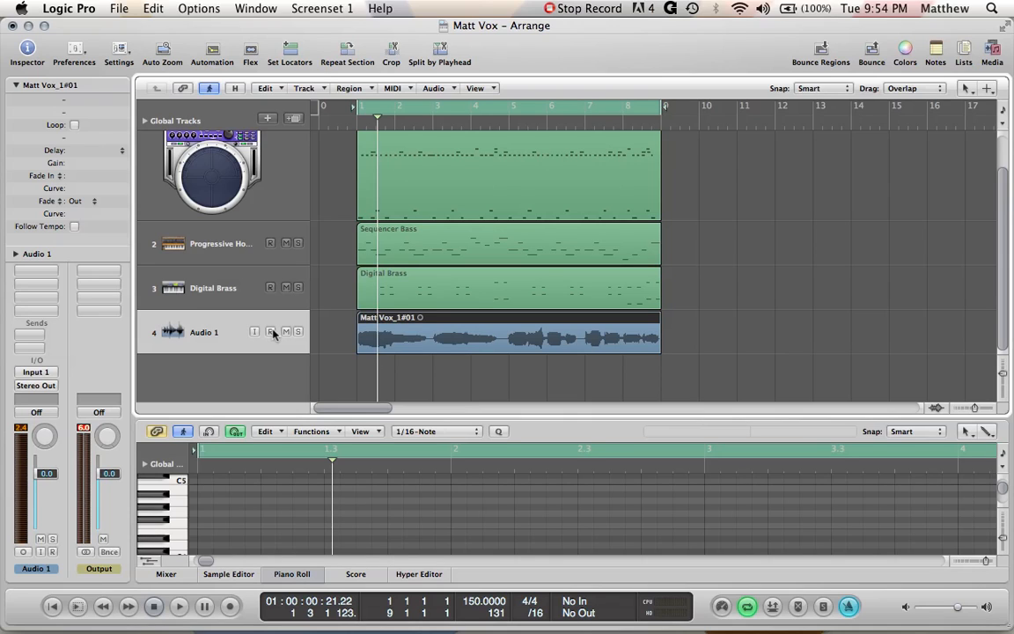
pyautogui.press('space')
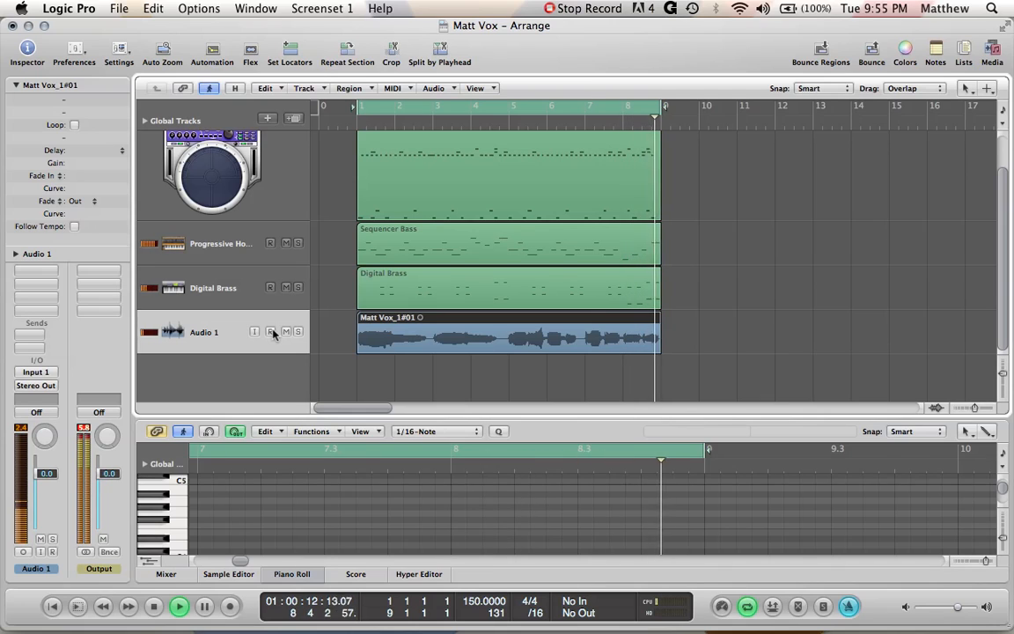
pyautogui.press('space')
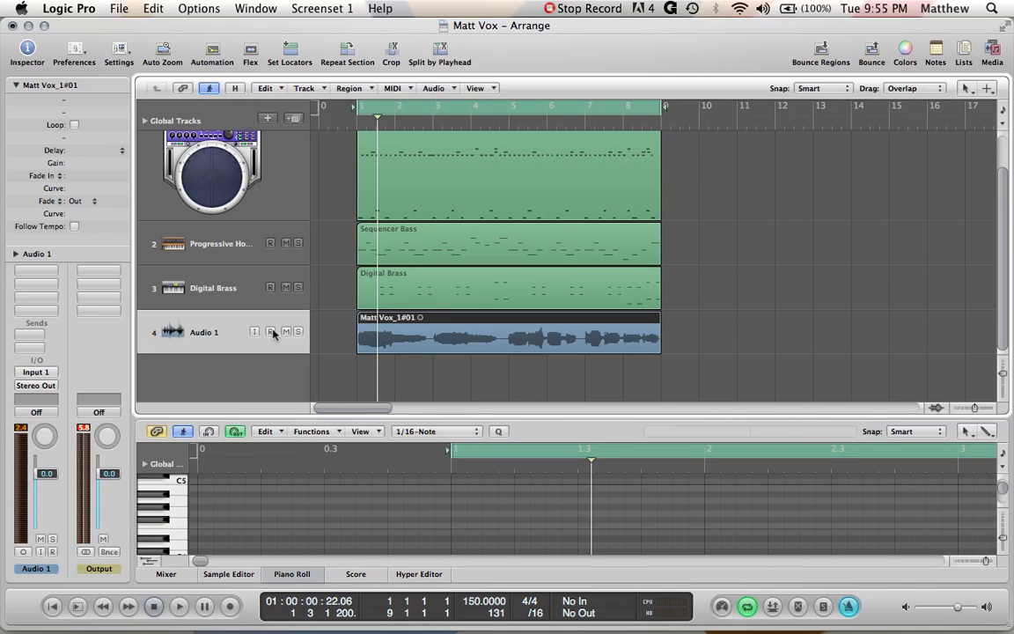
# Step: Select the Progressive House Bass track and play the opening bars to check how loud the song is
pyautogui.scroll(2, 441, 218)
pyautogui.scroll(-2, 441, 217)
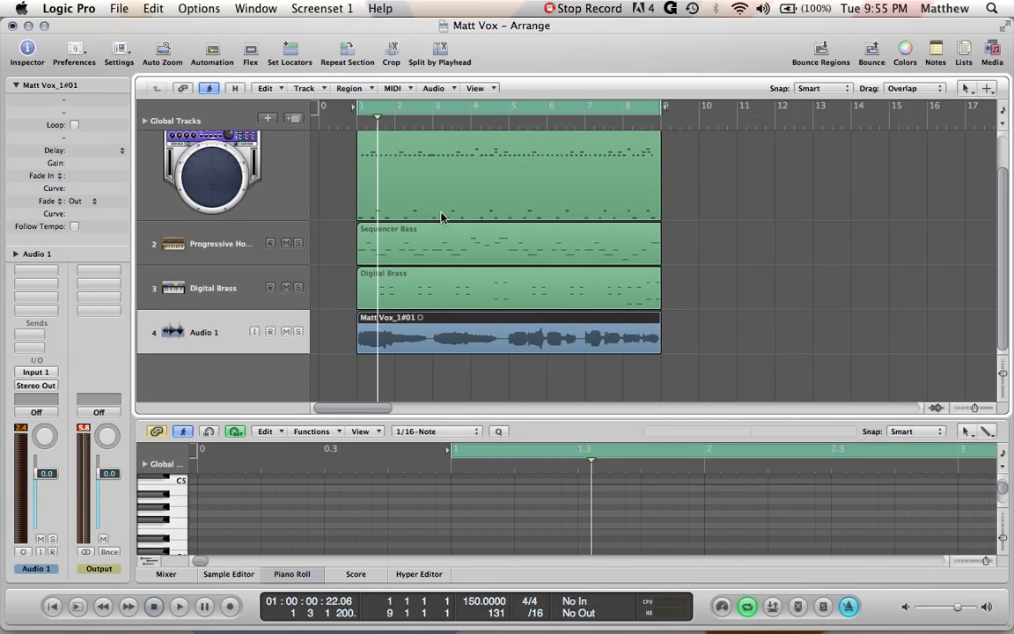
pyautogui.scroll(2, 441, 217)
pyautogui.scroll(-1, 442, 218)
pyautogui.scroll(1, 441, 217)
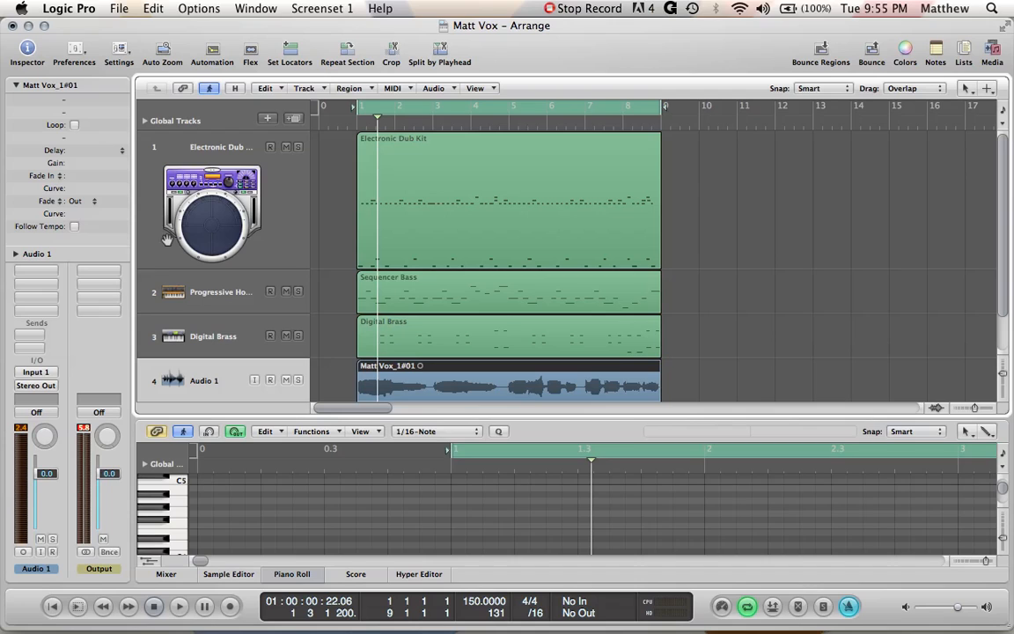
pyautogui.click(139, 274)
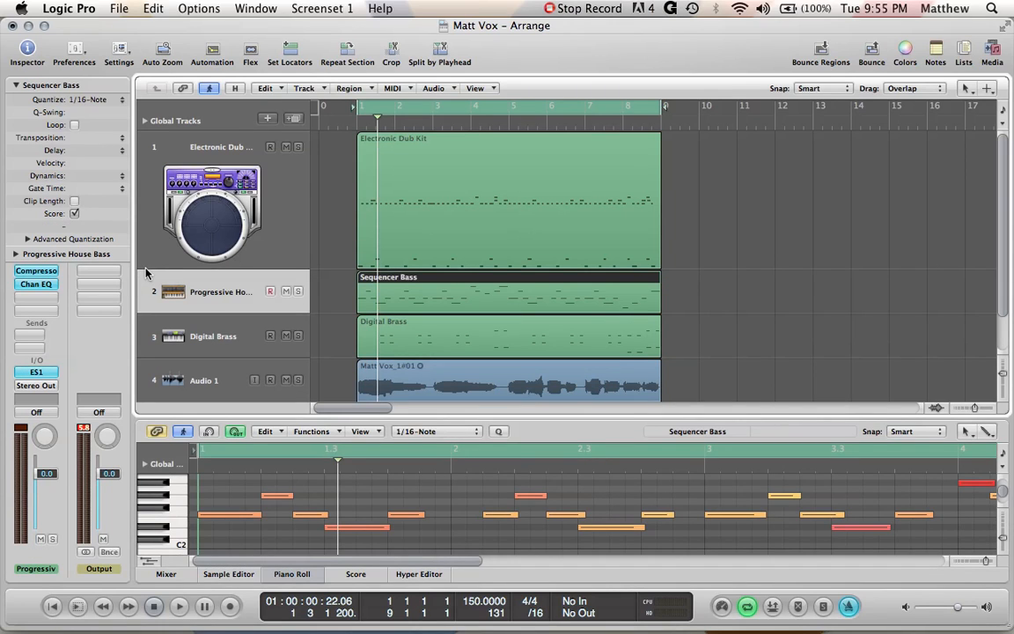
pyautogui.press('space')
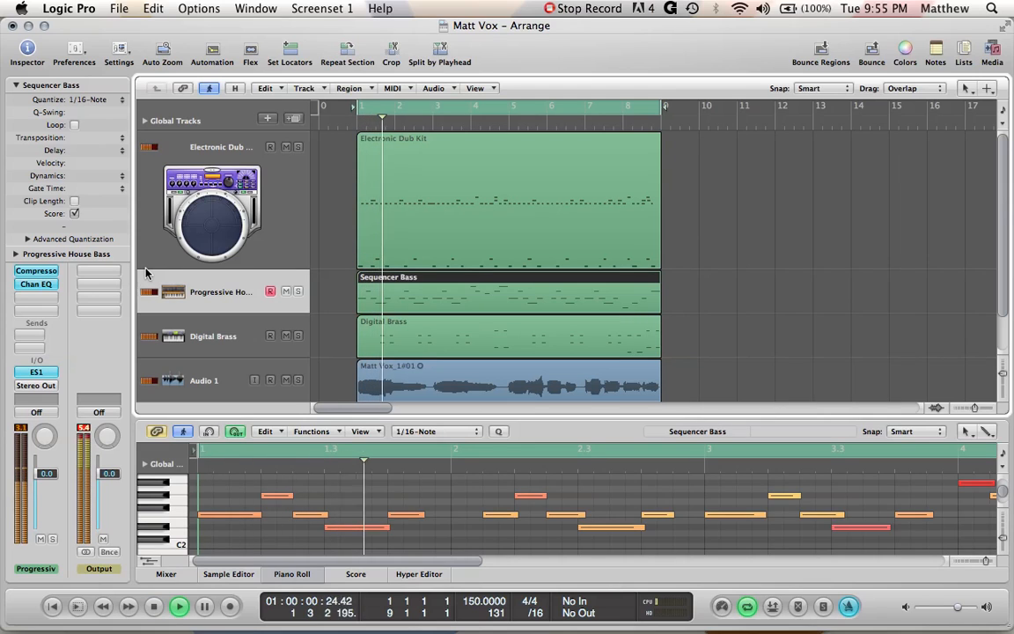
pyautogui.press('space')
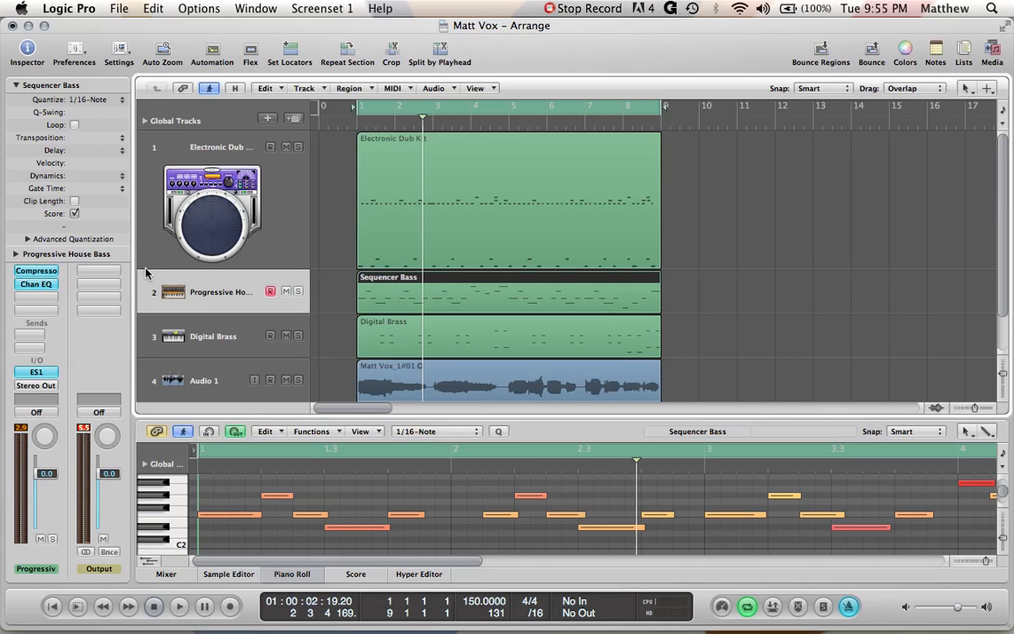
# Step: Examine the channel strips of the Electronic Dub Kit, Progressive House Bass and Digital Brass tracks one after another
pyautogui.click(166, 574)
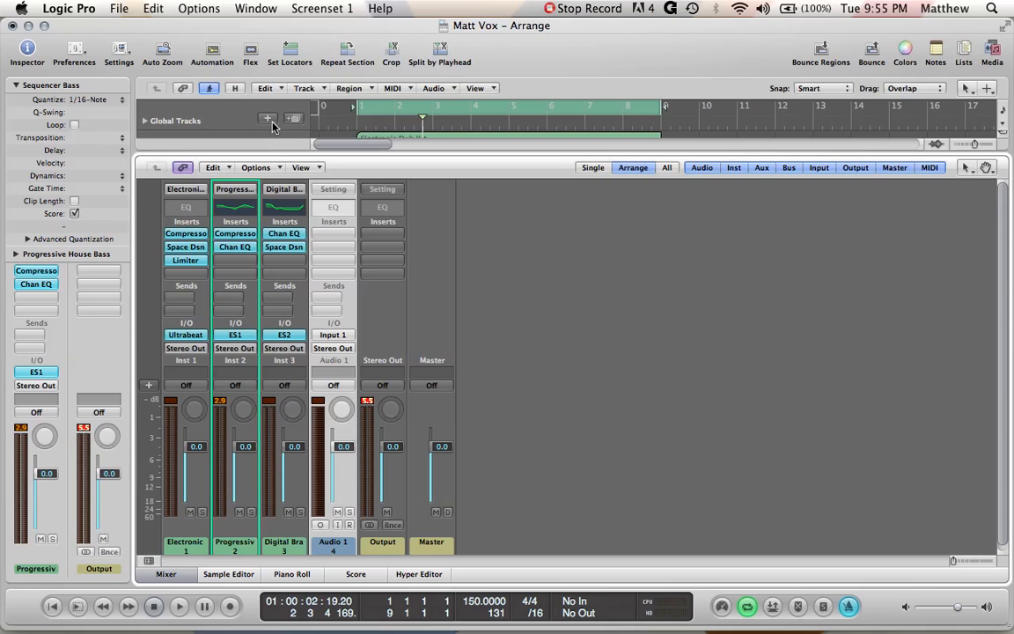
pyautogui.click(167, 574)
pyautogui.click(293, 238)
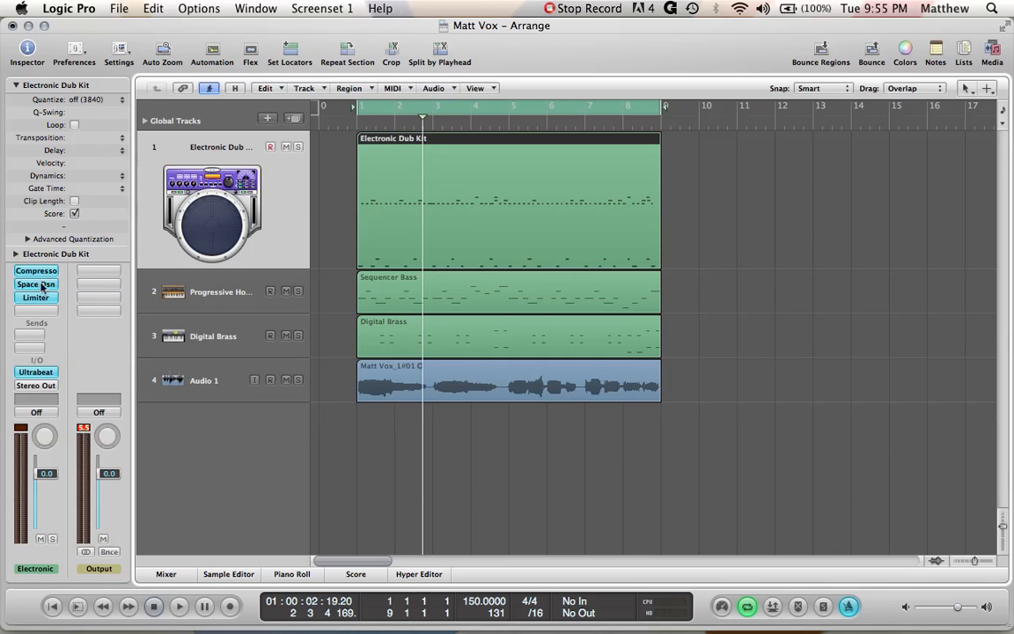
pyautogui.click(220, 282)
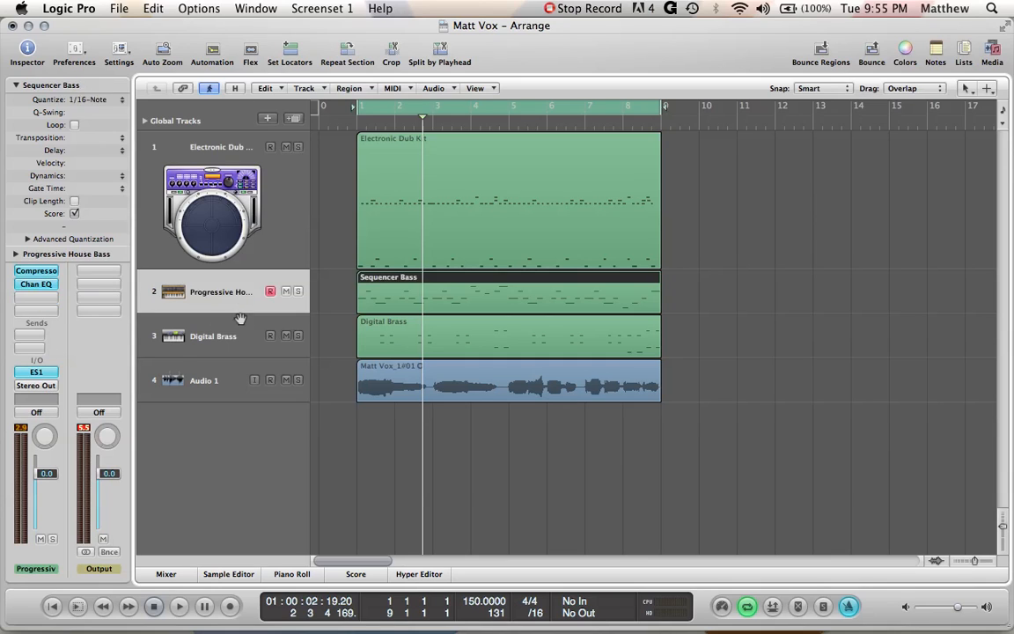
pyautogui.click(238, 332)
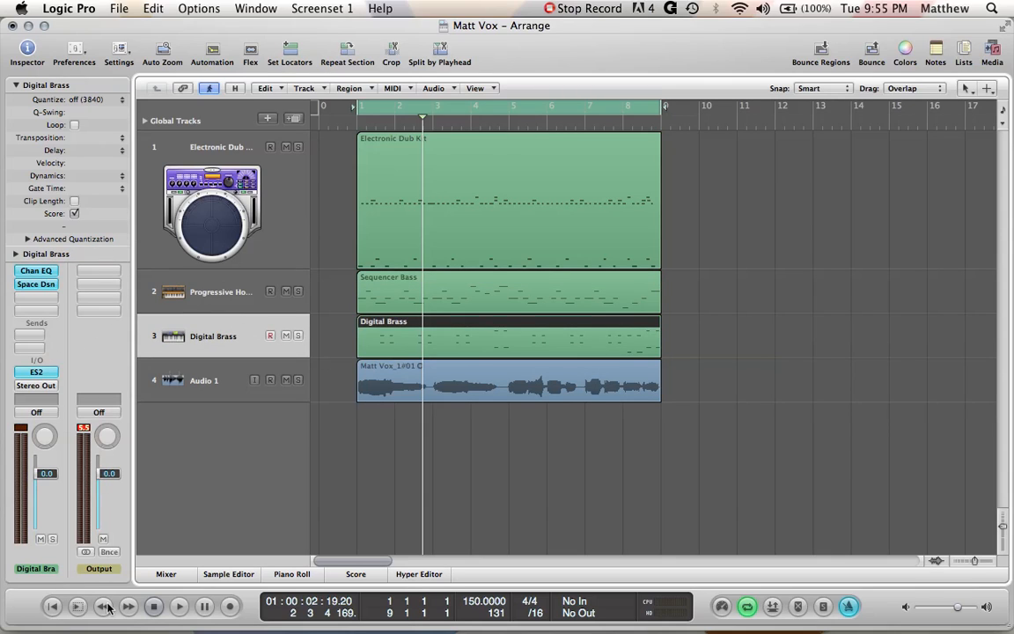
# Step: In the Mixer, lower the drum, bass, brass and Audio 1 faders together to about -14.2 dB and turn off the metronome click
pyautogui.click(165, 574)
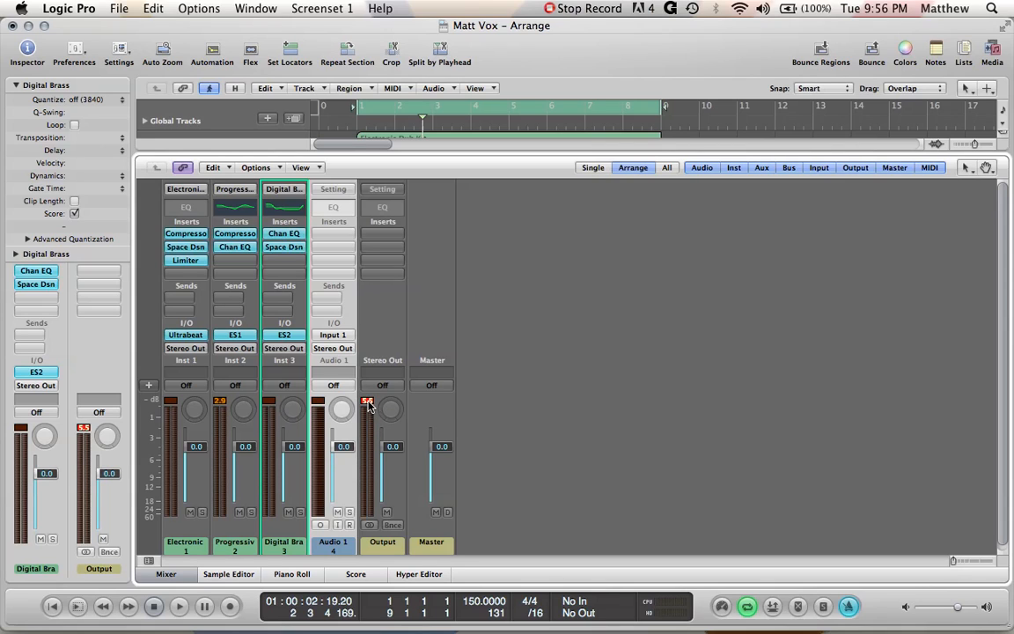
pyautogui.press('space')
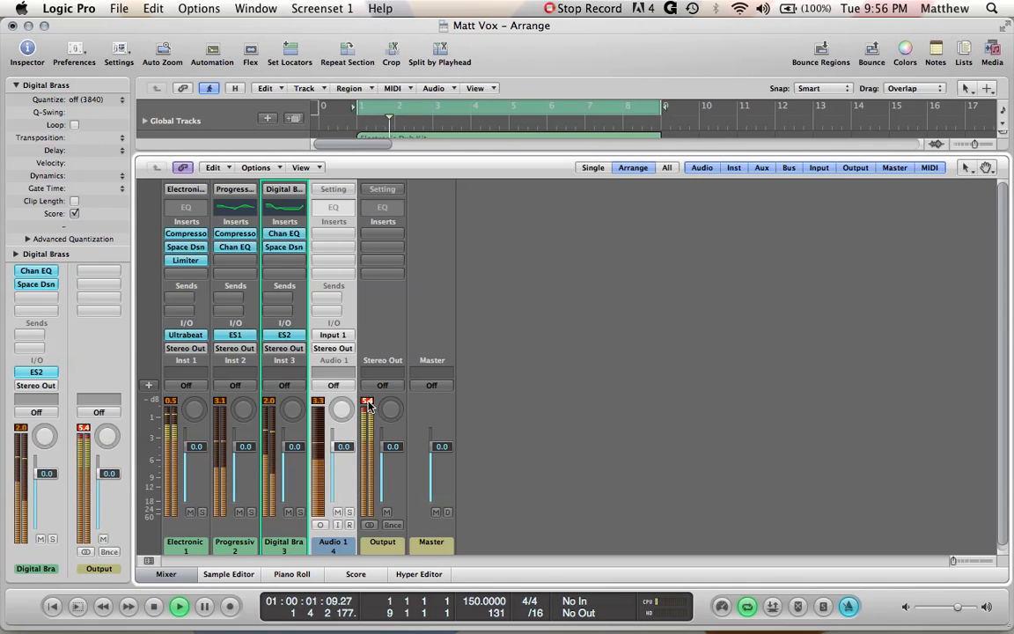
pyautogui.press('space')
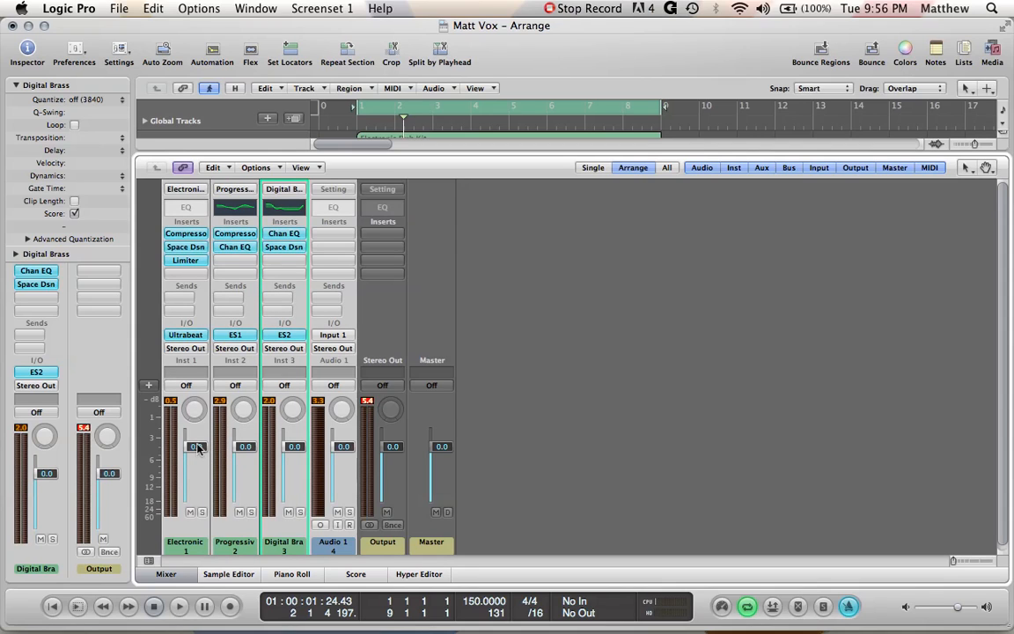
pyautogui.moveTo(197, 447); pyautogui.dragTo(208, 524)
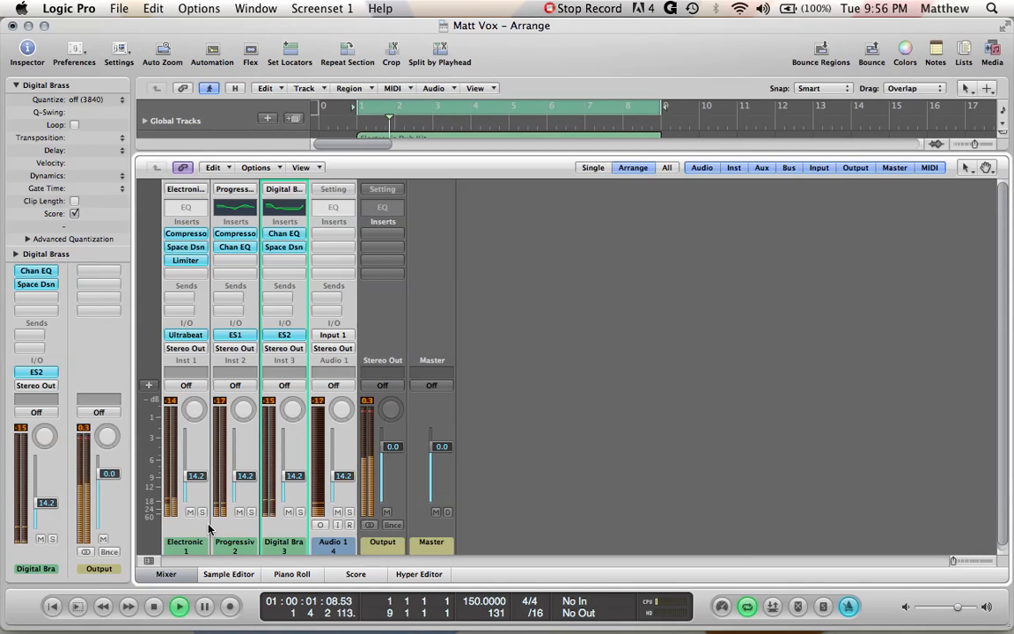
pyautogui.click(848, 606)
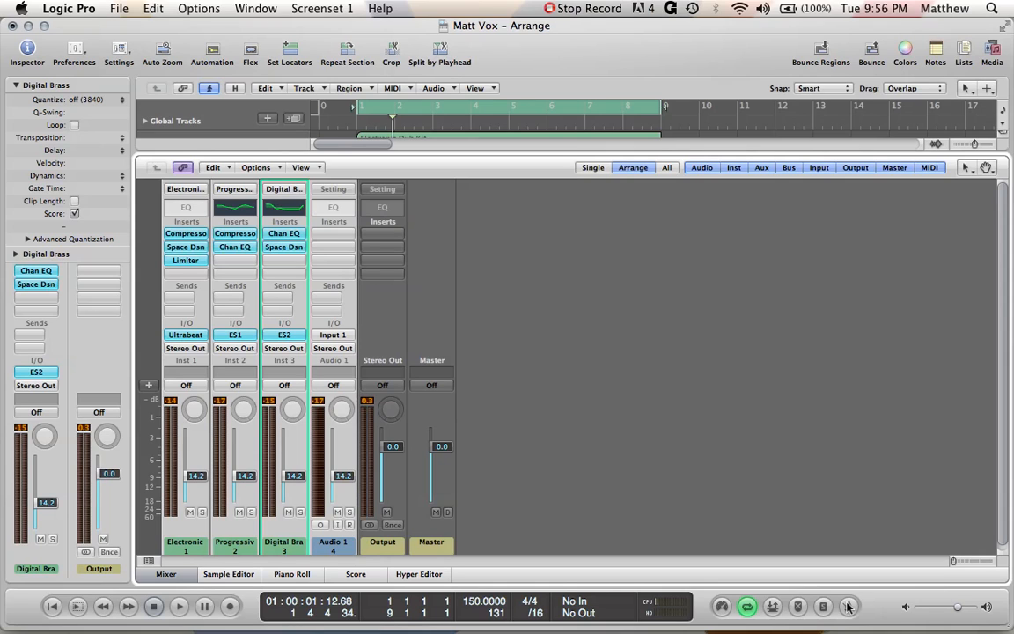
# Step: Rebalance the faders during playback: drums to -6.0 dB, bass to -12.8 dB, Digital Brass to -15.2 dB and Audio 1 to -4.5 dB
pyautogui.press('space')
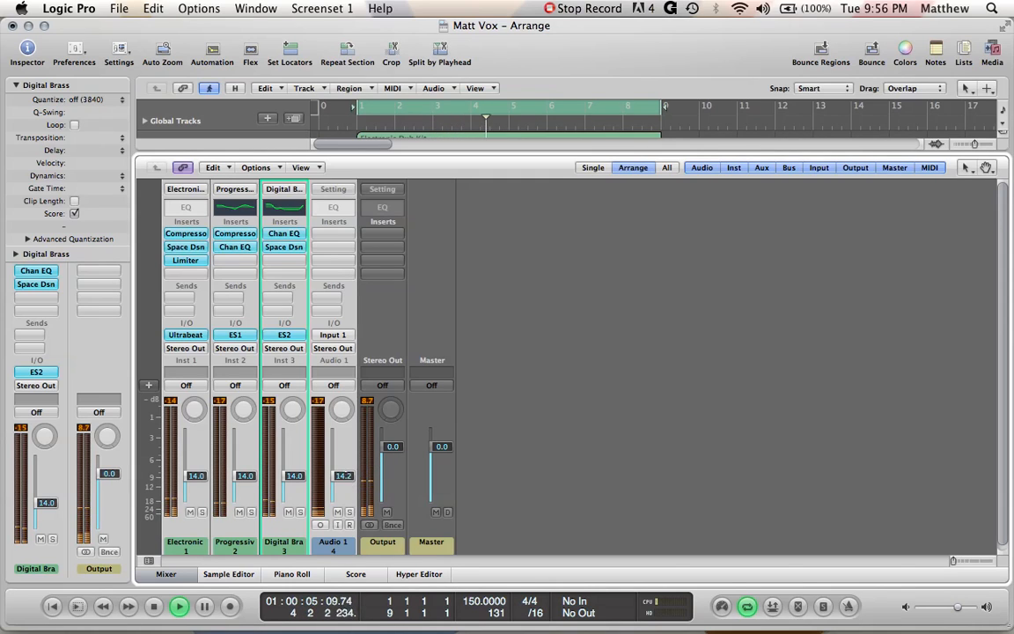
pyautogui.moveTo(344, 476); pyautogui.dragTo(344, 472)
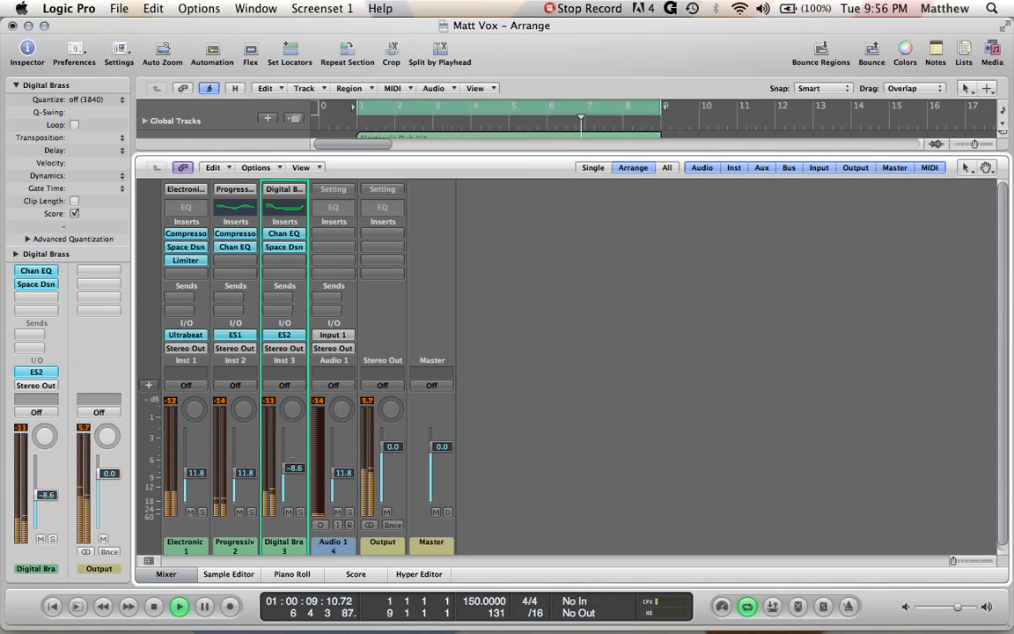
pyautogui.moveTo(283, 473); pyautogui.dragTo(345, 461)
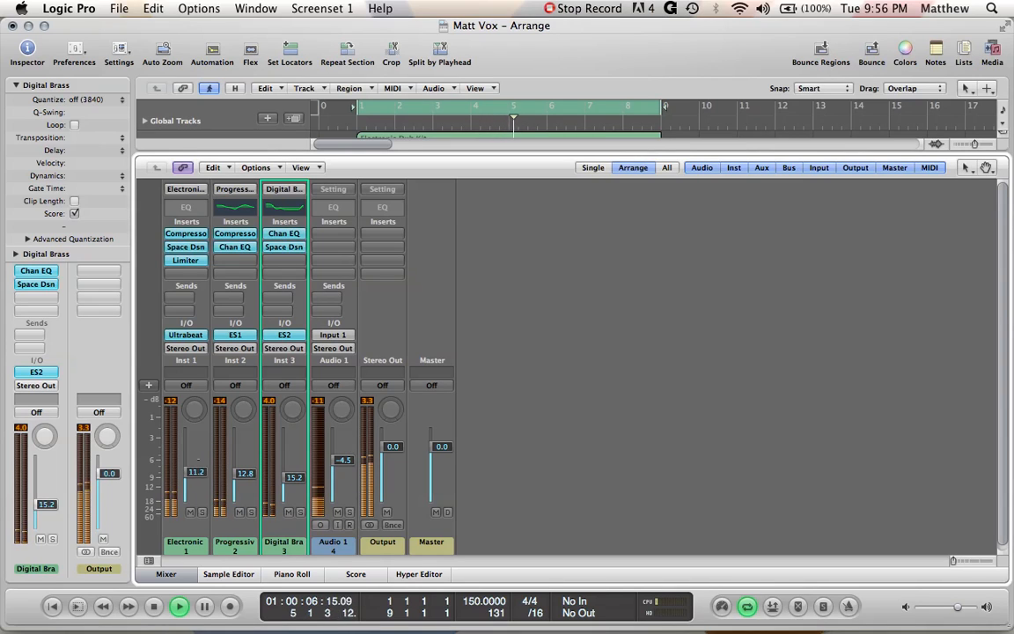
pyautogui.moveTo(196, 472); pyautogui.dragTo(197, 447)
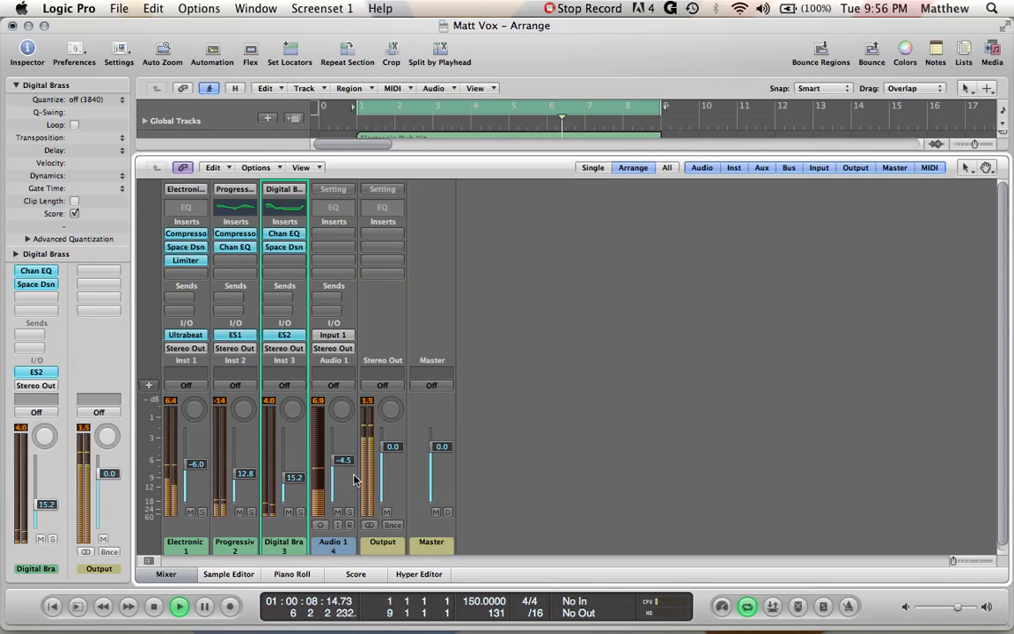
pyautogui.press('space')
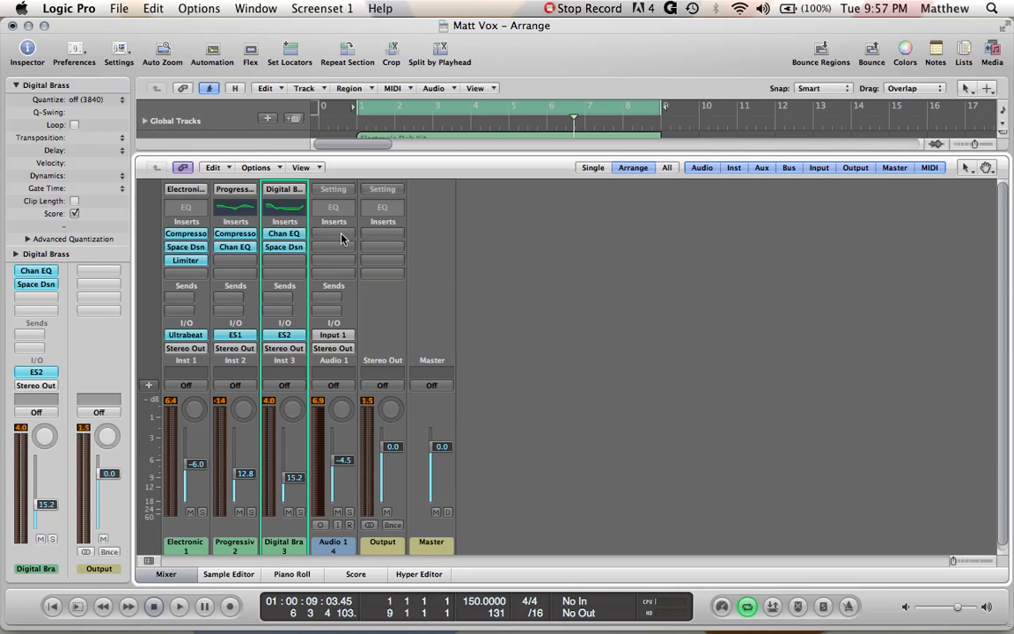
# Step: Insert a mono Compressor from the Dynamics effects on the Audio 1 channel and place its window clear of the channel strips
pyautogui.moveTo(490, 152); pyautogui.dragTo(516, 361)
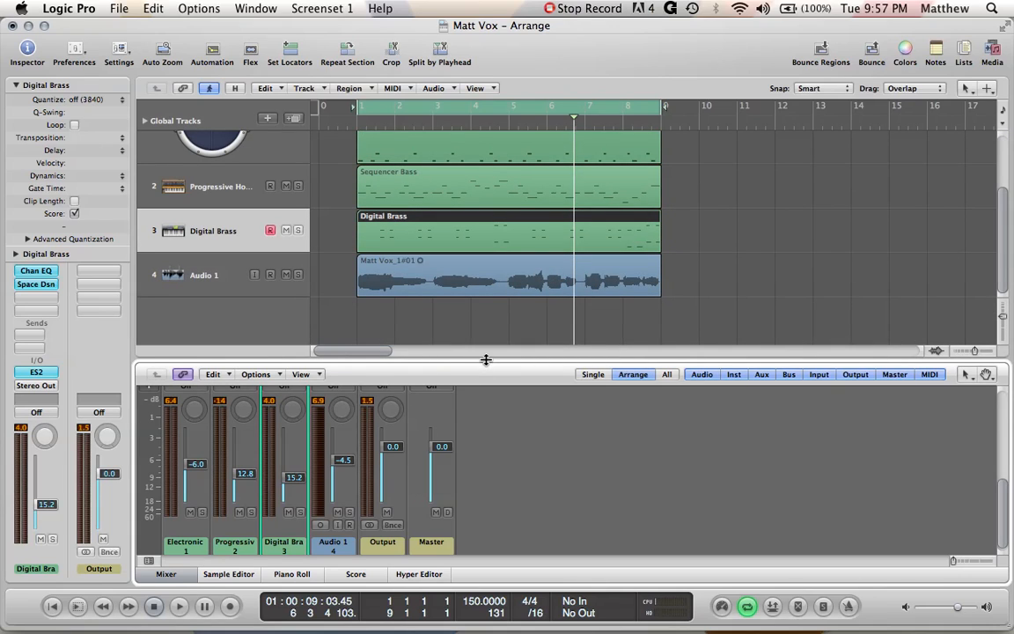
pyautogui.moveTo(486, 359); pyautogui.dragTo(469, 141)
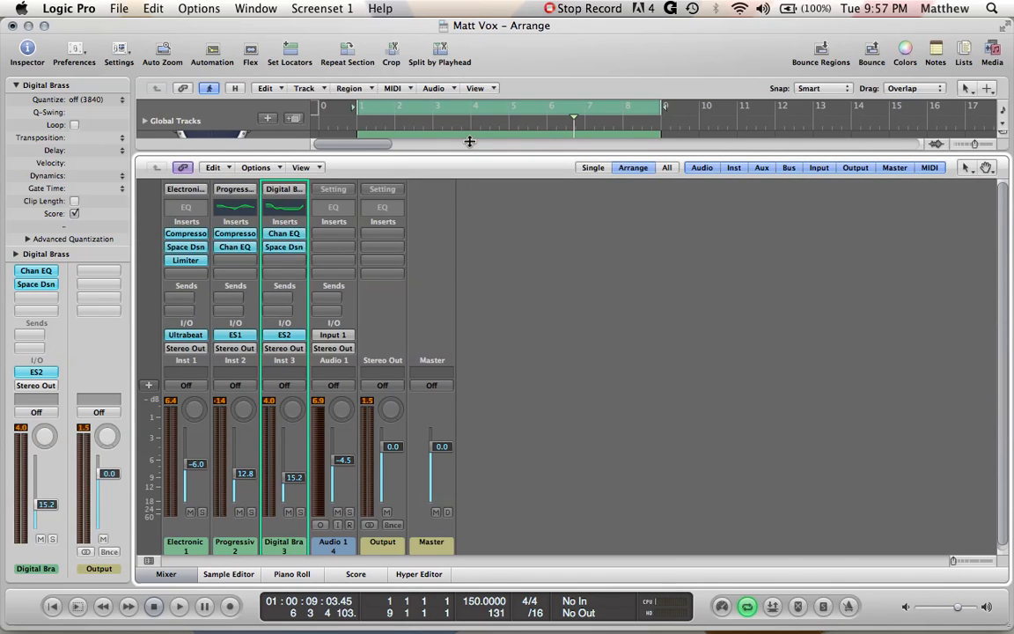
pyautogui.click(327, 234)
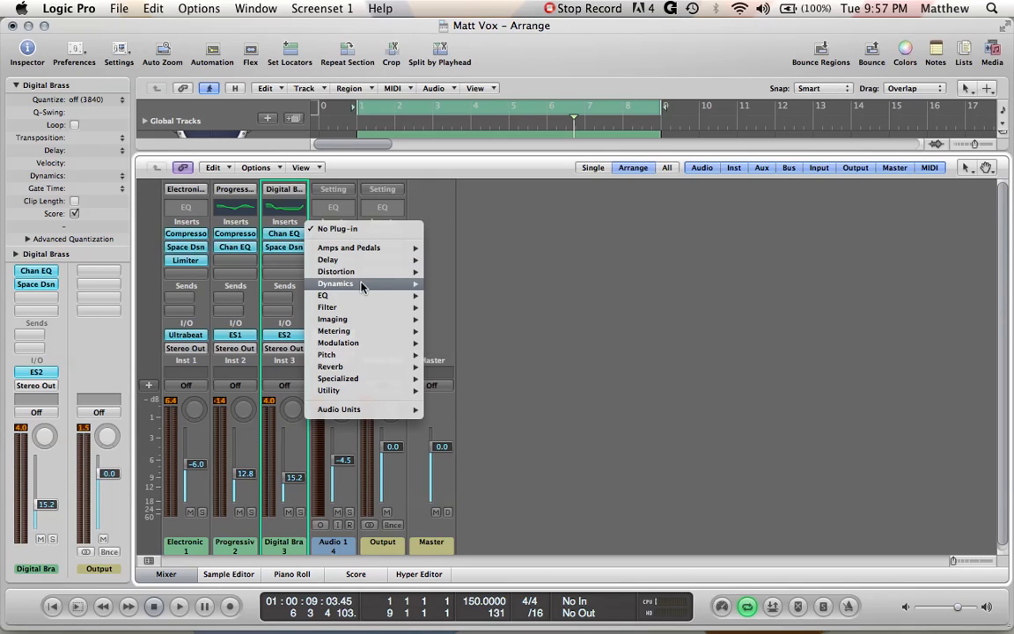
pyautogui.moveTo(360, 286)
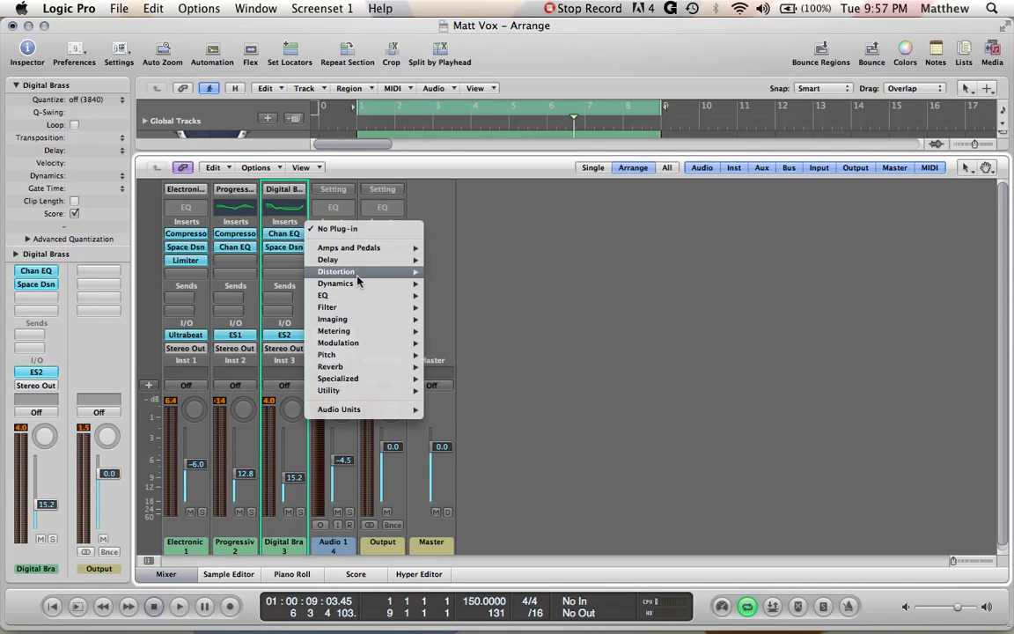
pyautogui.moveTo(489, 300)
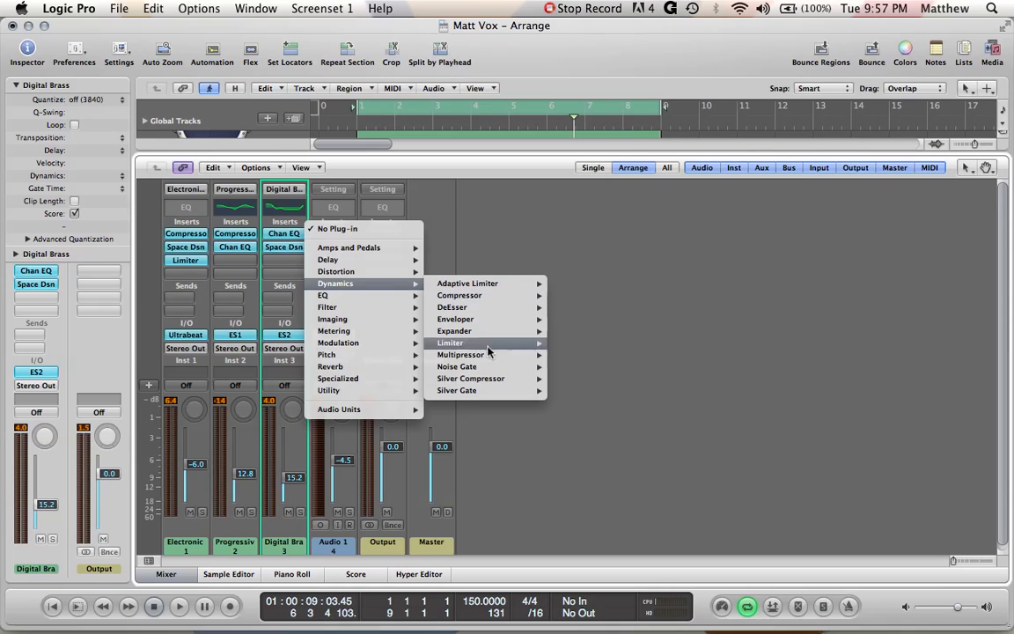
pyautogui.moveTo(483, 320)
pyautogui.moveTo(459, 295)
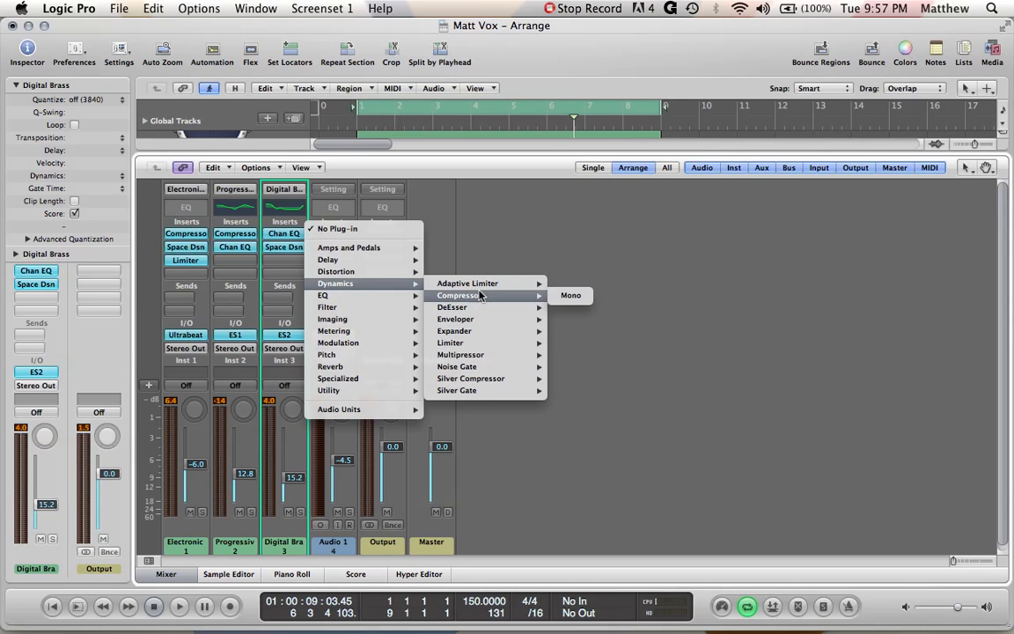
pyautogui.click(570, 296)
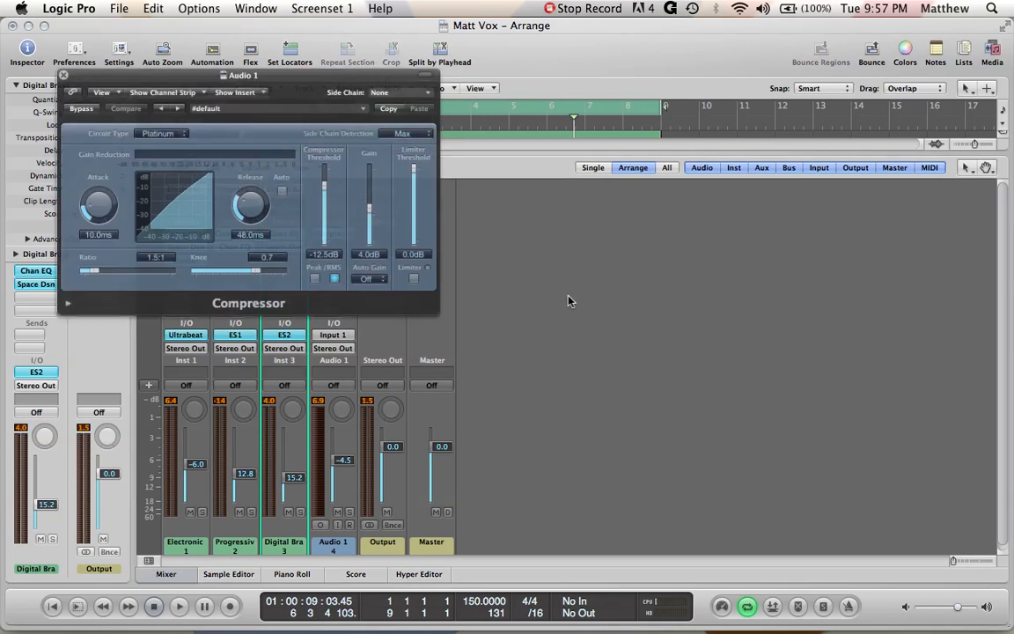
pyautogui.moveTo(246, 66); pyautogui.dragTo(545, 286)
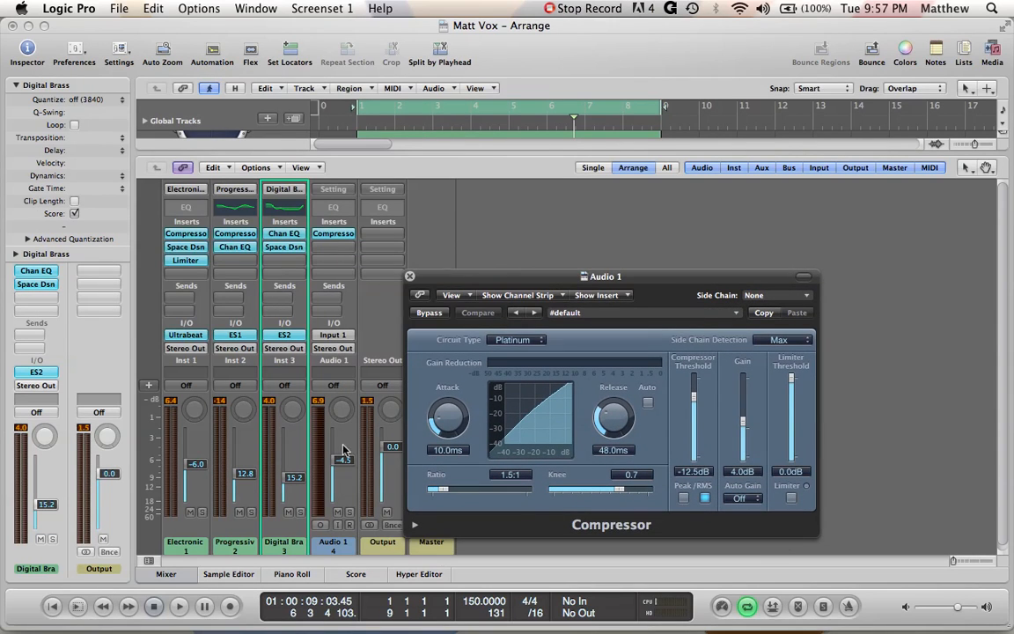
# Step: Solo Audio 1, audition the vocal with the Compressor threshold at its default and at 0.0 dB, and set the threshold to -10.5 dB
pyautogui.click(348, 511)
pyautogui.press('space')
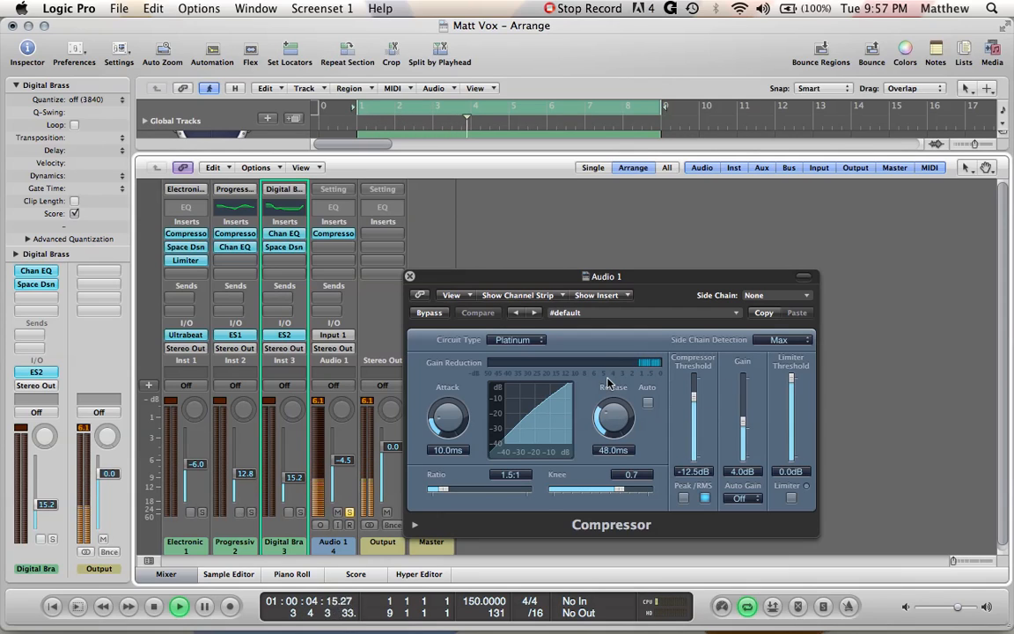
pyautogui.press('space')
pyautogui.moveTo(695, 398); pyautogui.dragTo(710, 336)
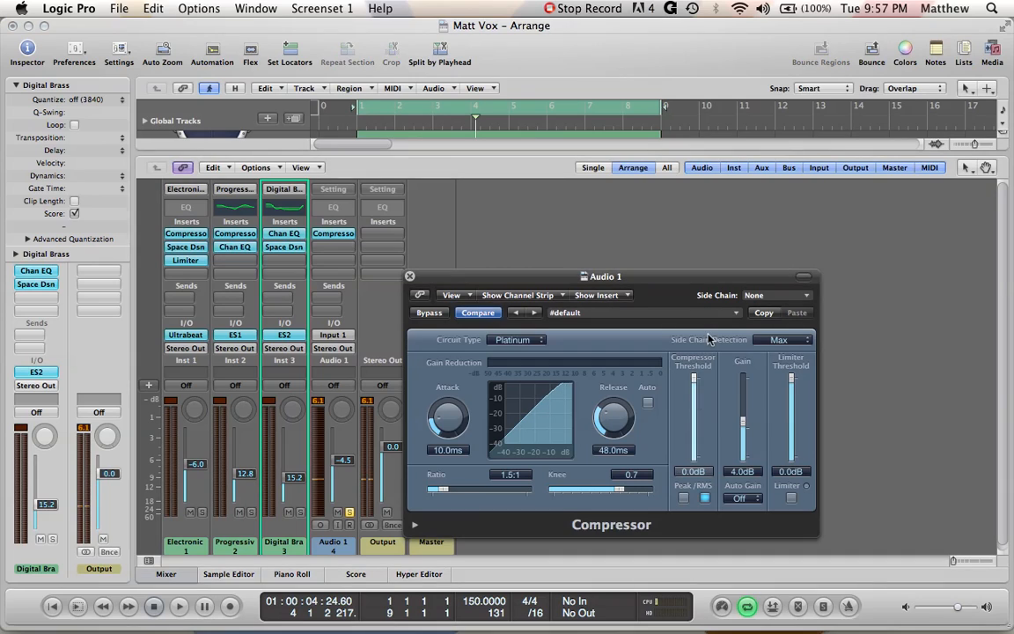
pyautogui.press('space')
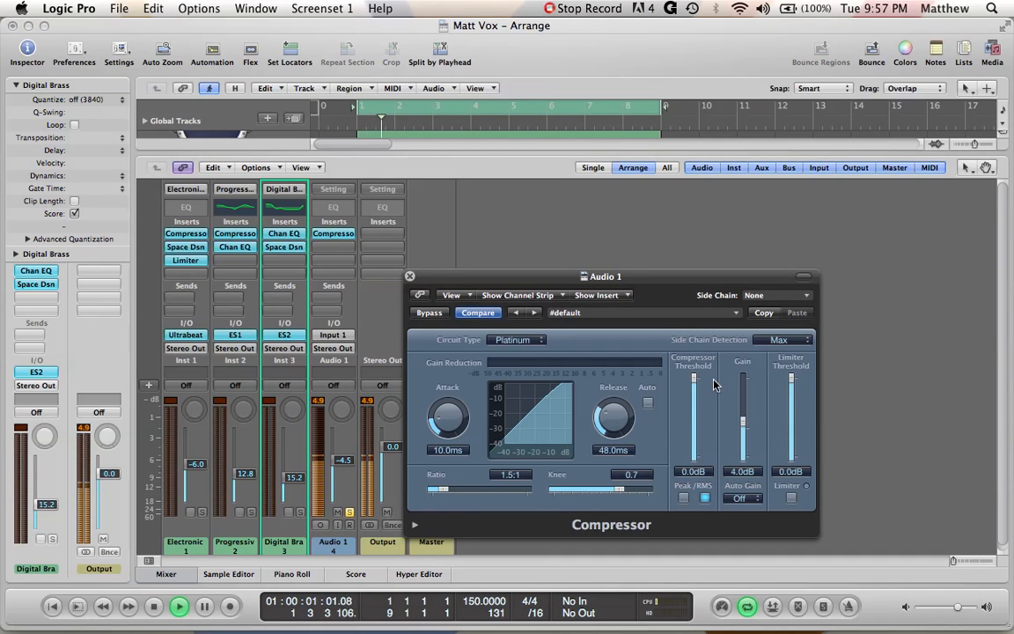
pyautogui.press('space')
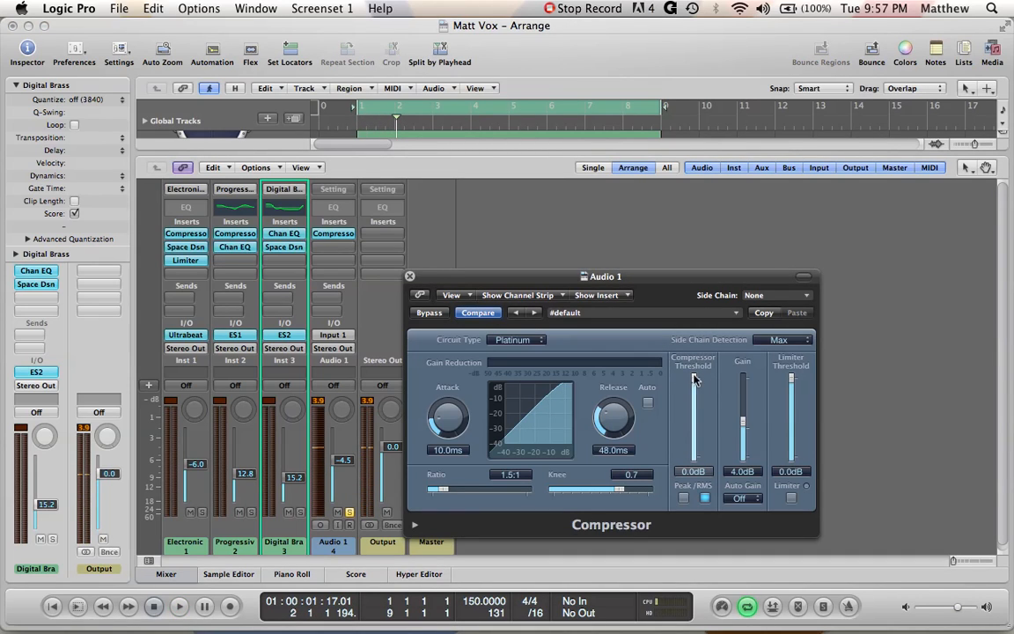
pyautogui.moveTo(694, 378); pyautogui.dragTo(696, 397)
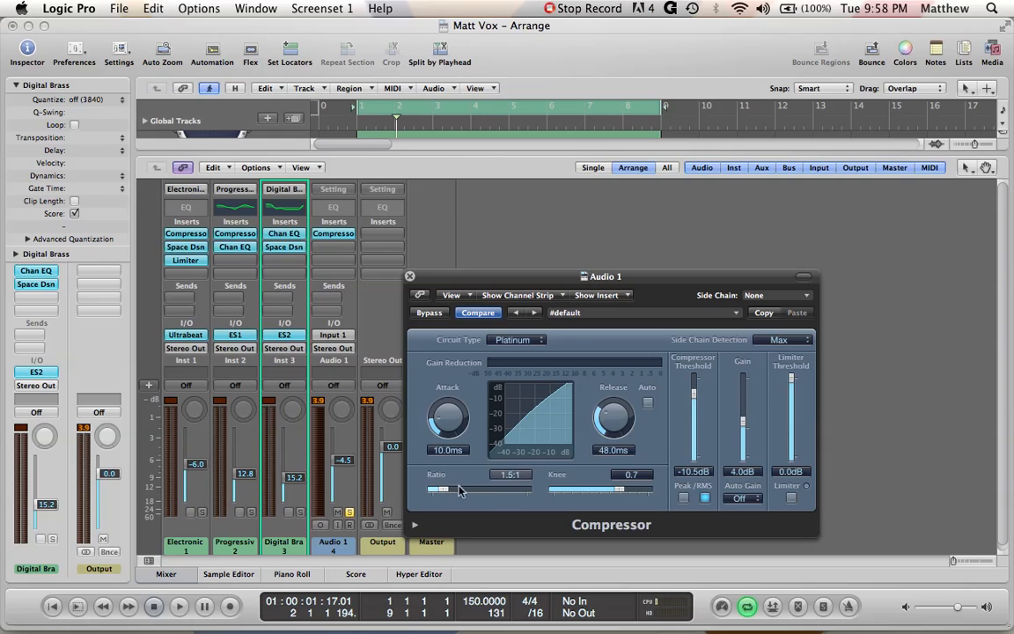
# Step: Set the Audio 1 Compressor ratio to 3.2:1 and audition the soloed vocal
pyautogui.moveTo(447, 494)
pyautogui.mouseDown()
pyautogui.moveTo(456, 495)
pyautogui.moveTo(436, 490)
pyautogui.mouseUp()
pyautogui.moveTo(433, 493); pyautogui.dragTo(465, 495)
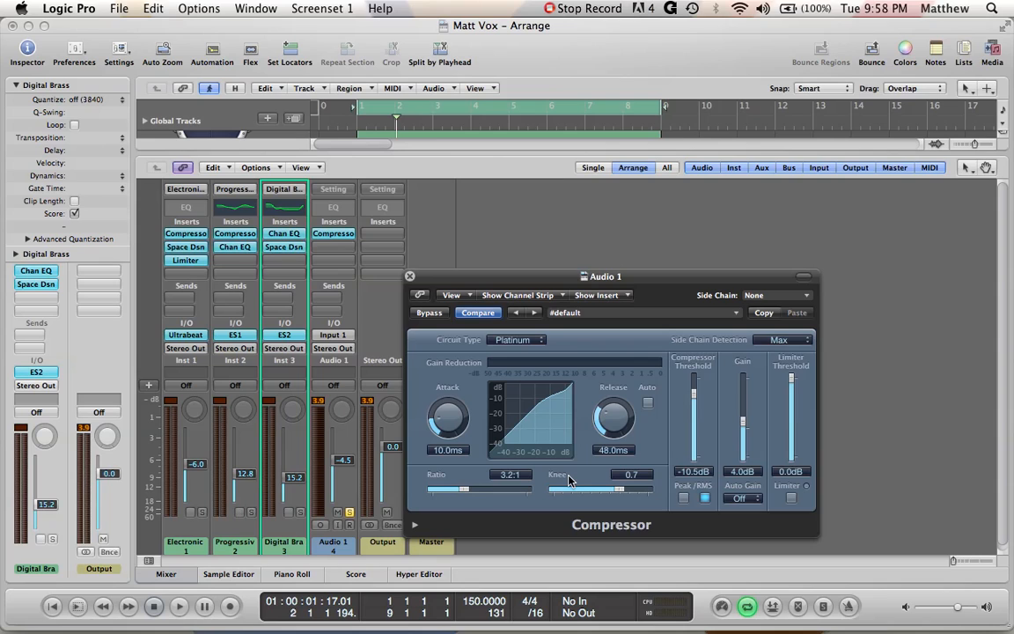
pyautogui.press('space')
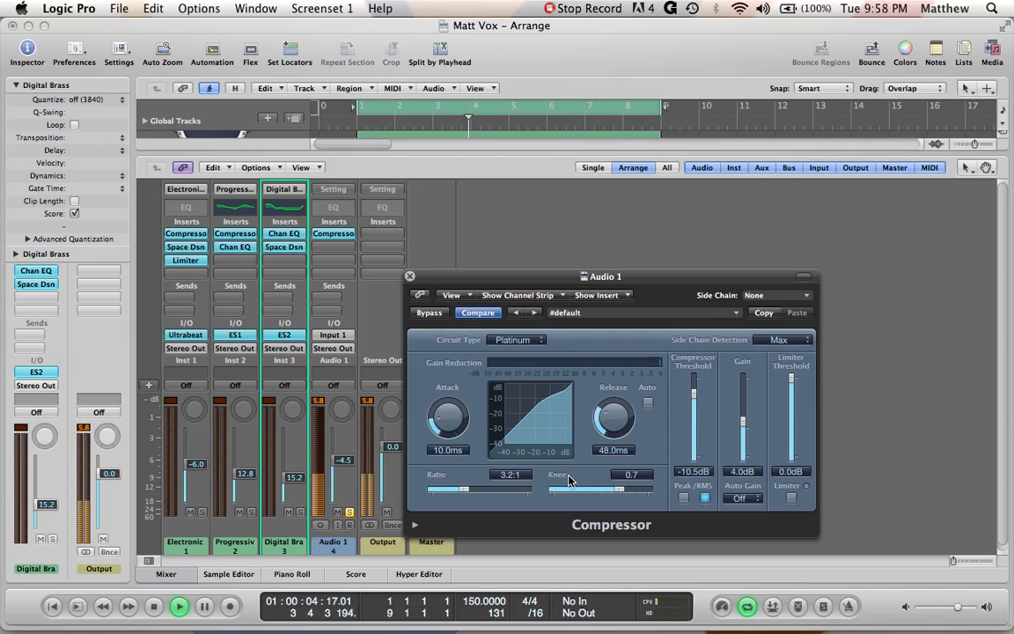
pyautogui.press('space')
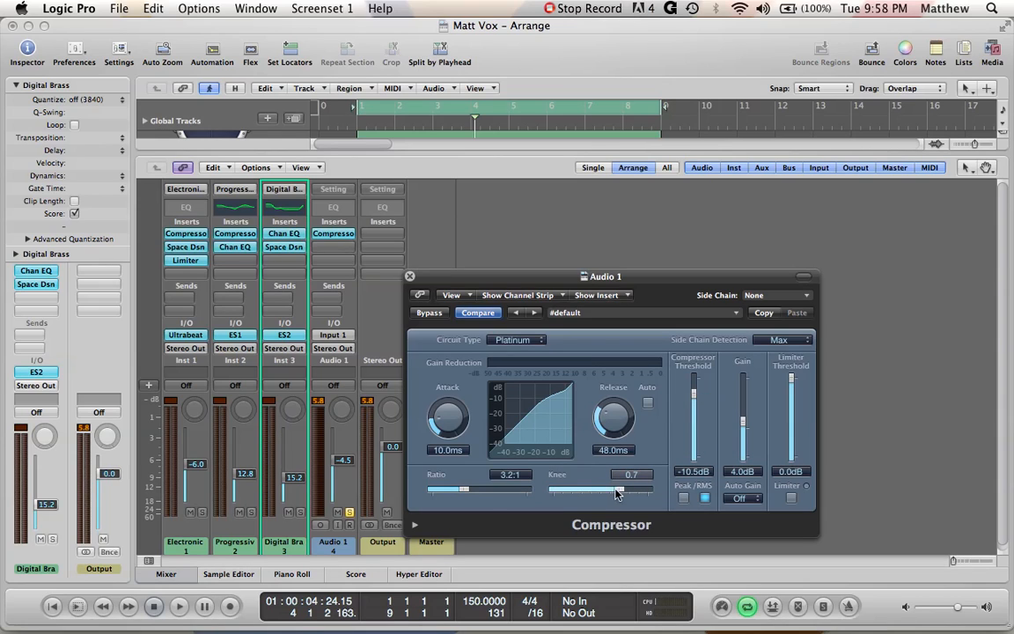
# Step: Lower the Compressor threshold to -14.5 dB, keeping the knee at 0.7, and play the vocal to check the gain reduction
pyautogui.moveTo(616, 489)
pyautogui.mouseDown()
pyautogui.moveTo(599, 492)
pyautogui.moveTo(652, 489)
pyautogui.moveTo(605, 489)
pyautogui.moveTo(619, 489)
pyautogui.mouseUp()
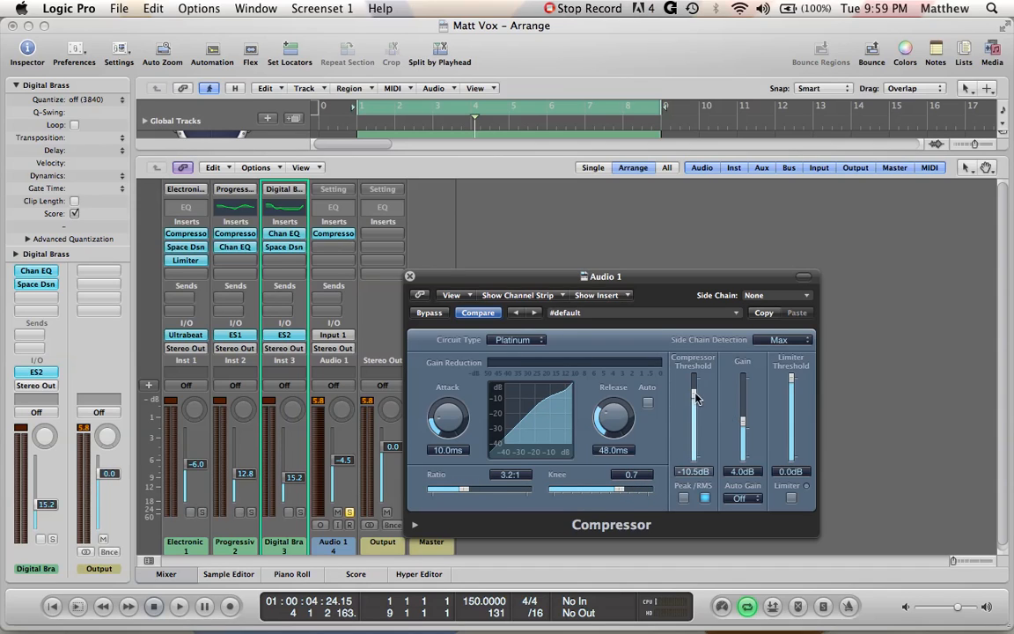
pyautogui.moveTo(696, 398); pyautogui.dragTo(695, 404)
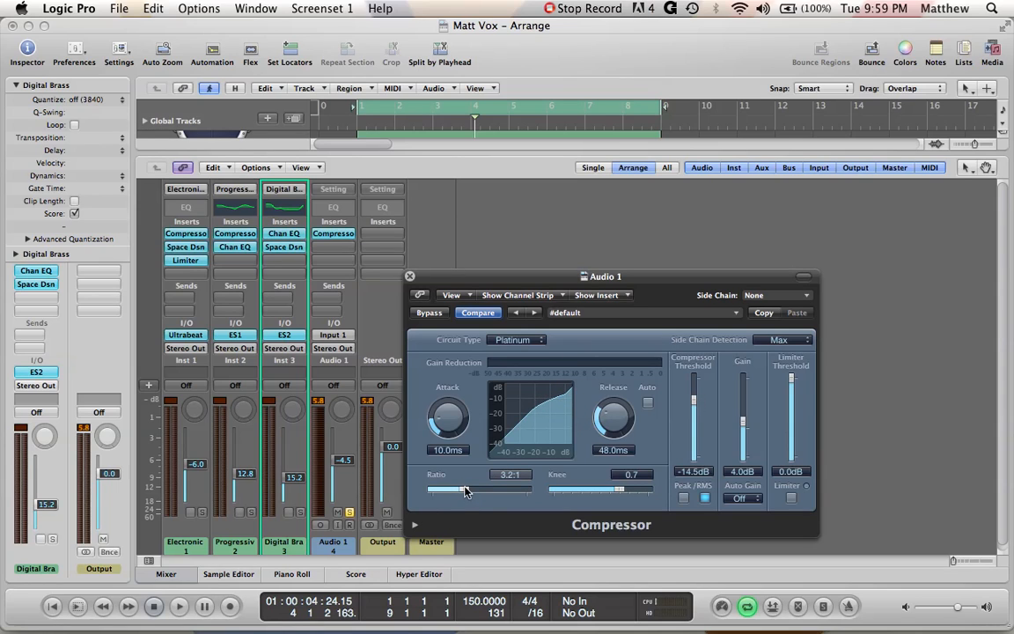
pyautogui.press('space')
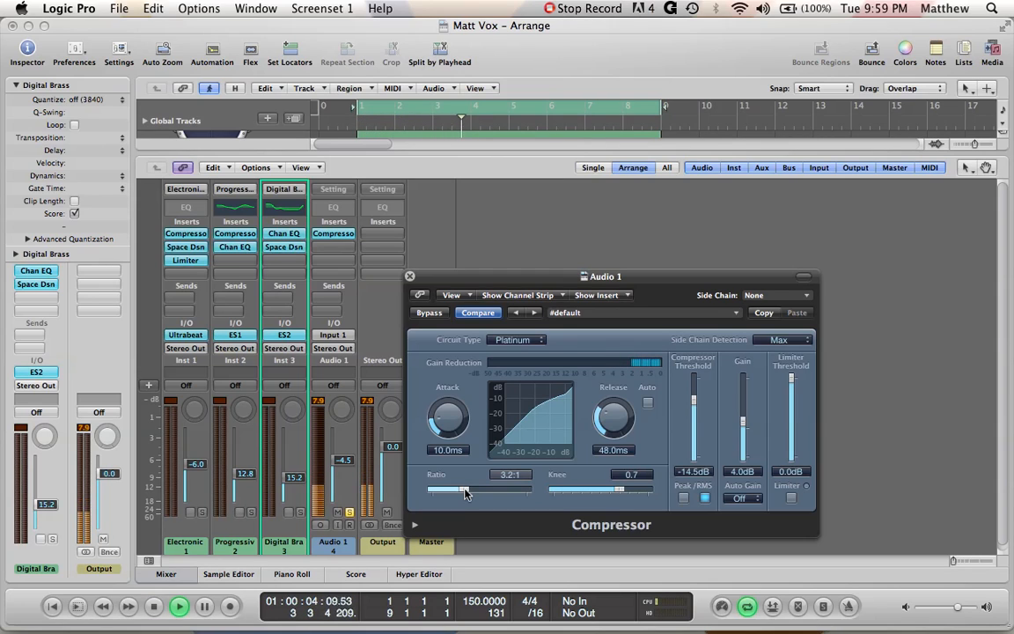
pyautogui.press('space')
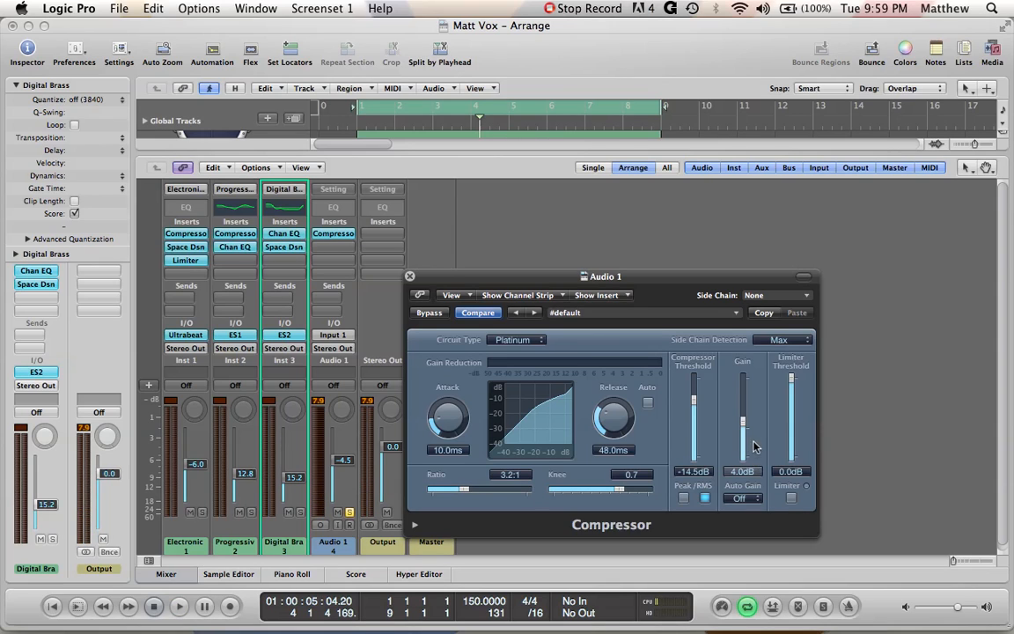
# Step: Compare the vocal with the Compressor's Auto Gain off and at 0 dB, leave it at 0 dB and close the plug-in window
pyautogui.click(742, 498)
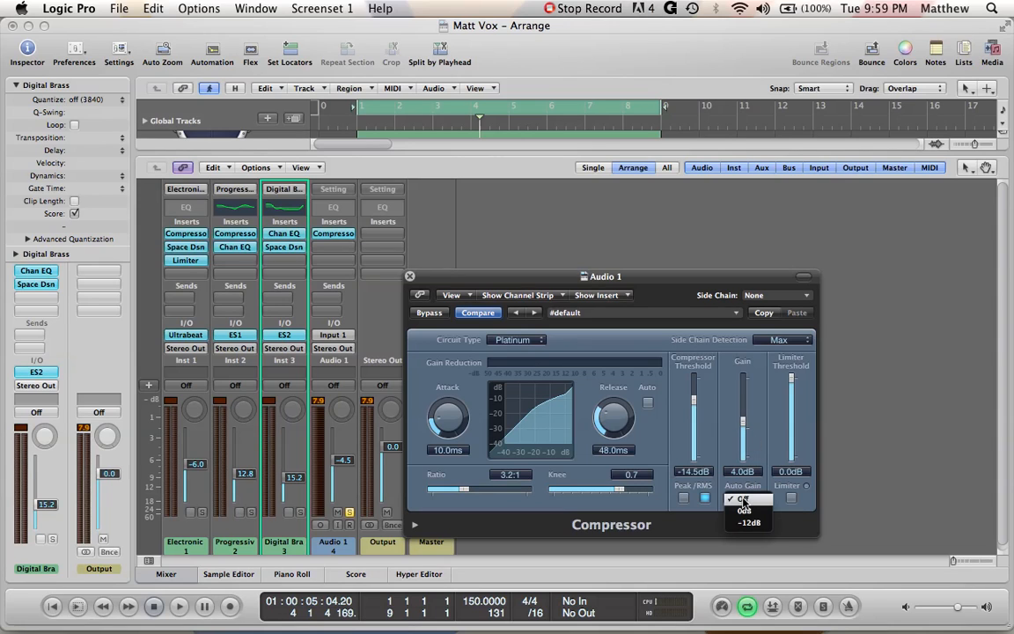
pyautogui.click(744, 510)
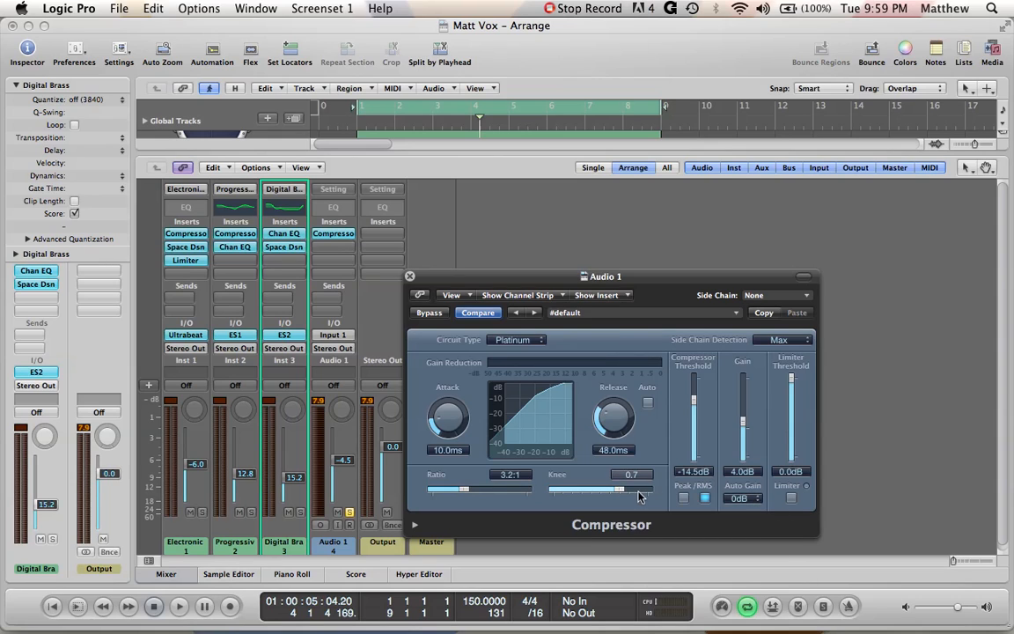
pyautogui.click(741, 498)
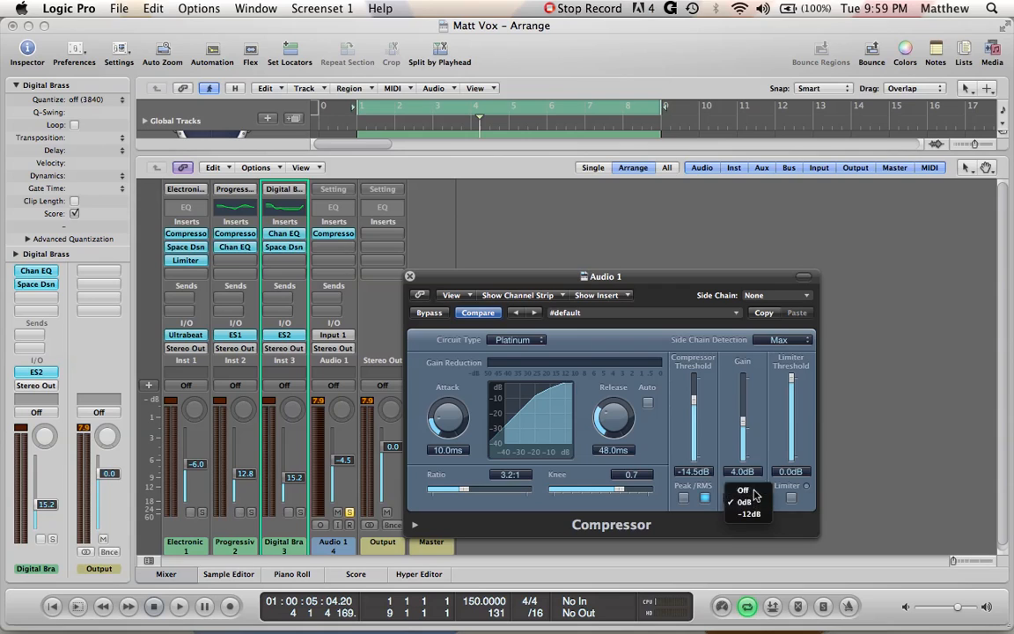
pyautogui.click(753, 496)
pyautogui.press('space')
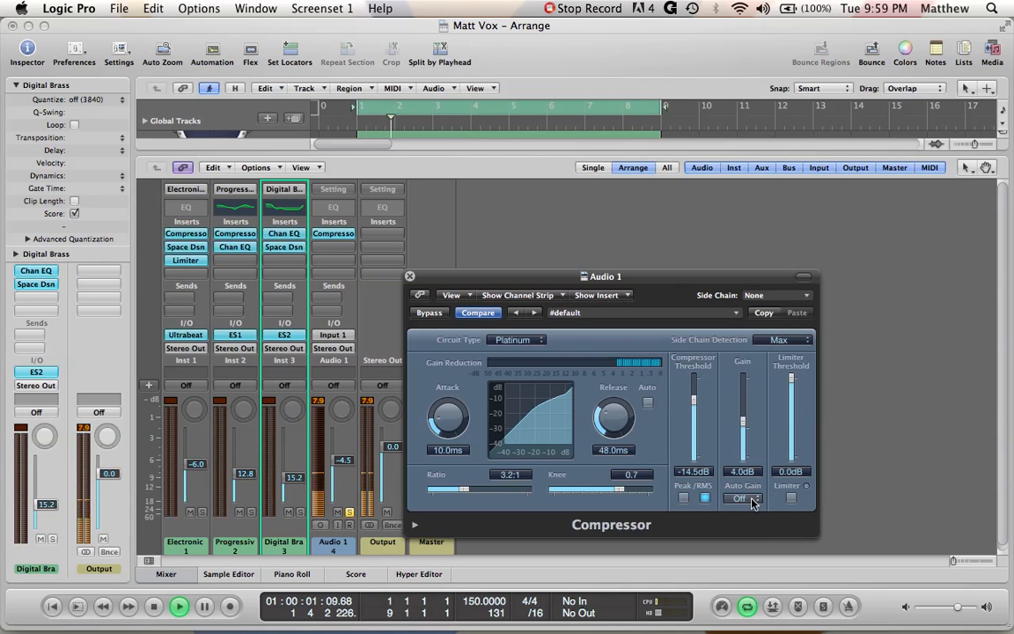
pyautogui.click(751, 499)
pyautogui.click(745, 511)
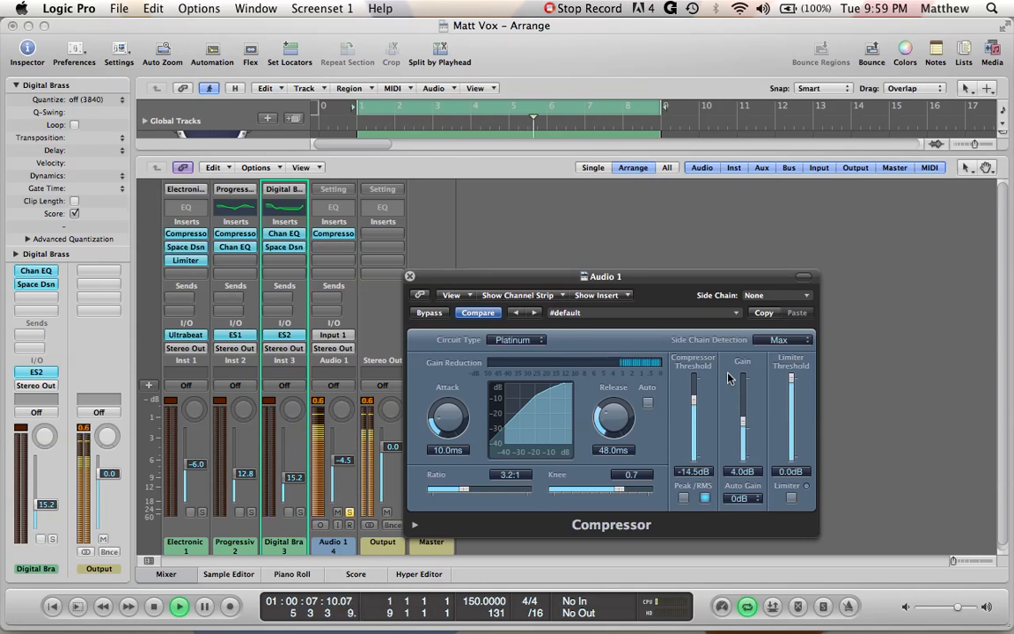
pyautogui.press('space')
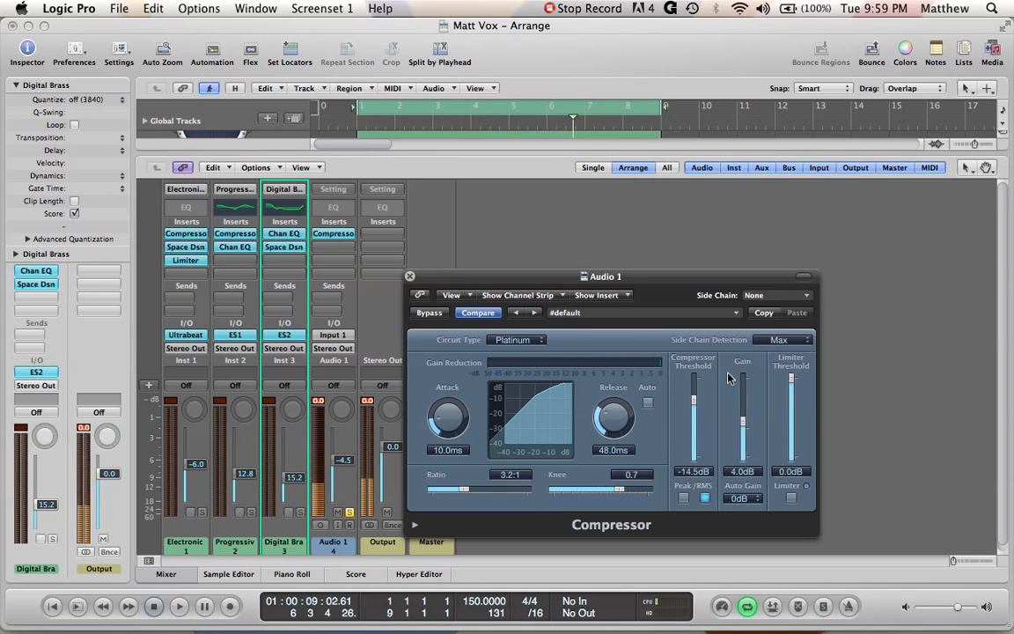
pyautogui.click(409, 277)
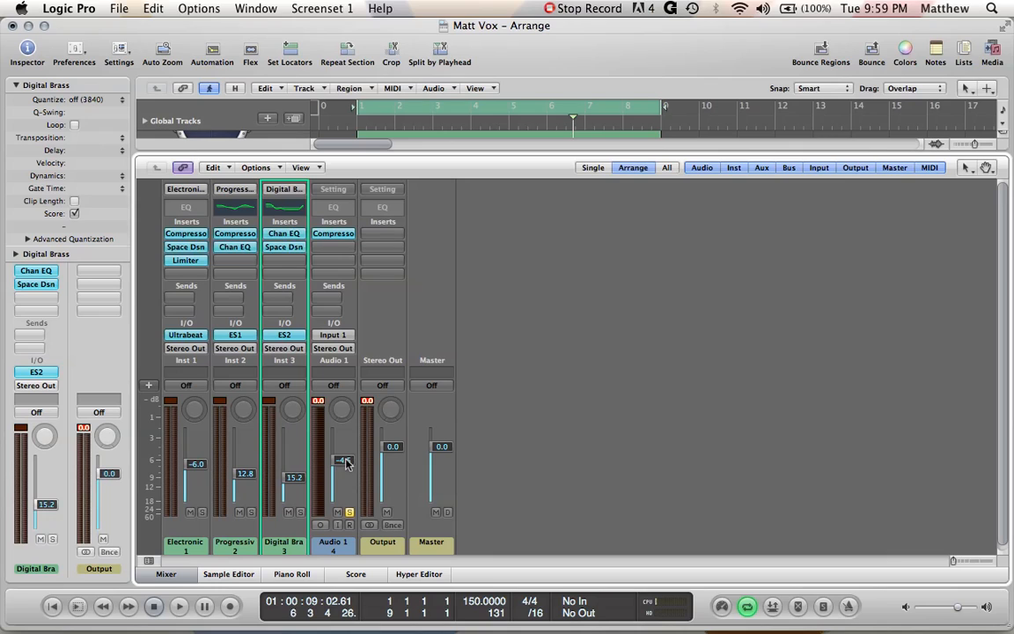
# Step: Lower the Audio 1 fader to -6.6 dB, auditioning the compressed vocal before and after the change
pyautogui.press('space')
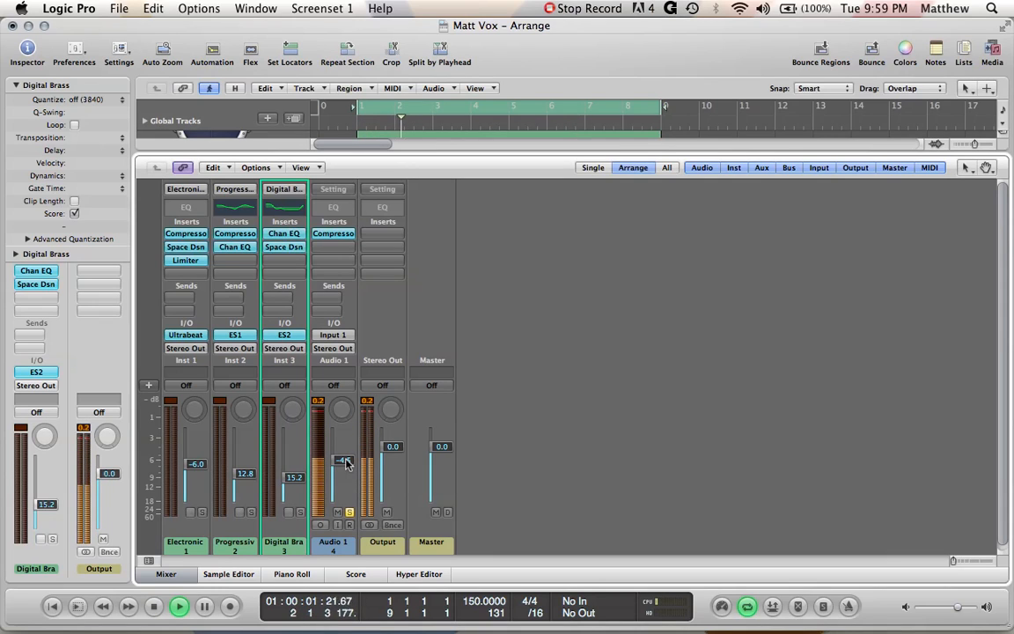
pyautogui.press('space')
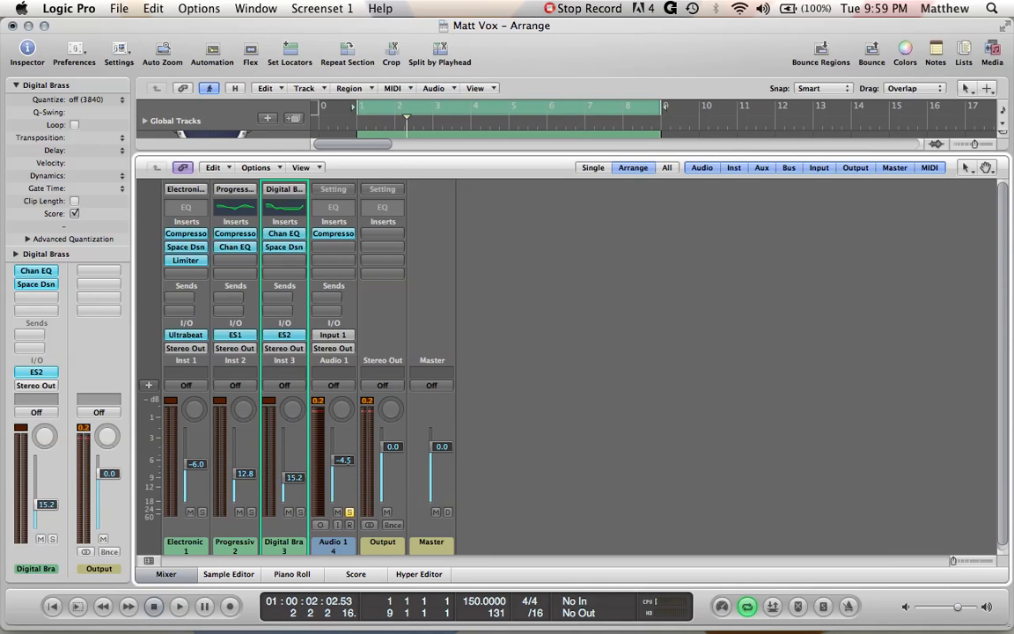
pyautogui.moveTo(343, 461); pyautogui.dragTo(344, 479)
pyautogui.press('space')
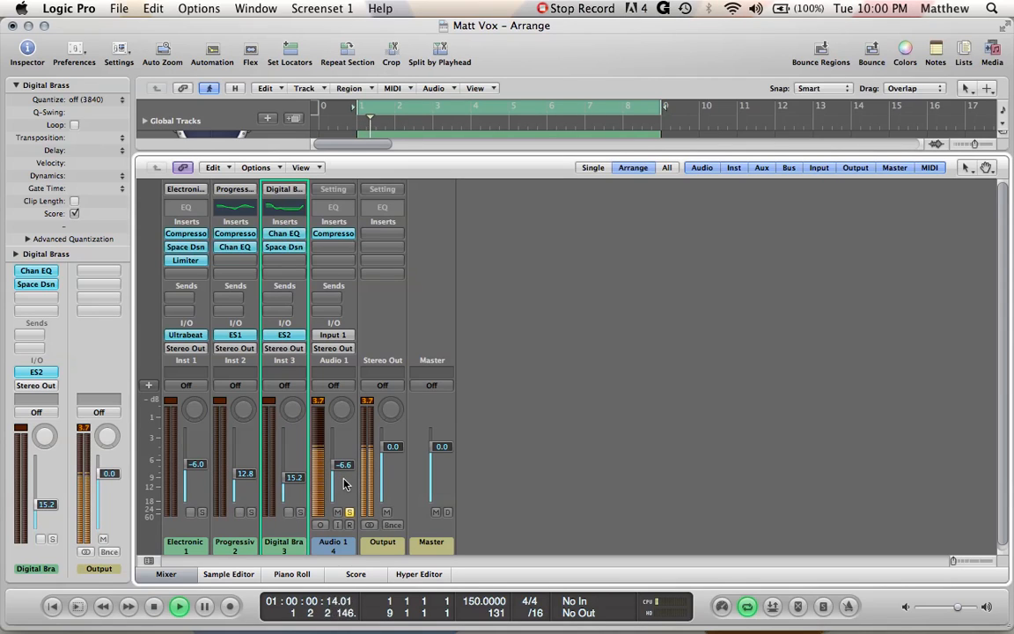
pyautogui.press('space')
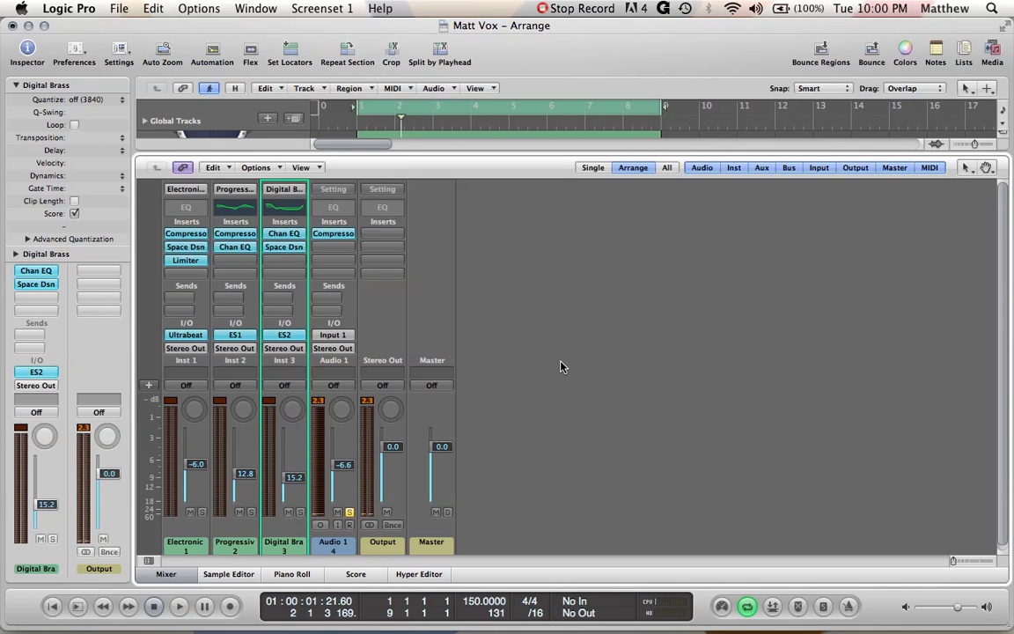
# Step: Insert a mono Echo from the Delay effects below the Compressor on Audio 1
pyautogui.click(338, 248)
pyautogui.moveTo(355, 277)
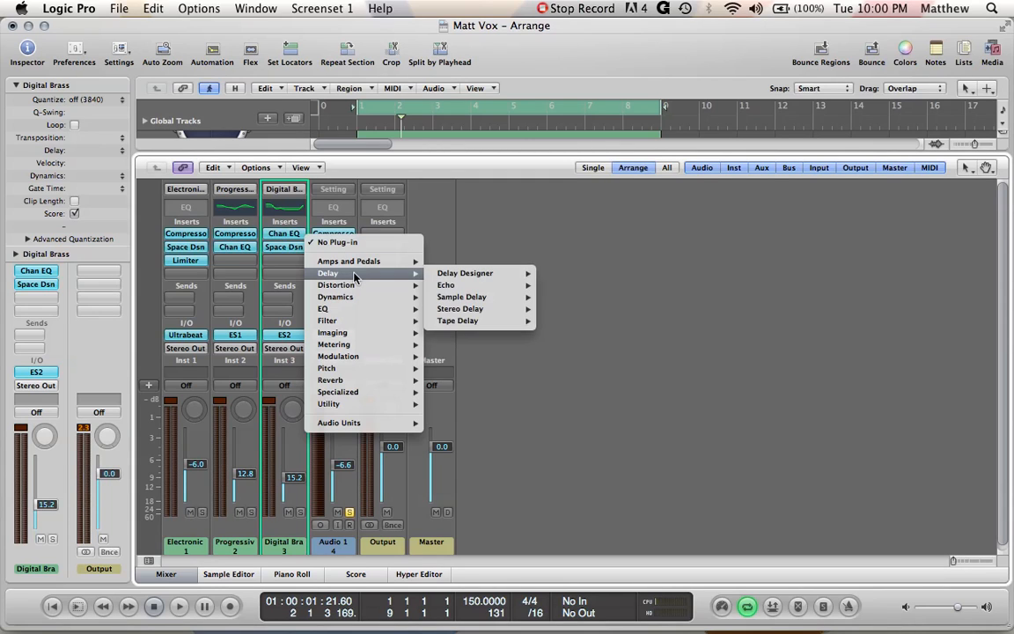
pyautogui.moveTo(482, 286)
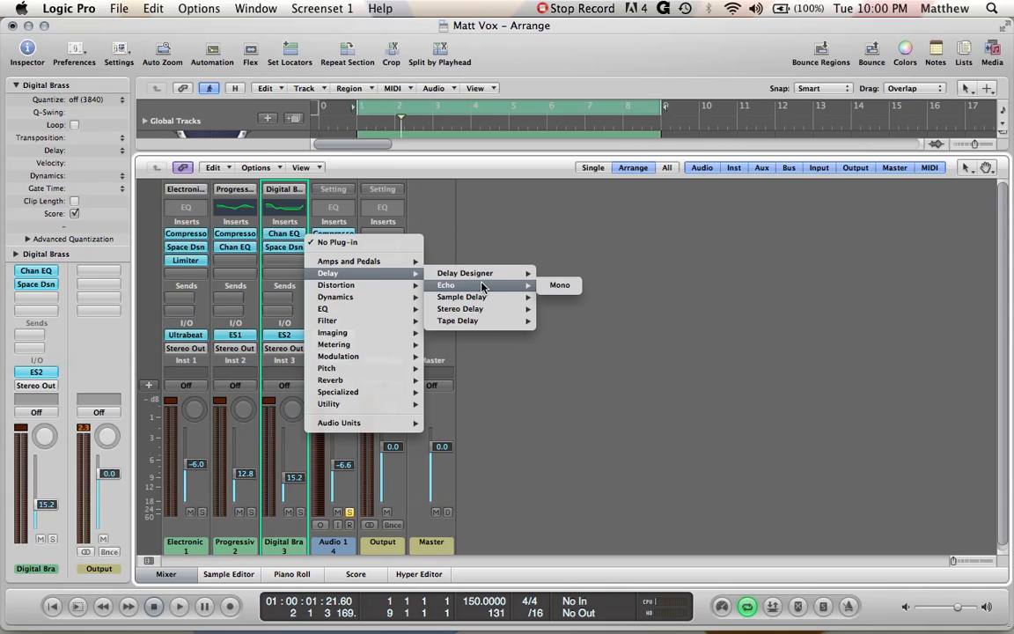
pyautogui.click(560, 285)
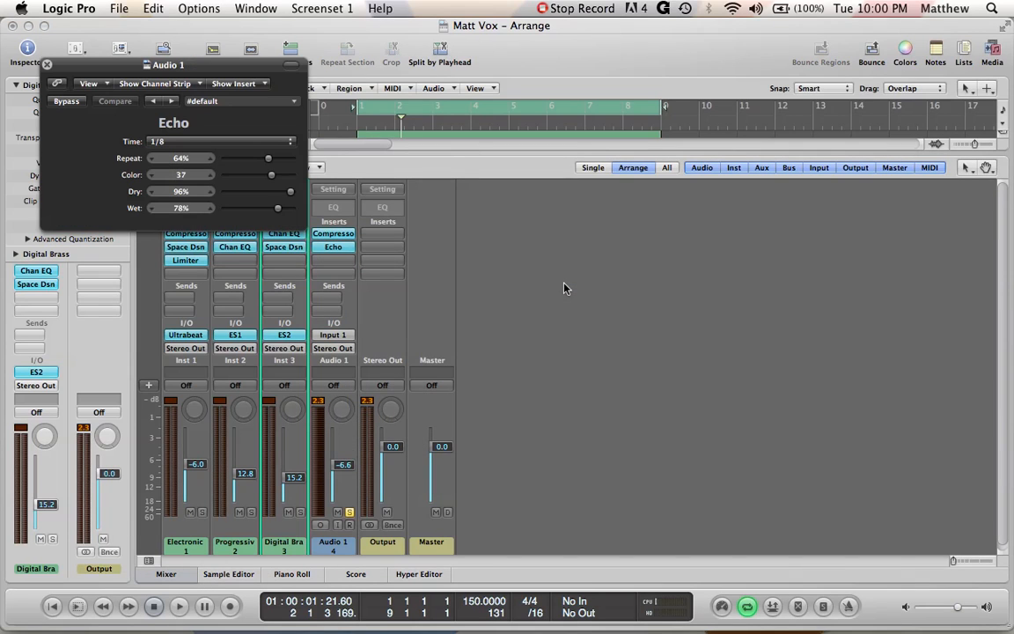
# Step: Set the Echo time to dotted 1/4, audition the vocal and reset the Audio 1 peak indicator
pyautogui.click(228, 145)
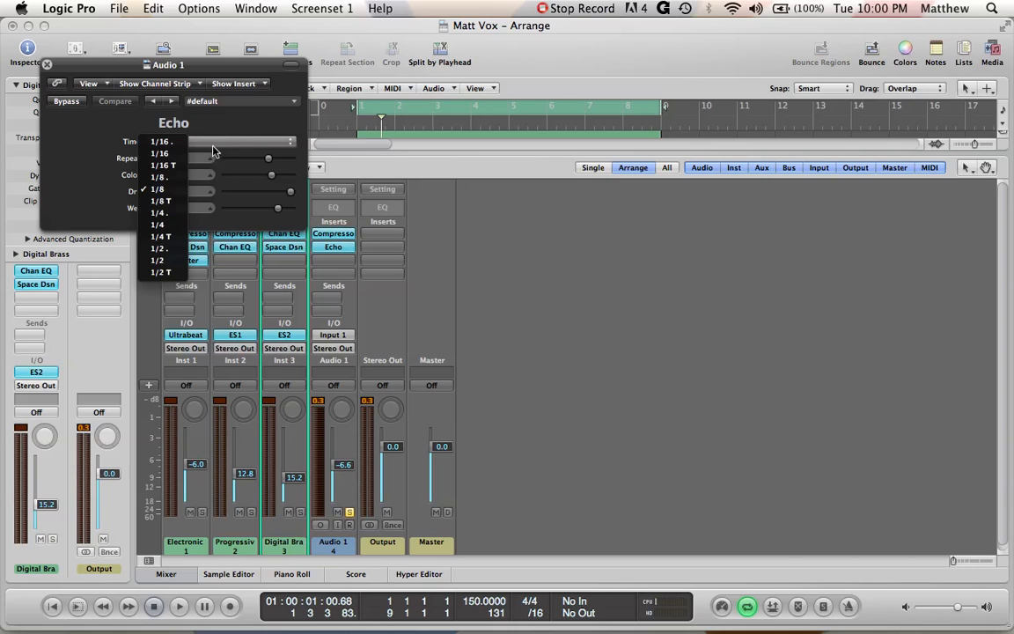
pyautogui.click(160, 213)
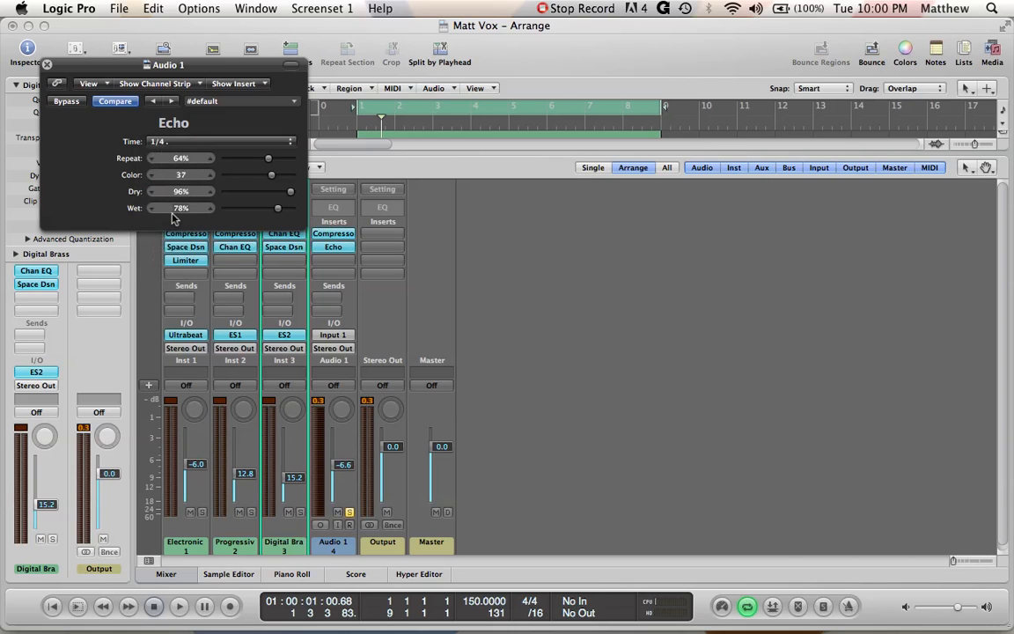
pyautogui.press('space')
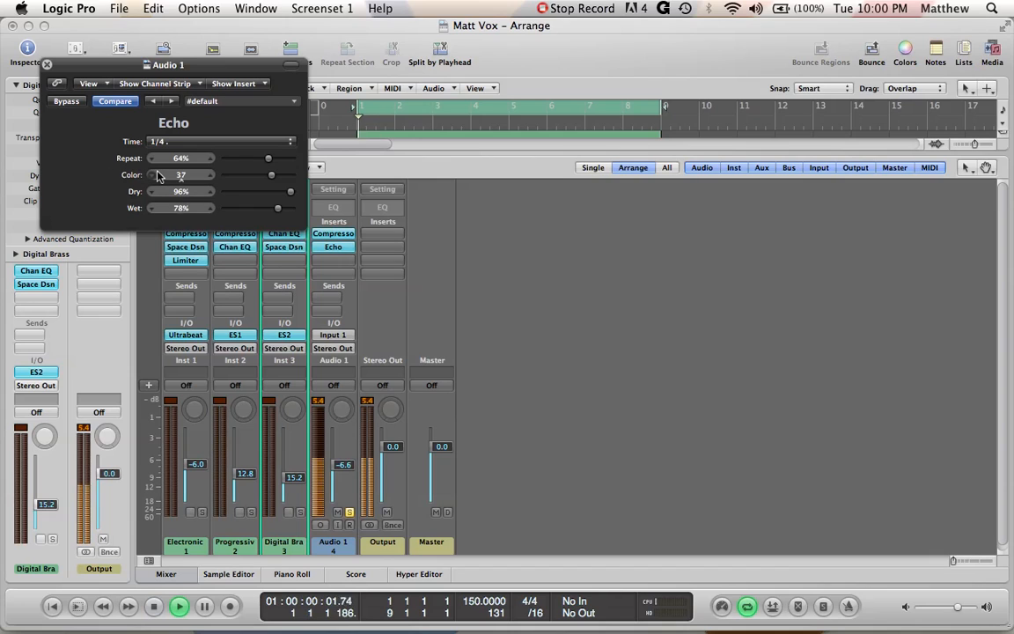
pyautogui.press('space')
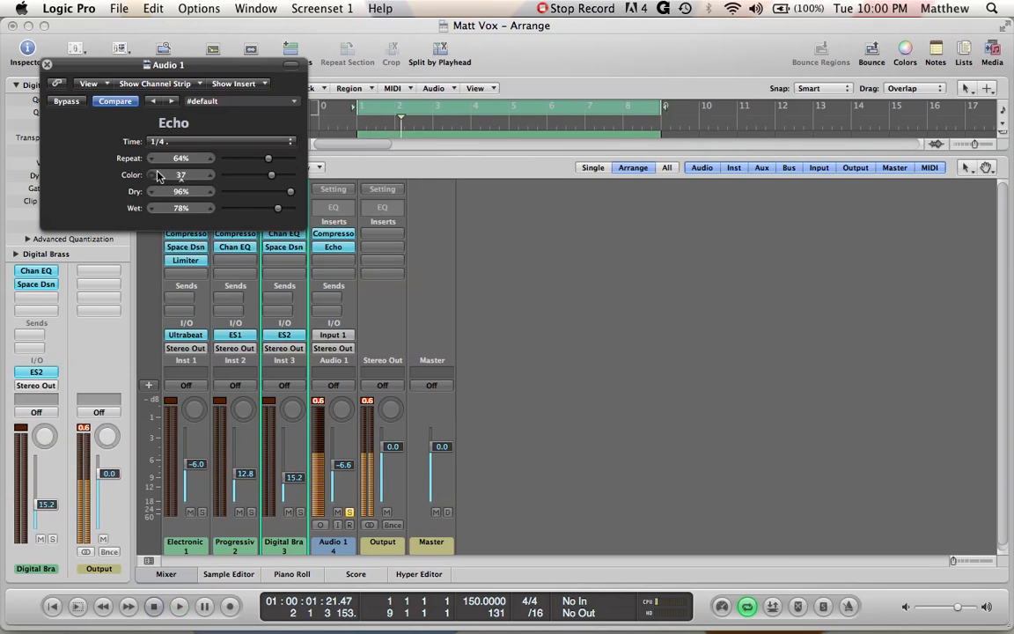
pyautogui.click(318, 401)
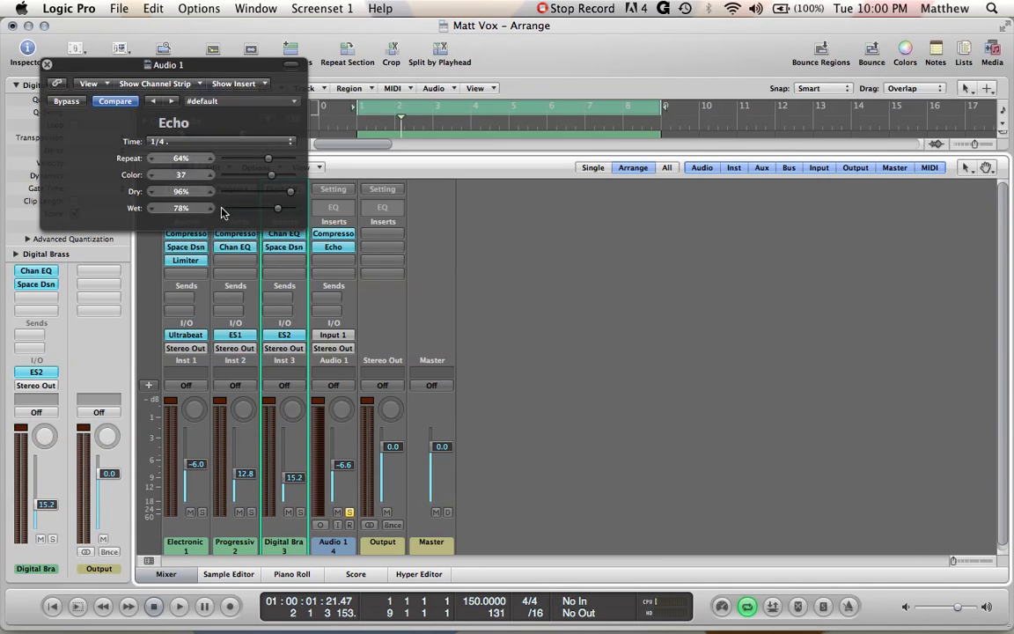
# Step: Audition the Echo's extremes: Dry 100% with Wet 0%, and Dry 0% with Wet 72%
pyautogui.moveTo(289, 194); pyautogui.dragTo(298, 194)
pyautogui.moveTo(278, 212); pyautogui.dragTo(200, 210)
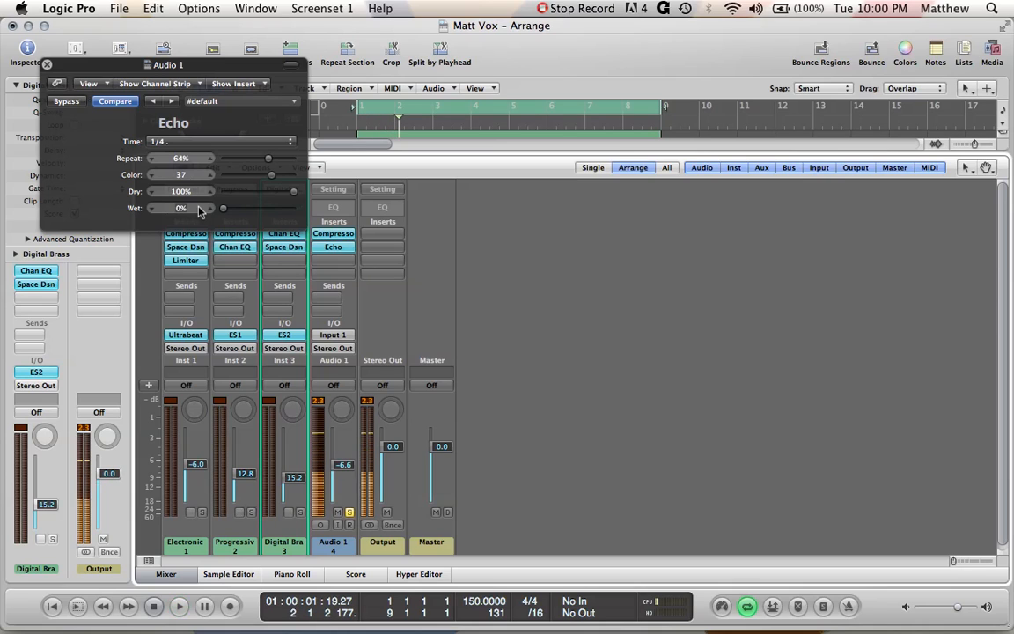
pyautogui.moveTo(294, 192); pyautogui.dragTo(287, 220)
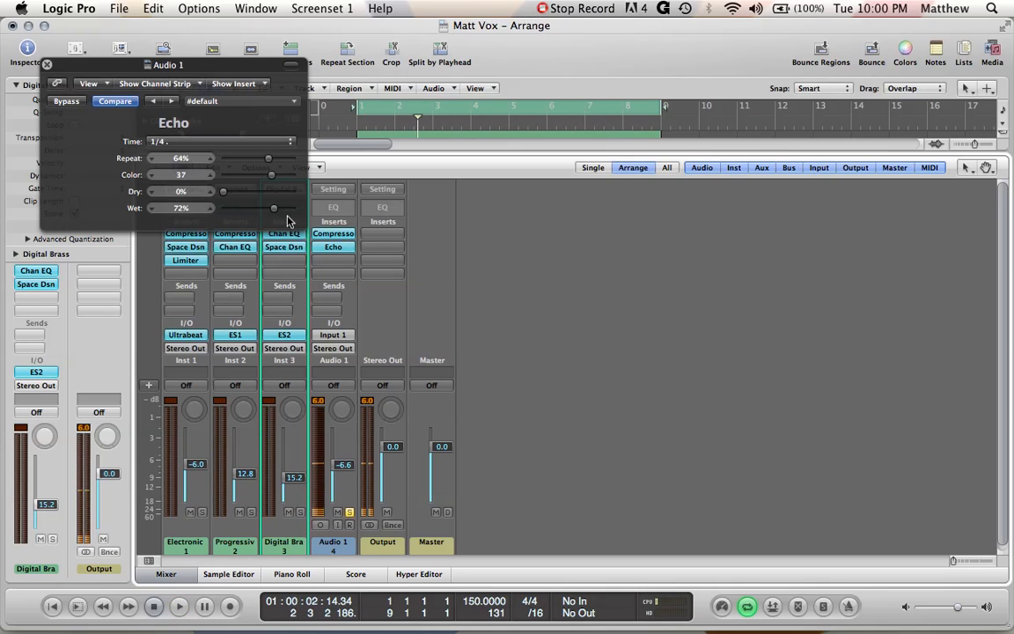
# Step: Set the Echo to 100% Dry and 29% Wet and audition the vocal
pyautogui.moveTo(259, 196); pyautogui.dragTo(314, 194)
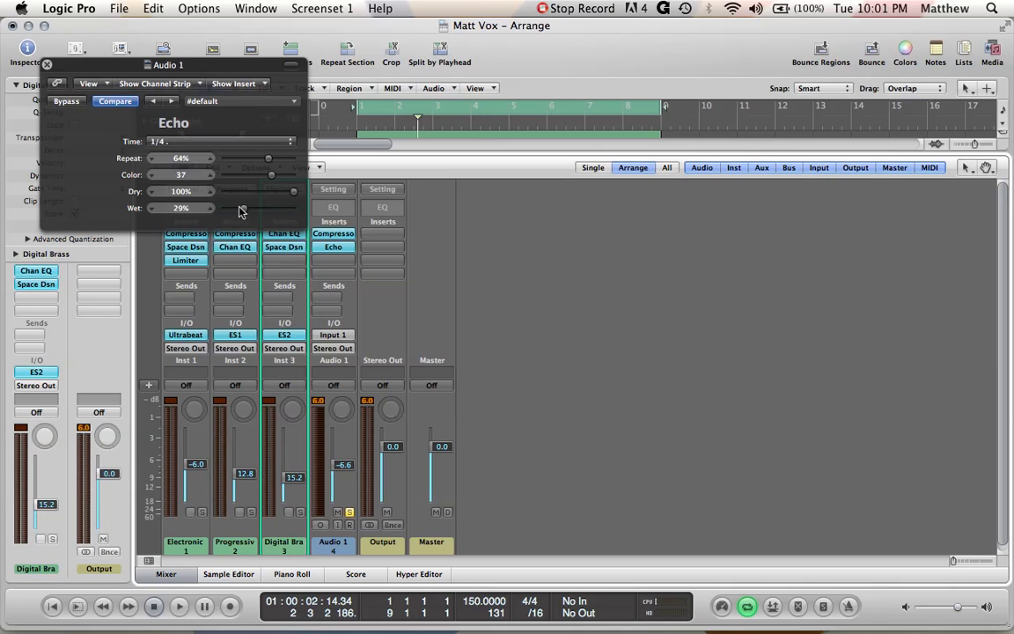
pyautogui.press('space')
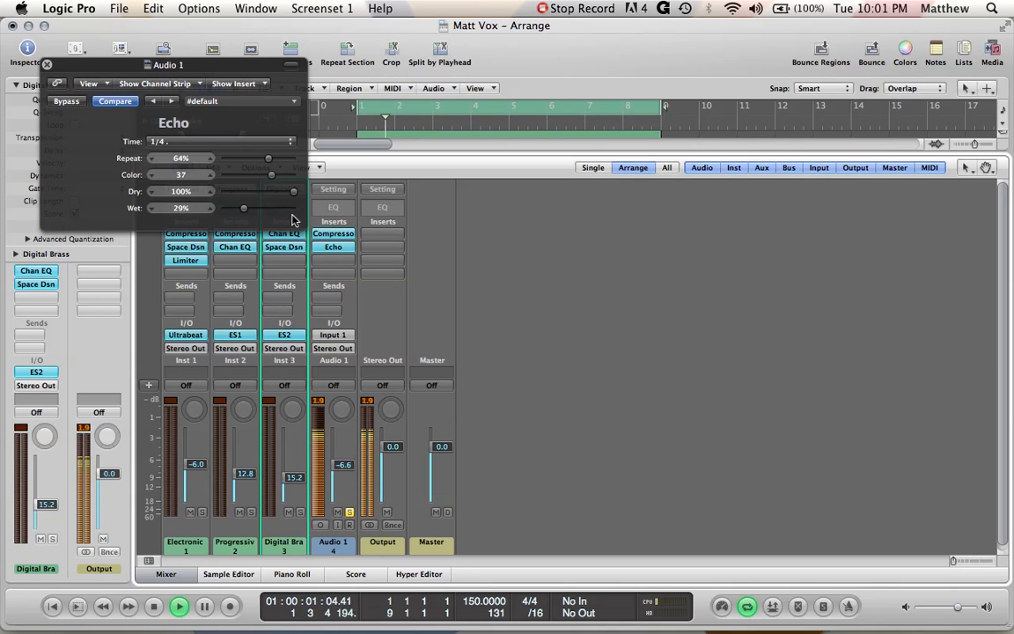
pyautogui.press('space')
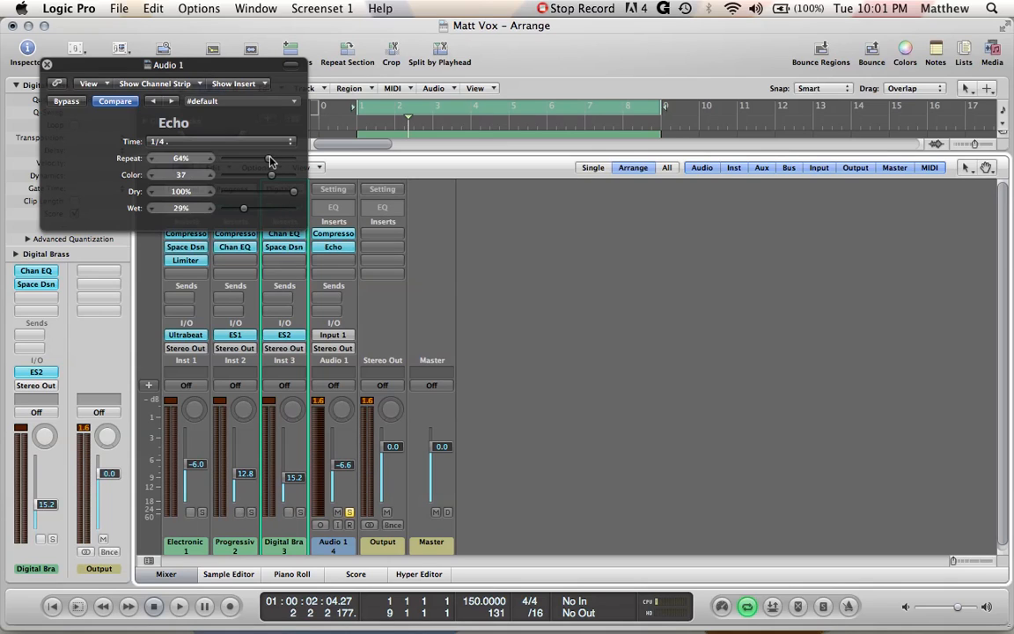
# Step: Audition the Echo with Repeat at 32%, set Repeat to 39% and Wet to 25%, and play the vocal again
pyautogui.moveTo(270, 161); pyautogui.dragTo(247, 165)
pyautogui.press('space')
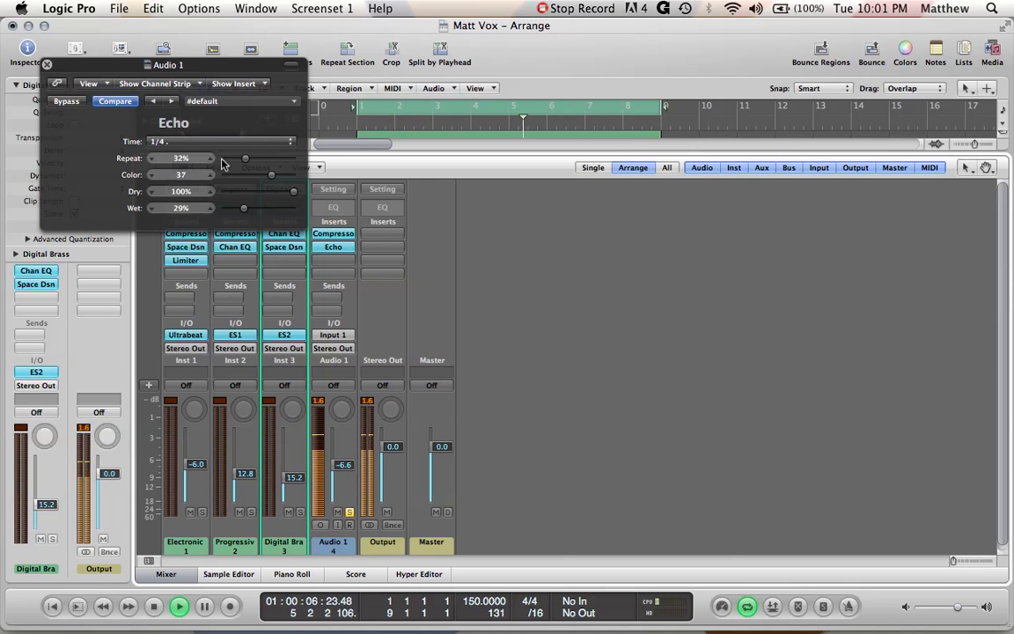
pyautogui.press('space')
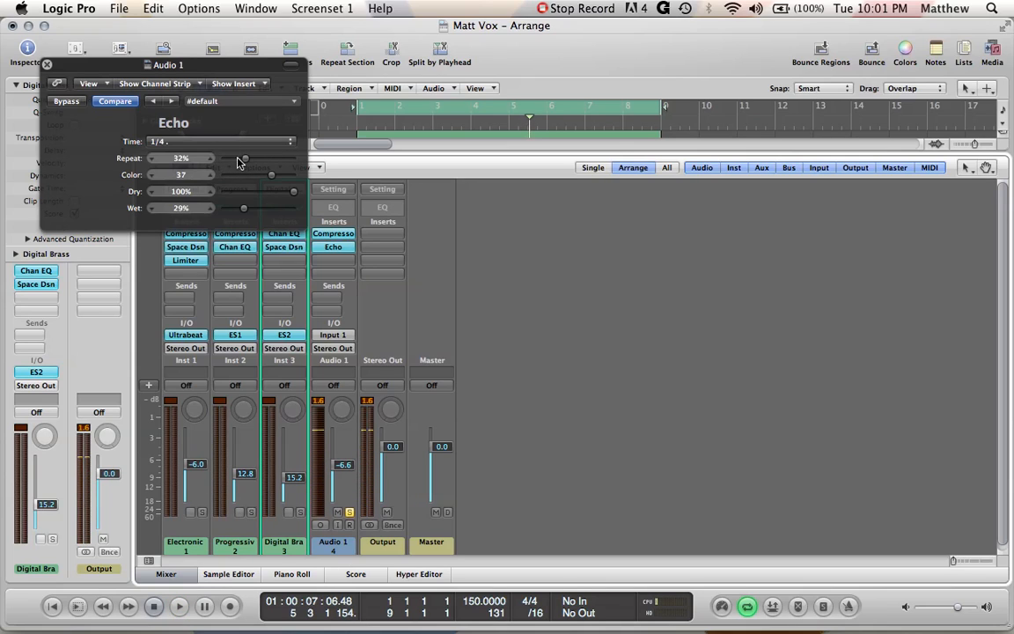
pyautogui.moveTo(253, 164); pyautogui.dragTo(251, 166)
pyautogui.press('space')
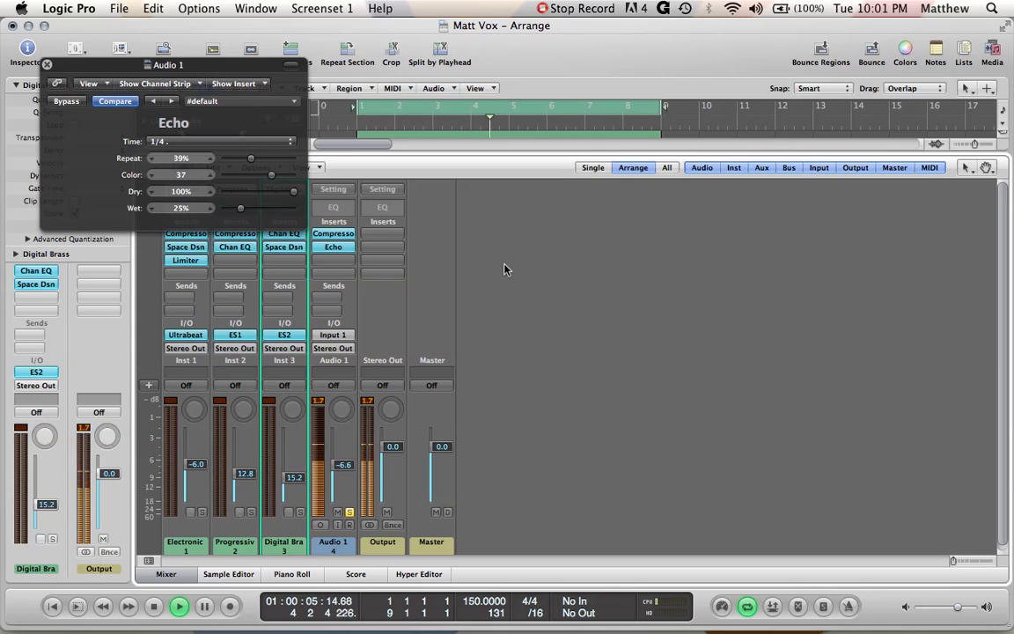
pyautogui.press('space')
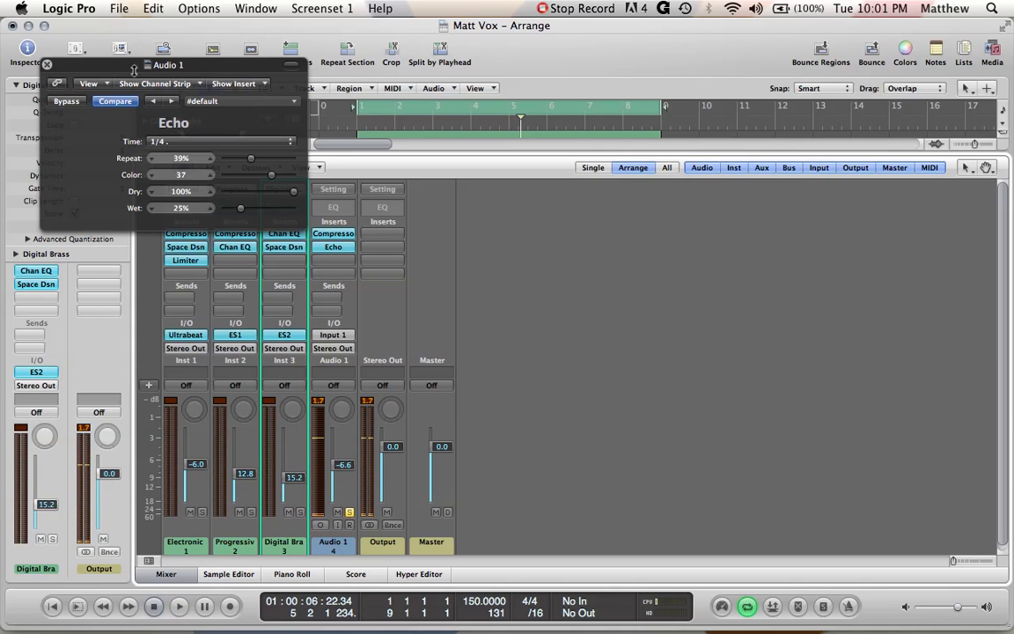
# Step: Insert a Mono->Stereo Space Designer reverb after the Echo on Audio 1 and close the Echo window
pyautogui.click(332, 264)
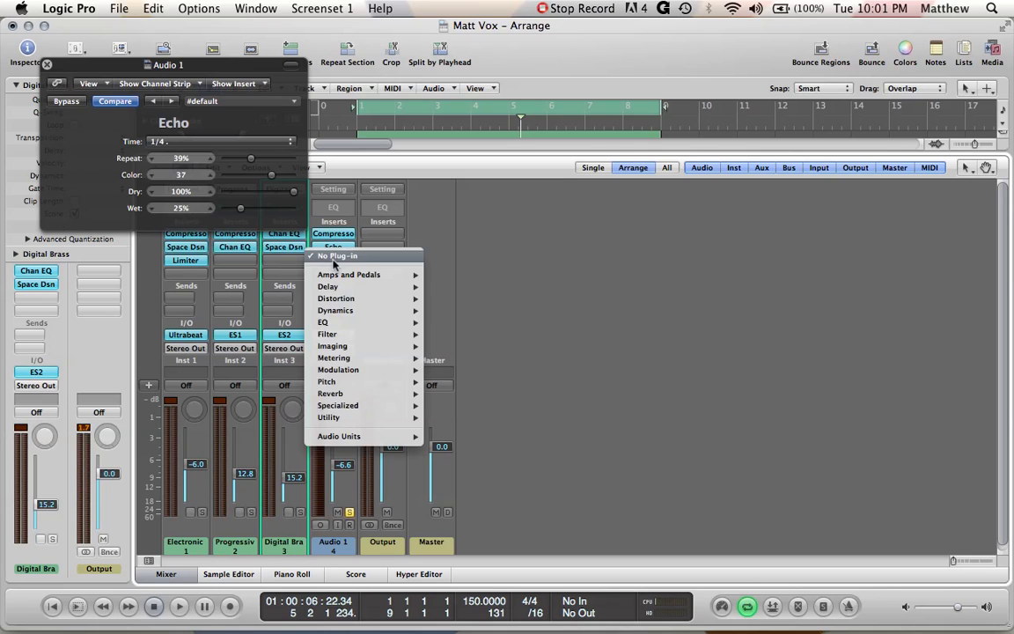
pyautogui.moveTo(367, 399)
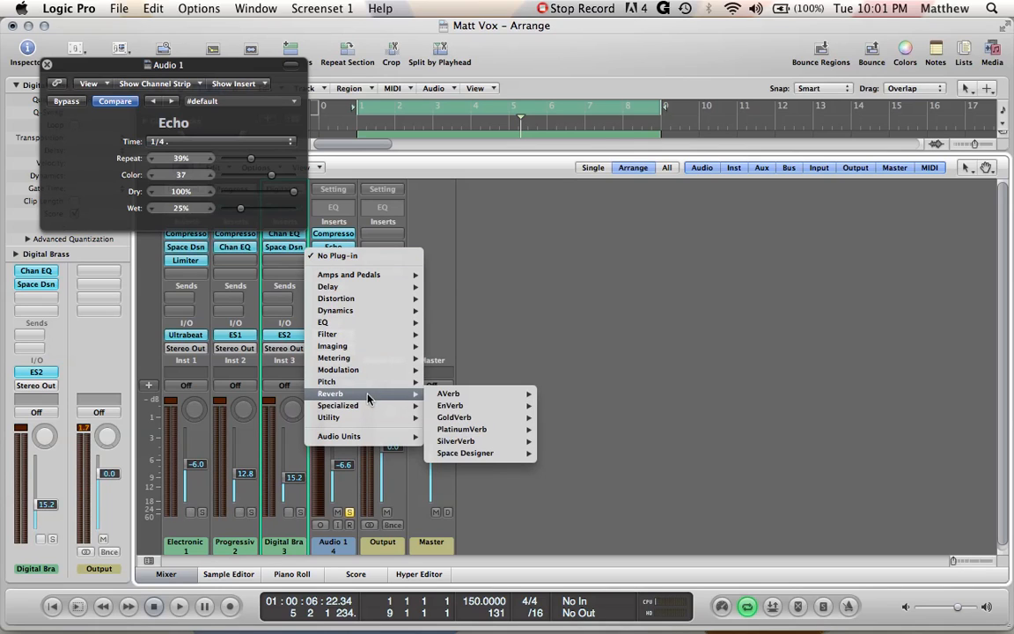
pyautogui.moveTo(508, 457)
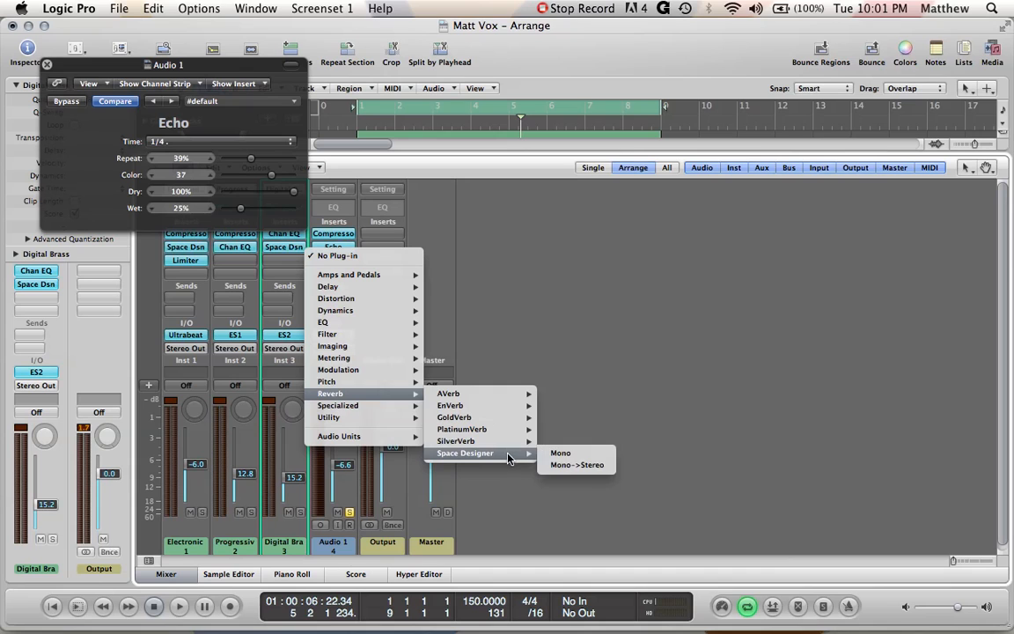
pyautogui.click(572, 465)
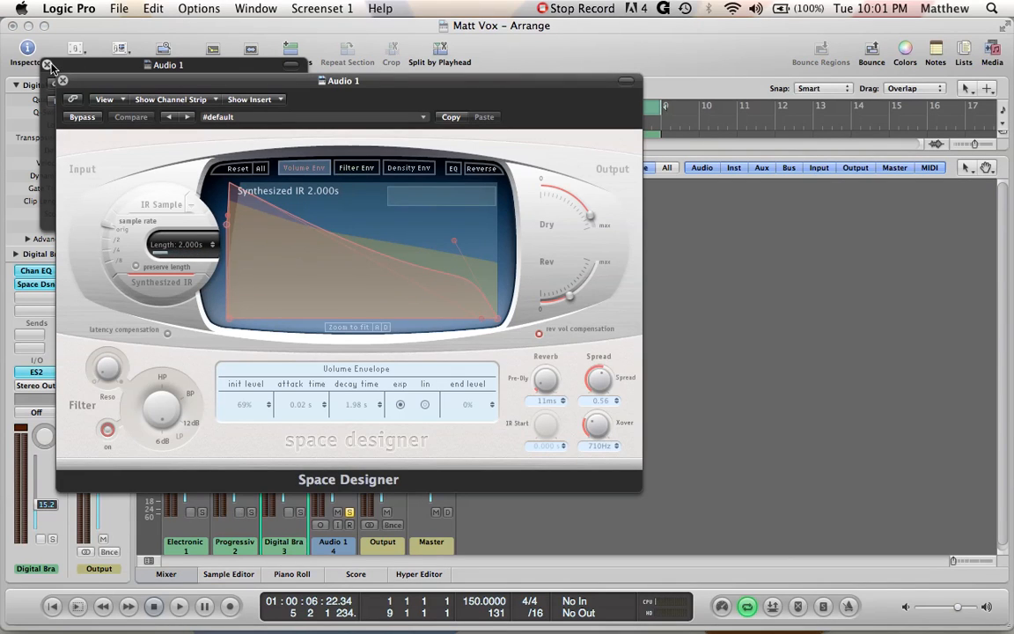
pyautogui.click(49, 65)
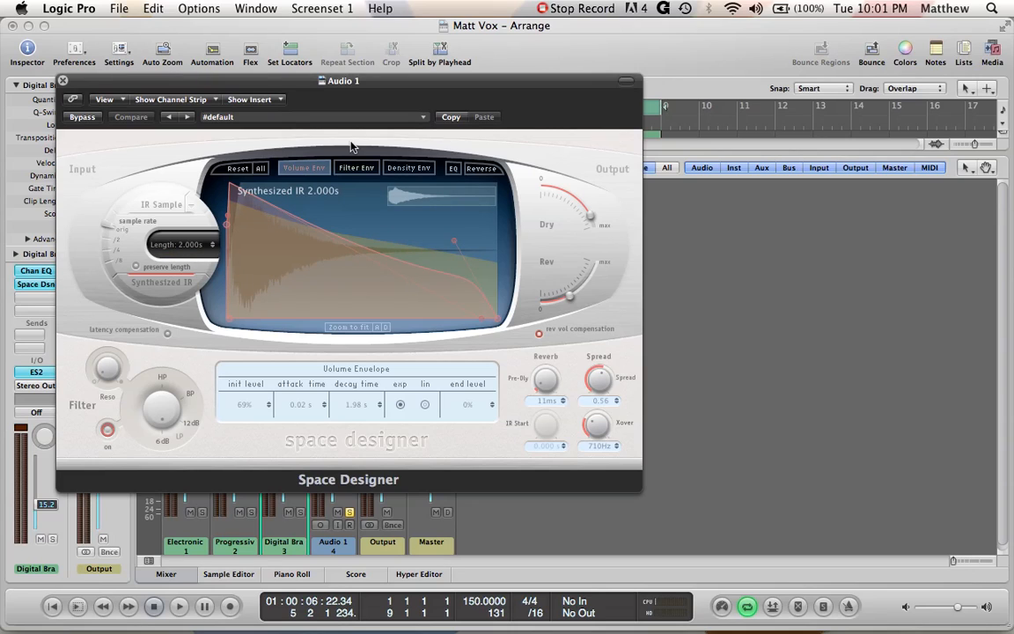
# Step: Review Audio 1's Echo and Compressor inserts in the plug-in window, then return to its Space Designer
pyautogui.click(250, 100)
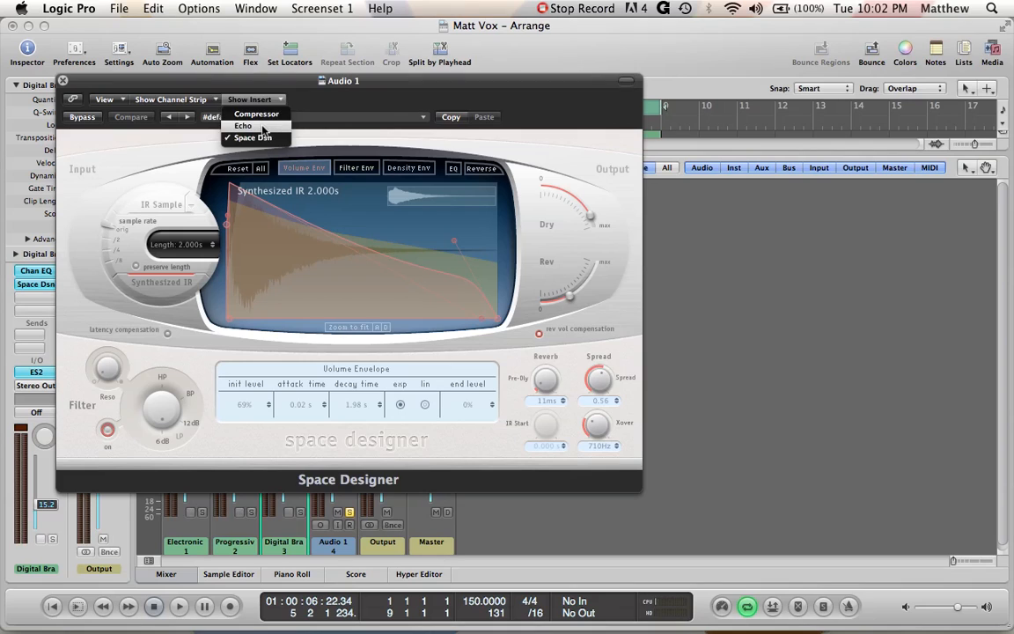
pyautogui.click(262, 130)
pyautogui.click(255, 100)
pyautogui.click(259, 114)
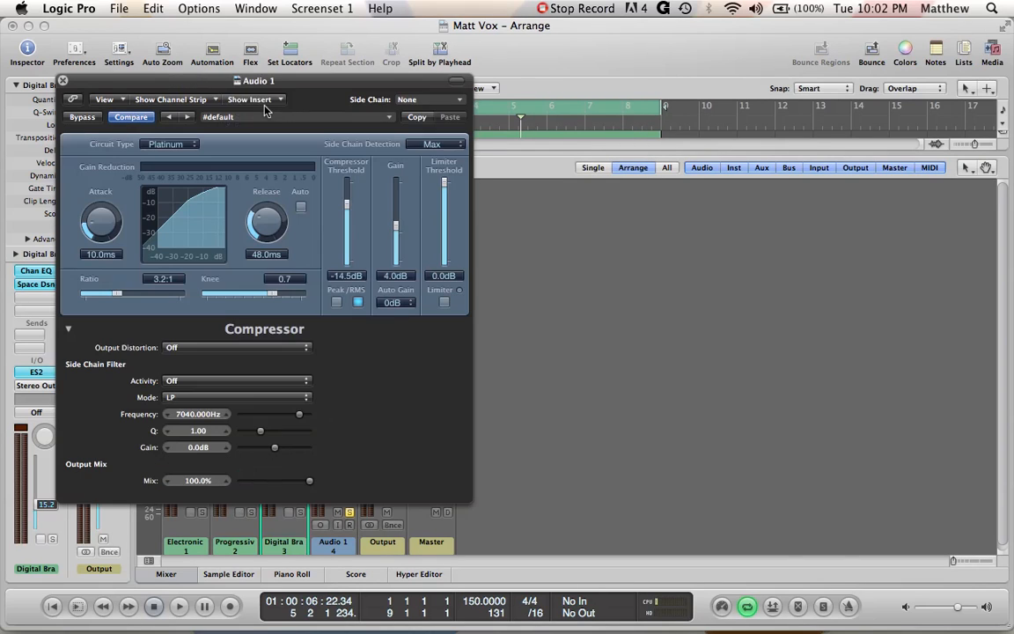
pyautogui.click(255, 100)
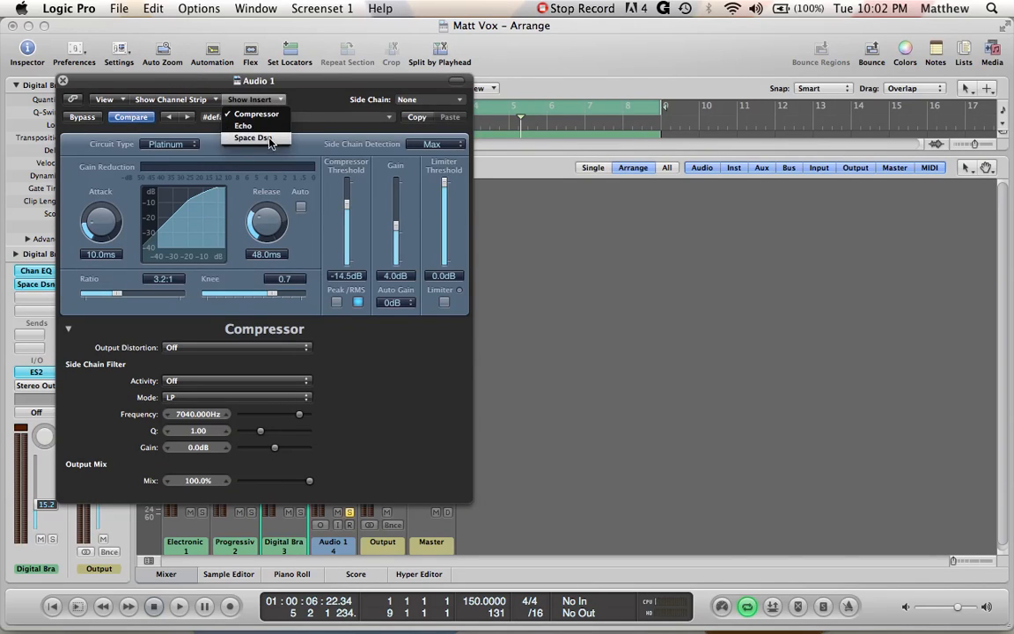
pyautogui.click(253, 137)
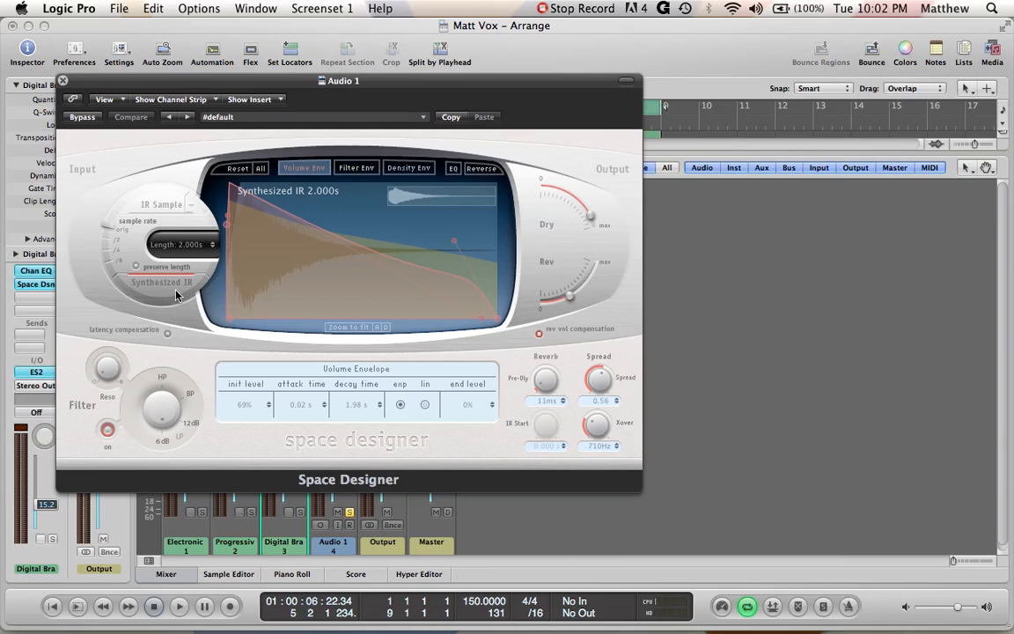
# Step: Load the 1.7s Nice Hall preset from the Medium Spaces halls into Audio 1's Space Designer and audition the vocal
pyautogui.click(371, 121)
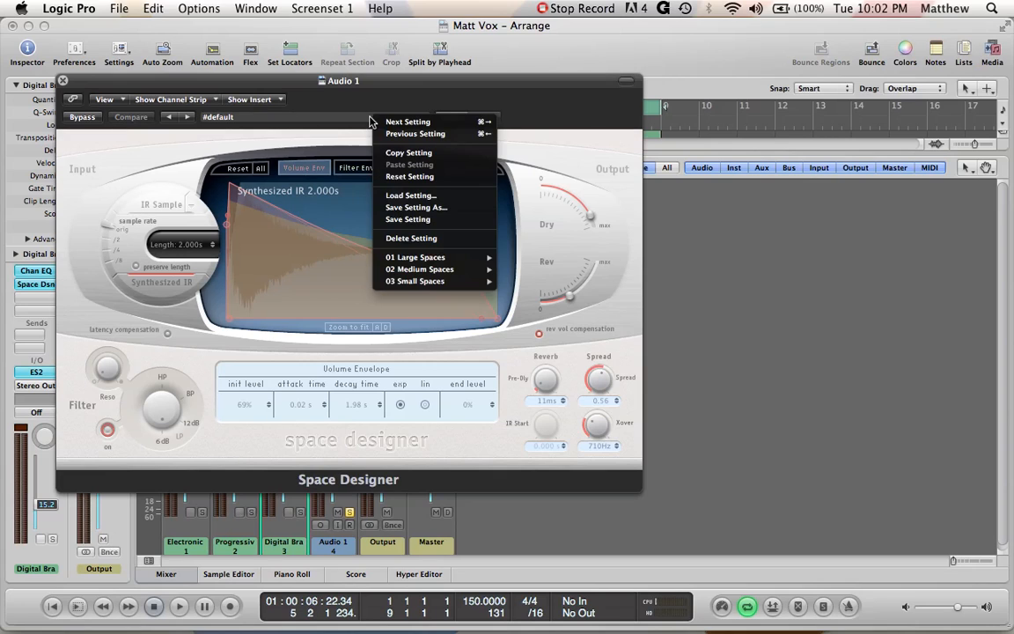
pyautogui.click(288, 118)
pyautogui.click(345, 120)
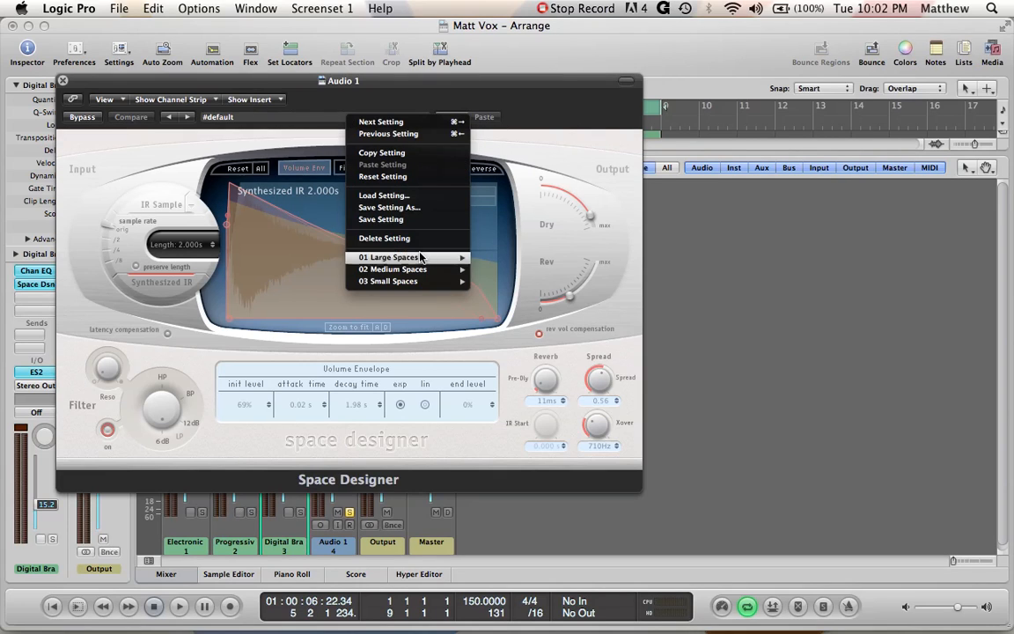
pyautogui.moveTo(421, 257)
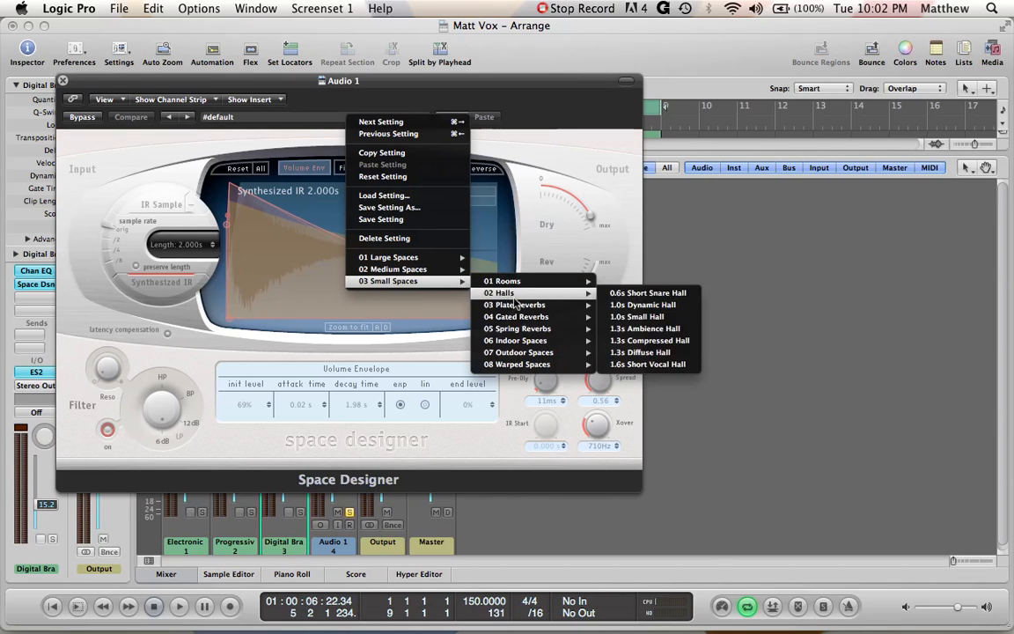
pyautogui.moveTo(548, 345)
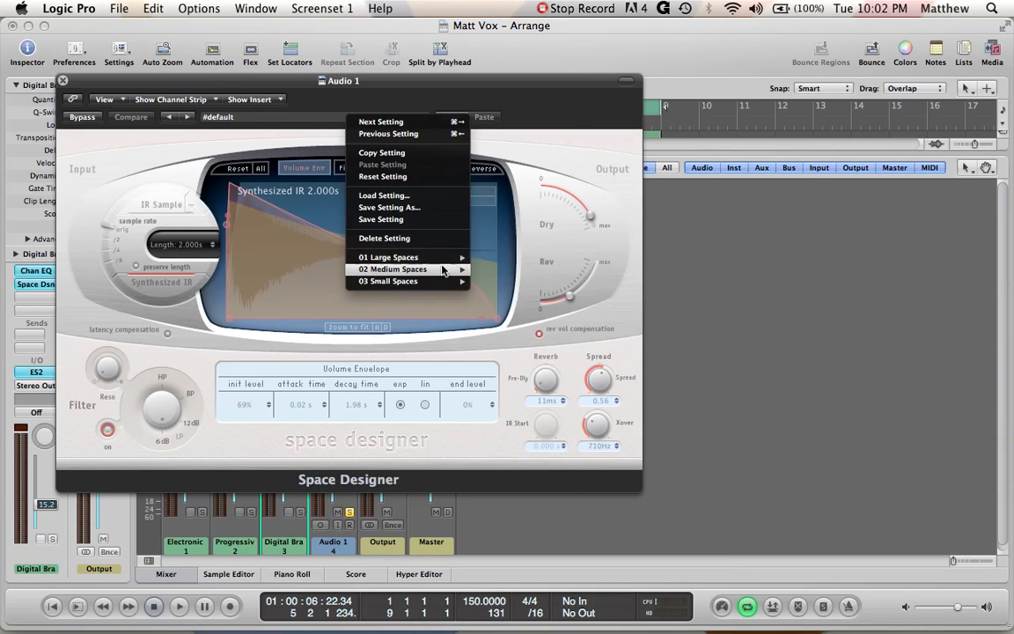
pyautogui.moveTo(518, 275)
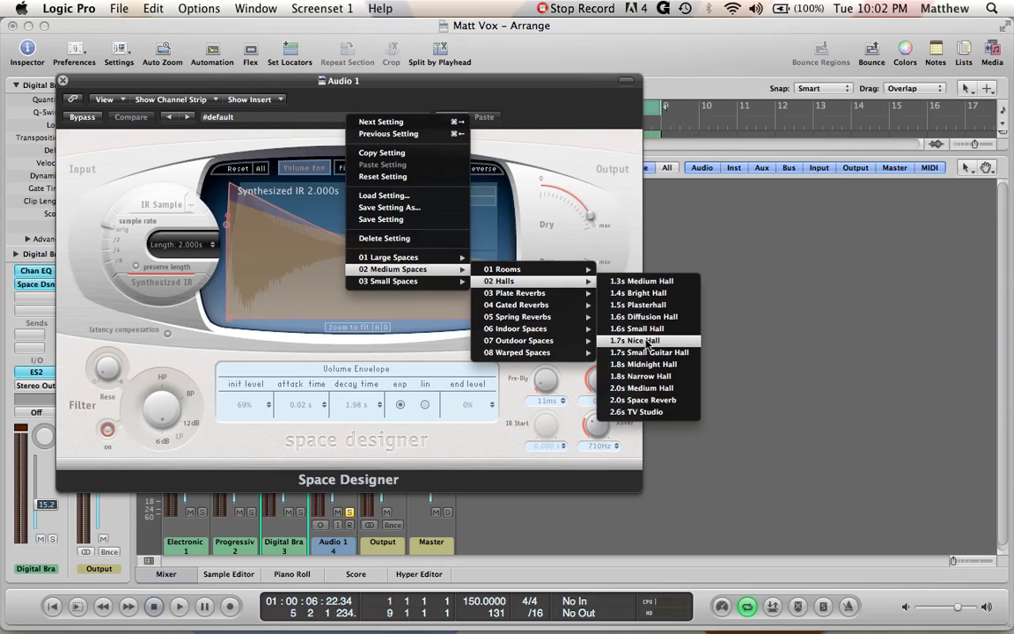
pyautogui.click(648, 341)
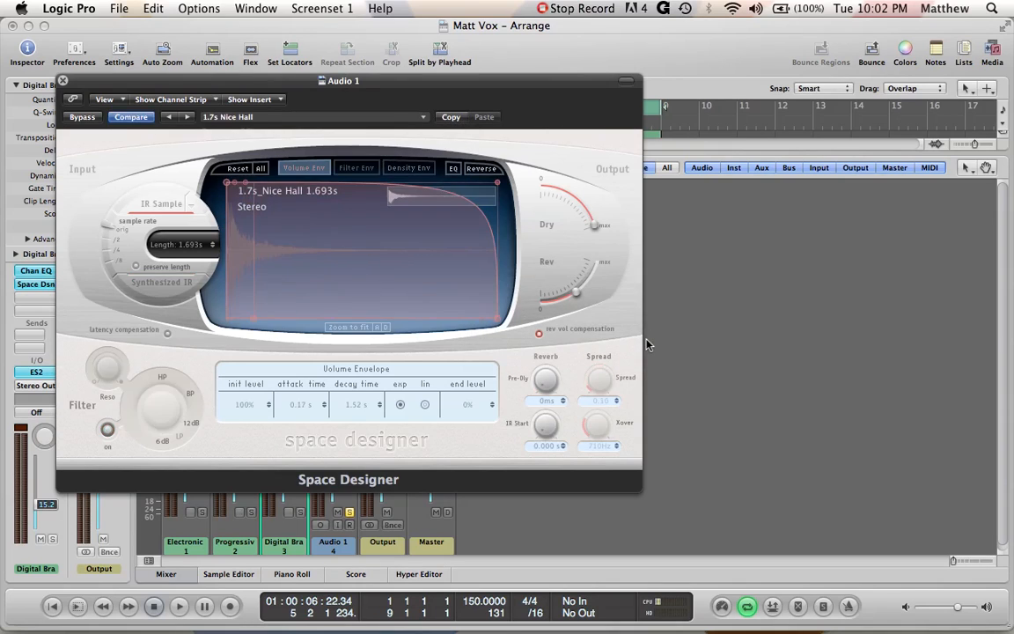
pyautogui.press('space')
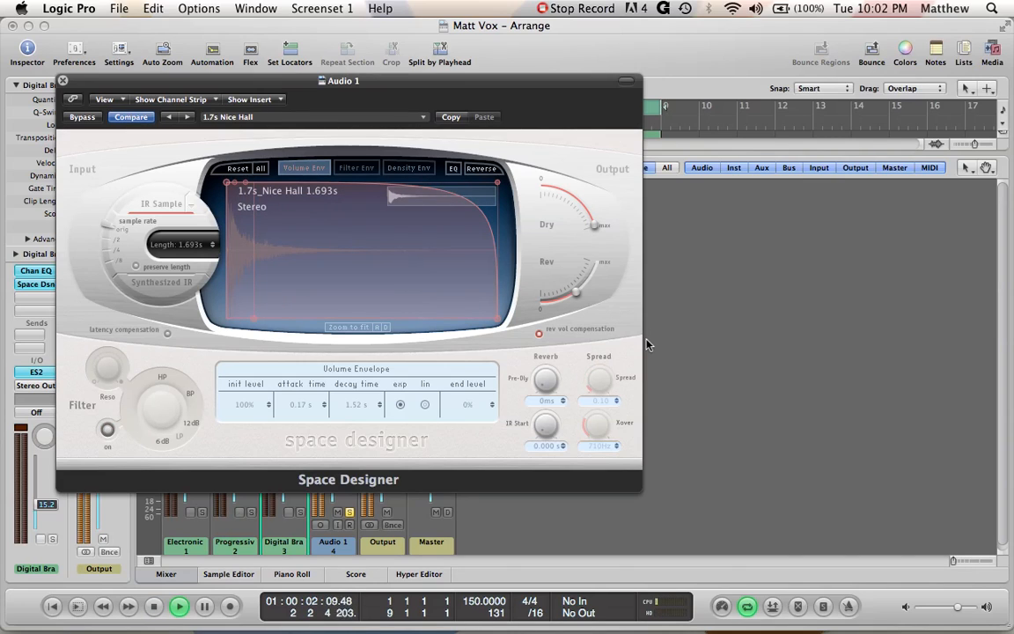
pyautogui.press('space')
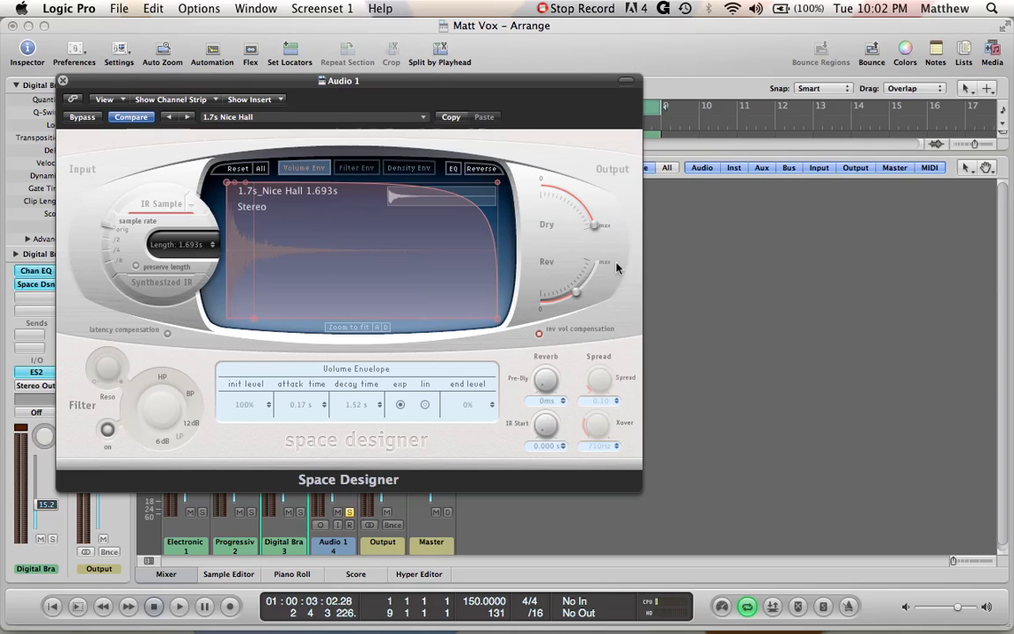
# Step: Lower the reverb output level of Audio 1's Space Designer slightly and play the vocal again
pyautogui.moveTo(576, 291); pyautogui.dragTo(564, 297)
pyautogui.press('space')
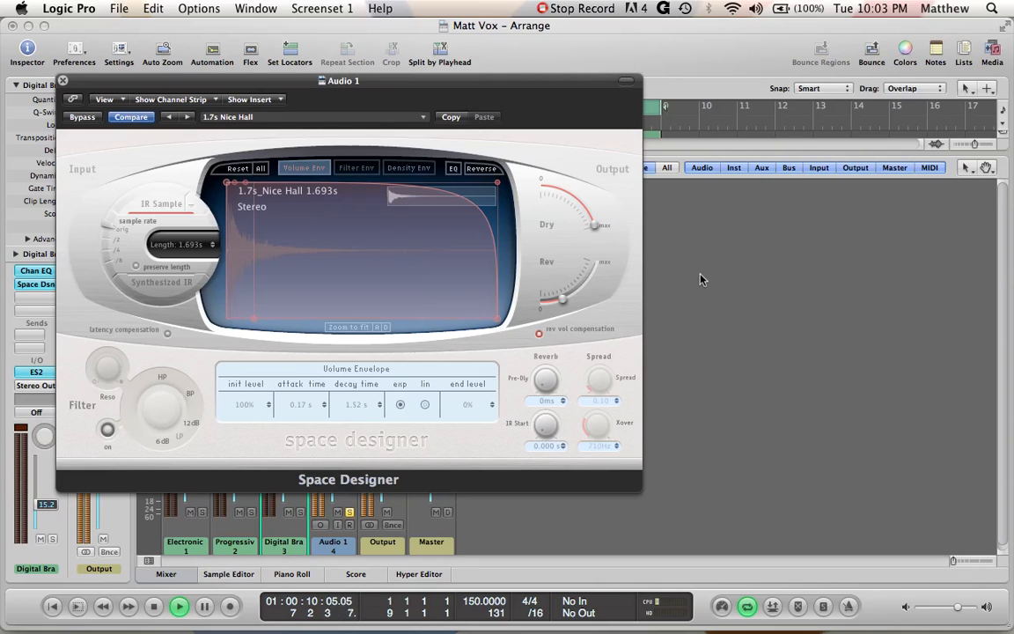
pyautogui.press('space')
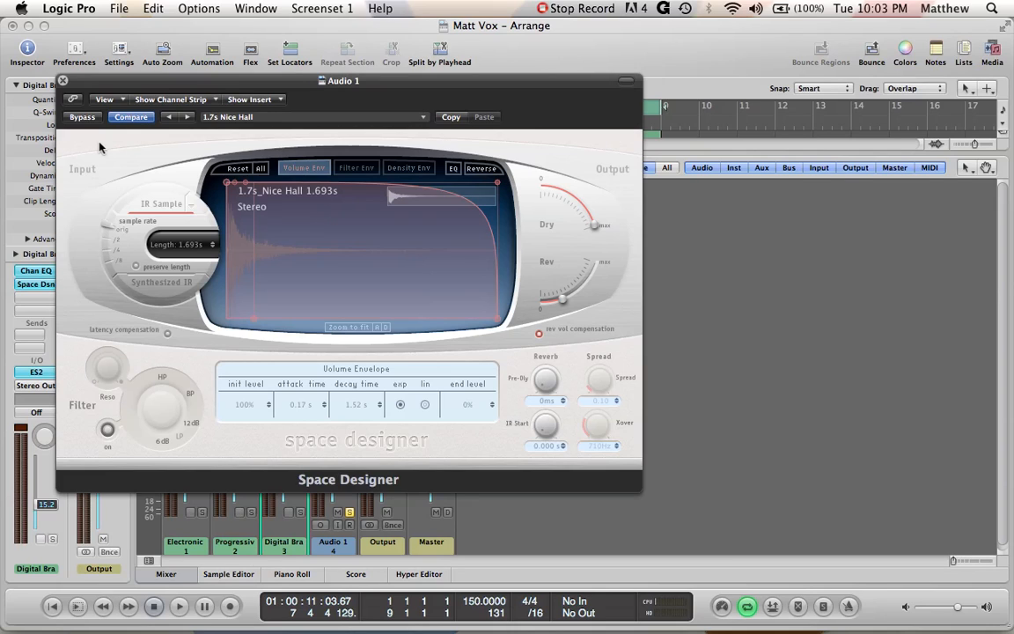
# Step: Compare the vocal with Space Designer bypassed and active during playback
pyautogui.press('space')
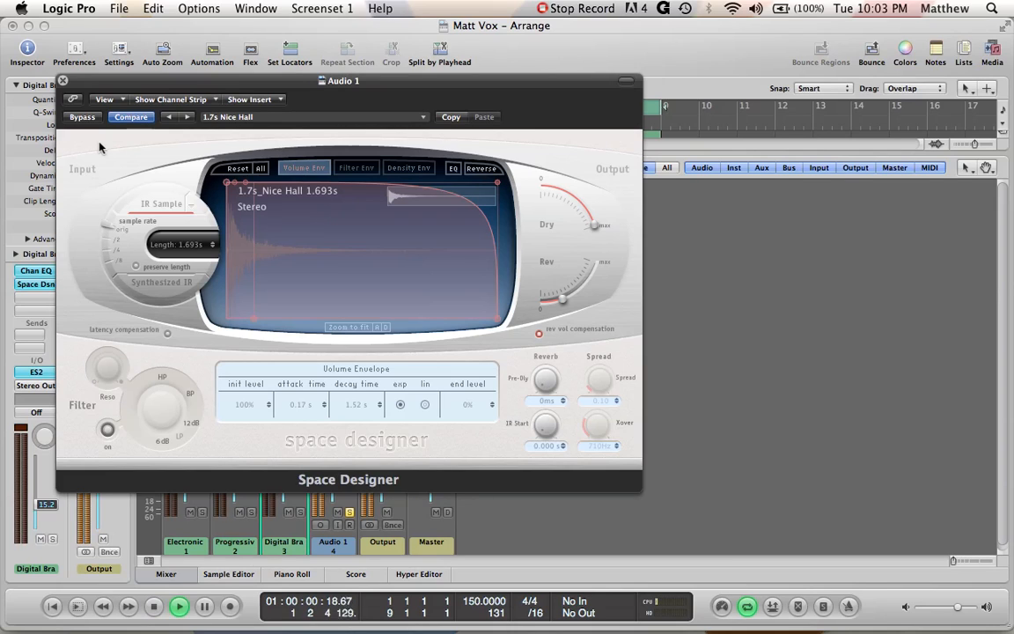
pyautogui.click(82, 117)
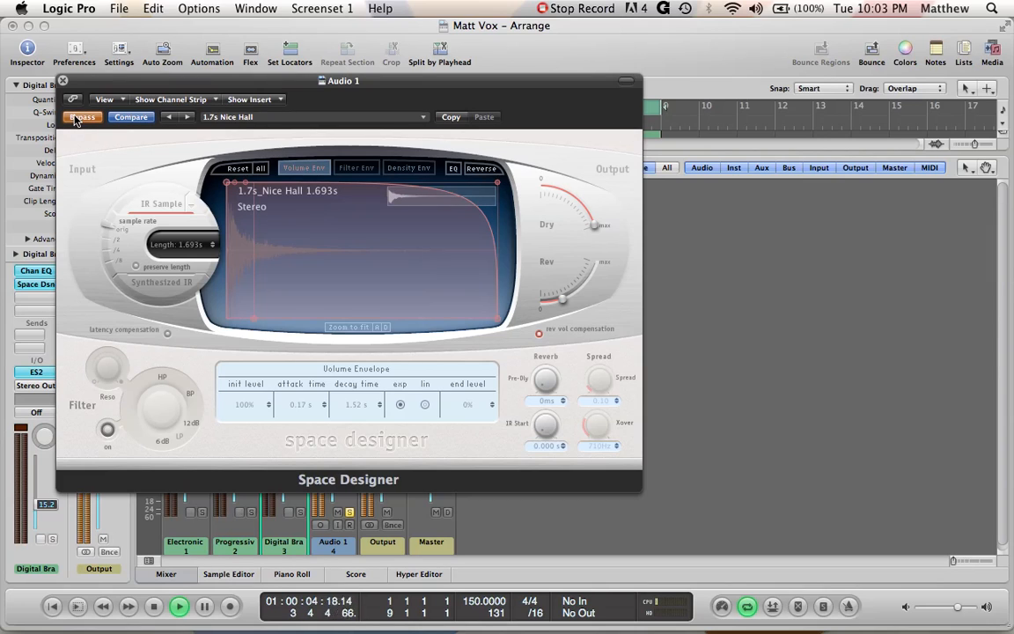
pyautogui.click(78, 118)
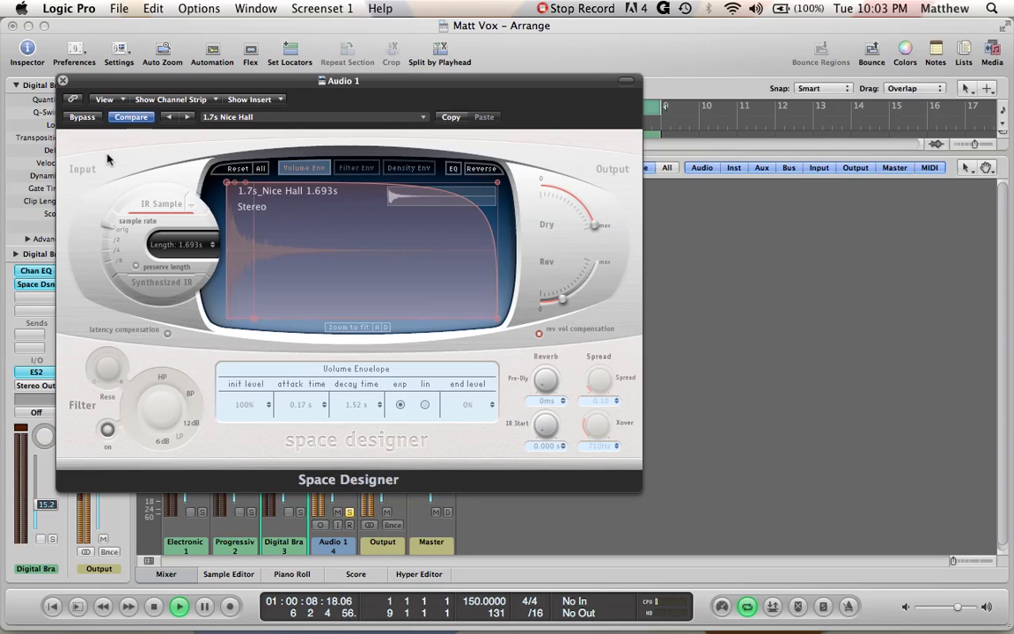
pyautogui.press('space')
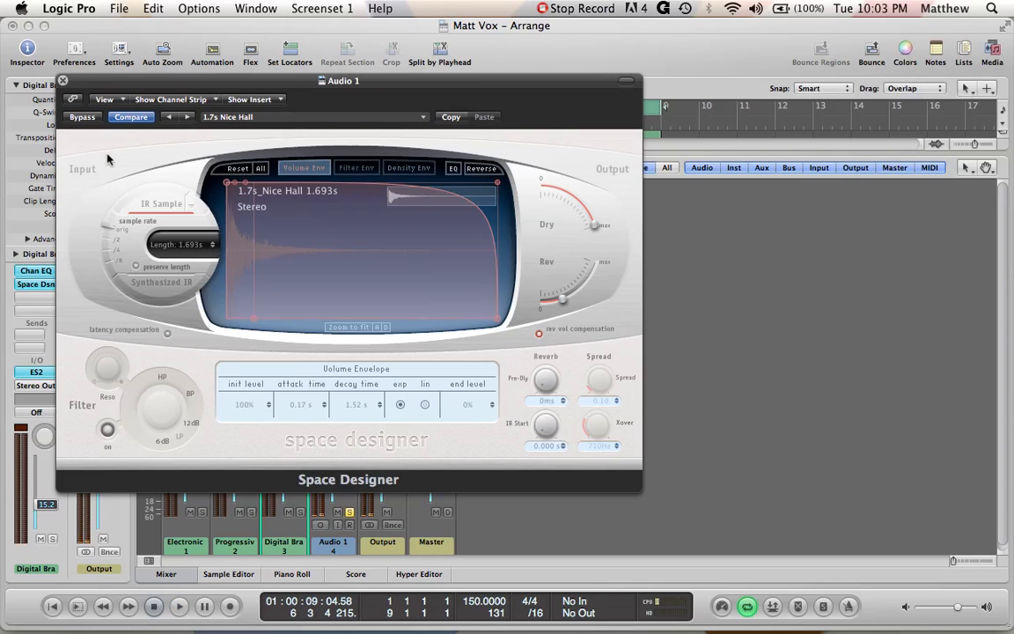
# Step: Close Space Designer, unsolo Audio 1, and during playback set Audio 1 to -9.4 dB and Digital Brass to -10.0 dB
pyautogui.click(63, 81)
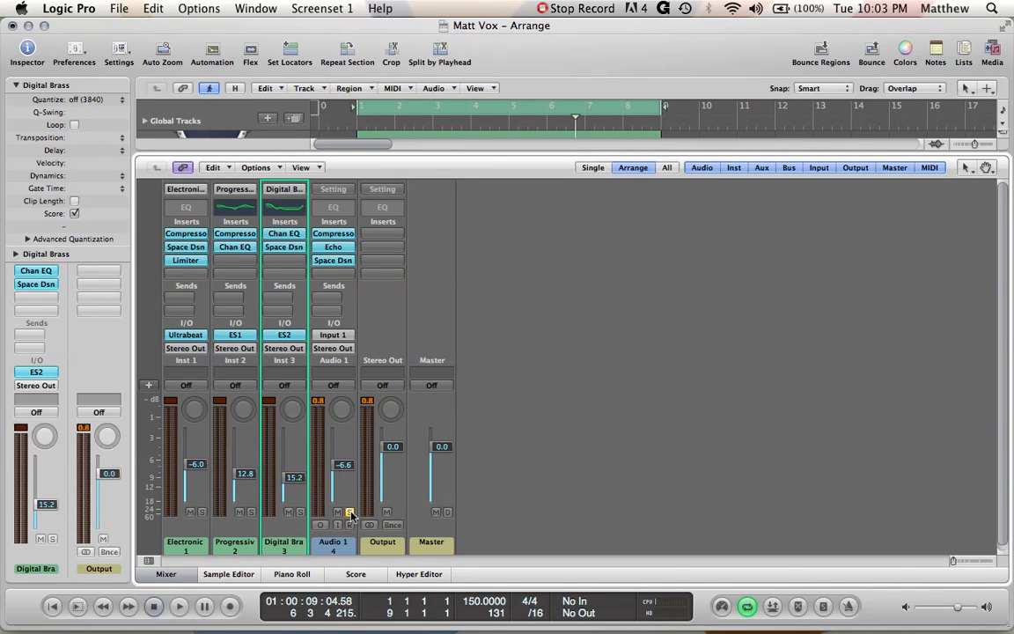
pyautogui.press('space')
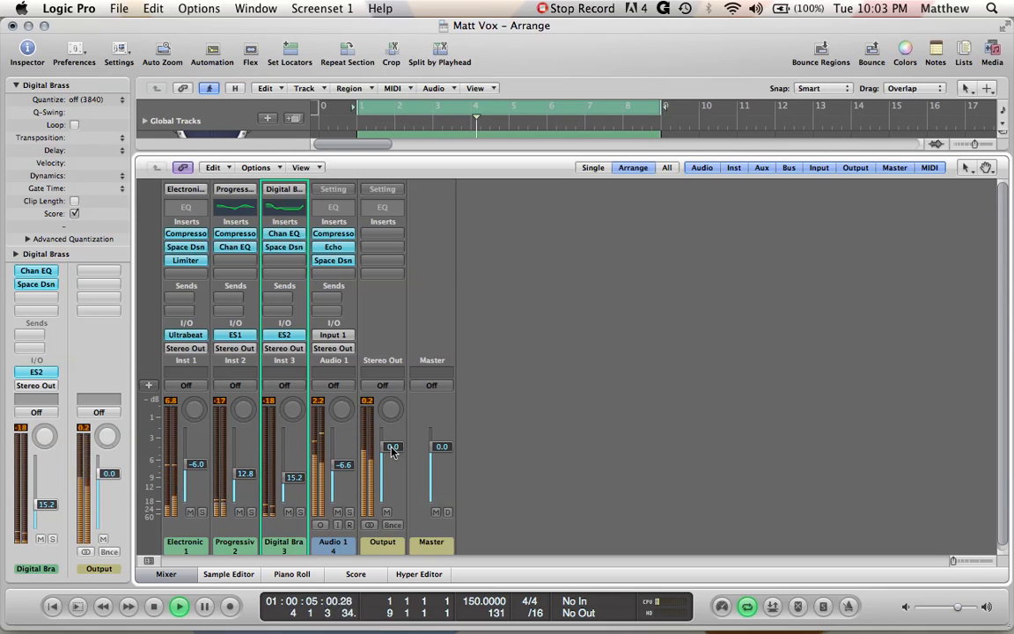
pyautogui.moveTo(349, 461); pyautogui.dragTo(349, 467)
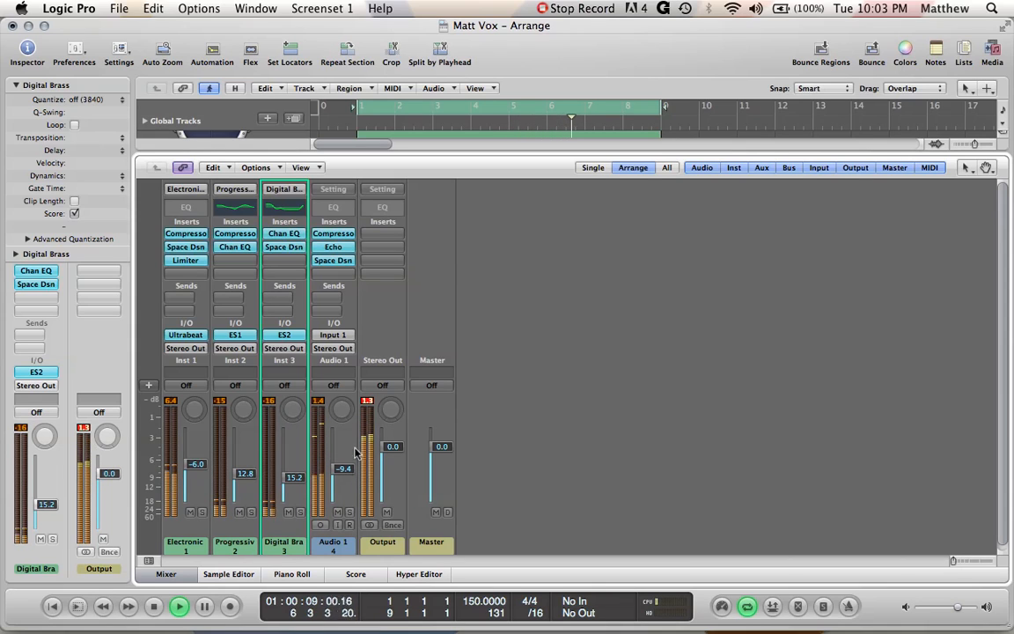
pyautogui.moveTo(297, 483); pyautogui.dragTo(297, 470)
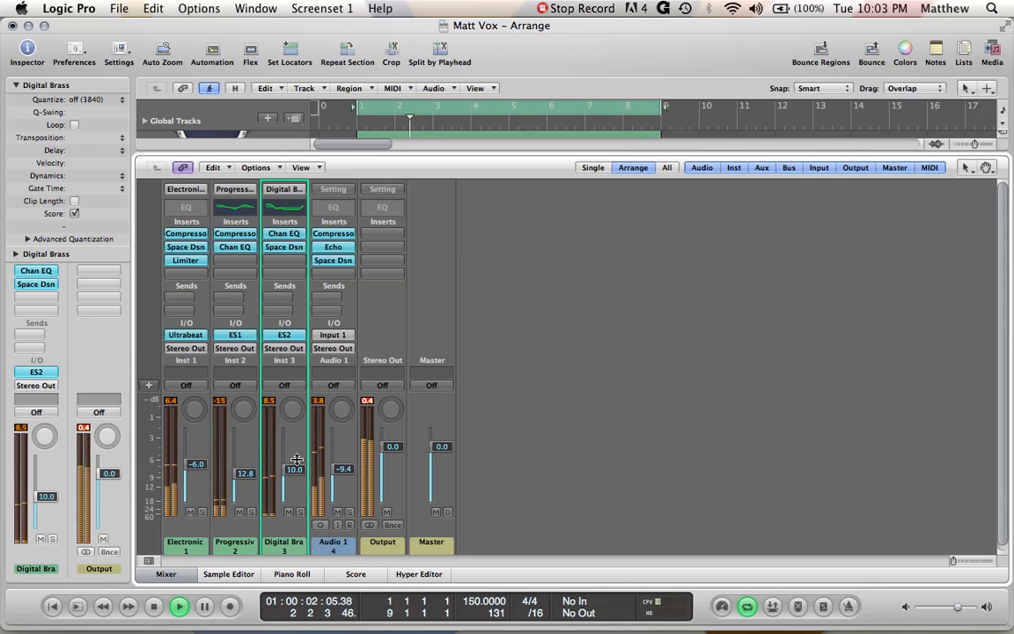
# Step: Rebalance the faders to -5.9 dB drums, -12.2 dB bass, -8.6 dB Digital Brass and -9.2 dB Audio 1, and audition the full mix
pyautogui.moveTo(198, 464); pyautogui.dragTo(337, 469)
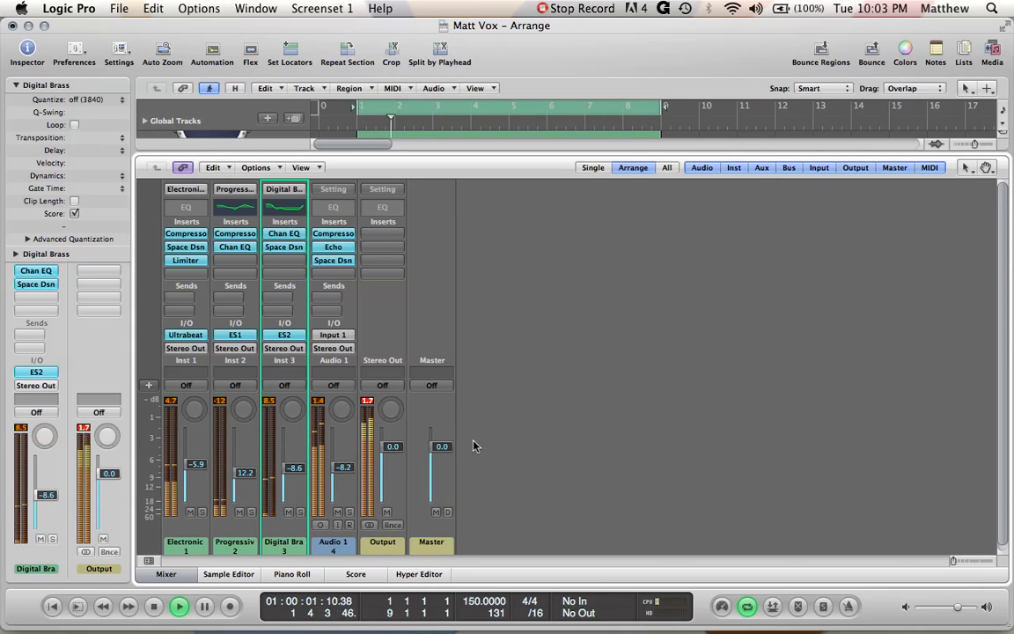
pyautogui.press('space')
pyautogui.press('space')
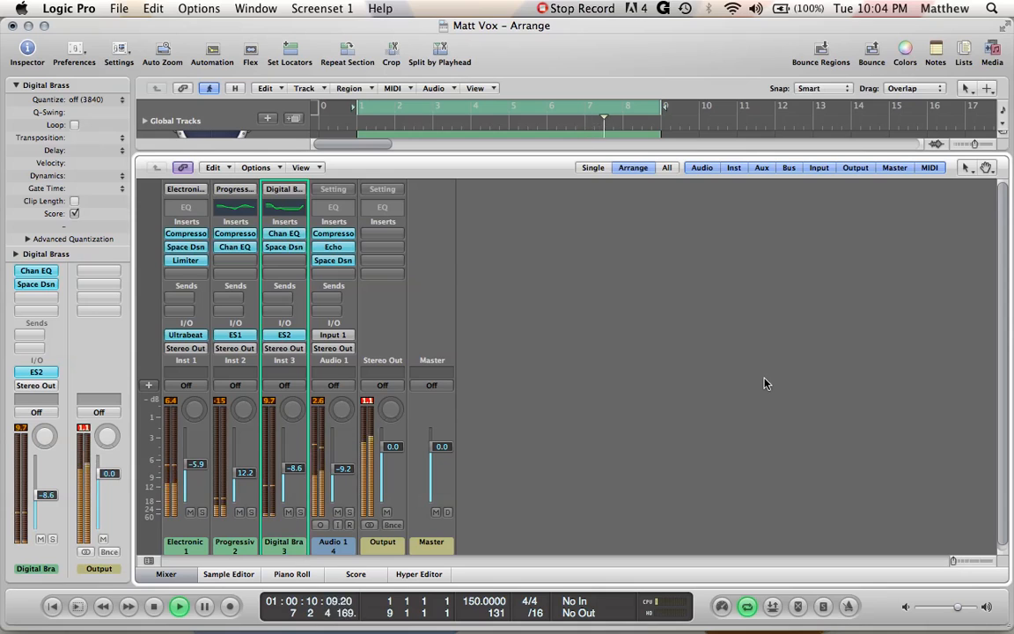
pyautogui.press('space')
# Step: Insert a second stereo Space Designer reverb in the Digital Brass channel's next empty insert slot
pyautogui.click(293, 272)
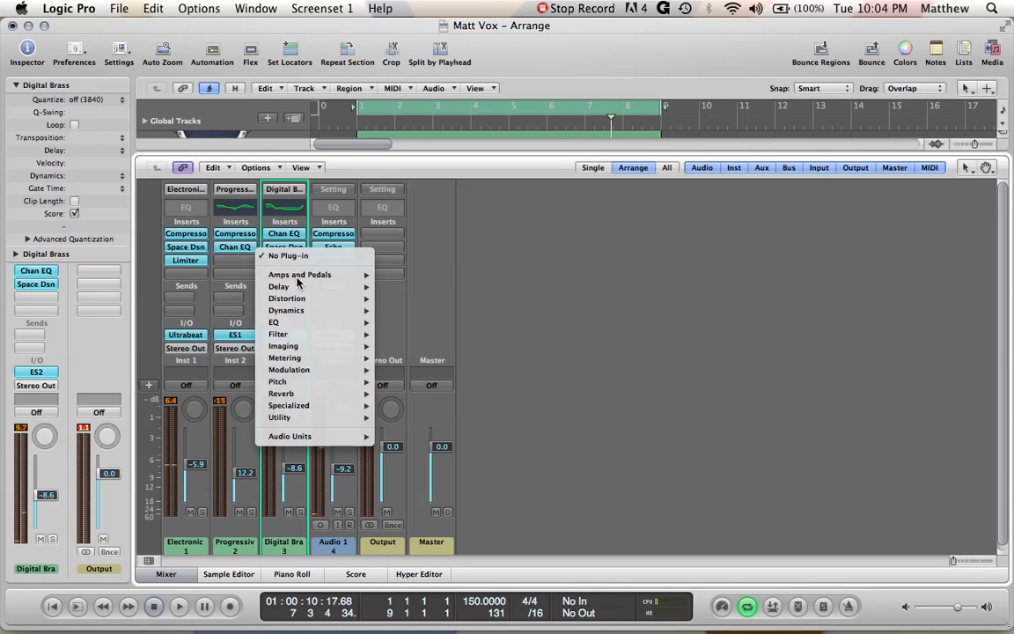
pyautogui.moveTo(325, 399)
pyautogui.moveTo(462, 457)
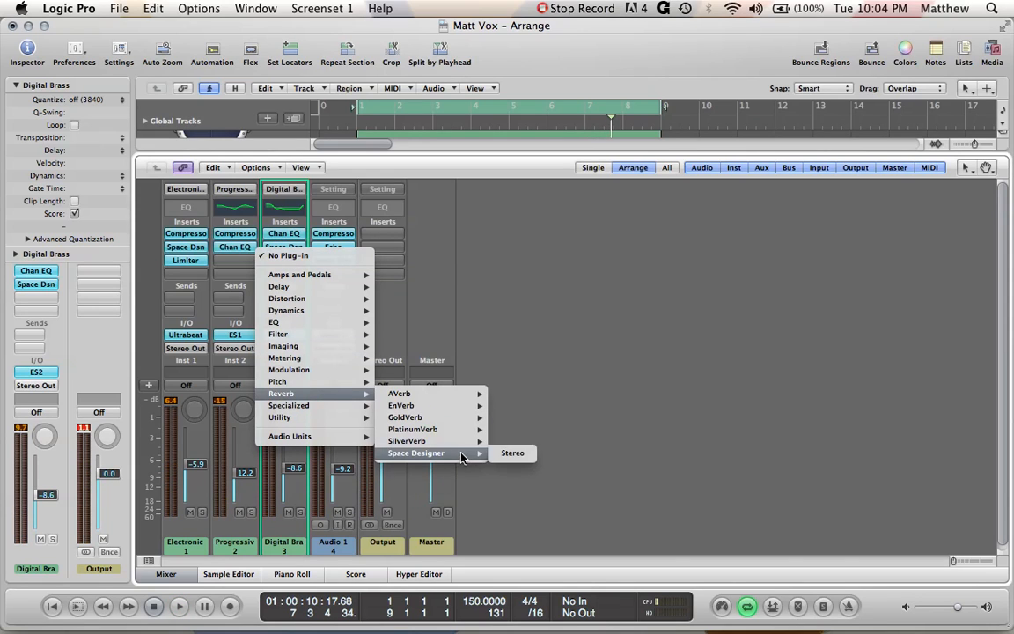
pyautogui.click(515, 454)
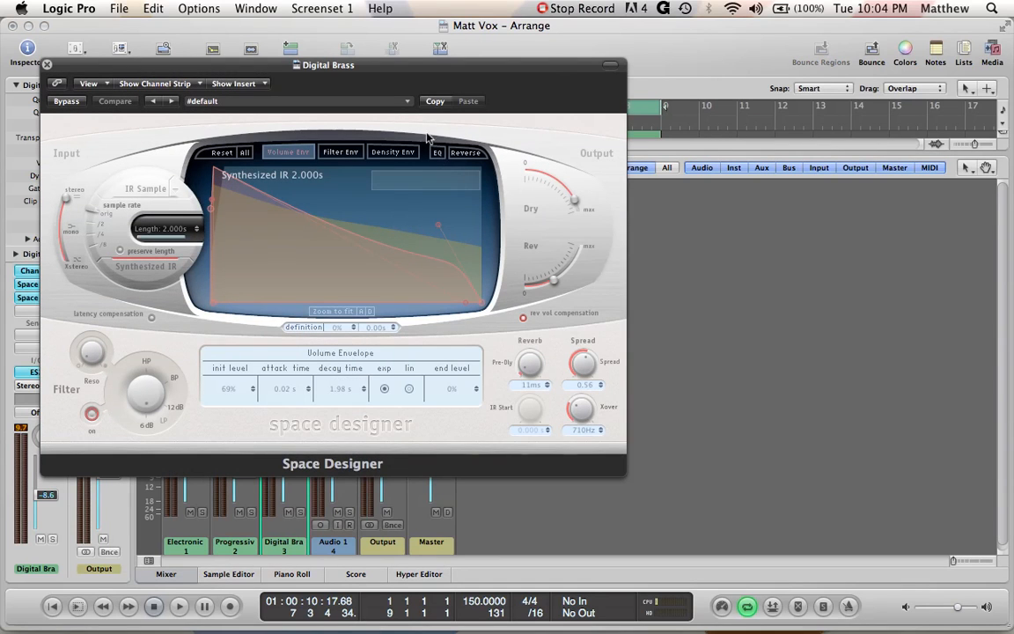
# Step: Load the 02.4s Small Tunnel preset from Large Spaces, Outdoor Spaces in Digital Brass's new Space Designer
pyautogui.click(384, 104)
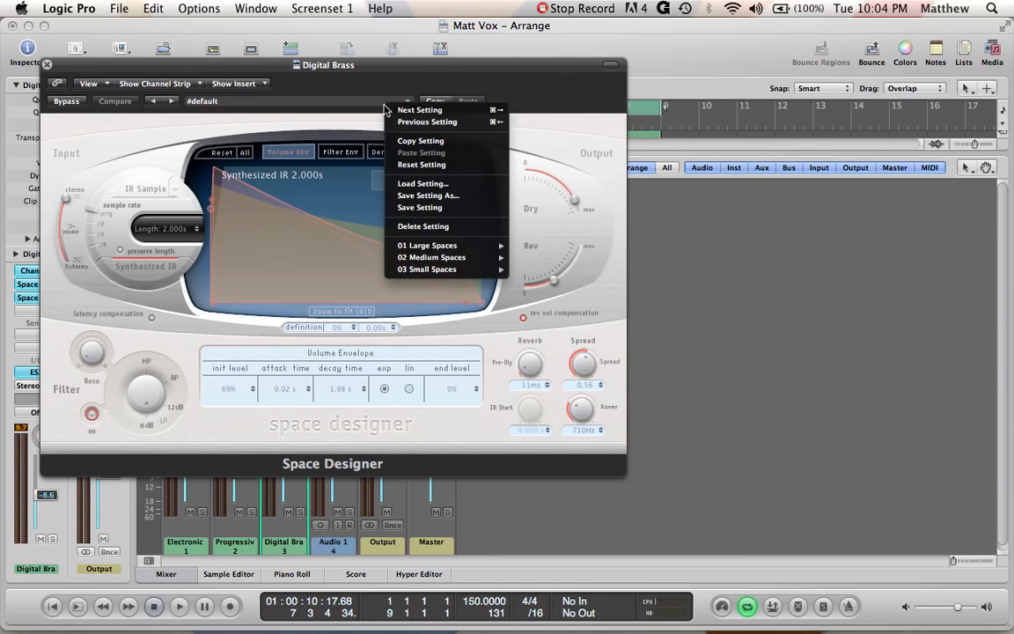
pyautogui.moveTo(449, 245)
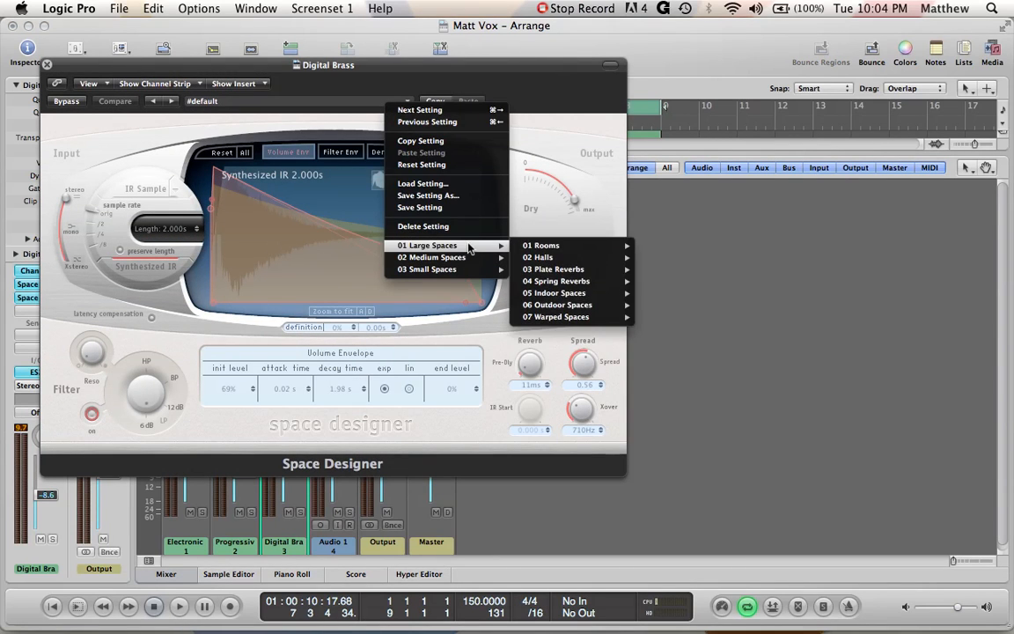
pyautogui.moveTo(593, 290)
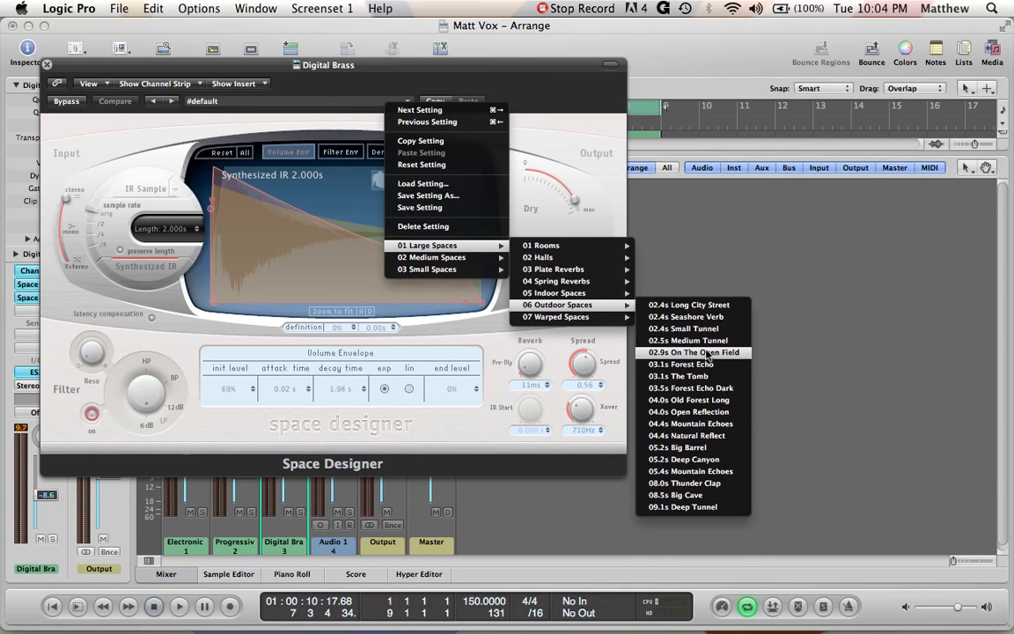
pyautogui.click(705, 332)
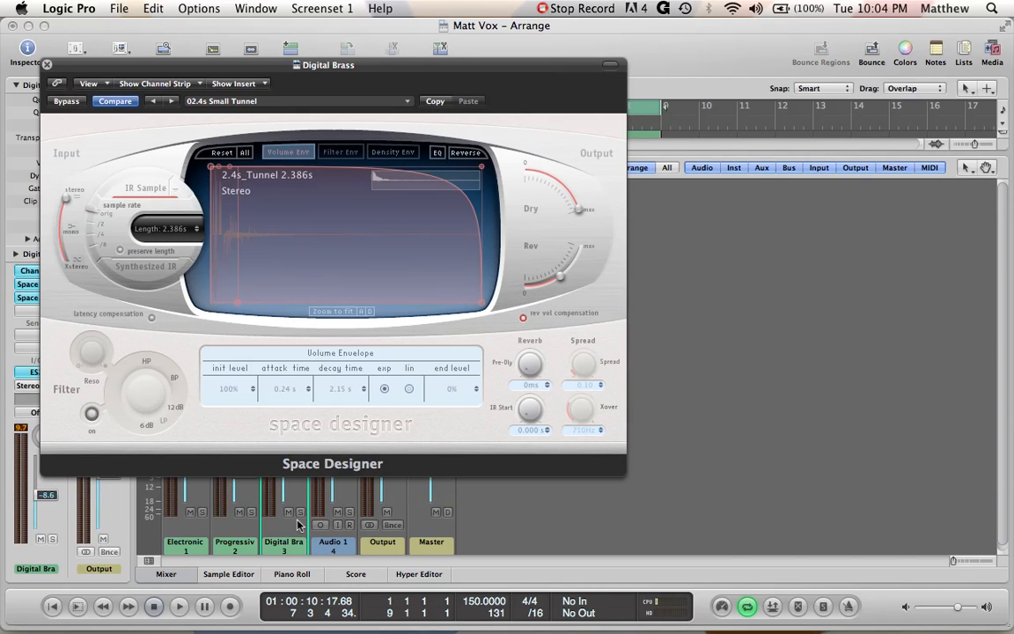
# Step: Solo Digital Brass and, during playback, slightly lower Space Designer's Dry level and raise its Rev level
pyautogui.press('space')
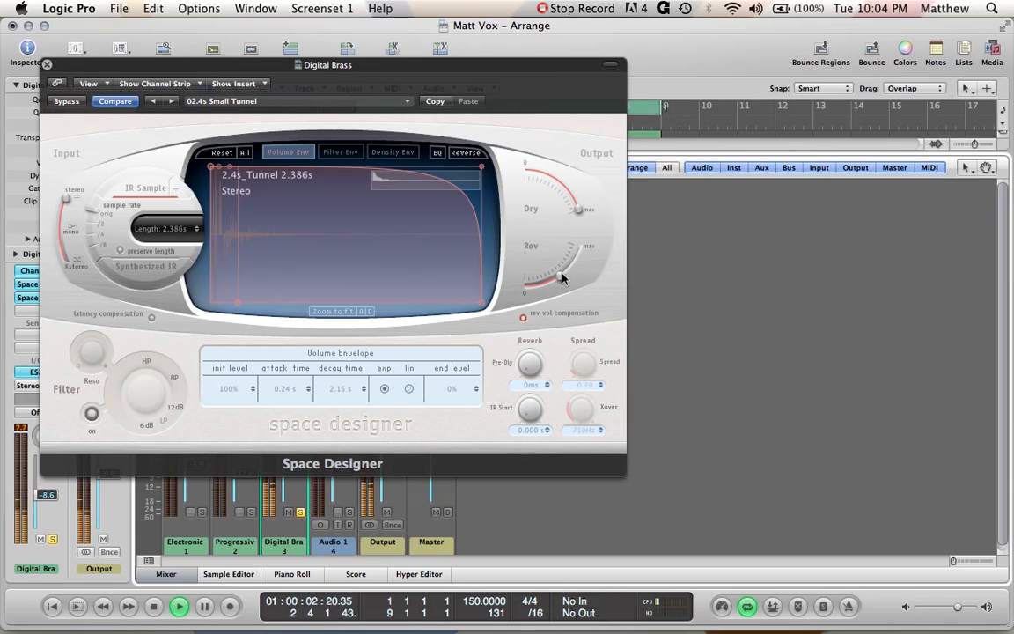
pyautogui.moveTo(561, 278); pyautogui.dragTo(577, 264)
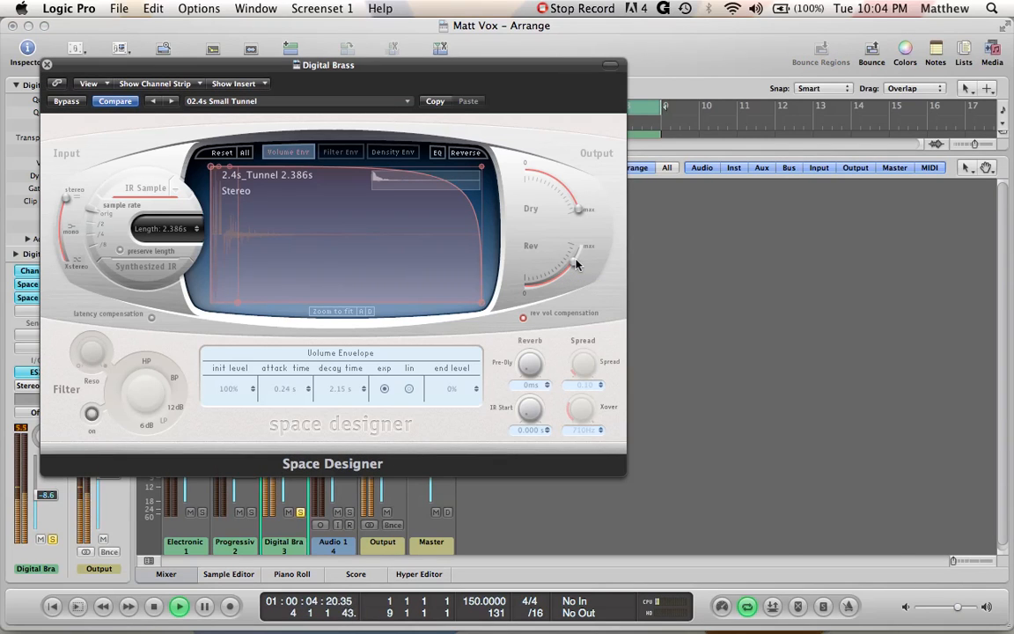
pyautogui.moveTo(578, 210); pyautogui.dragTo(568, 194)
pyautogui.moveTo(573, 262); pyautogui.dragTo(566, 269)
pyautogui.moveTo(568, 196); pyautogui.dragTo(573, 201)
pyautogui.press('space')
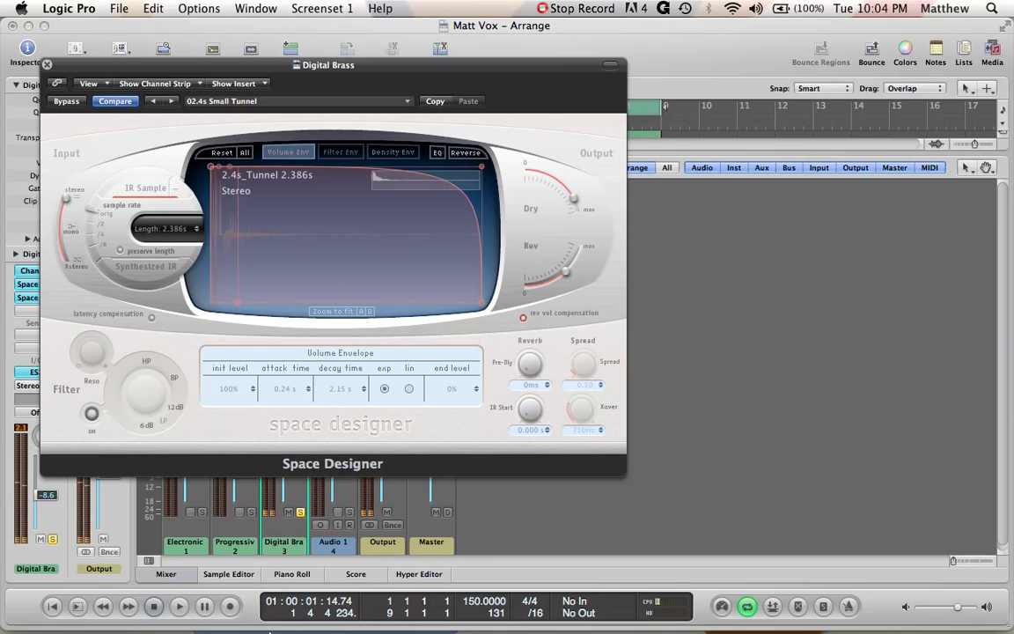
# Step: Unsolo Digital Brass, close Space Designer, and set the Digital Brass fader to -8.0 dB while playing the full mix
pyautogui.press('space')
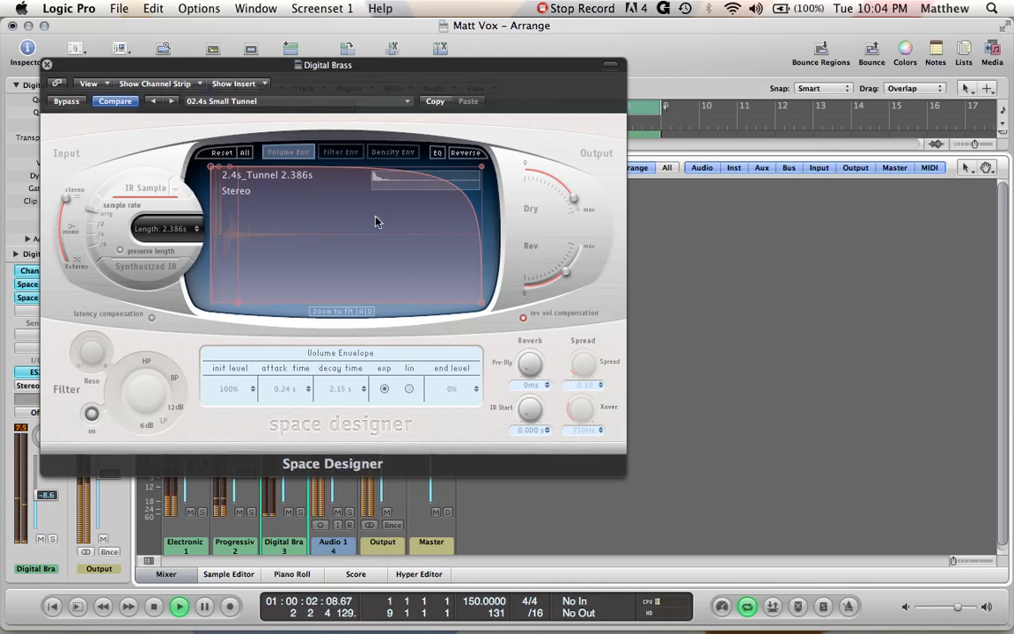
pyautogui.click(48, 66)
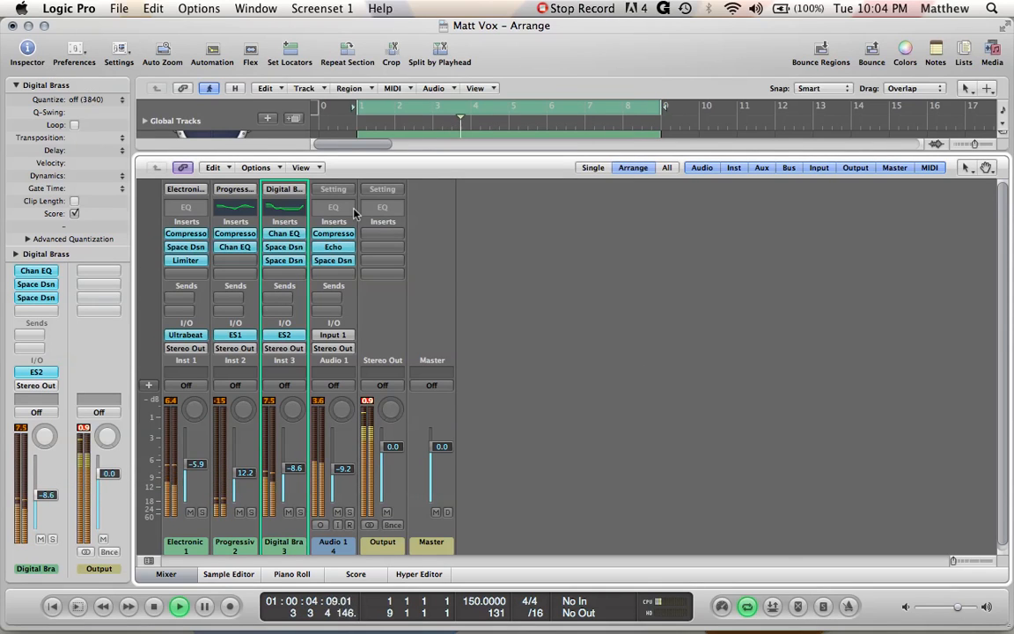
pyautogui.moveTo(295, 477); pyautogui.dragTo(296, 473)
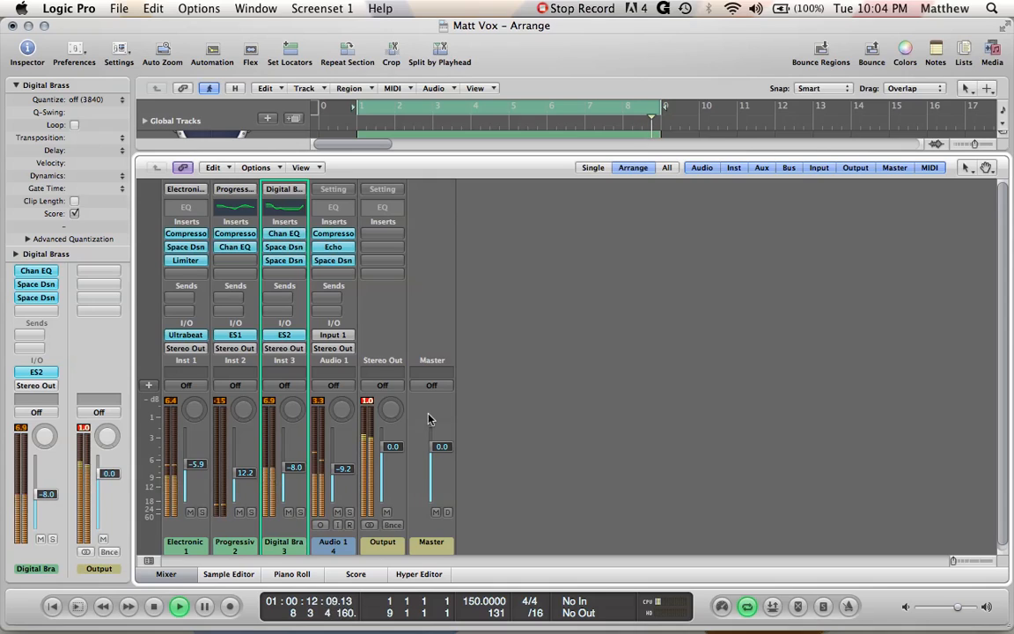
pyautogui.press('space')
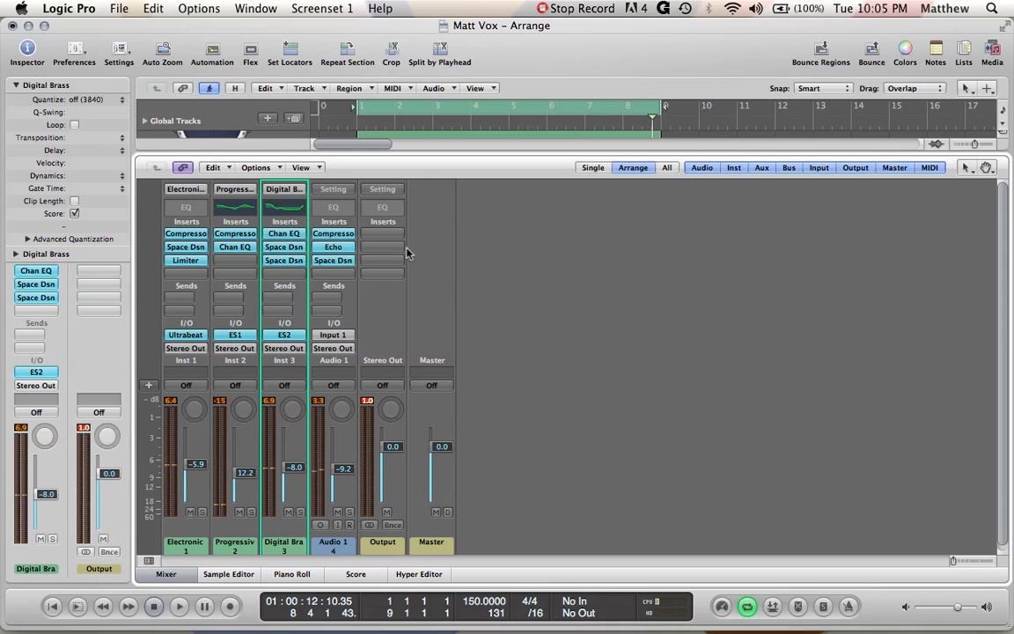
# Step: Clear the Output channel's clip indicator and insert a Limiter in its first insert slot
pyautogui.click(367, 403)
pyautogui.click(385, 234)
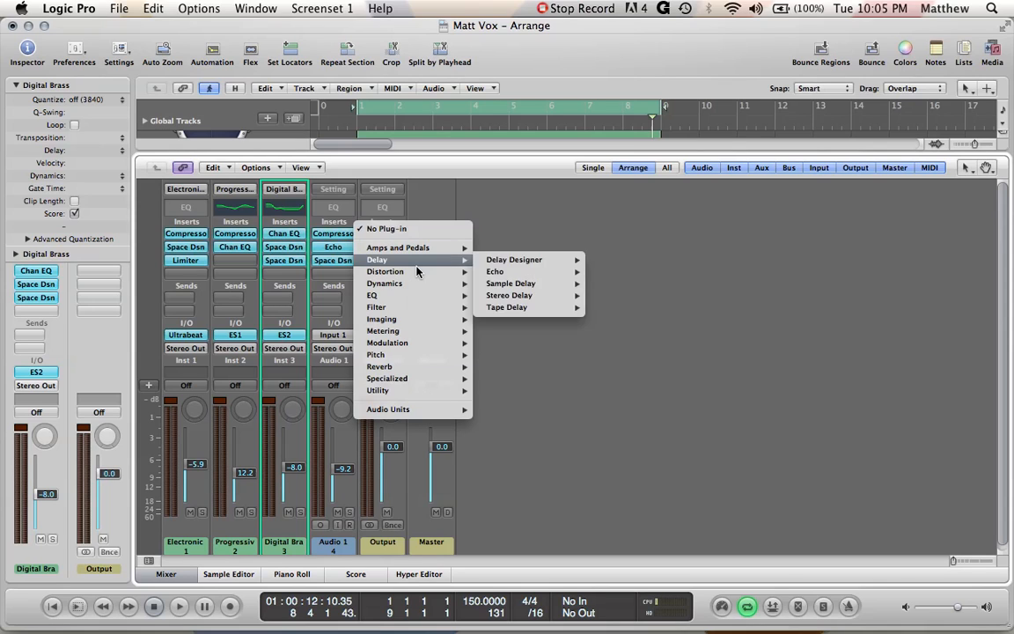
pyautogui.moveTo(413, 284)
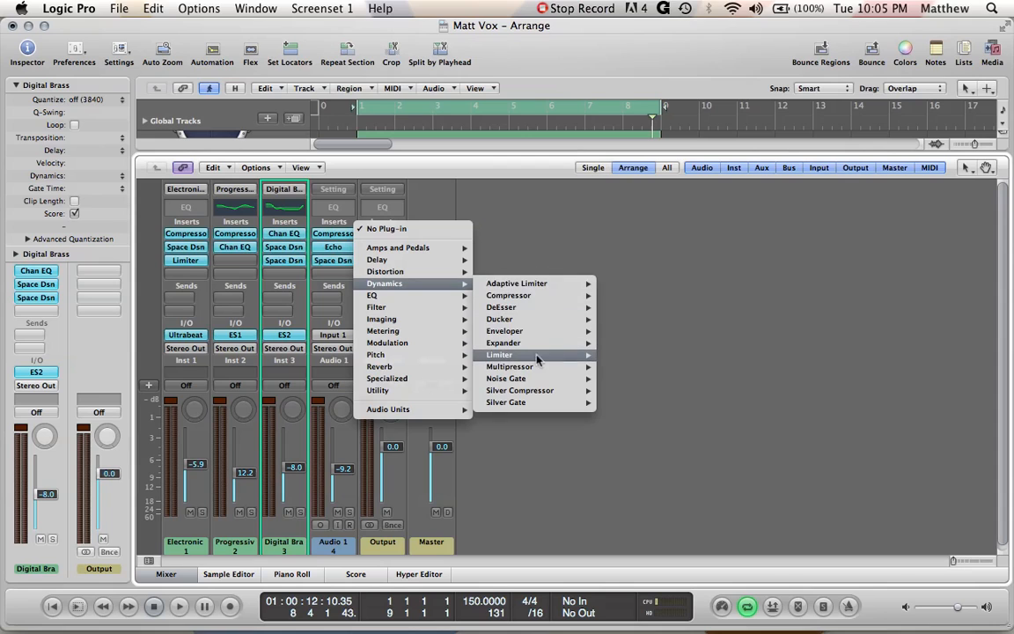
pyautogui.moveTo(561, 354)
pyautogui.click(623, 357)
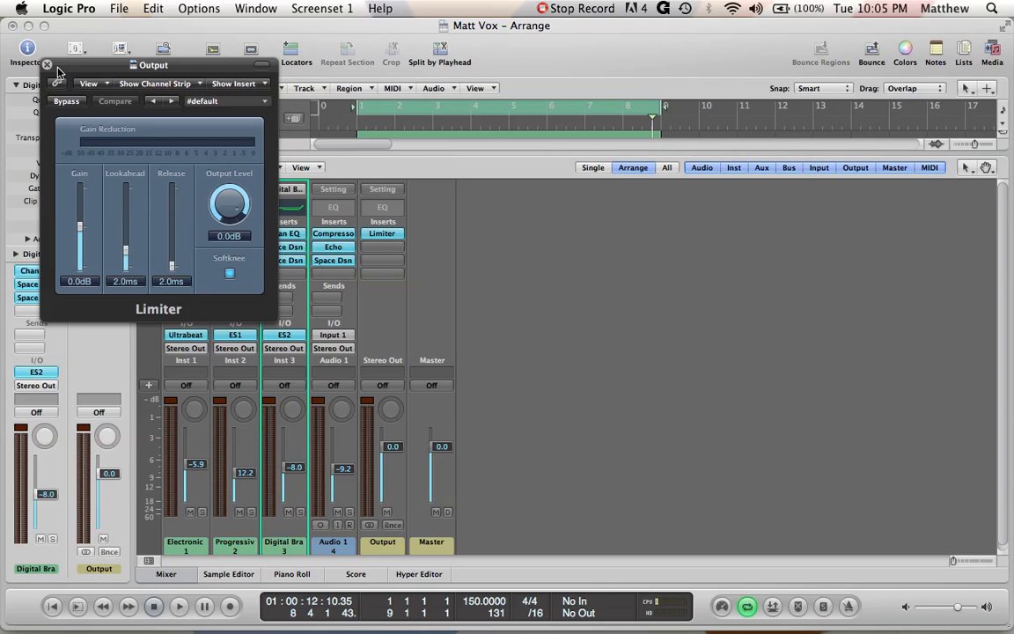
# Step: Play the mix through the Limiter, close its window, and set the bass to -10.6 dB and drums to -5.1 dB
pyautogui.press('space')
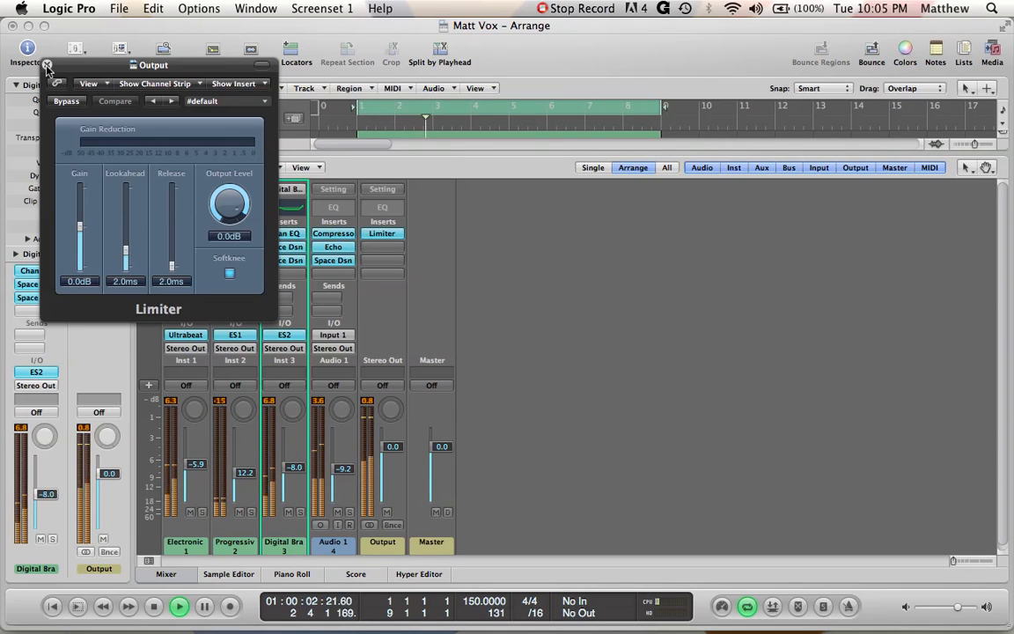
pyautogui.click(47, 65)
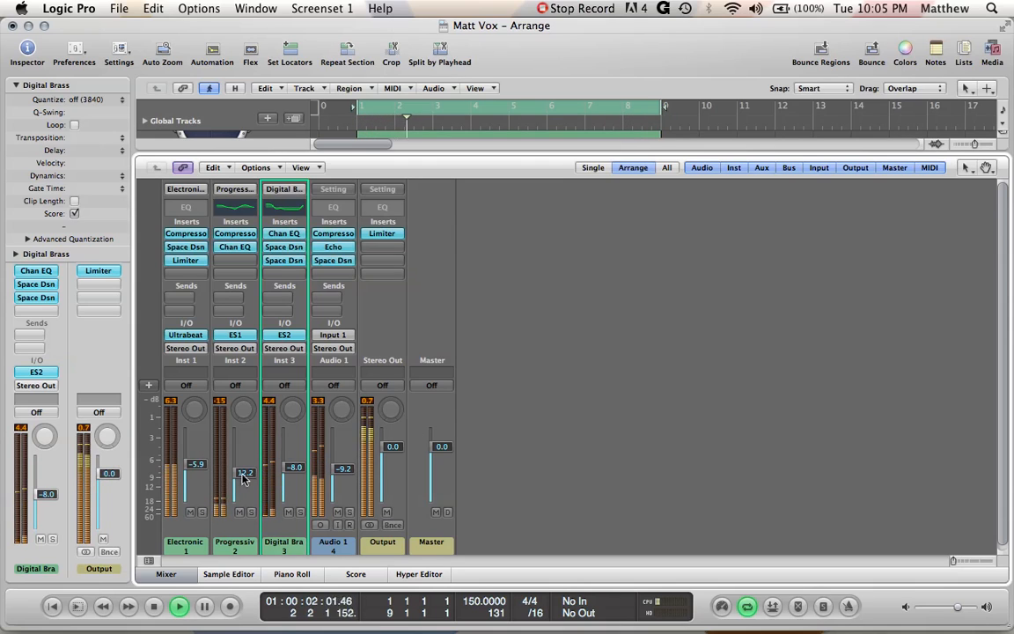
pyautogui.moveTo(244, 474); pyautogui.dragTo(198, 460)
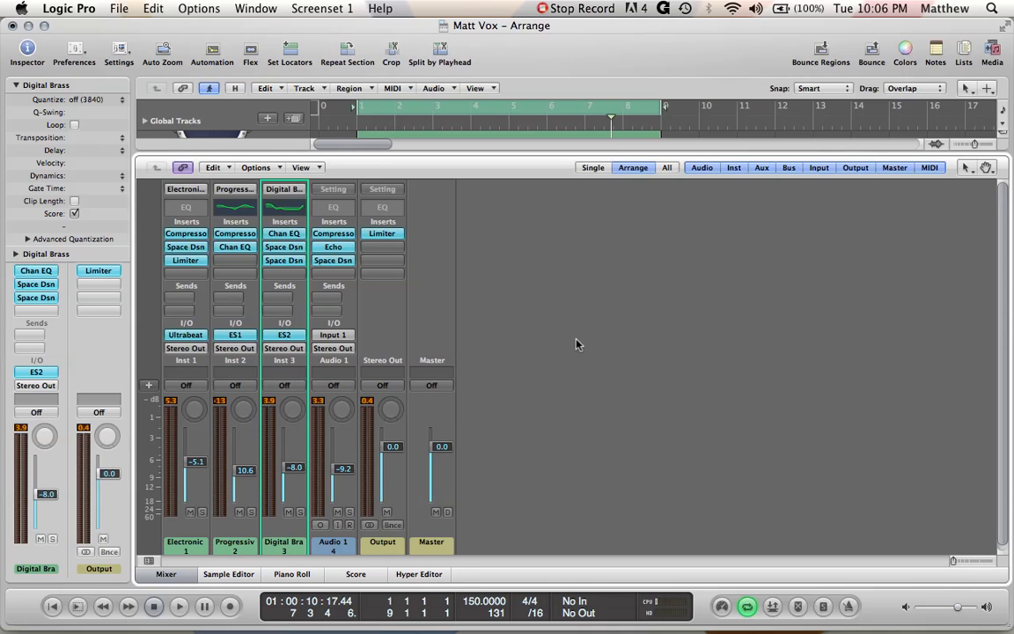
# Step: Open the project's Bounce settings and select the MP3 destination
pyautogui.click(119, 9)
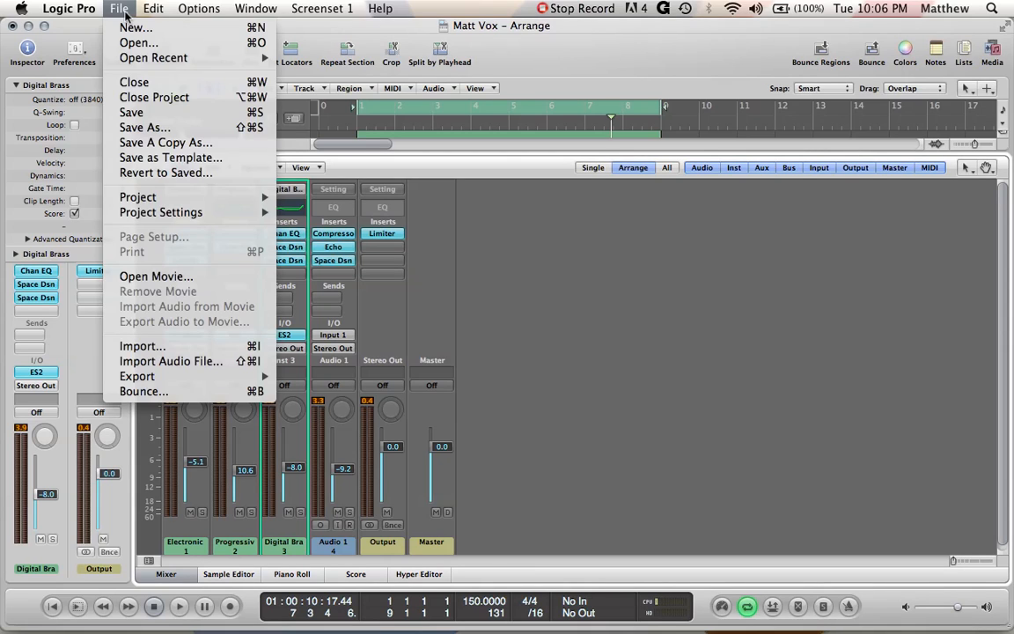
pyautogui.click(213, 393)
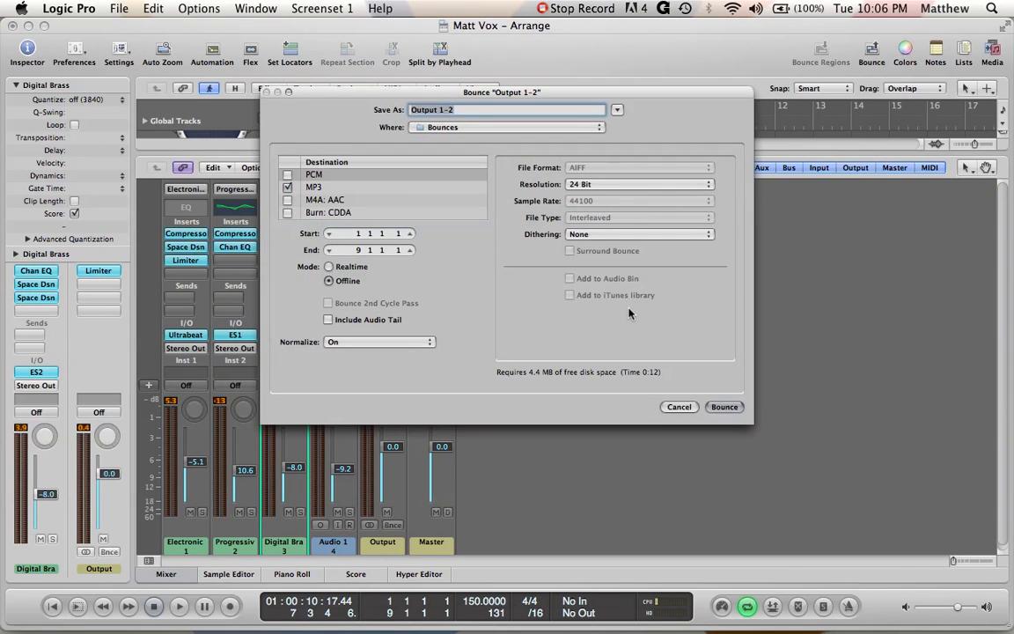
pyautogui.click(319, 188)
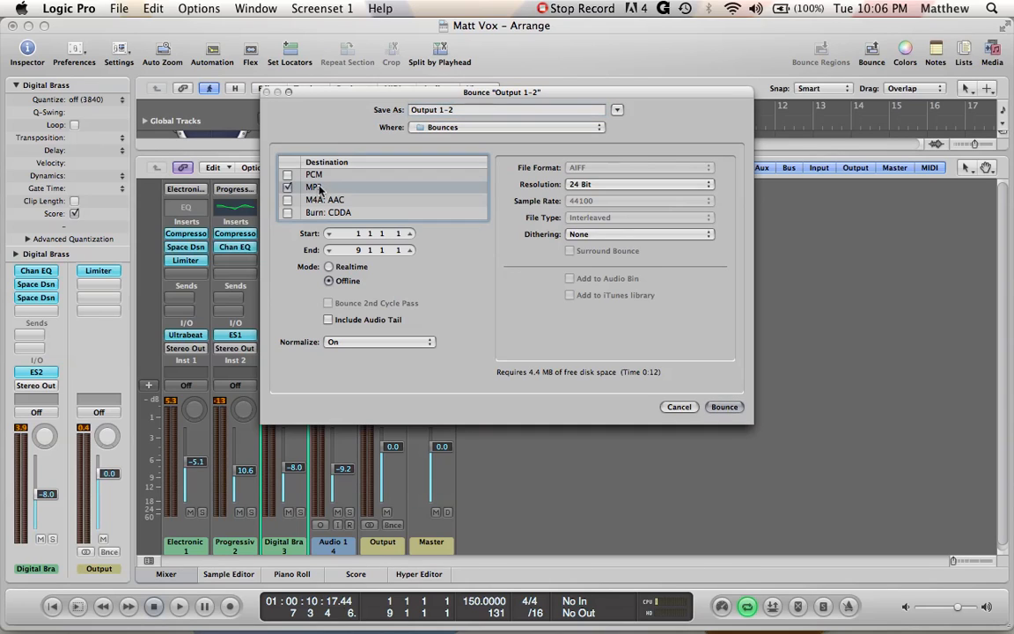
# Step: Enable the PCM destination, view its file format choices, and disable PCM again
pyautogui.click(317, 176)
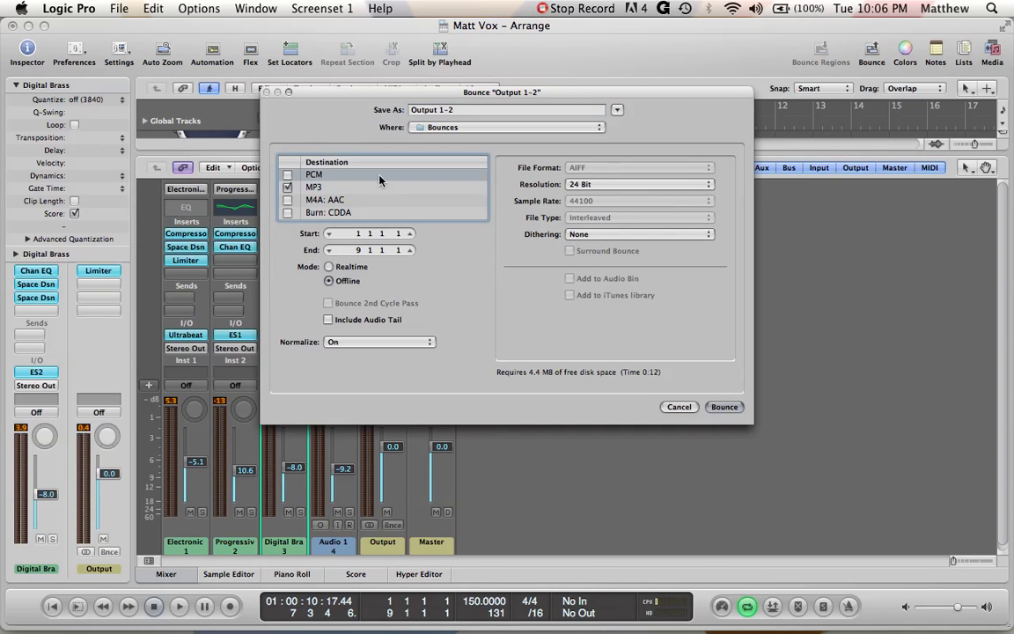
pyautogui.click(287, 175)
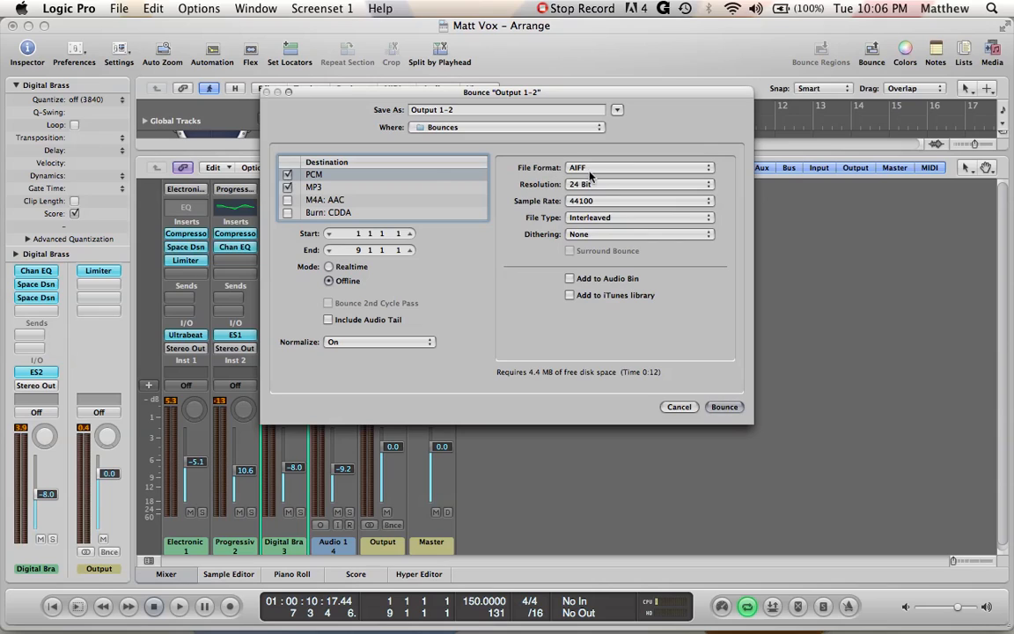
pyautogui.click(589, 169)
pyautogui.click(589, 168)
pyautogui.click(287, 175)
# Step: Bounce bars 1 to 9 offline as a 160 kbps joint stereo MP3 named Output 1-2 in the Bounces folder
pyautogui.click(325, 188)
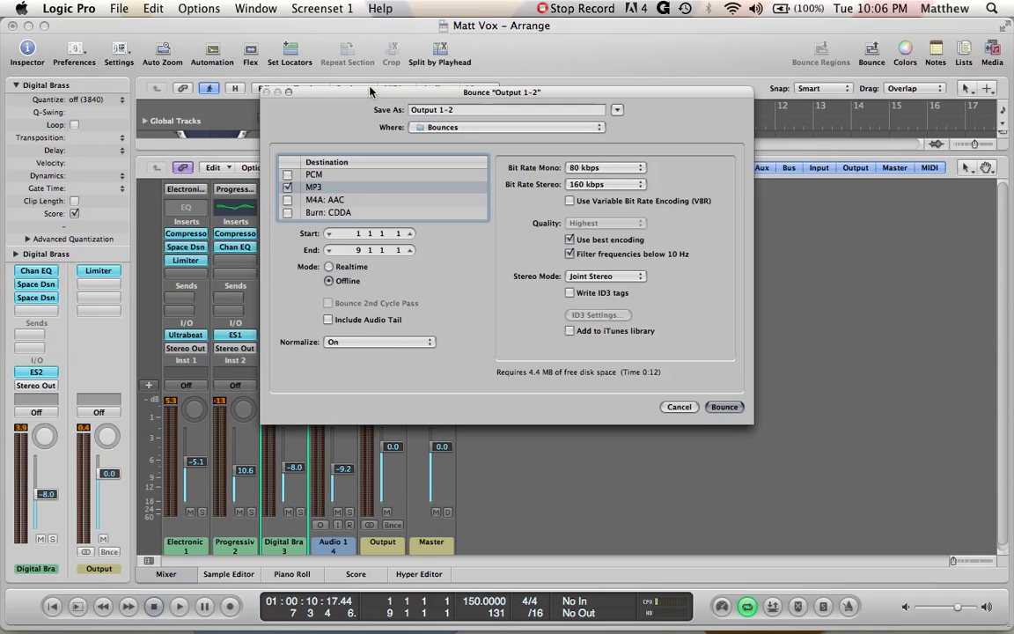
pyautogui.moveTo(371, 92); pyautogui.dragTo(612, 189)
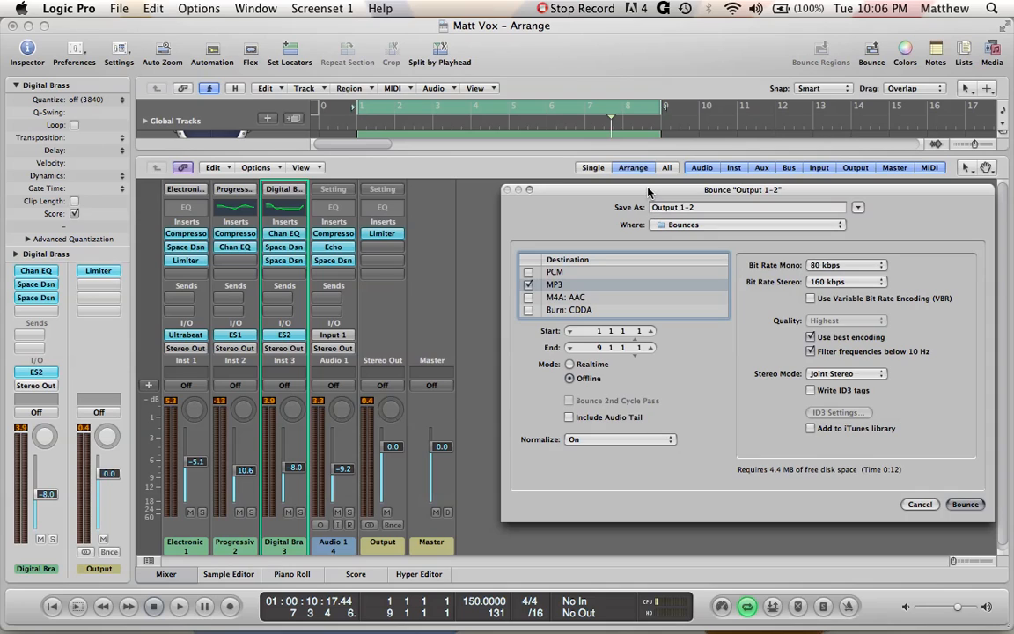
pyautogui.moveTo(585, 189); pyautogui.dragTo(407, 183)
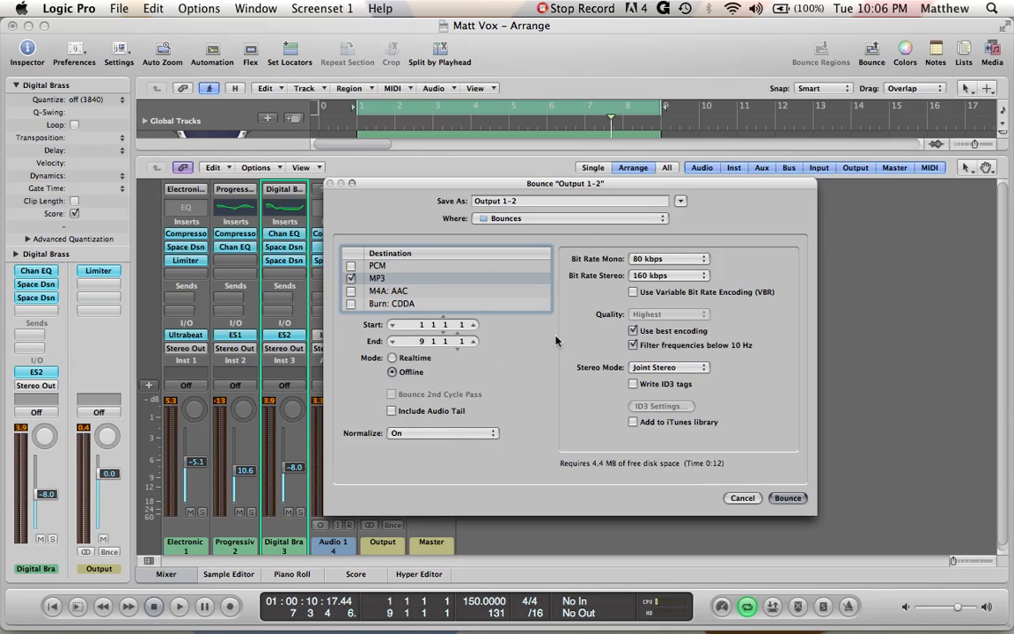
pyautogui.click(788, 498)
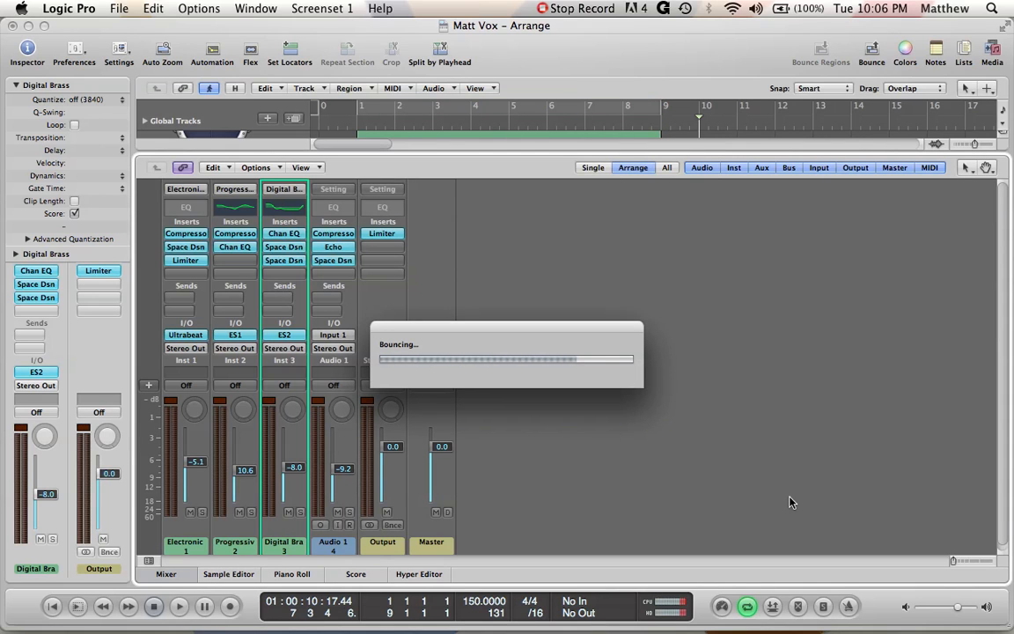
# Step: Switch to Finder and locate Output 1-2.mp3 in the project's Bounces folder under Music, Logic
pyautogui.click(75, 593)
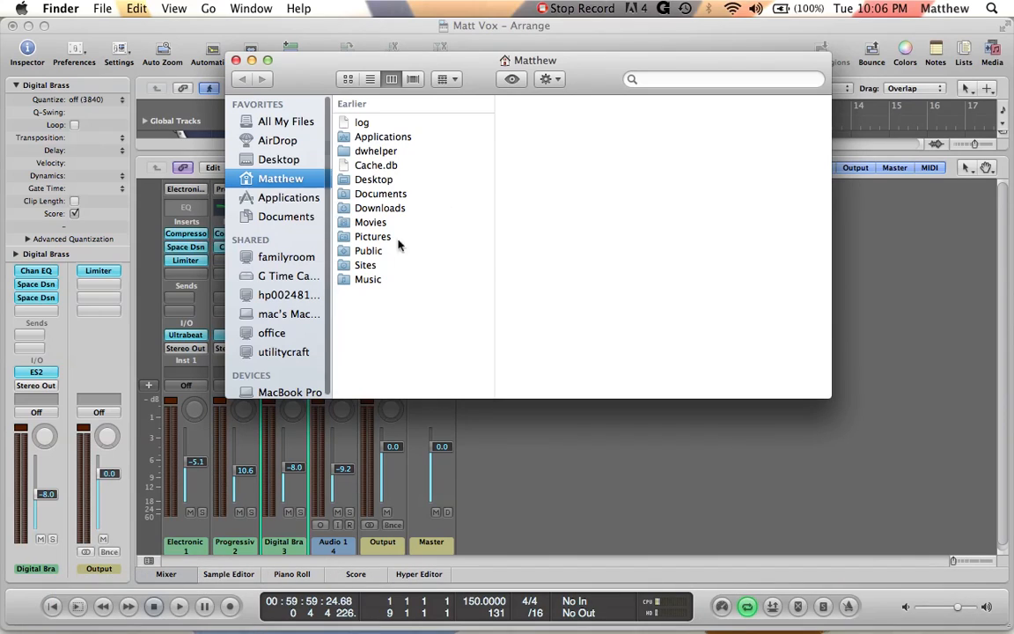
pyautogui.click(368, 279)
pyautogui.click(529, 214)
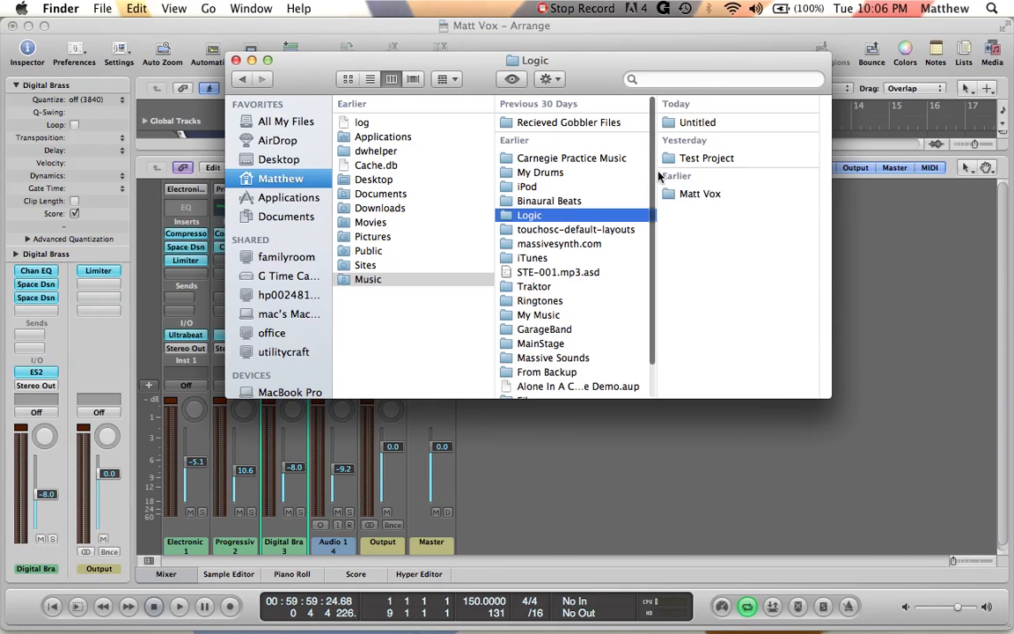
pyautogui.click(695, 124)
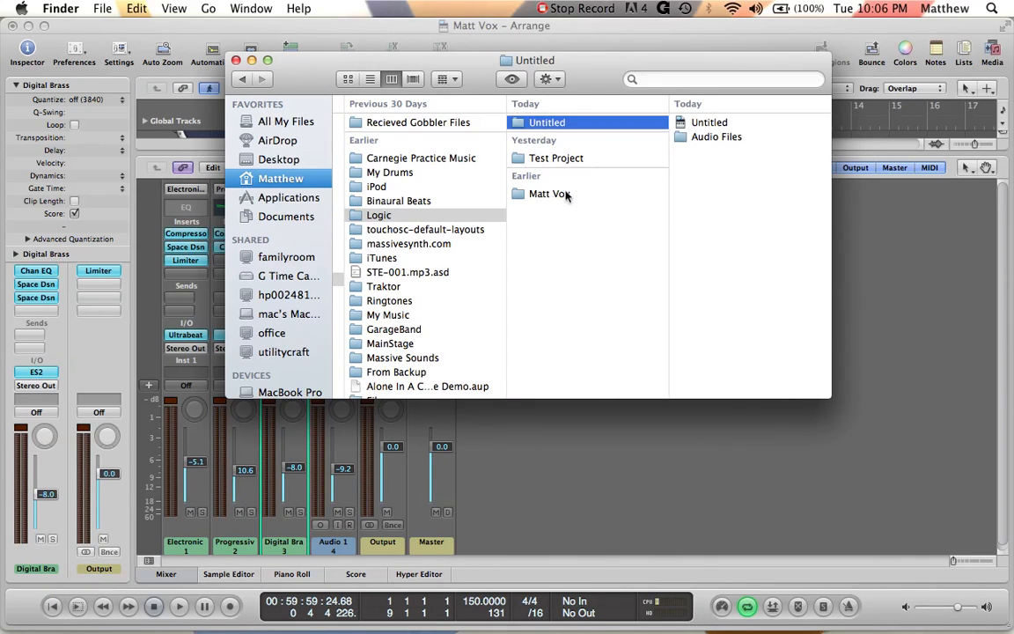
pyautogui.click(543, 203)
pyautogui.click(709, 123)
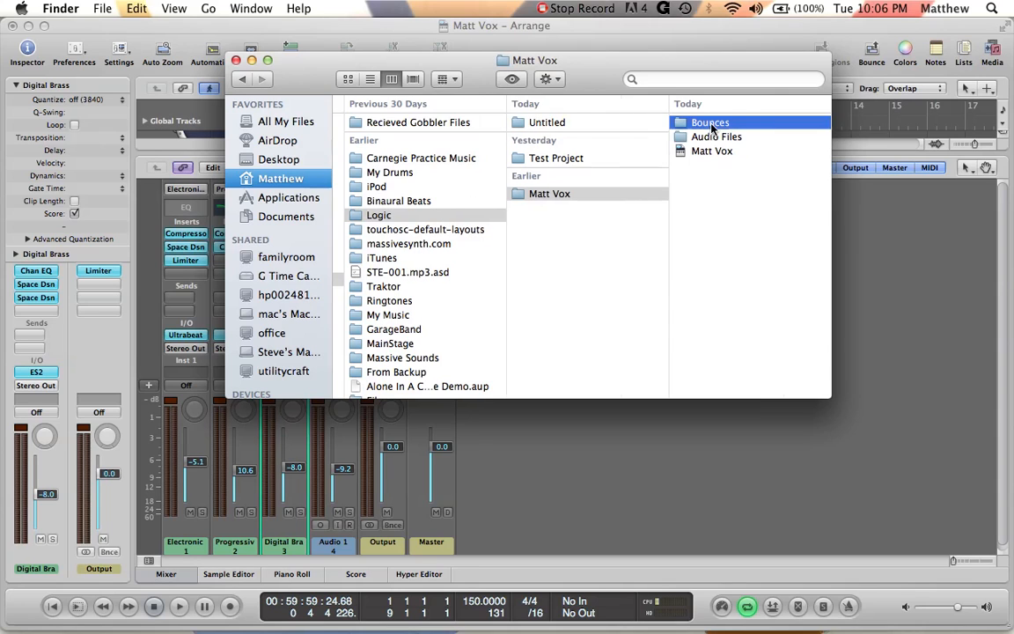
pyautogui.click(715, 127)
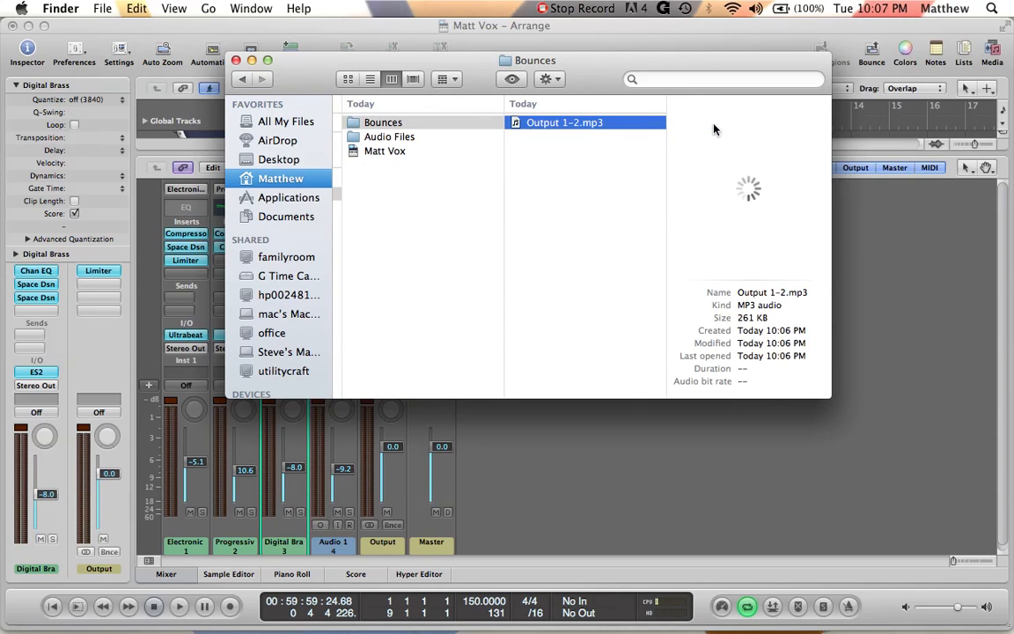
# Step: Preview Output 1-2.mp3 in Quick Look, and close the preview and the Finder window
pyautogui.press('space')
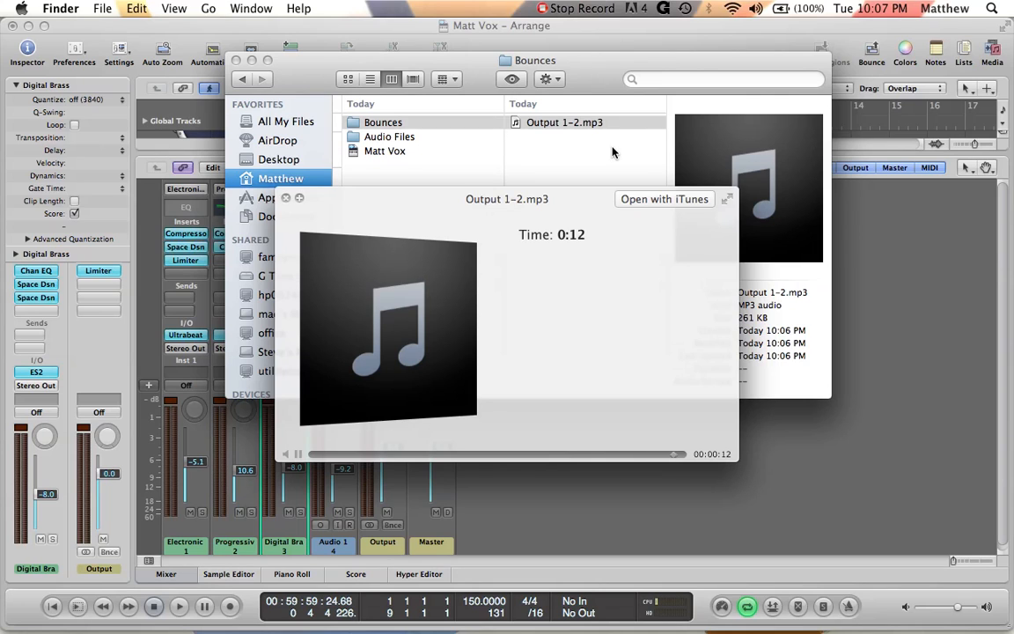
pyautogui.press('space')
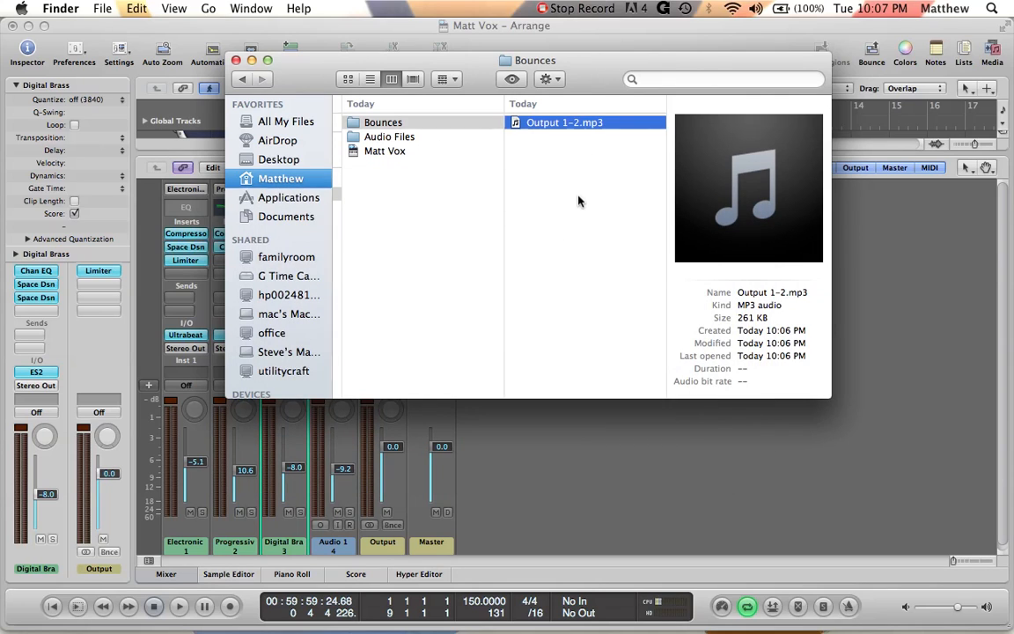
pyautogui.click(235, 59)
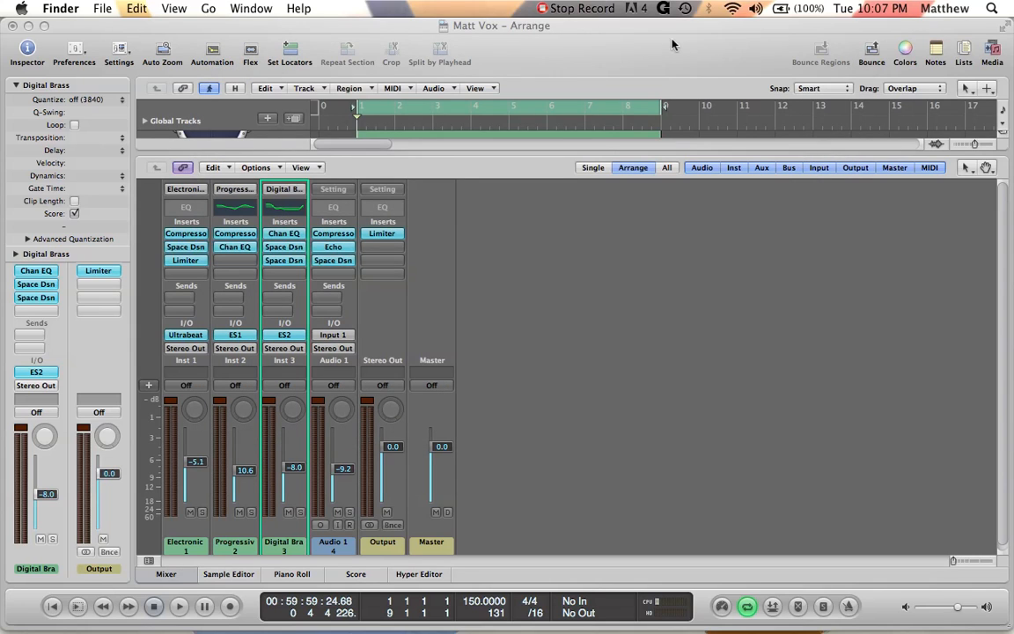